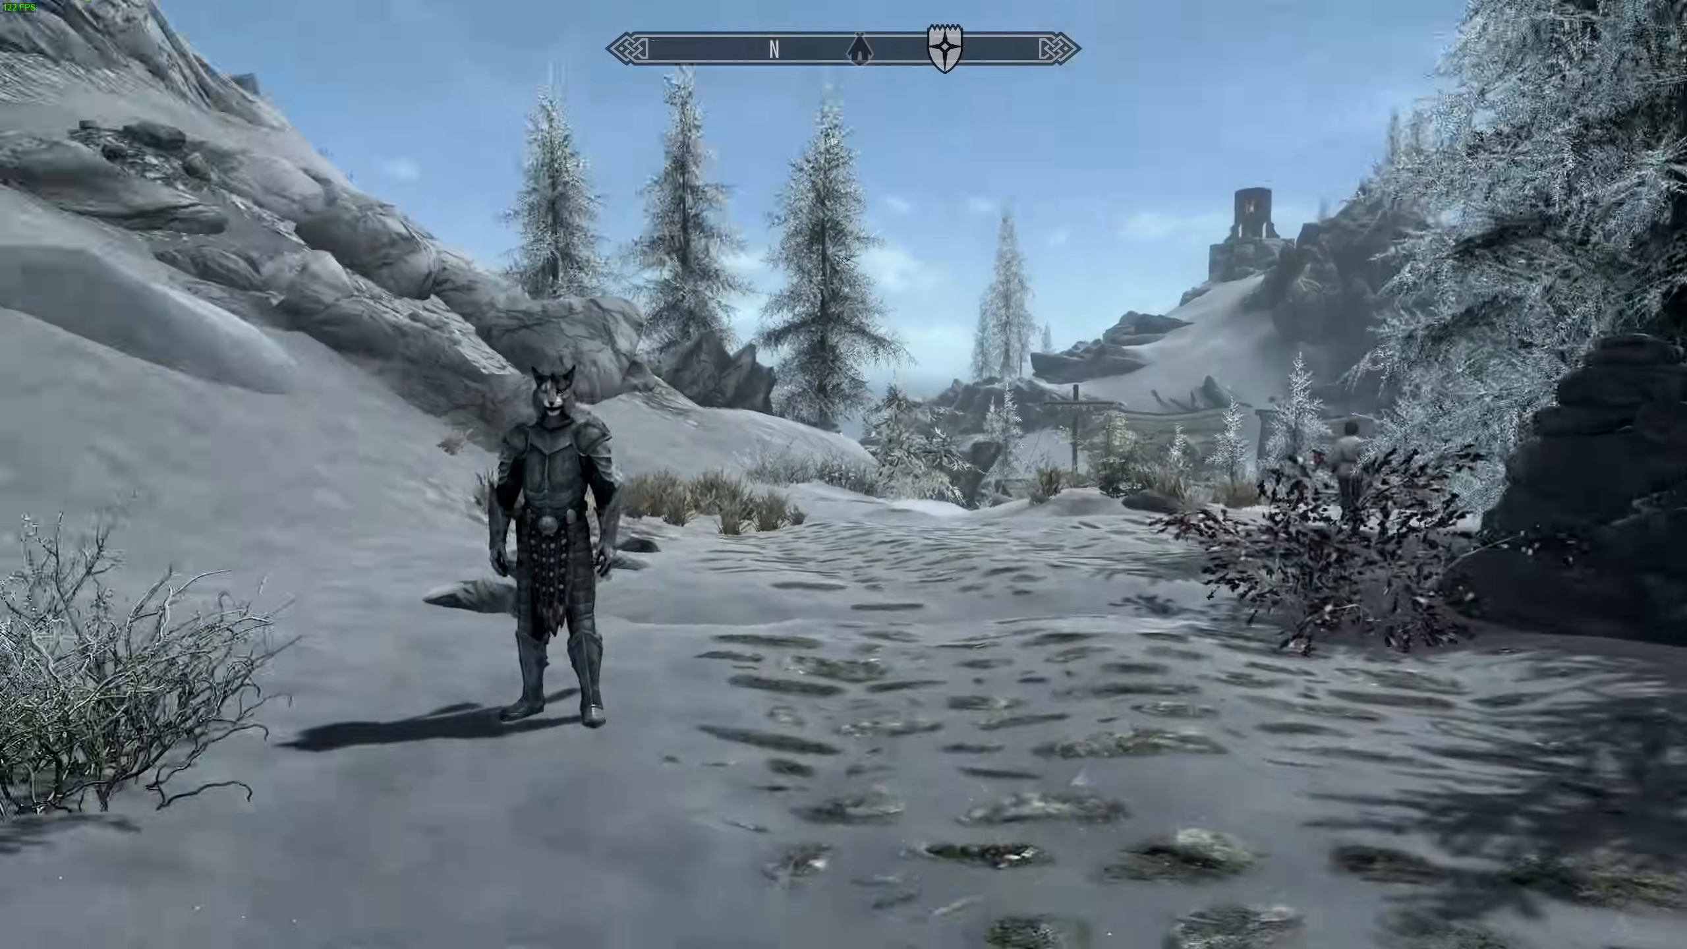
key(w)
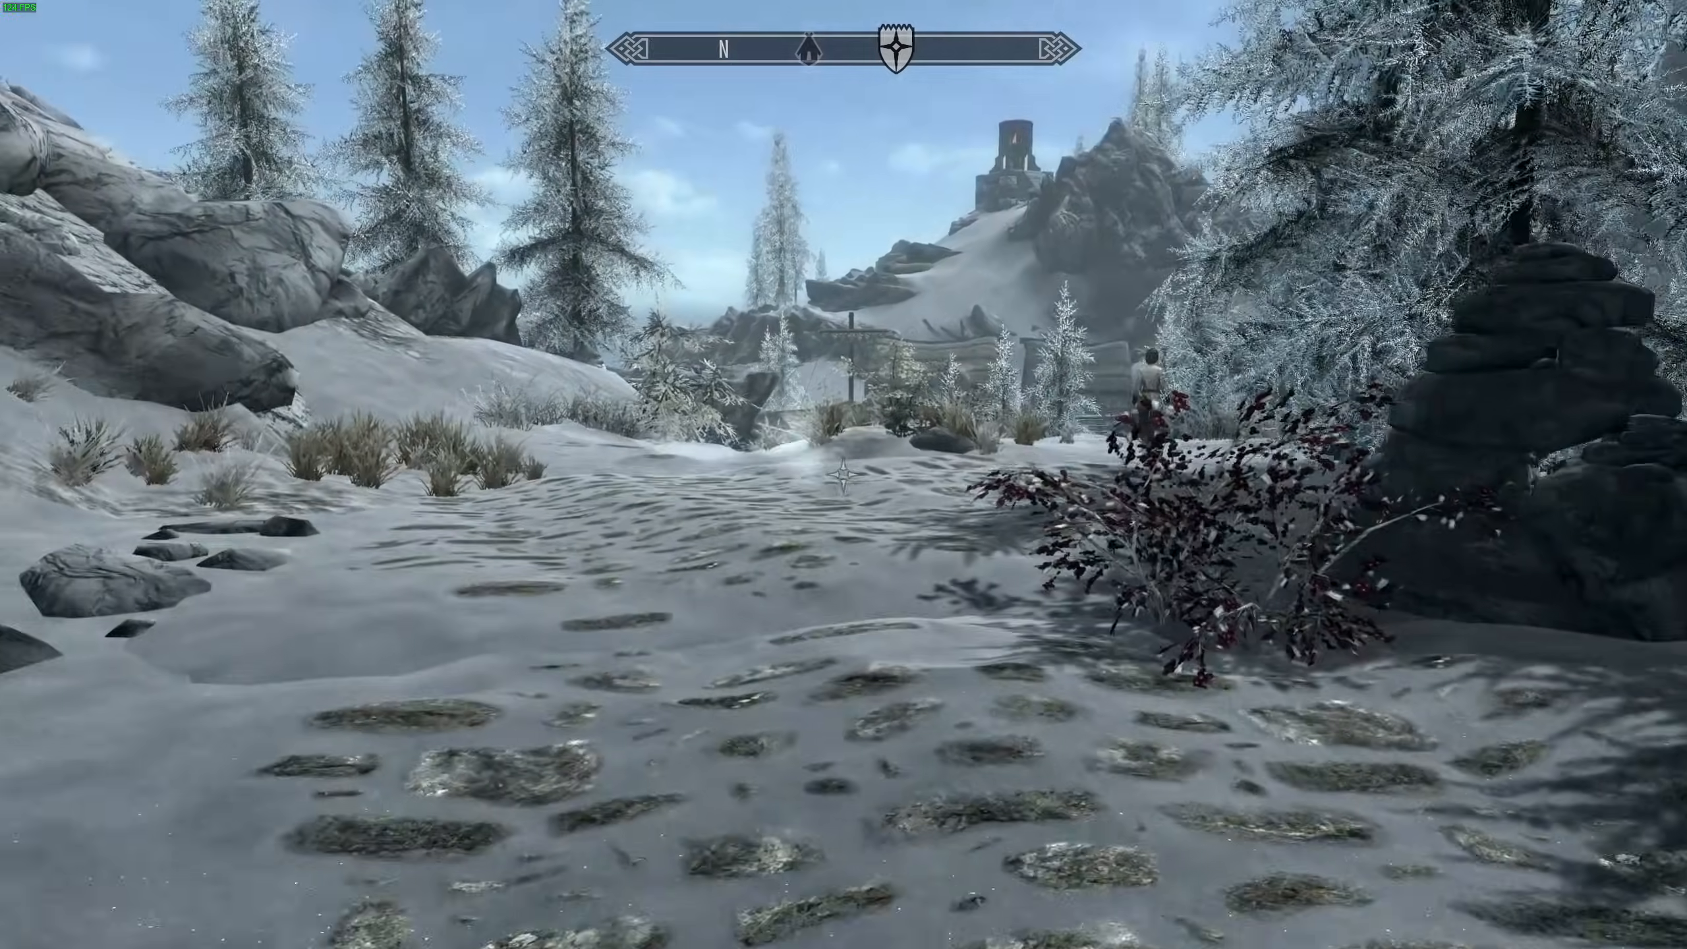
key(w)
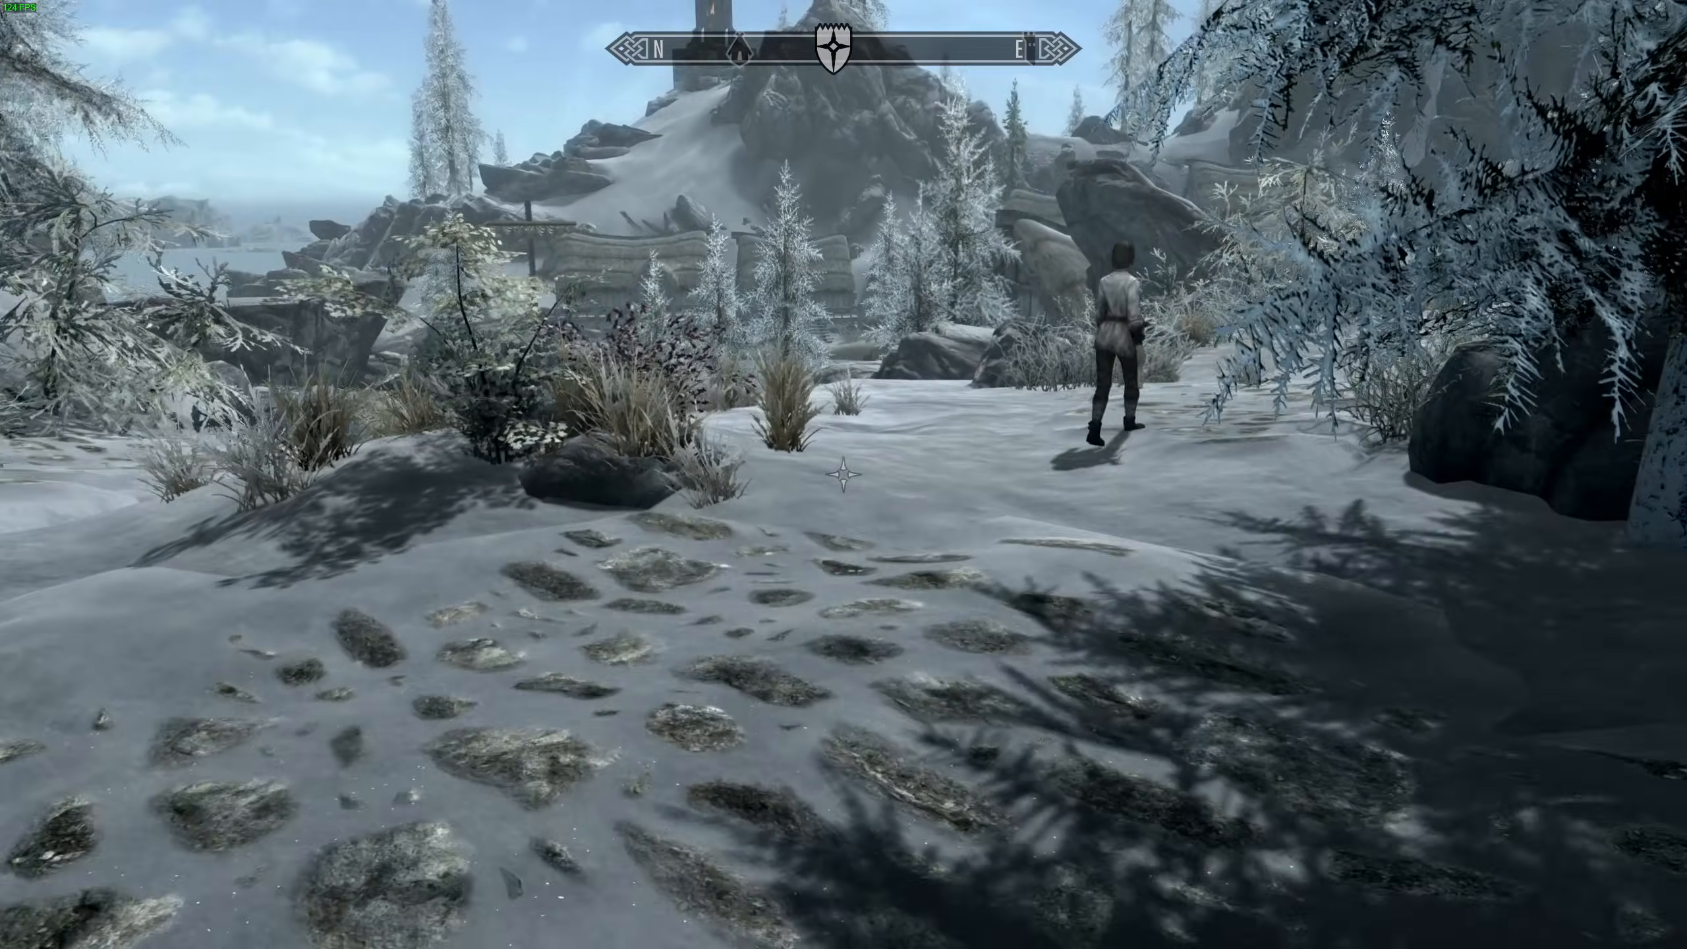
key(w)
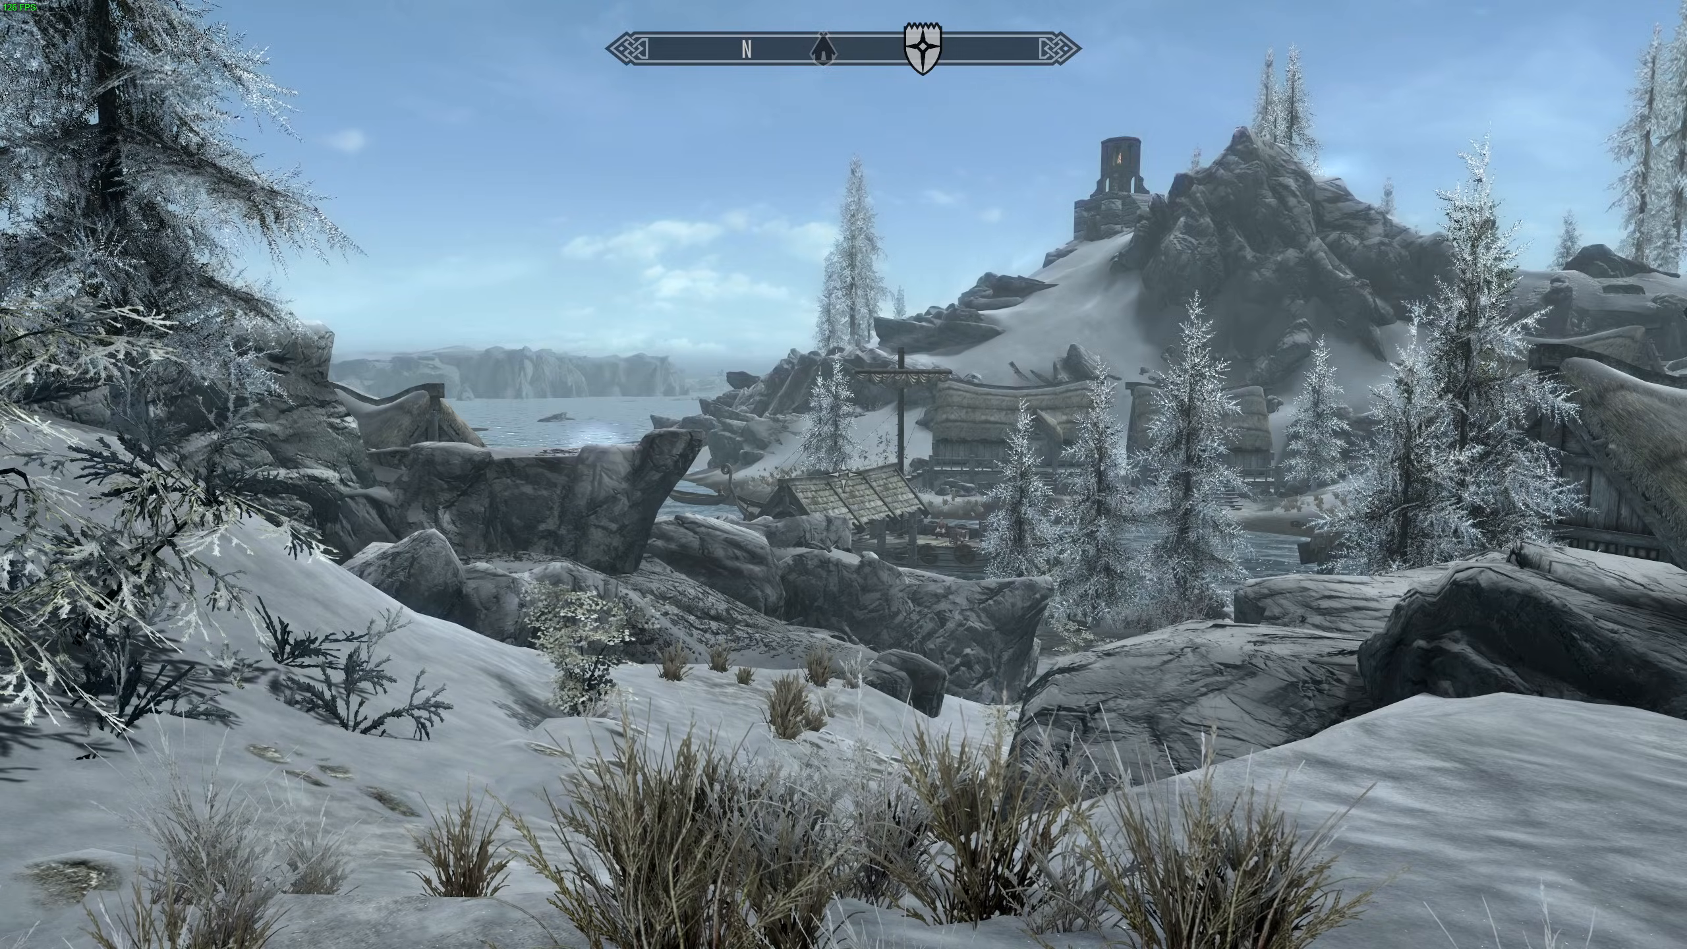
Step: Quit Skyrim to the desktop from the in-game system options and confirm
key(j)
click(1218, 87)
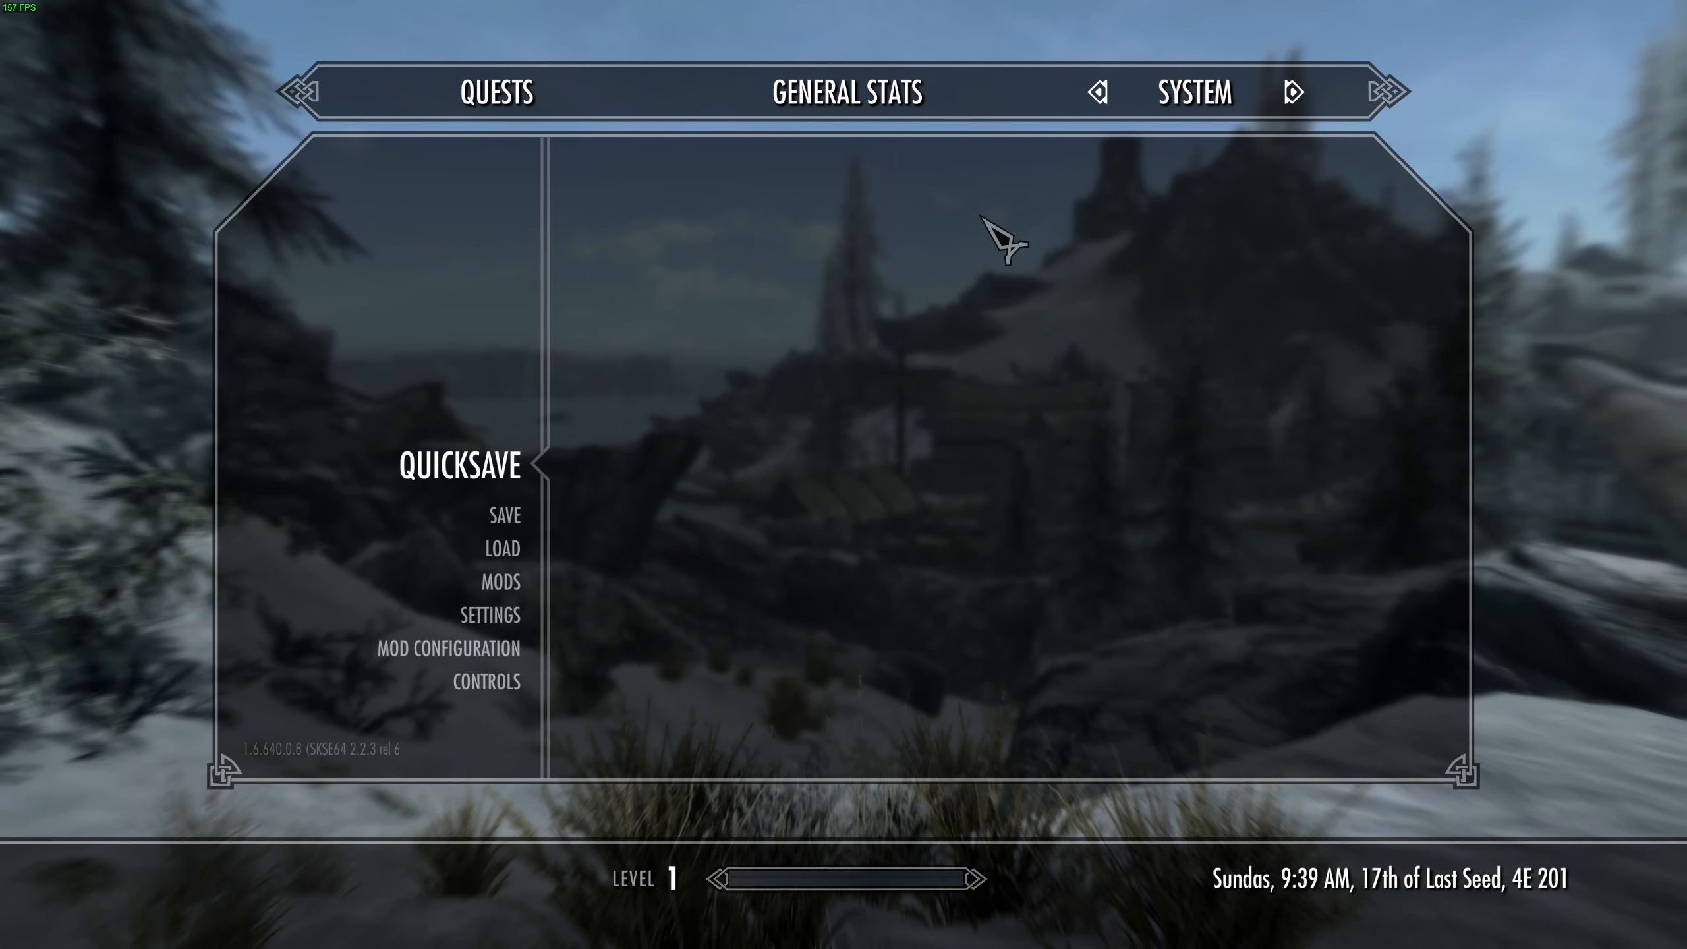
click(511, 618)
click(616, 507)
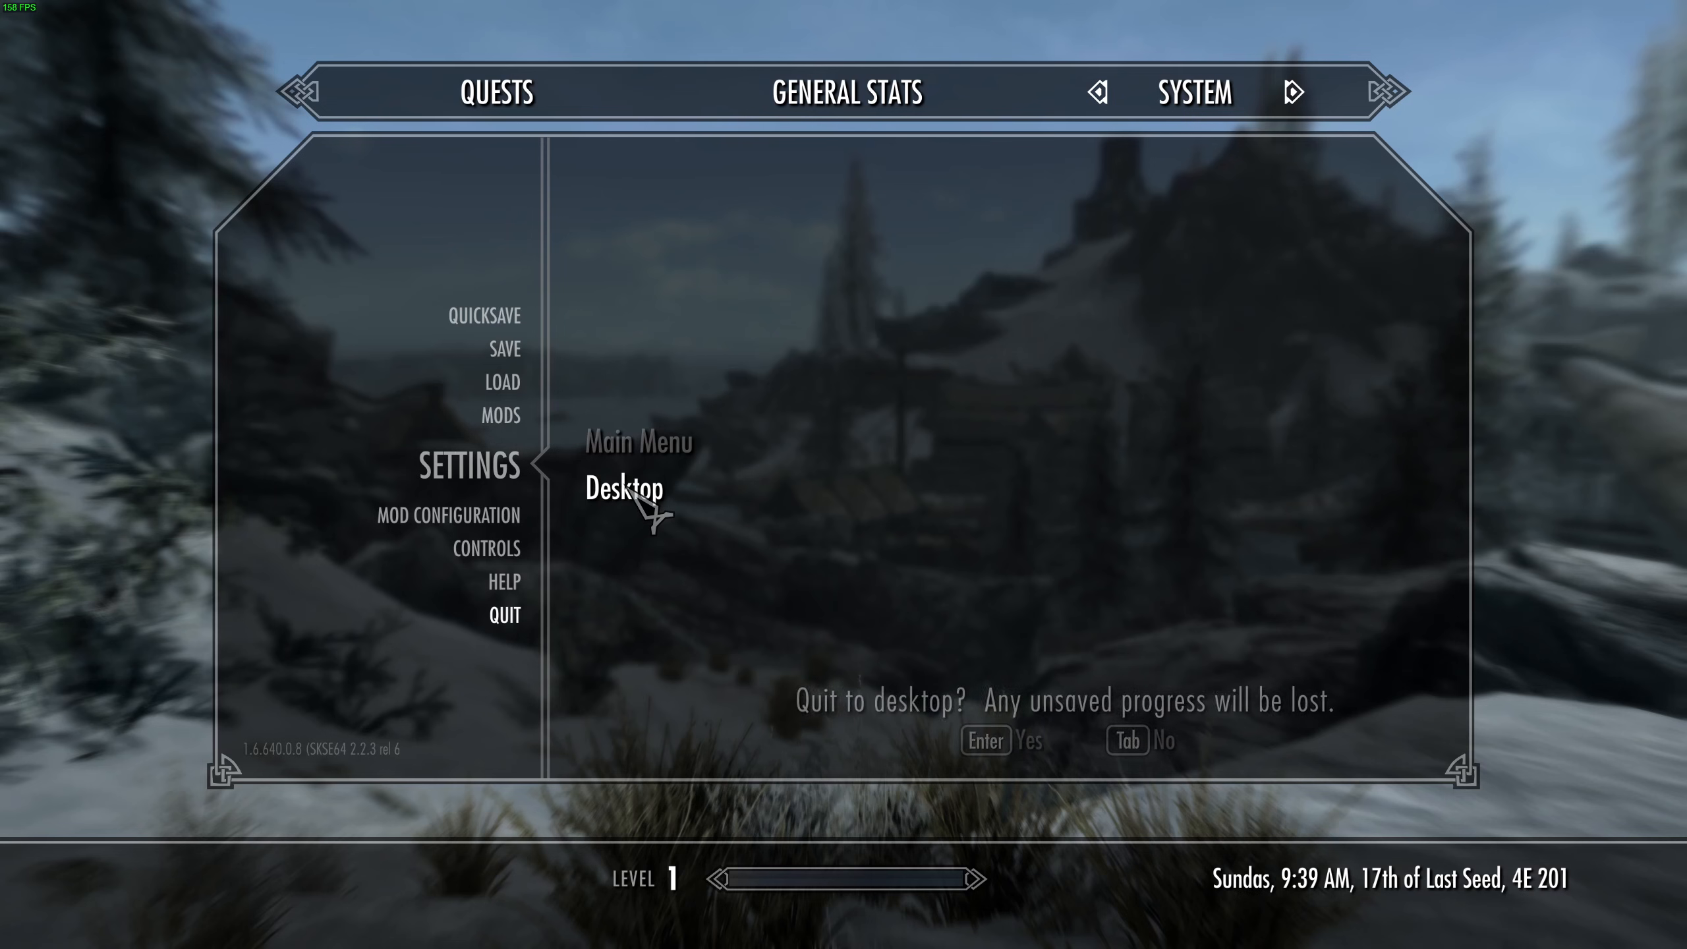
click(943, 737)
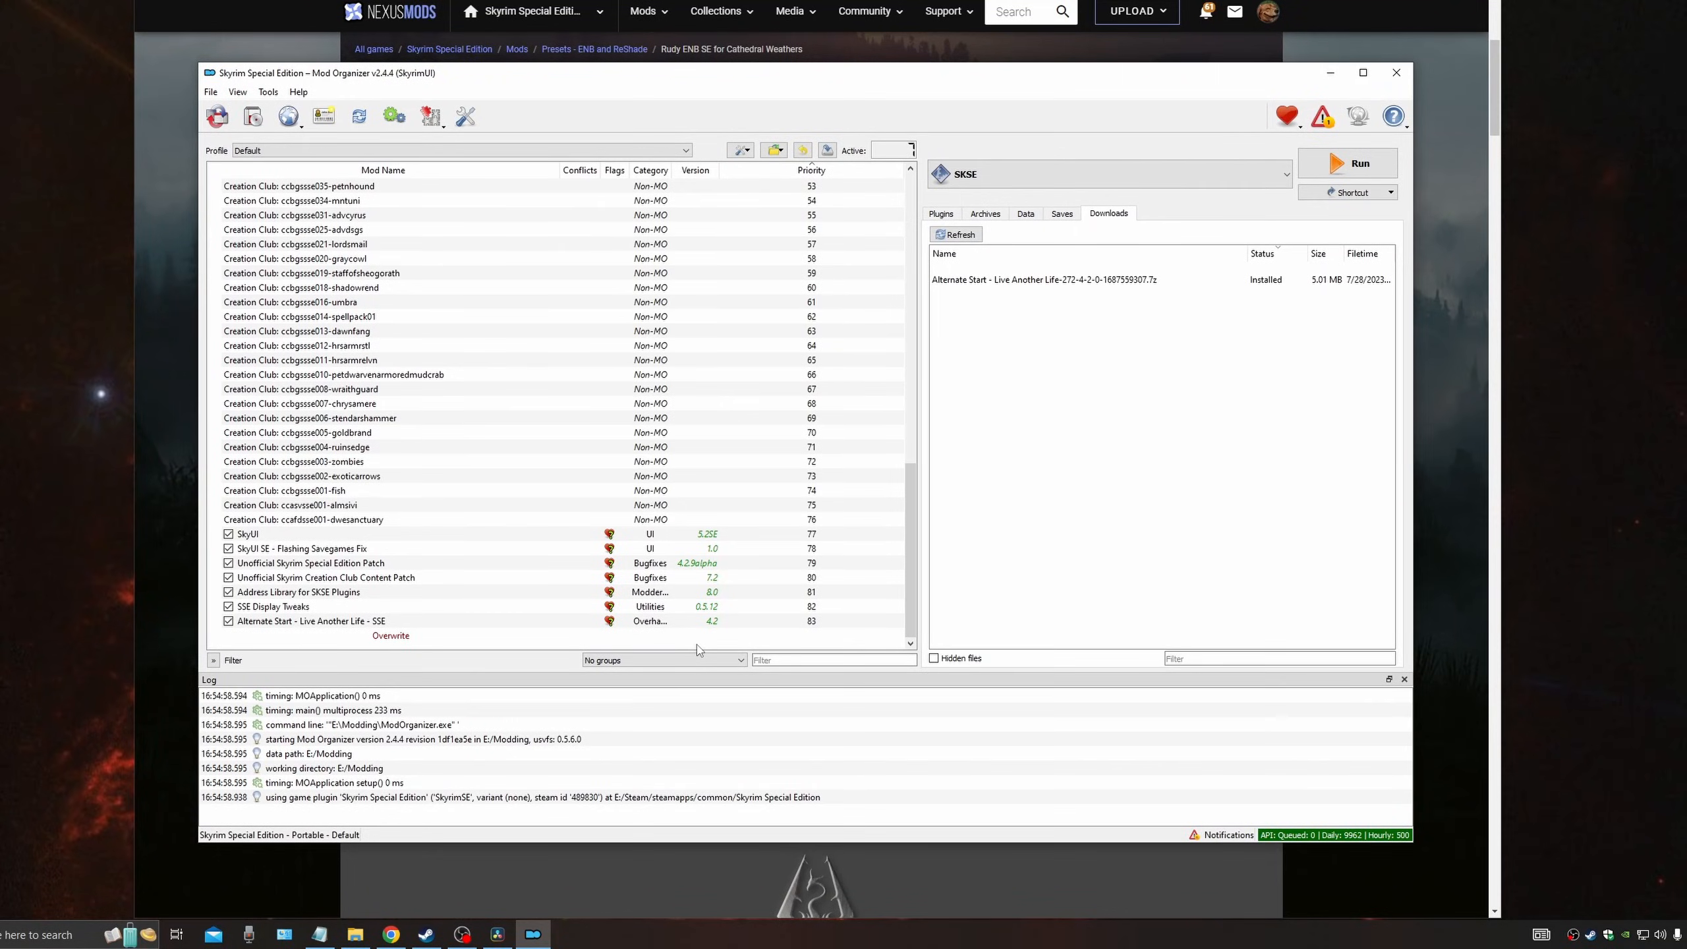
Step: Switch to the browser, consult the Rudy ENB preset installation instructions, and open the ENBSeries site's News page
click(402, 932)
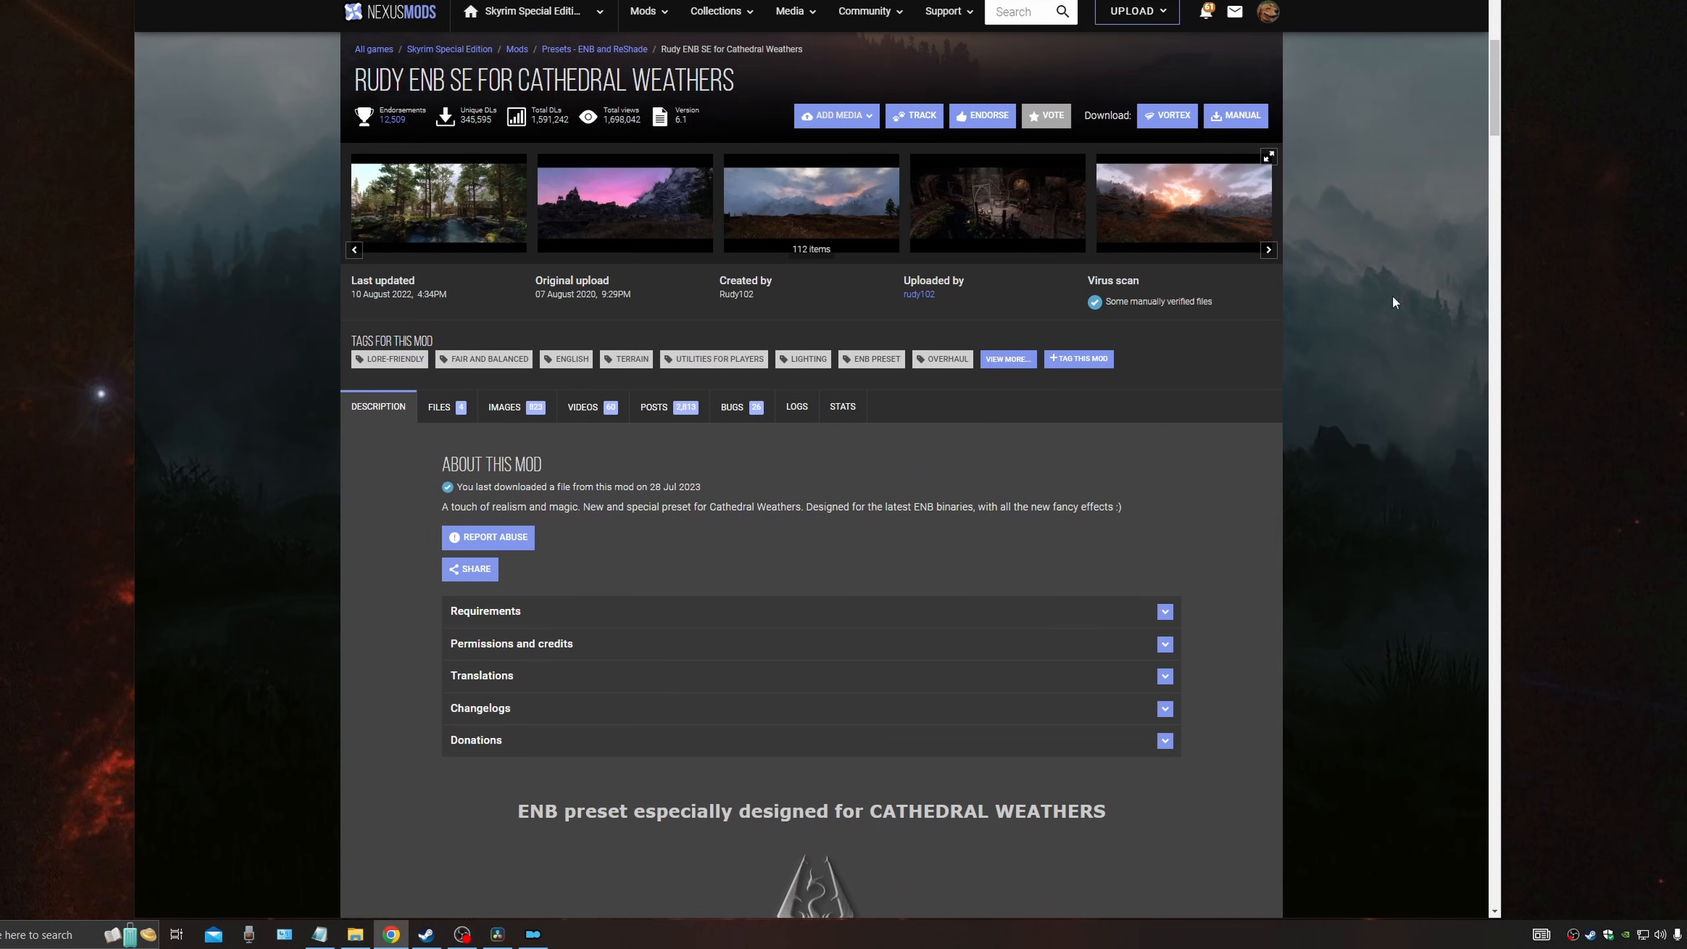
drag(1493, 95, 1477, 723)
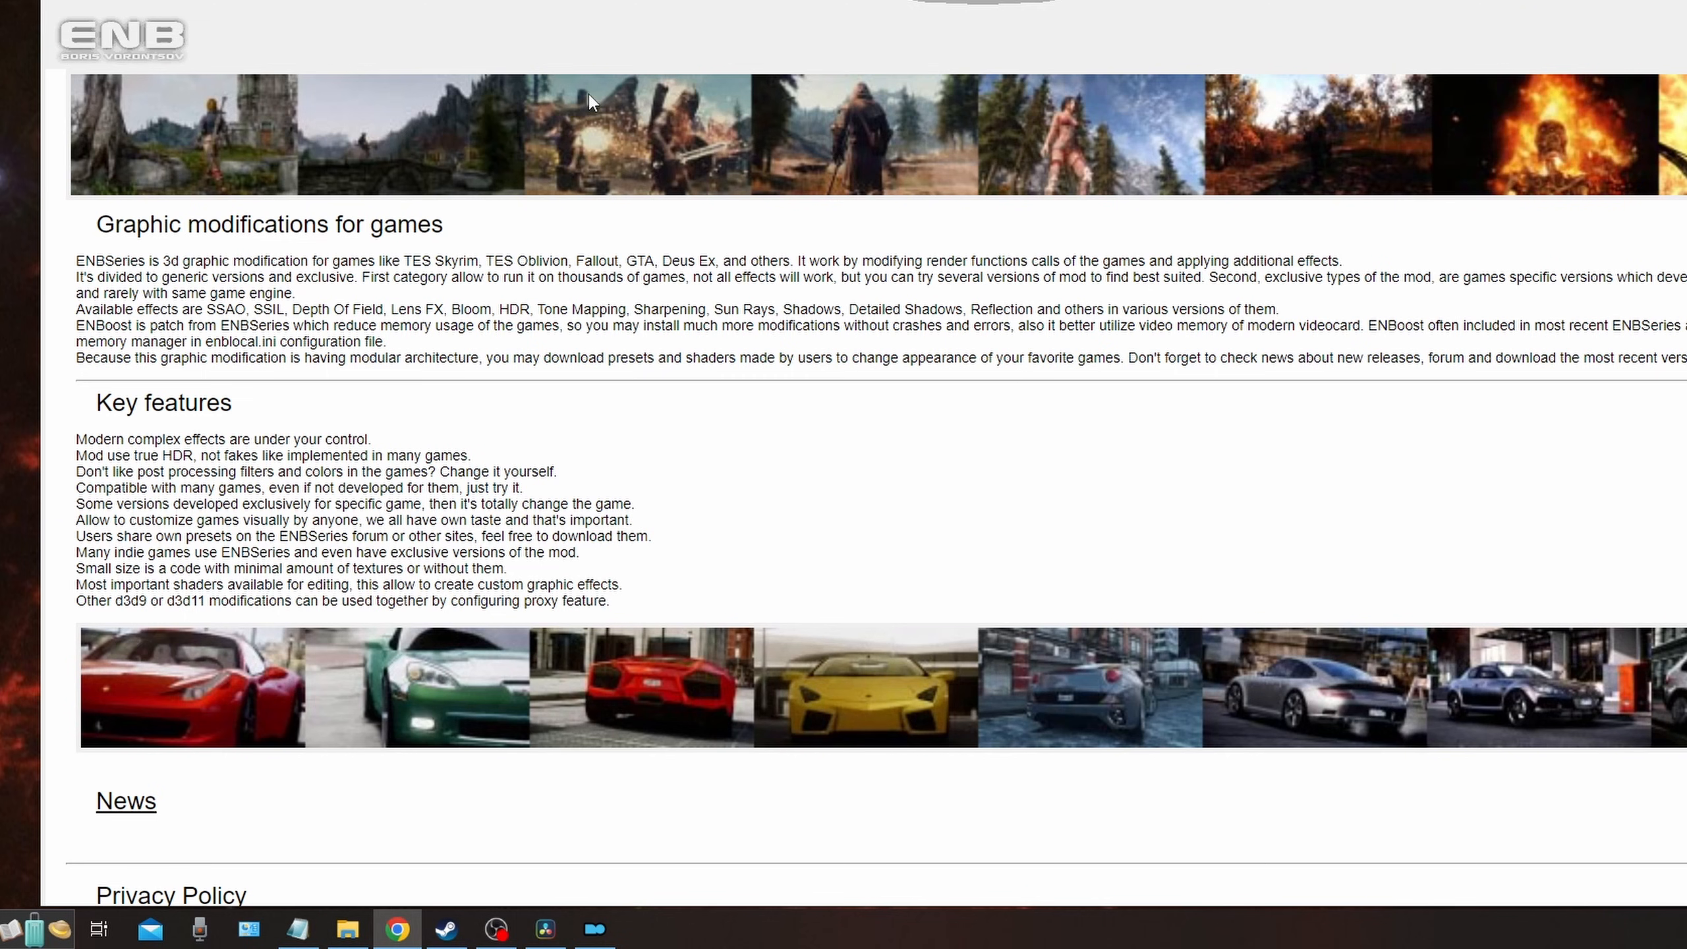
scroll(588, 96, down, 1)
click(136, 705)
scroll(138, 712, up, 4)
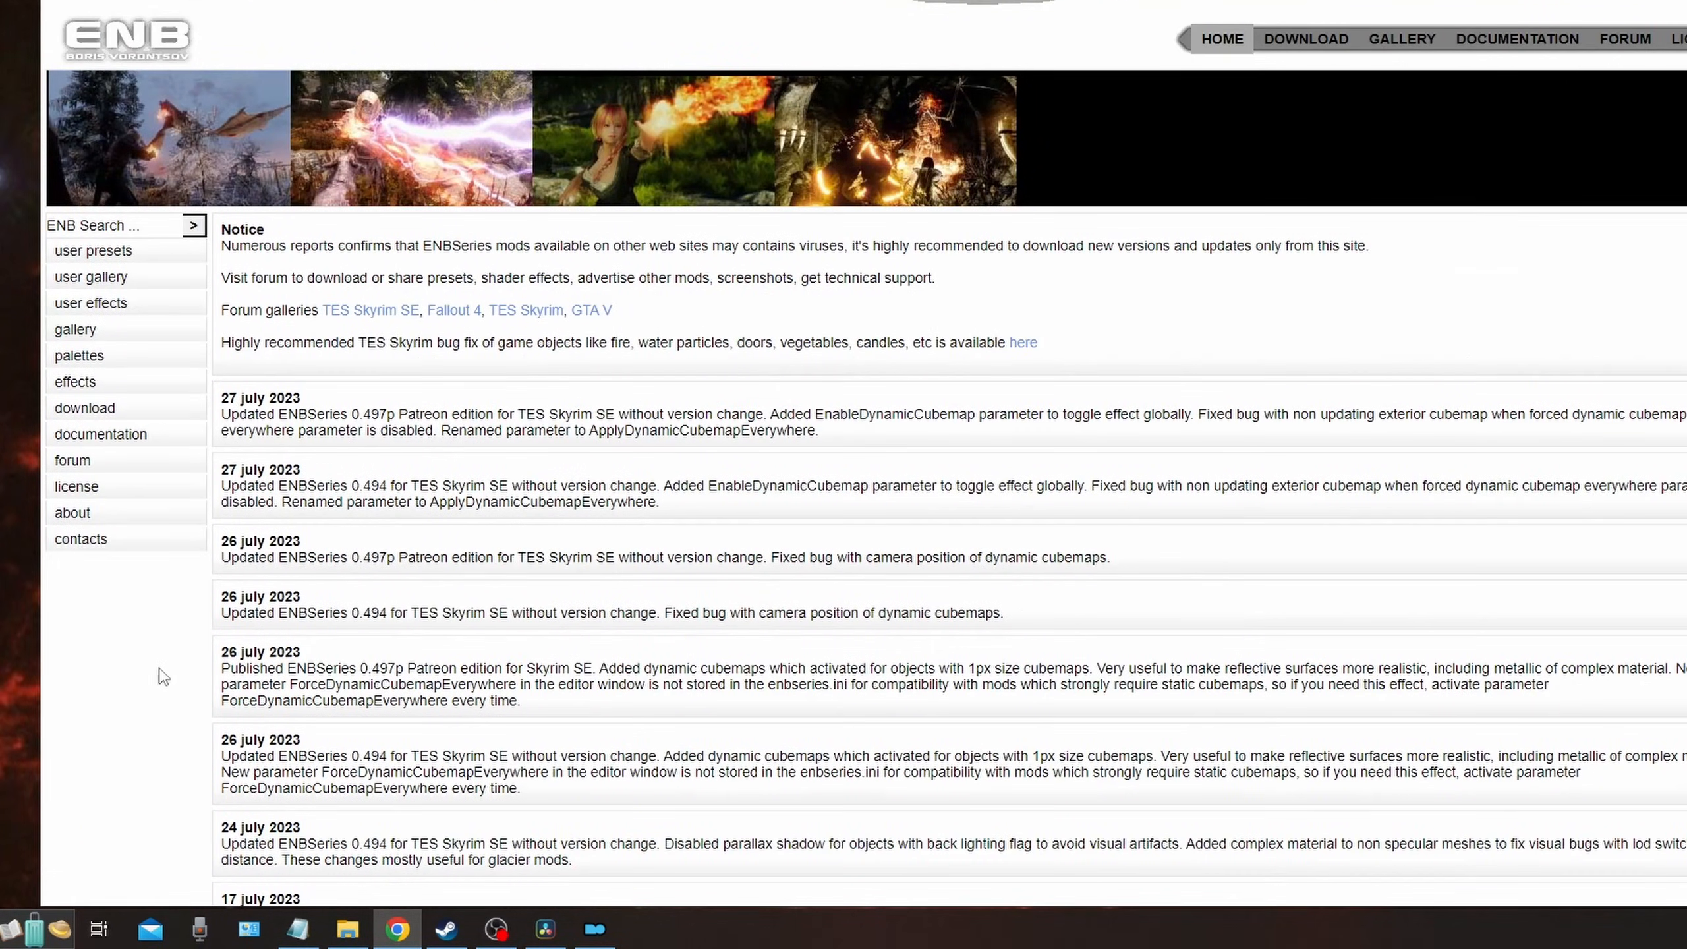
scroll(498, 359, down, 3)
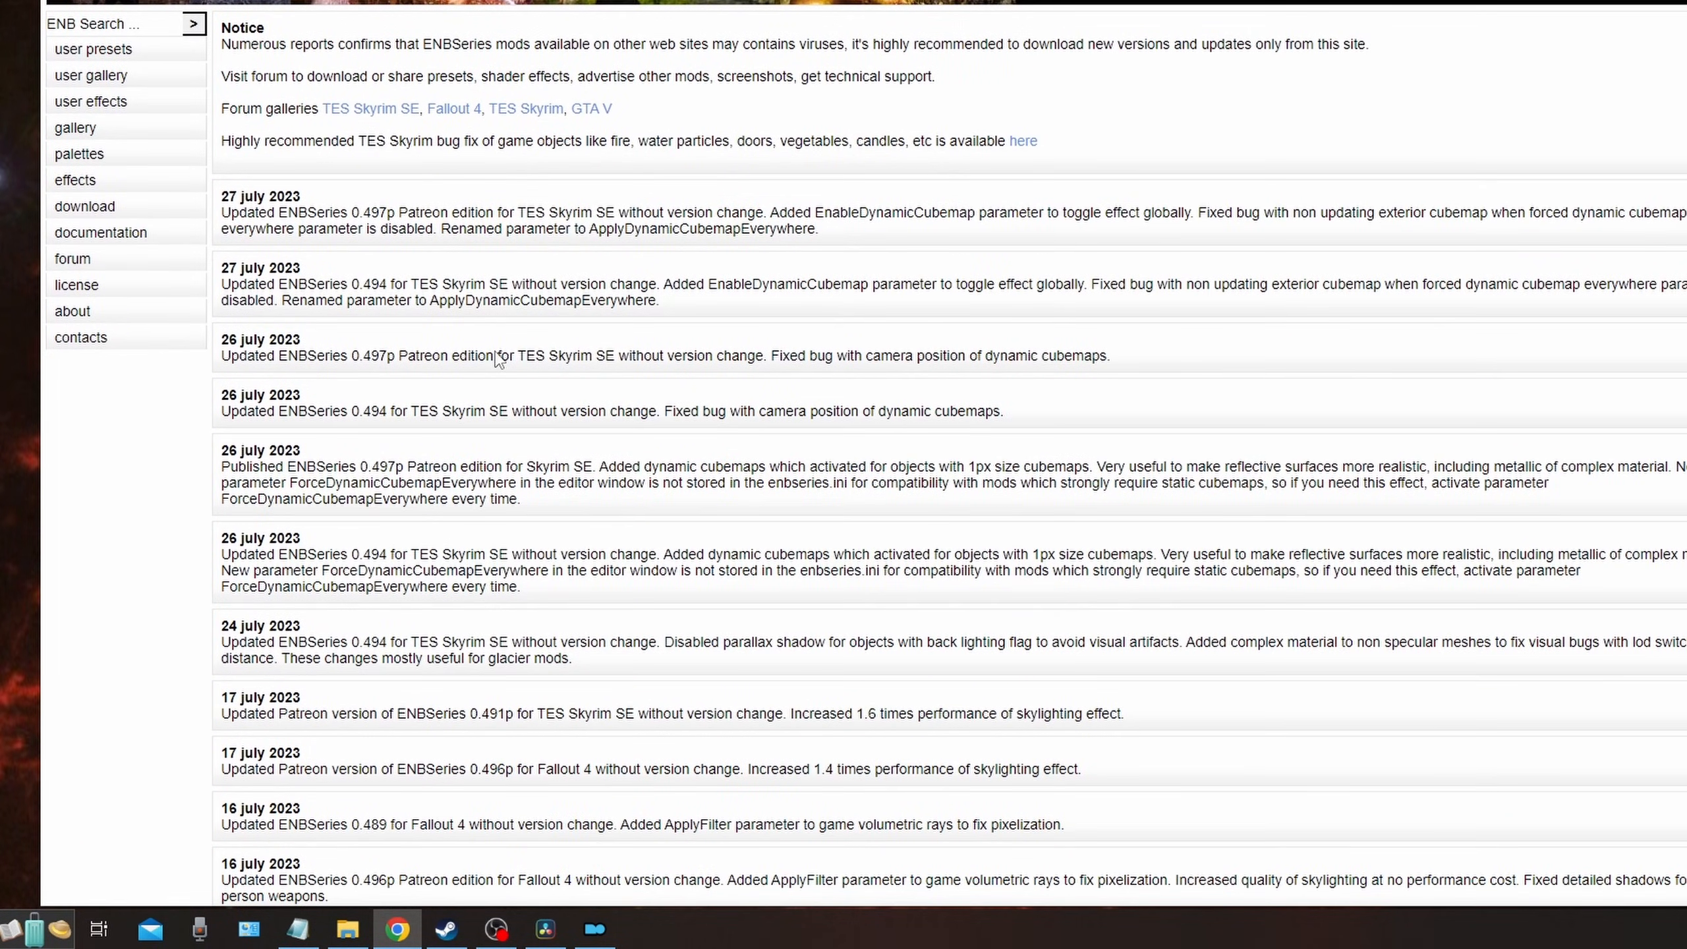
Step: Open the TES Skyrim SE page from the ENBSeries download list and go to its version links
click(104, 207)
scroll(444, 271, down, 15)
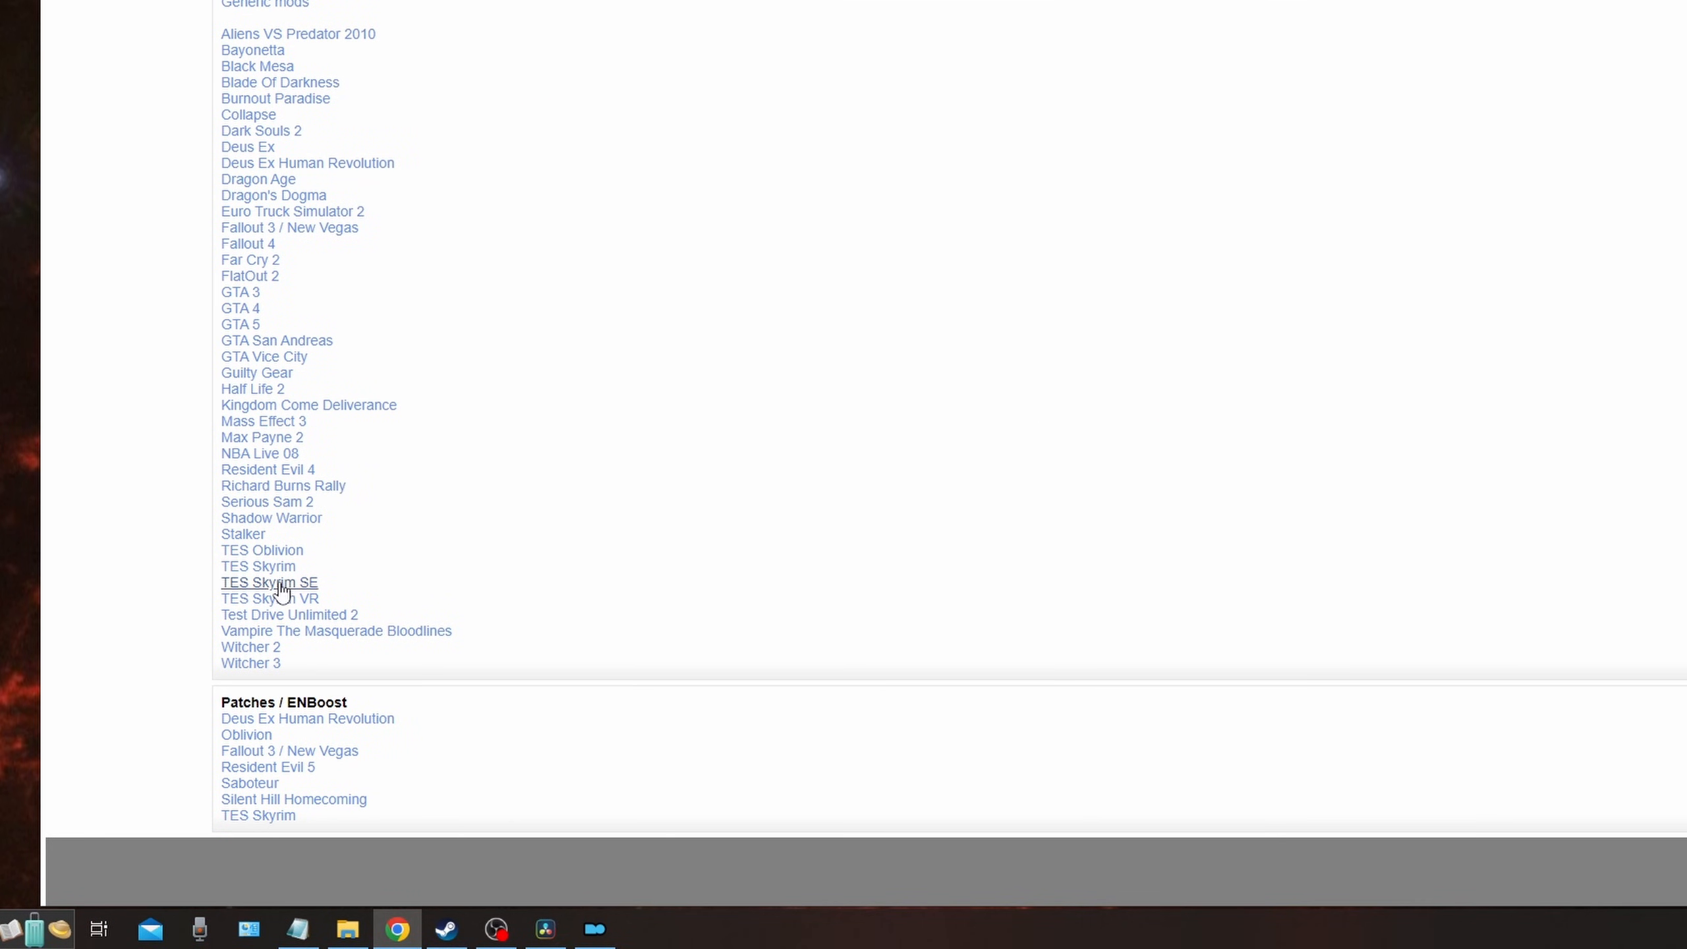
click(280, 584)
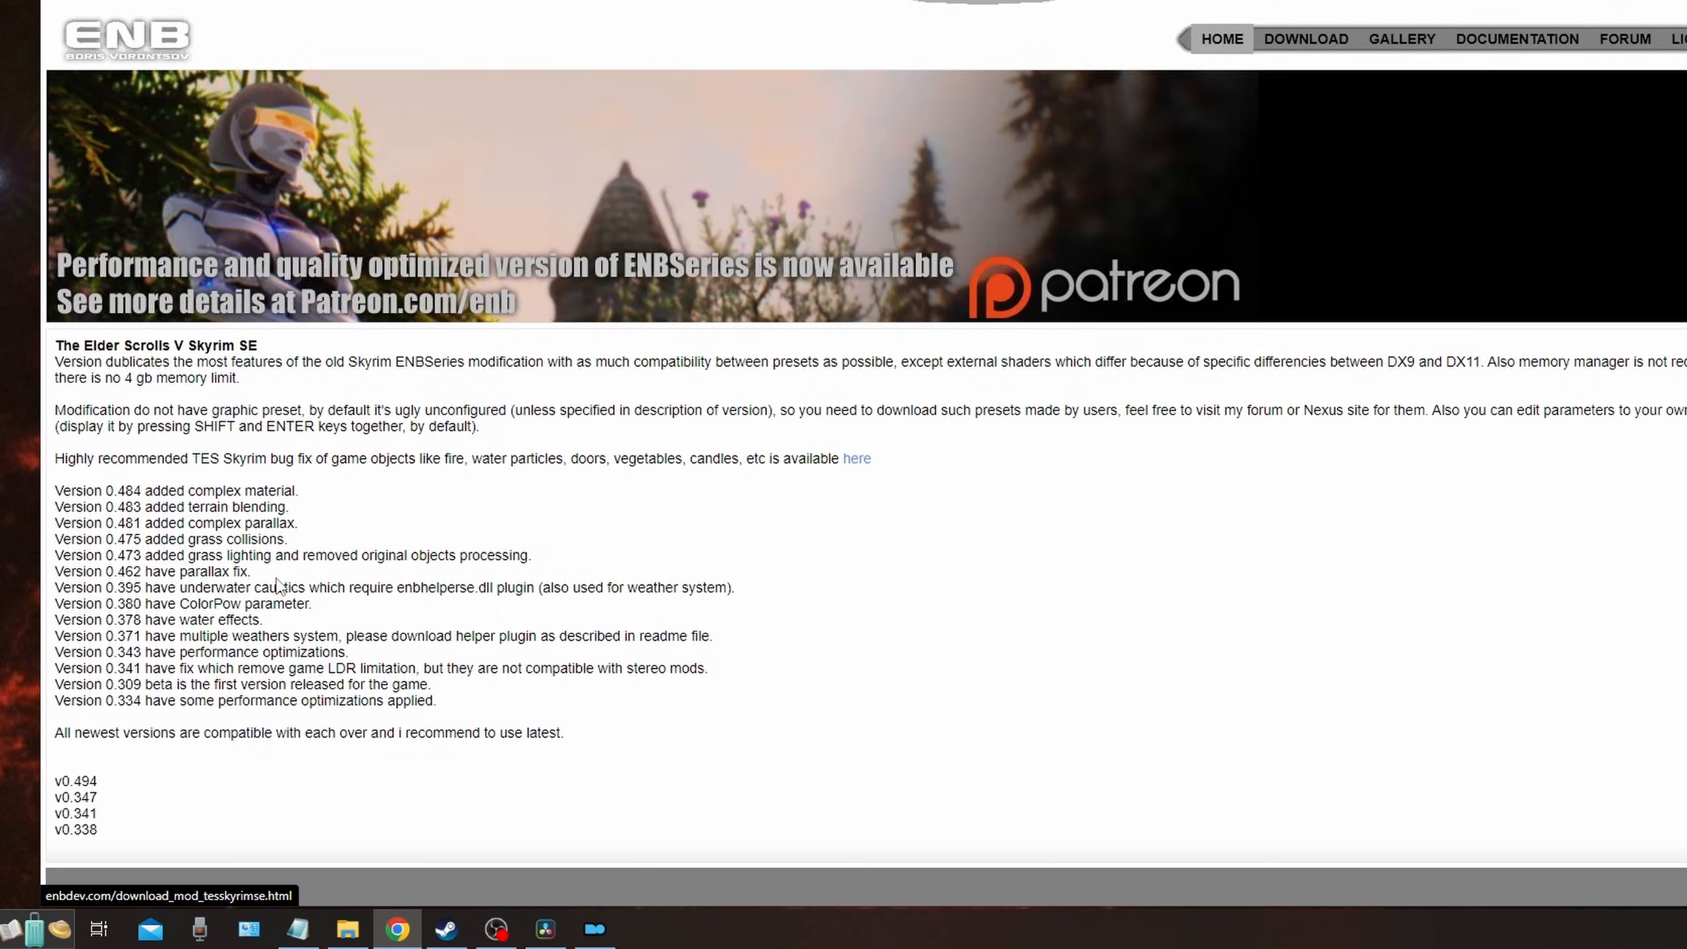
scroll(281, 588, down, 1)
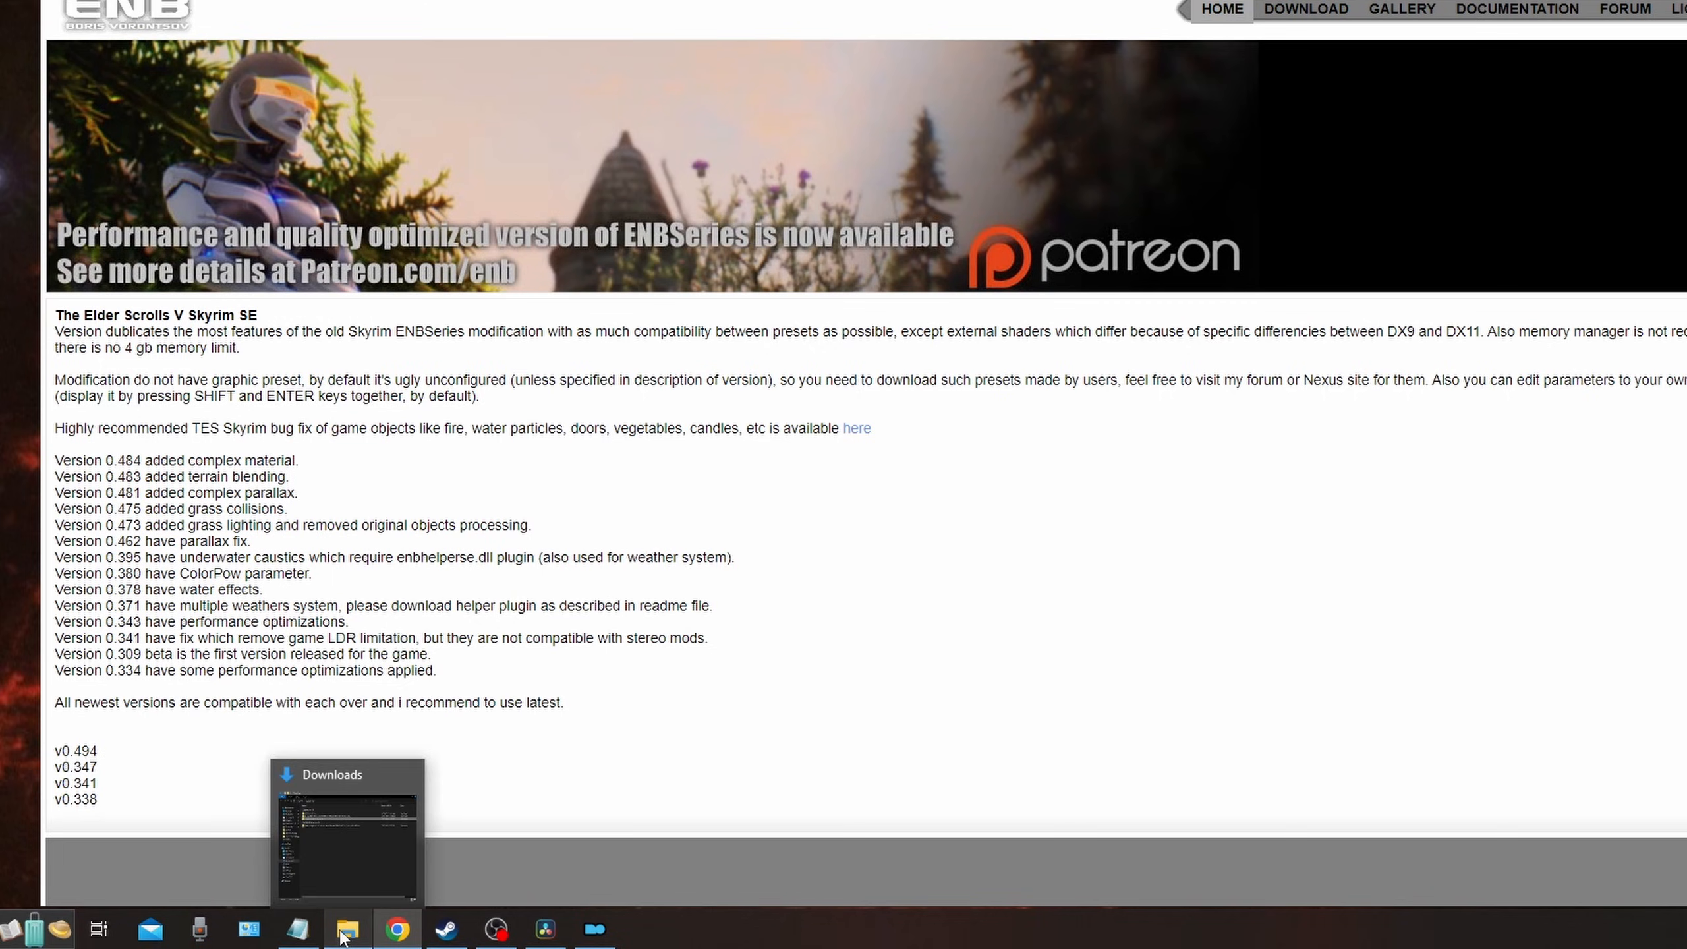
Step: Switch to File Explorer and open the WrapperVersion folder inside enbseries_skyrimse_v0494 in Downloads
click(341, 932)
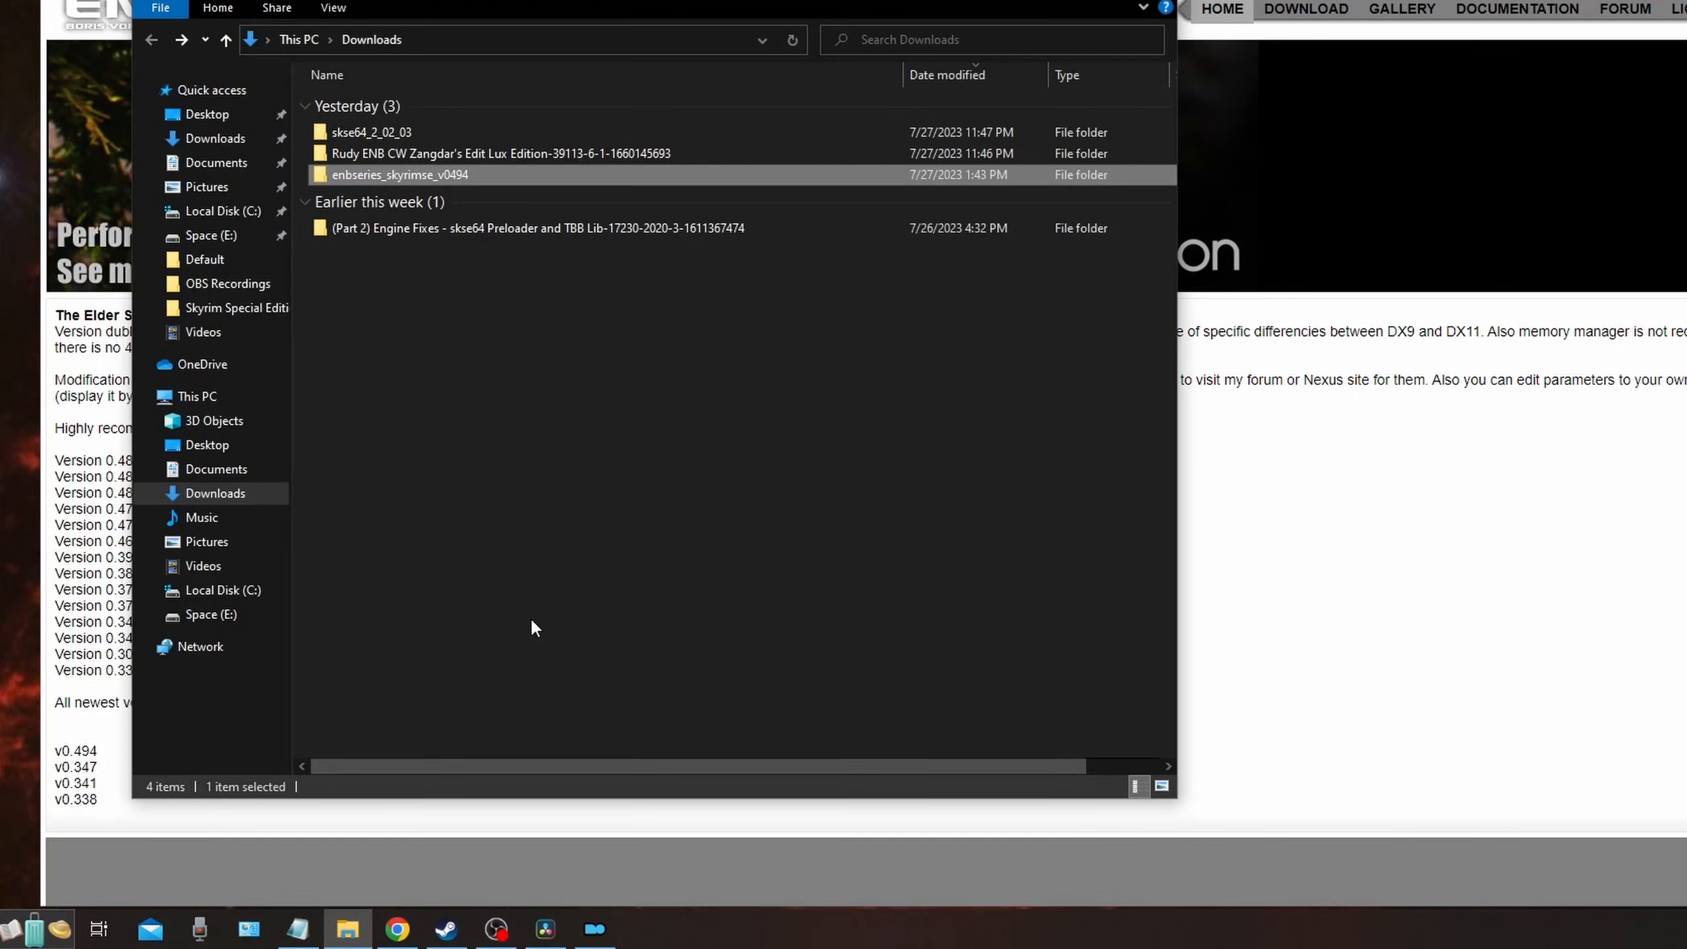
double_click(433, 175)
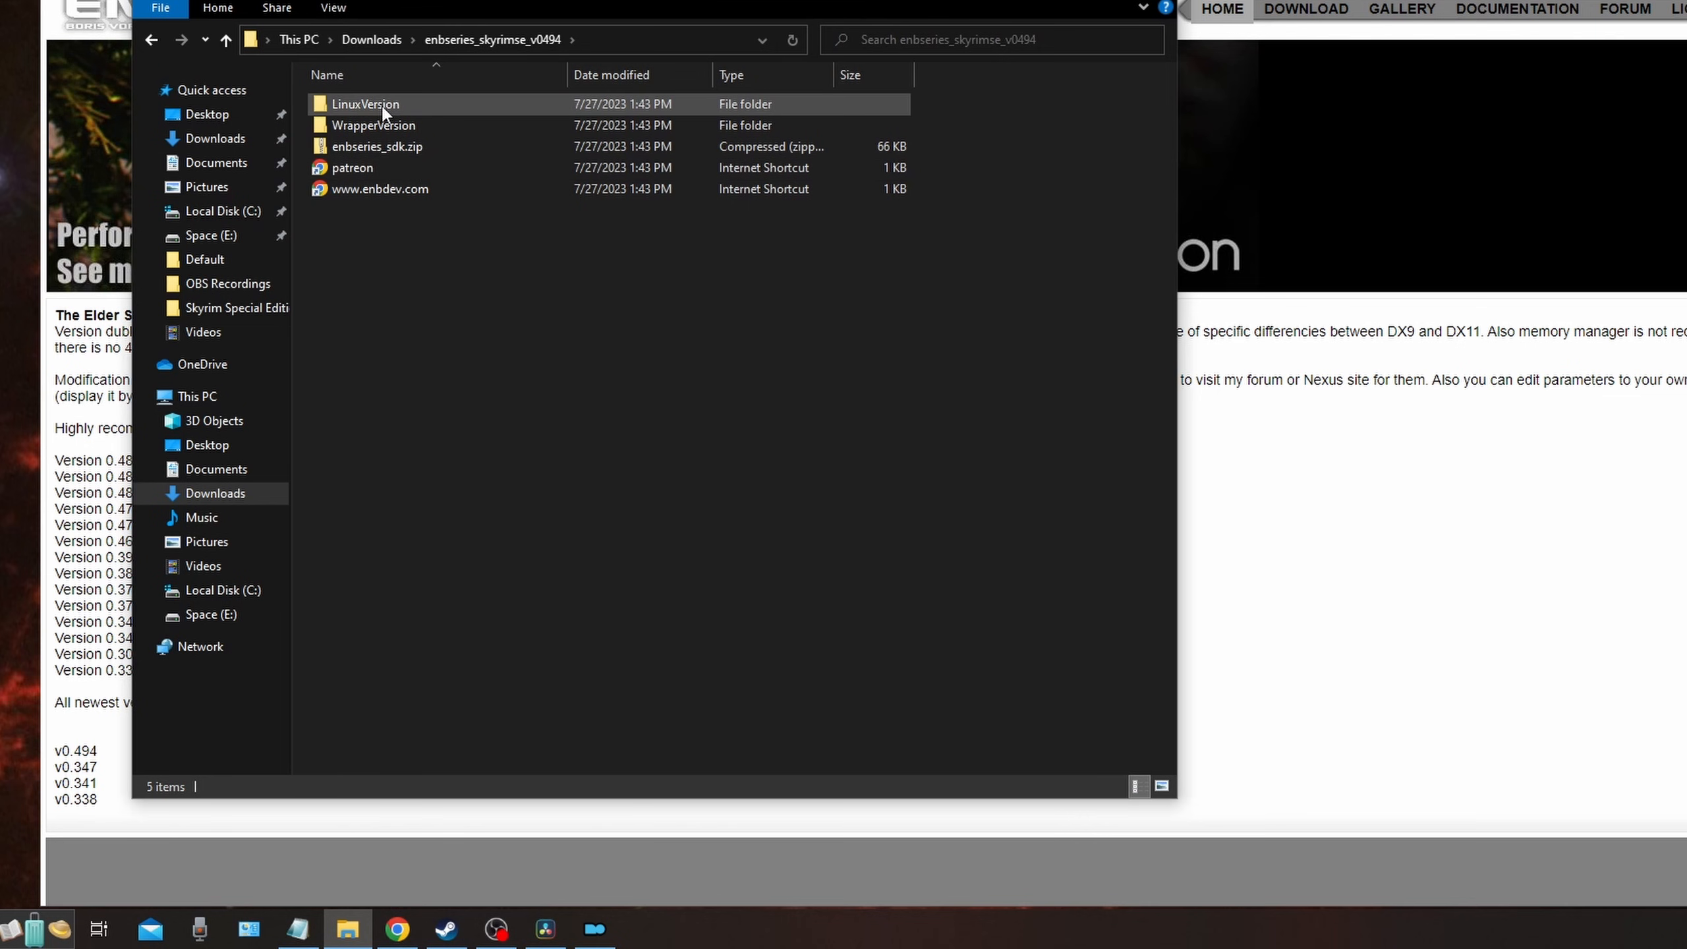
double_click(436, 128)
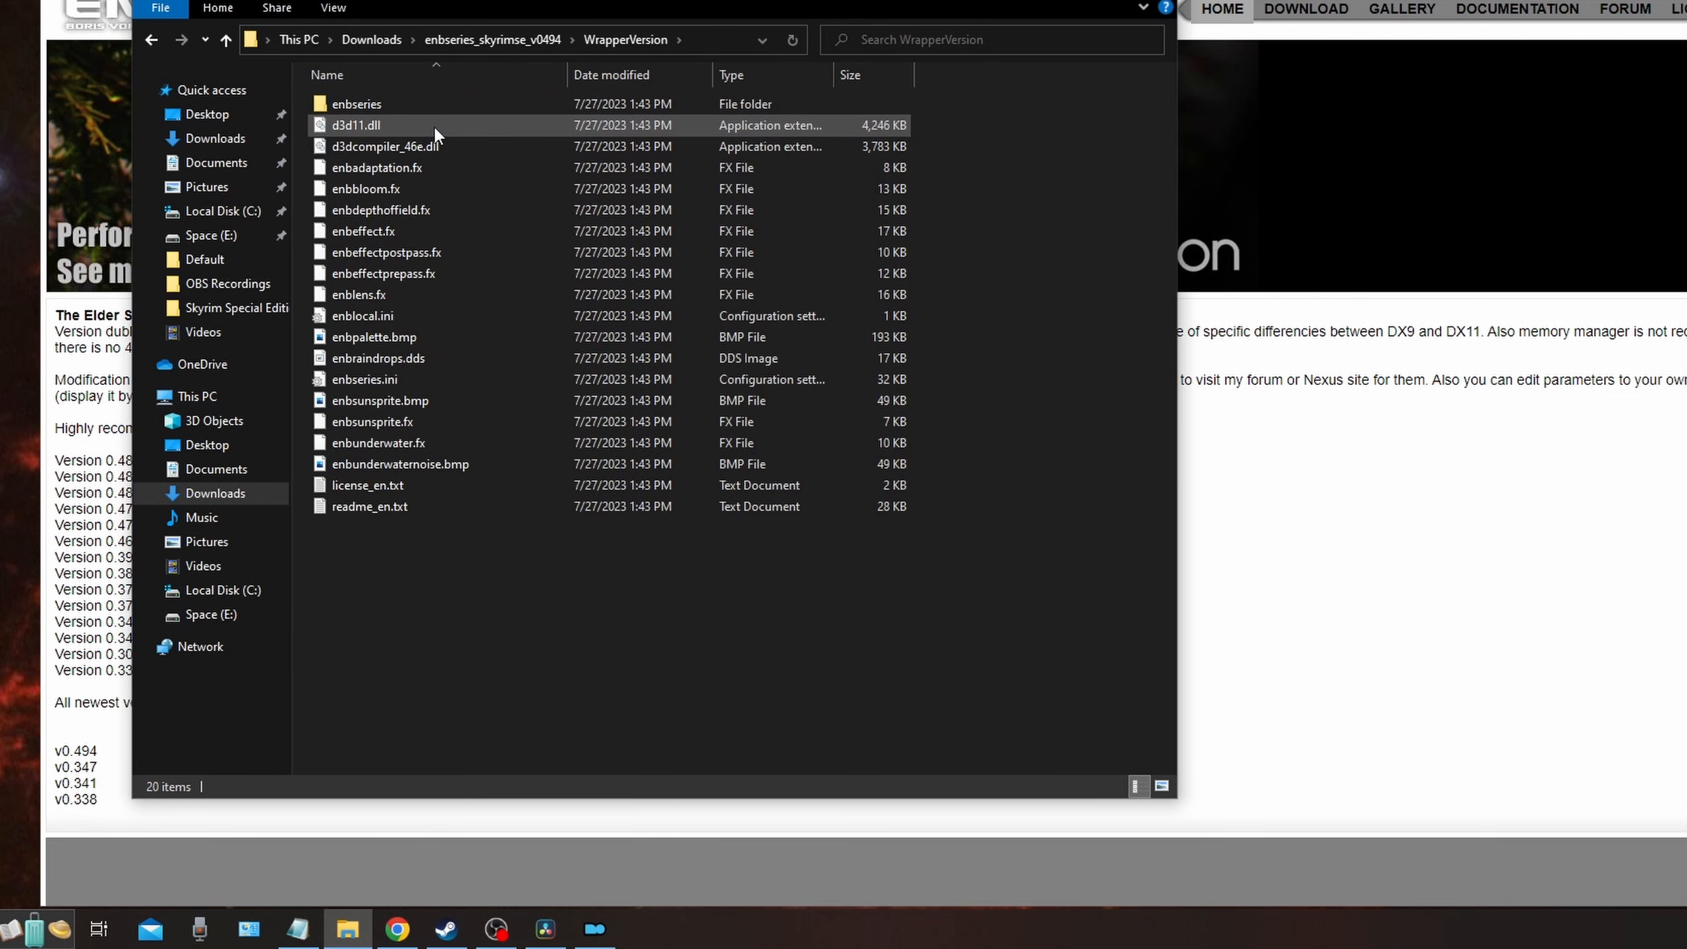
Step: Switch to Mod Organizer and open the Skyrim Special Edition game folder
click(598, 925)
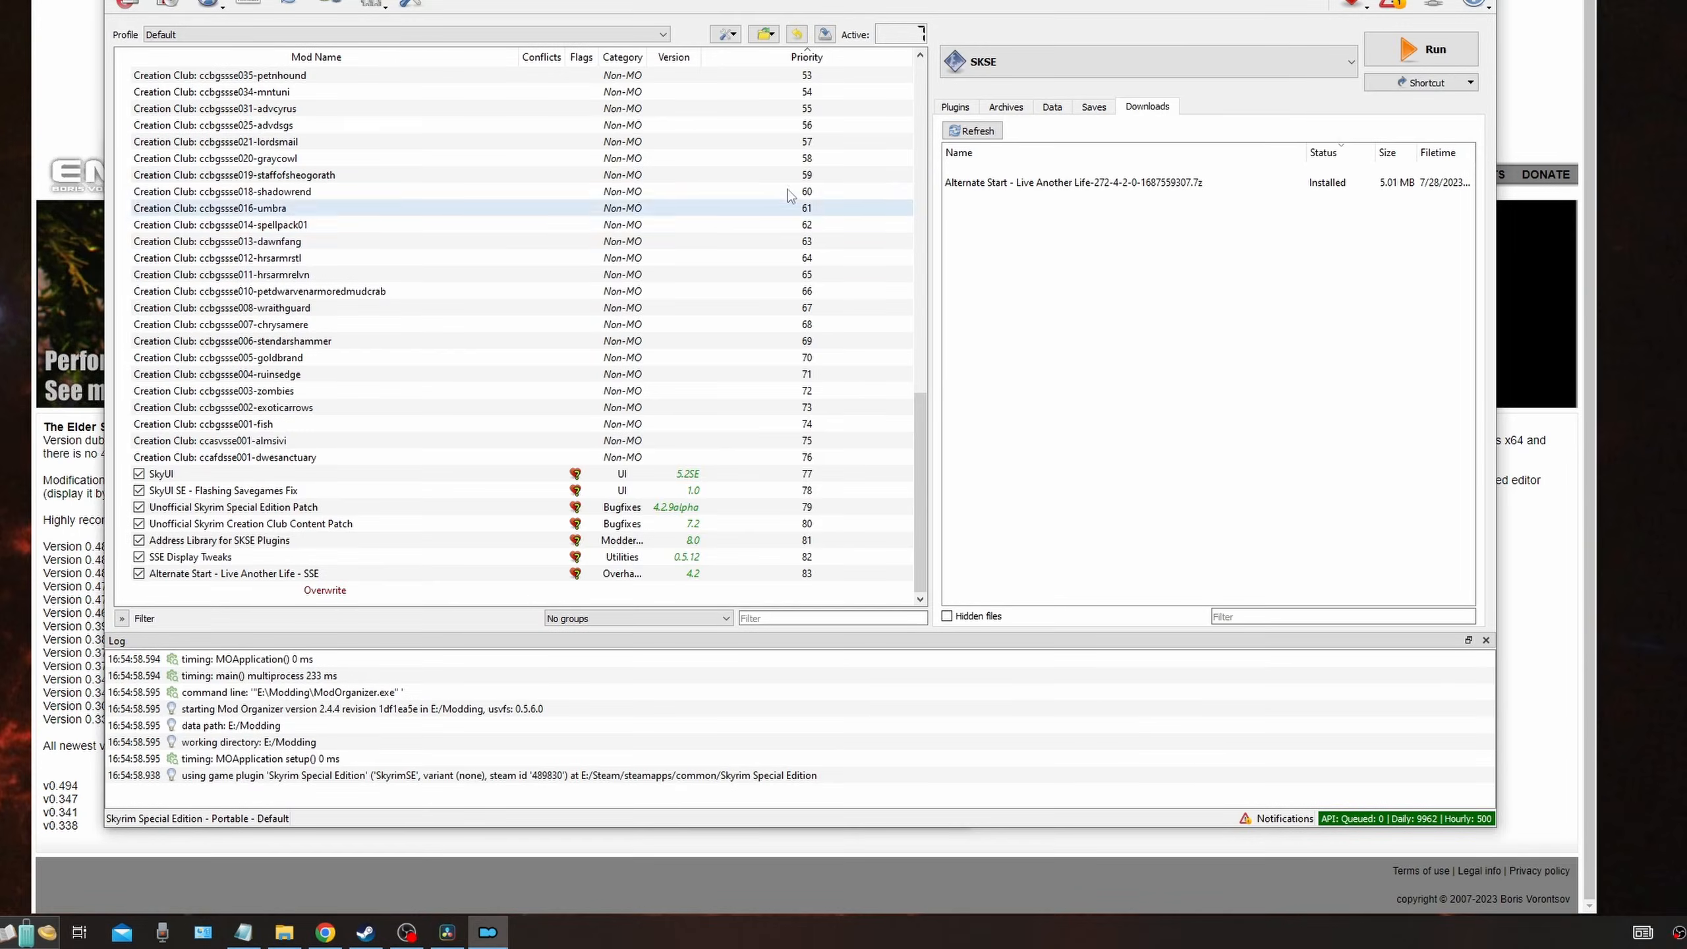
click(760, 34)
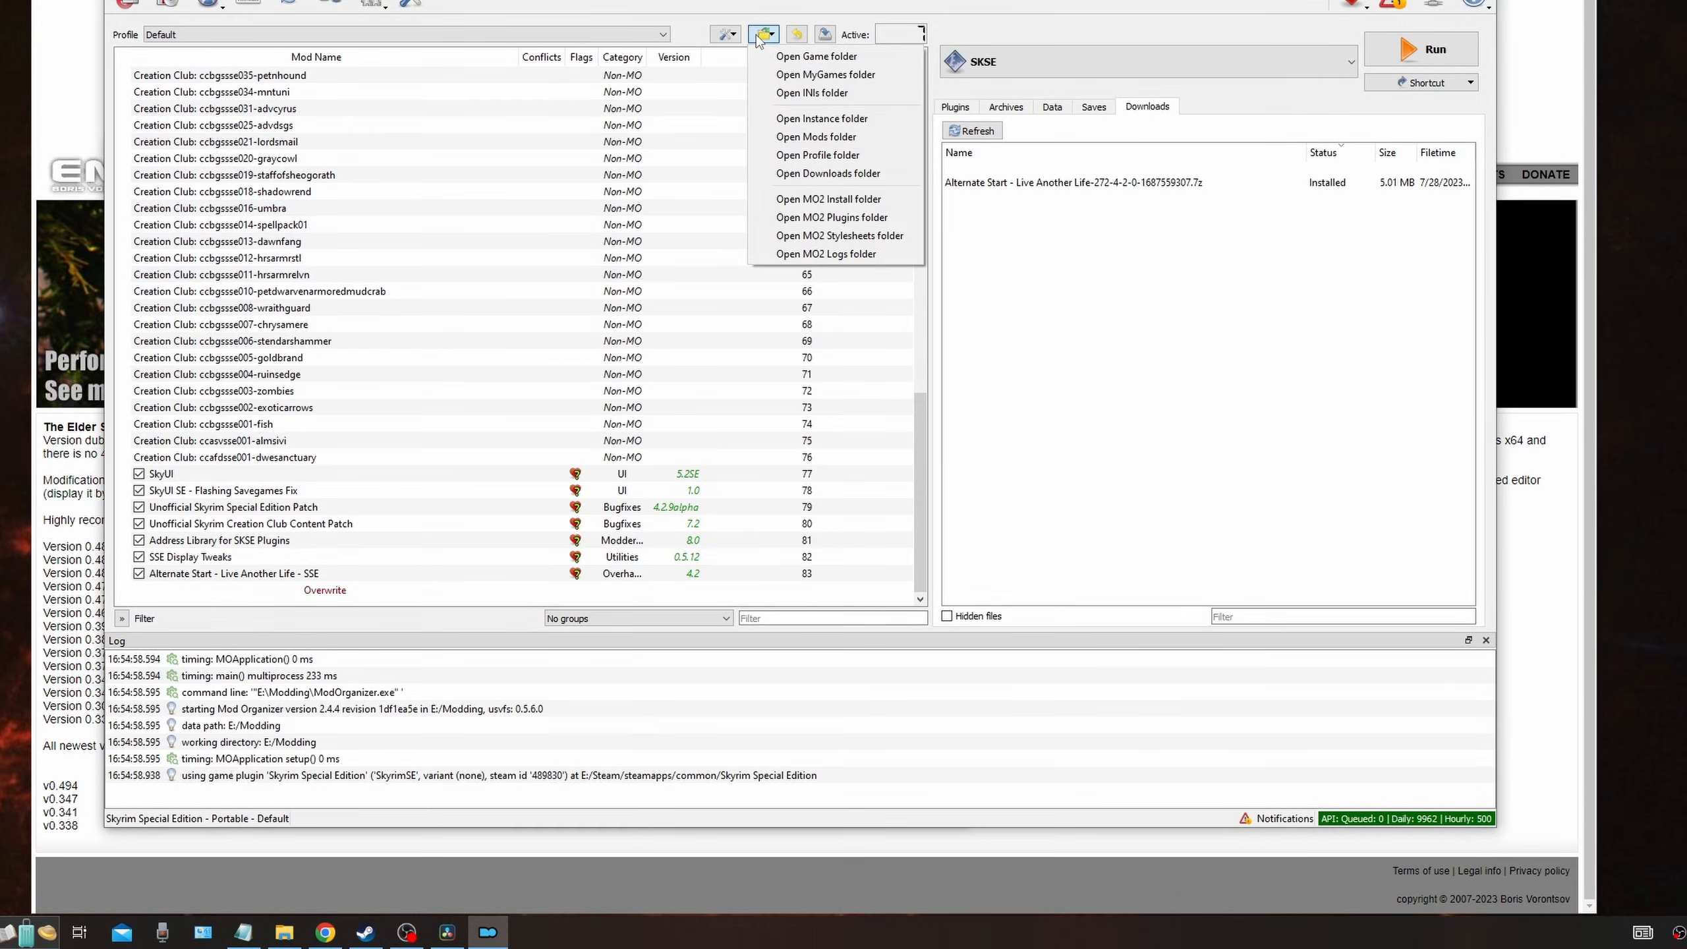
click(781, 57)
drag(266, 16, 327, 19)
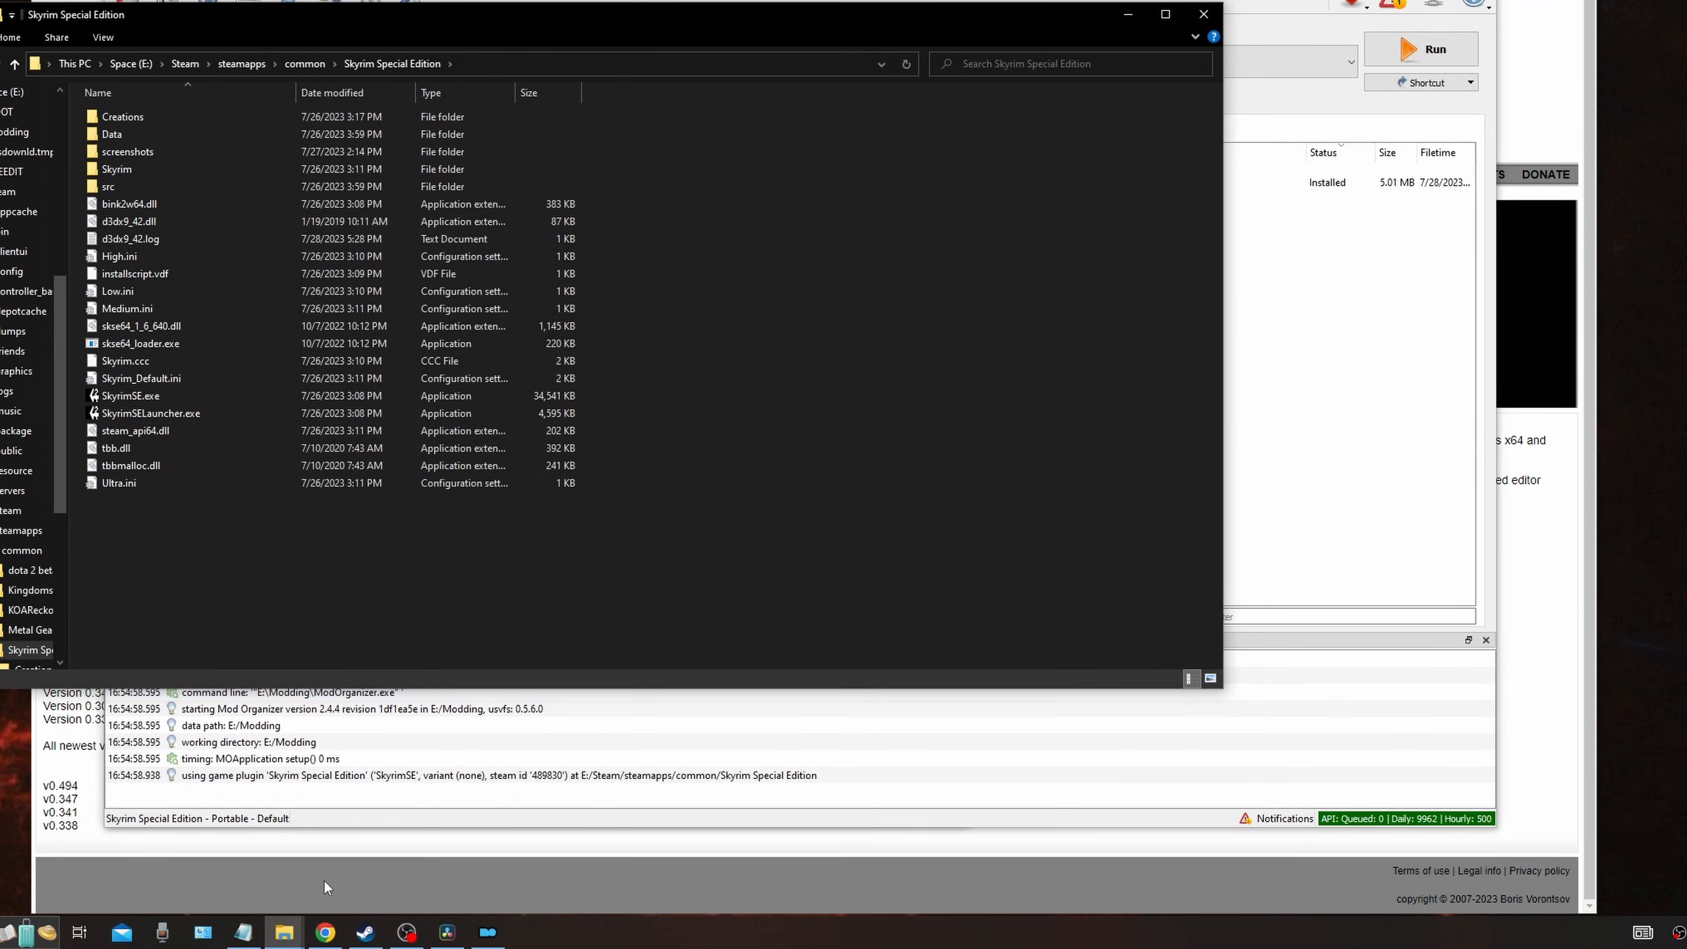
Step: Copy d3d11.dll and d3dcompiler_46e.dll from WrapperVersion into the Skyrim Special Edition folder and close both folder windows
mouse_move(284, 933)
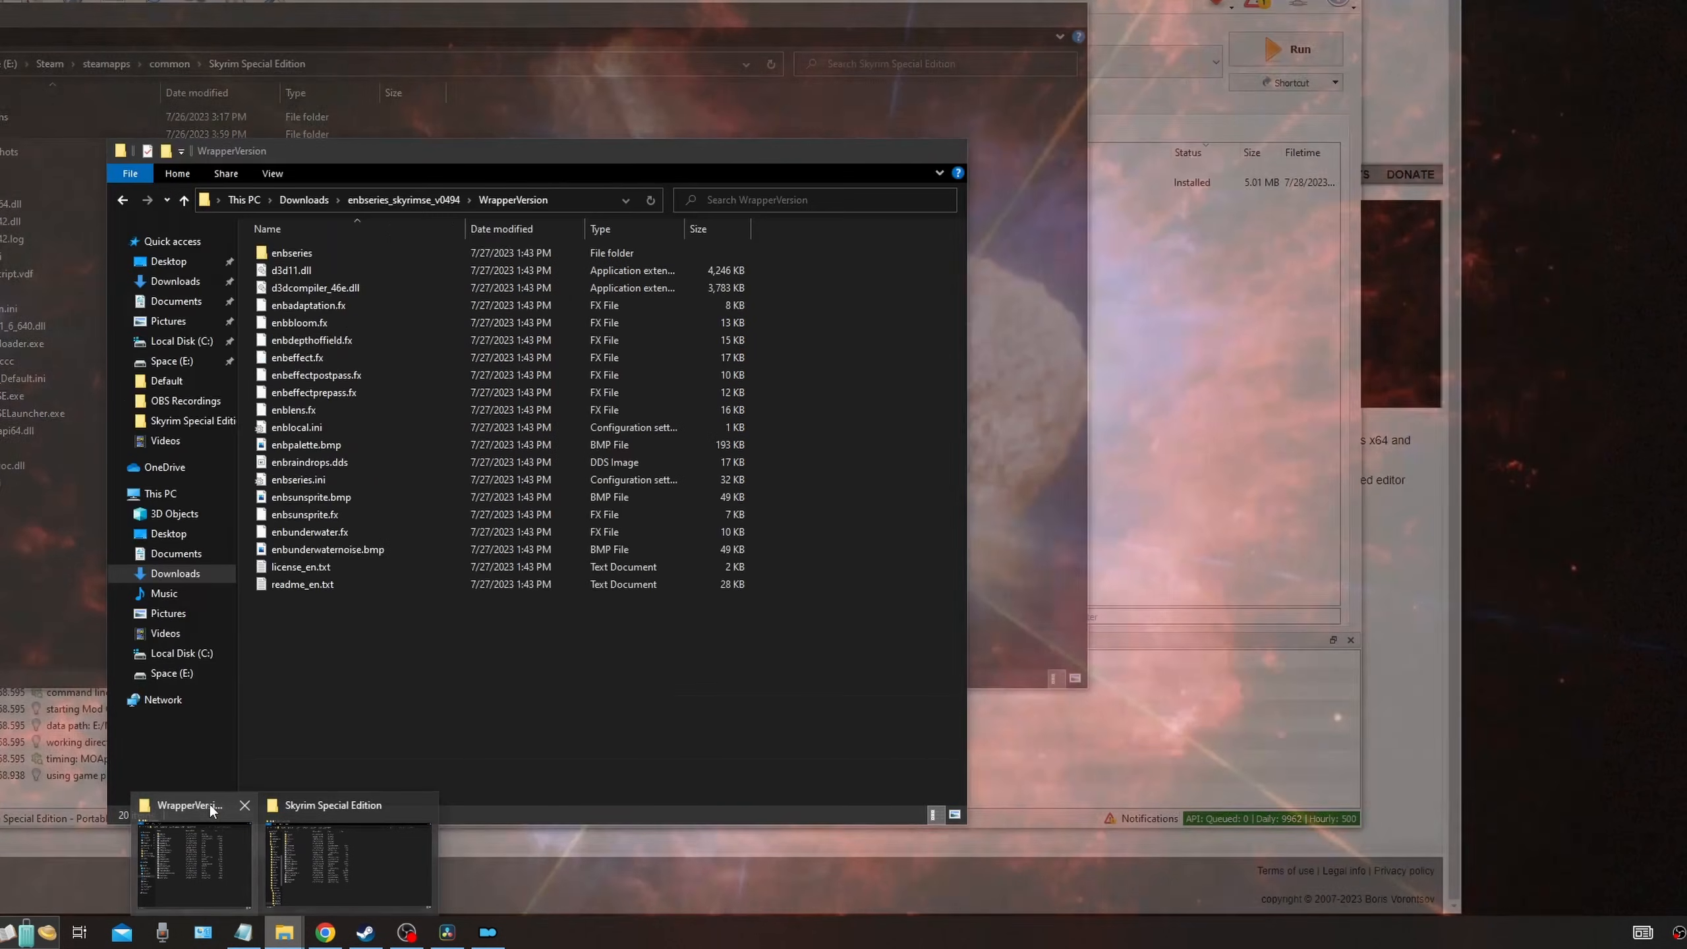
click(209, 804)
drag(332, 154, 1057, 18)
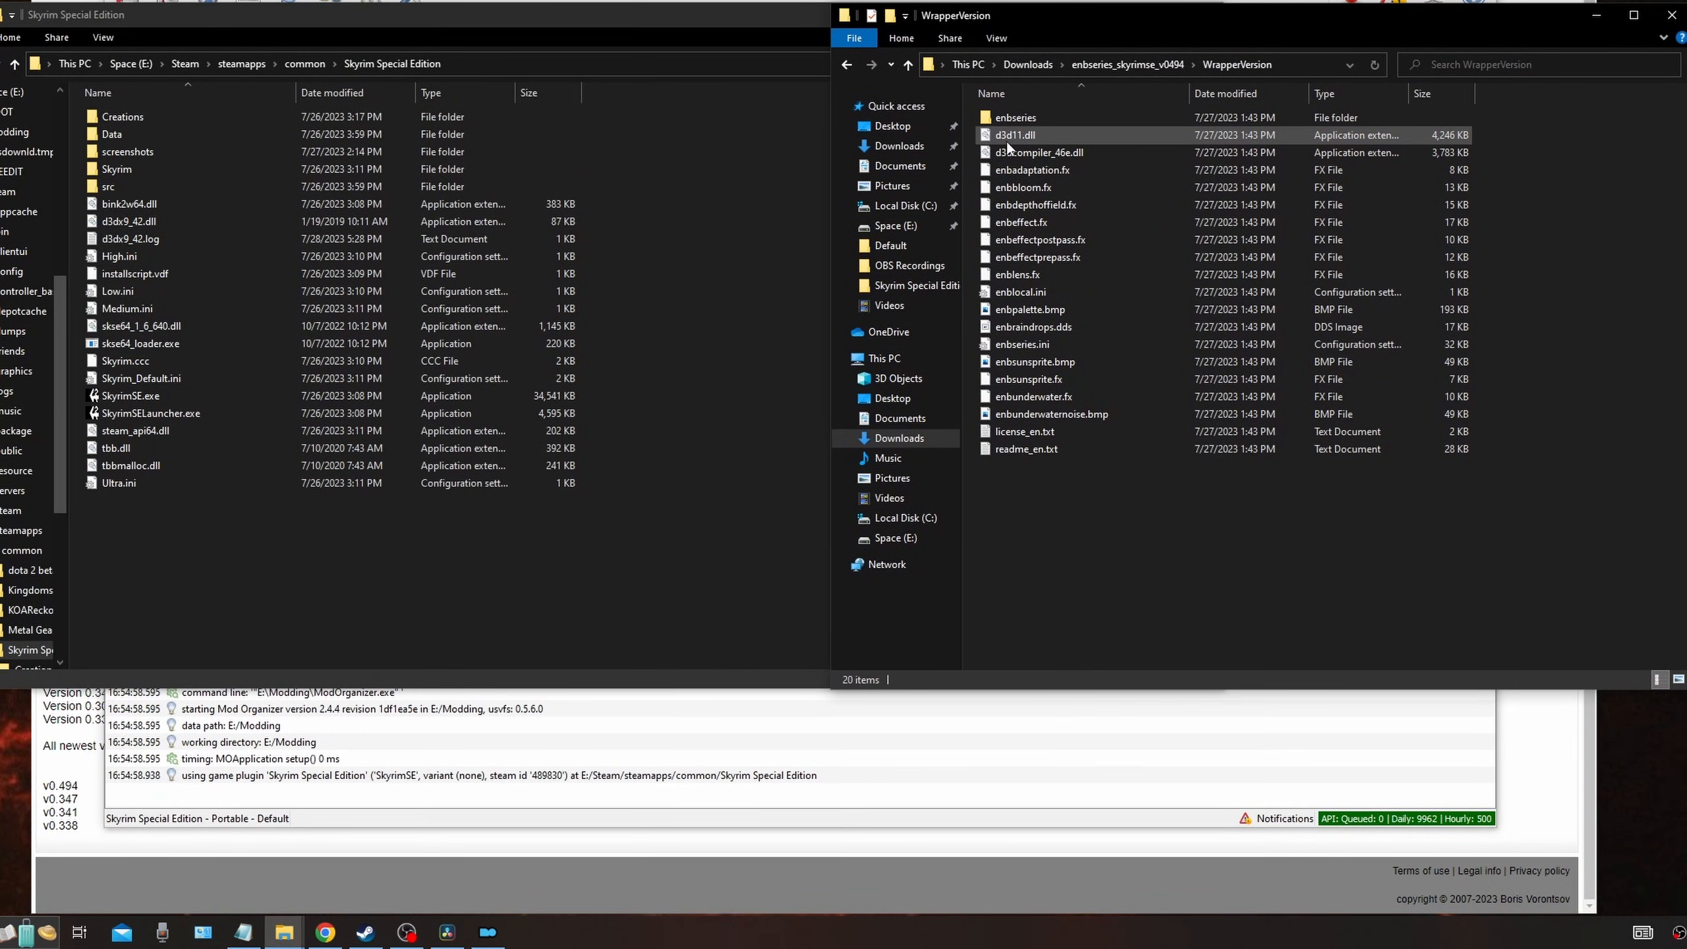
drag(1015, 137, 311, 595)
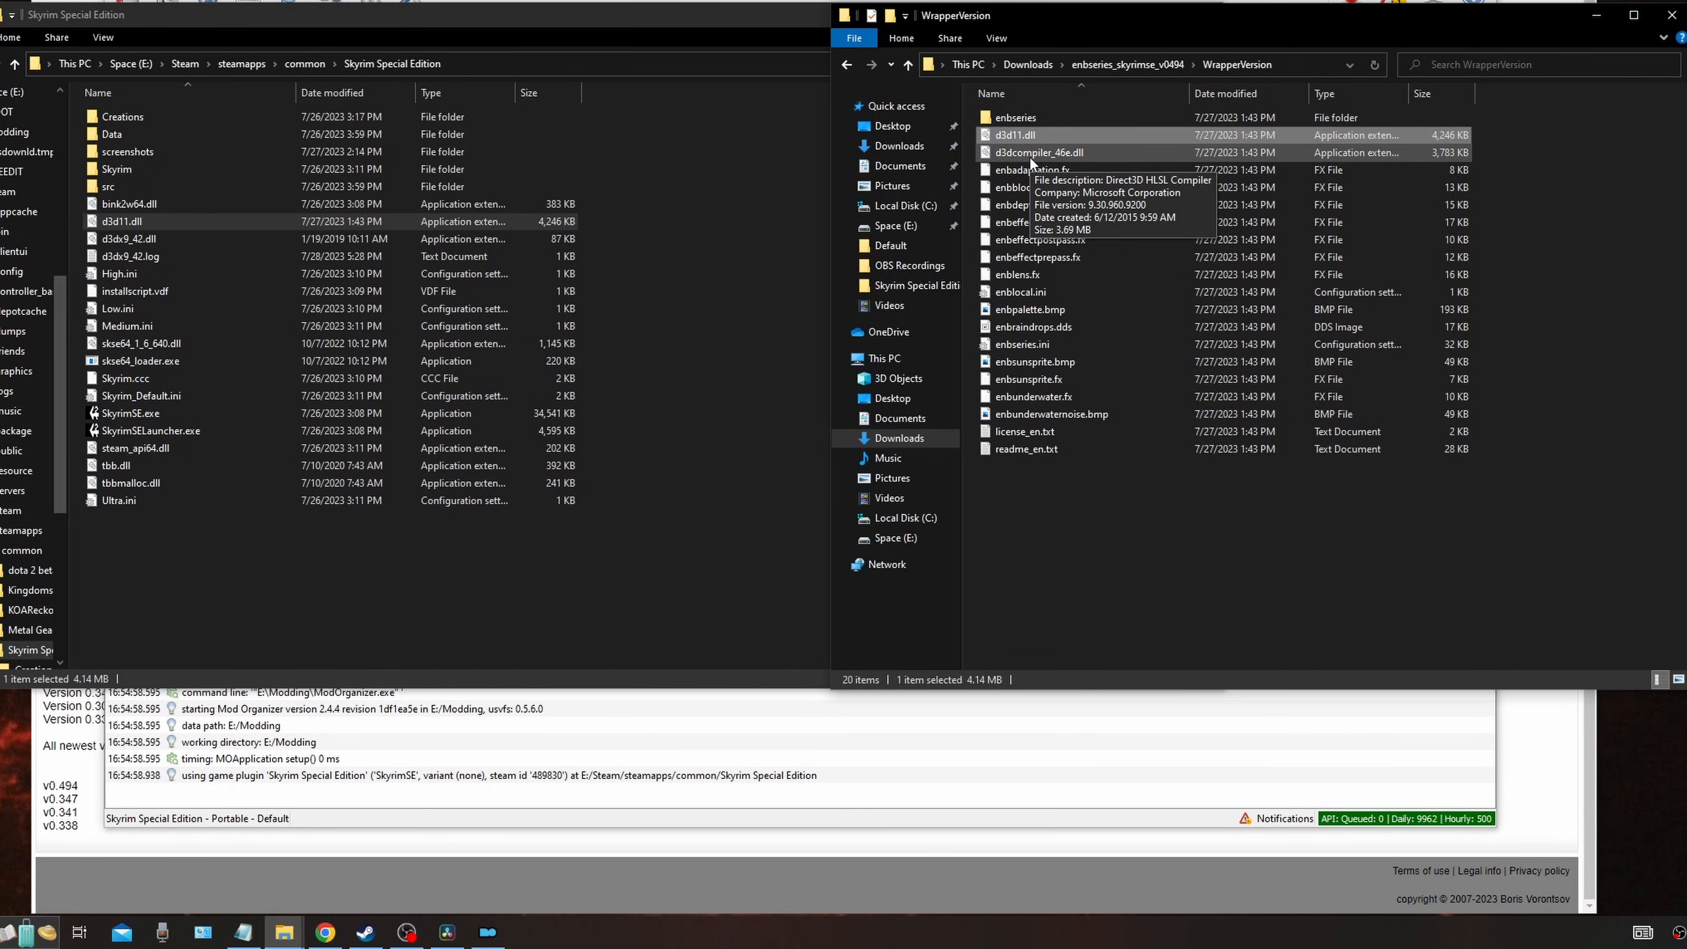
drag(1031, 159, 176, 627)
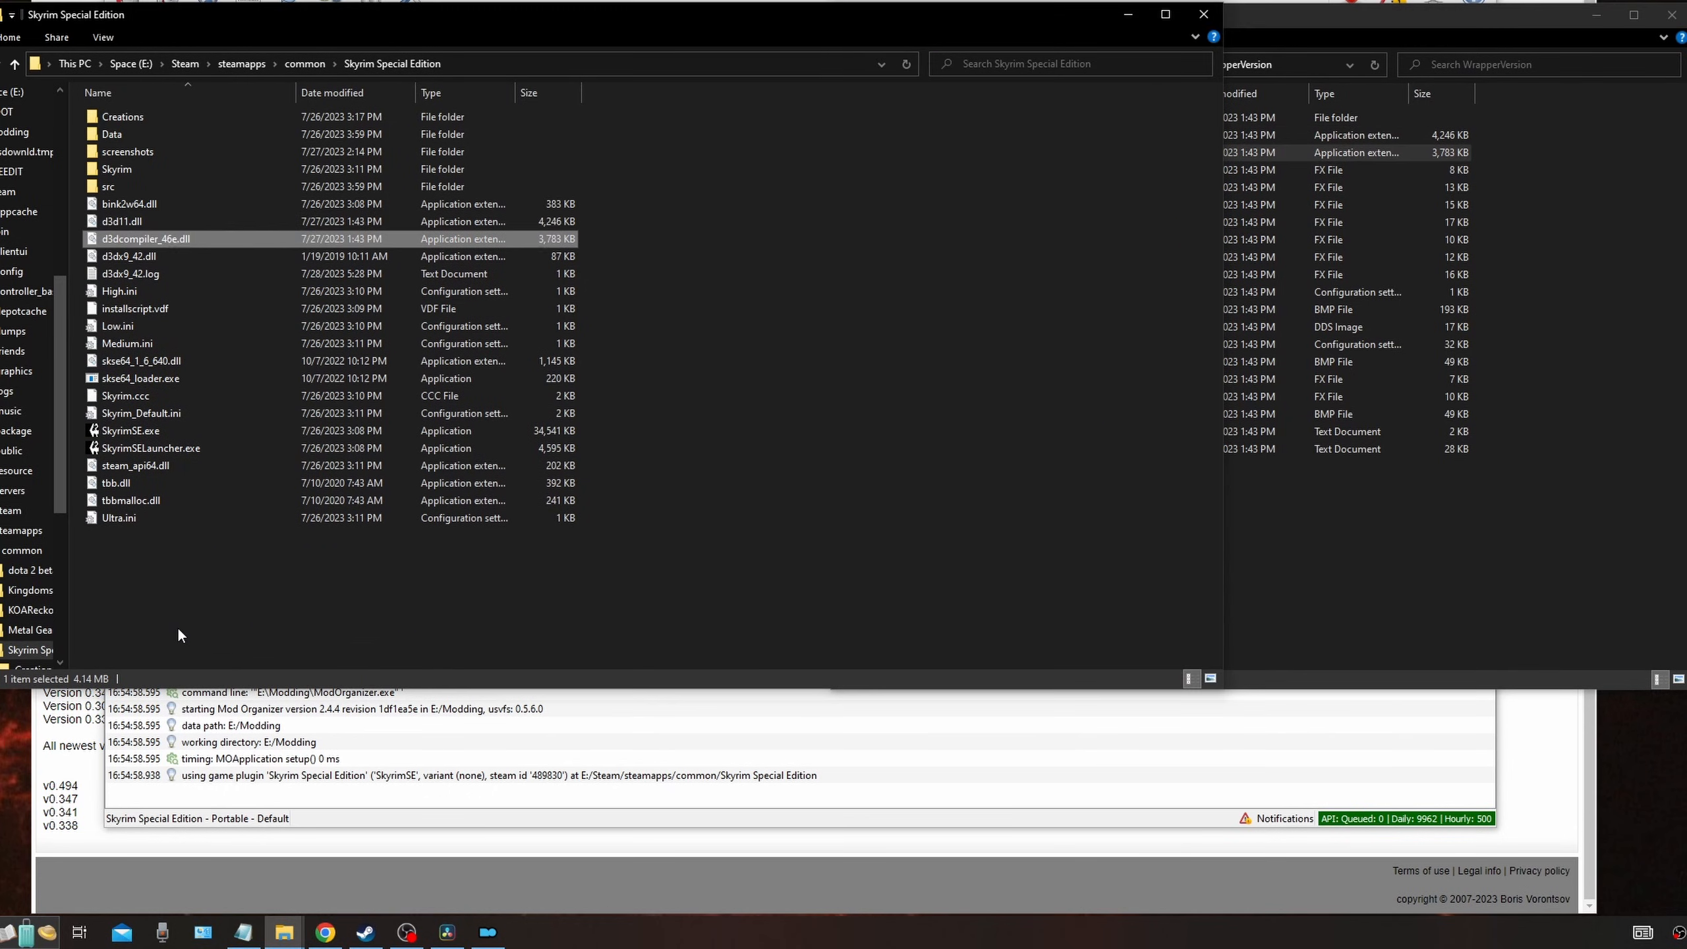
click(1312, 19)
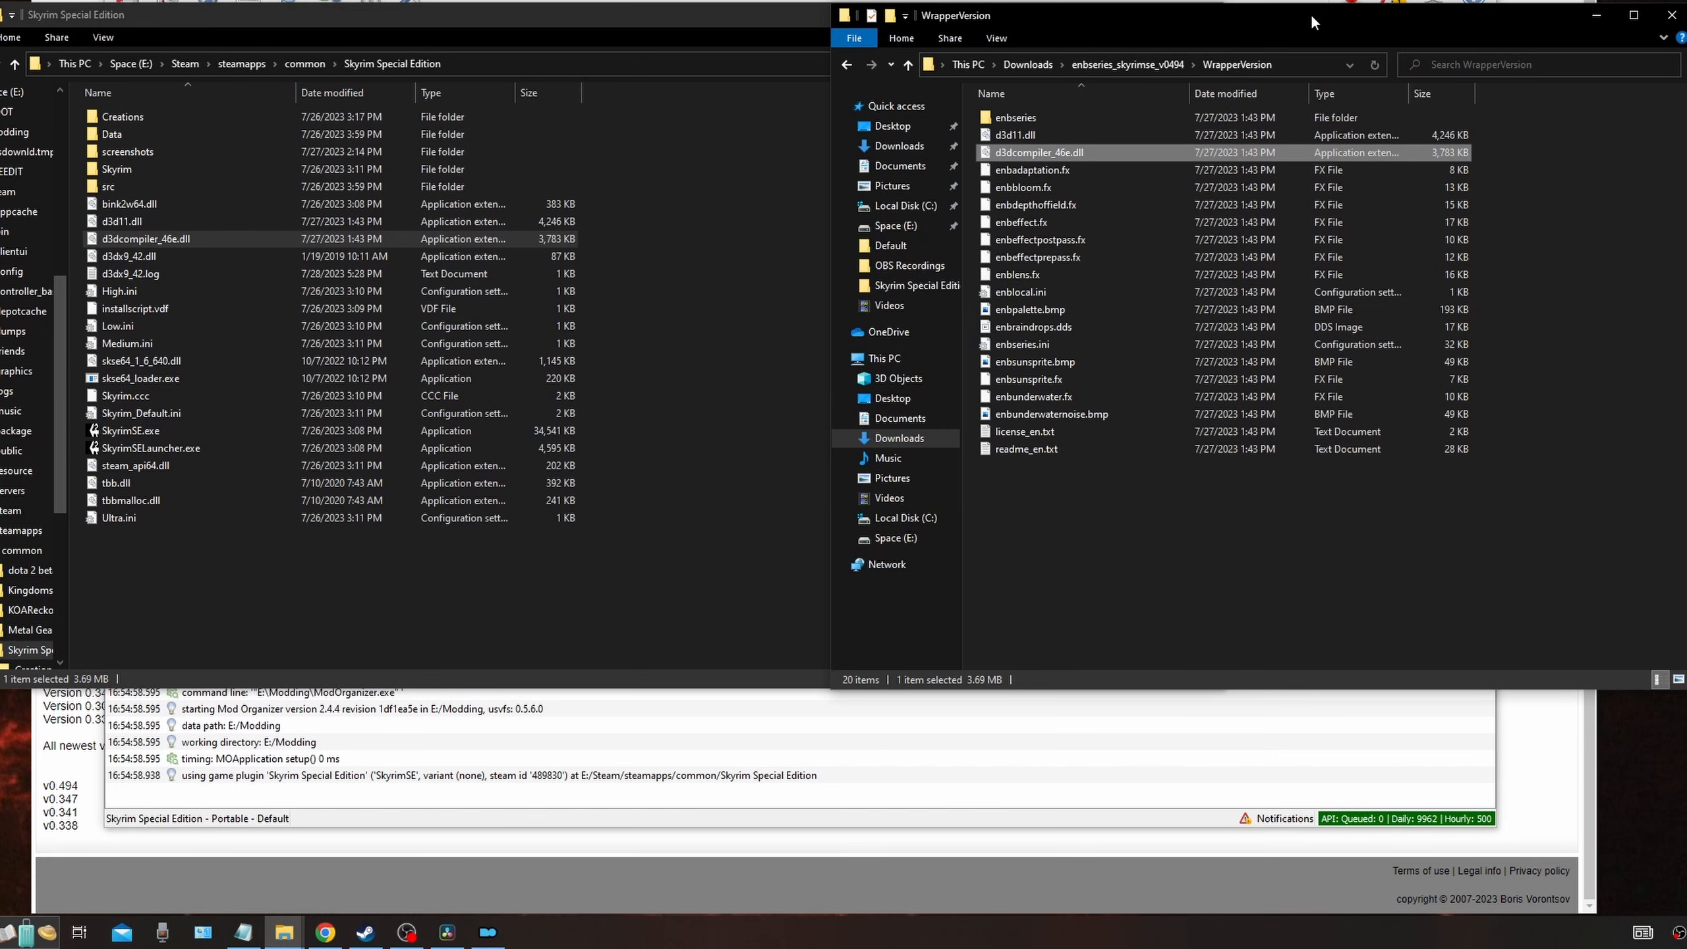
click(1671, 14)
click(1195, 22)
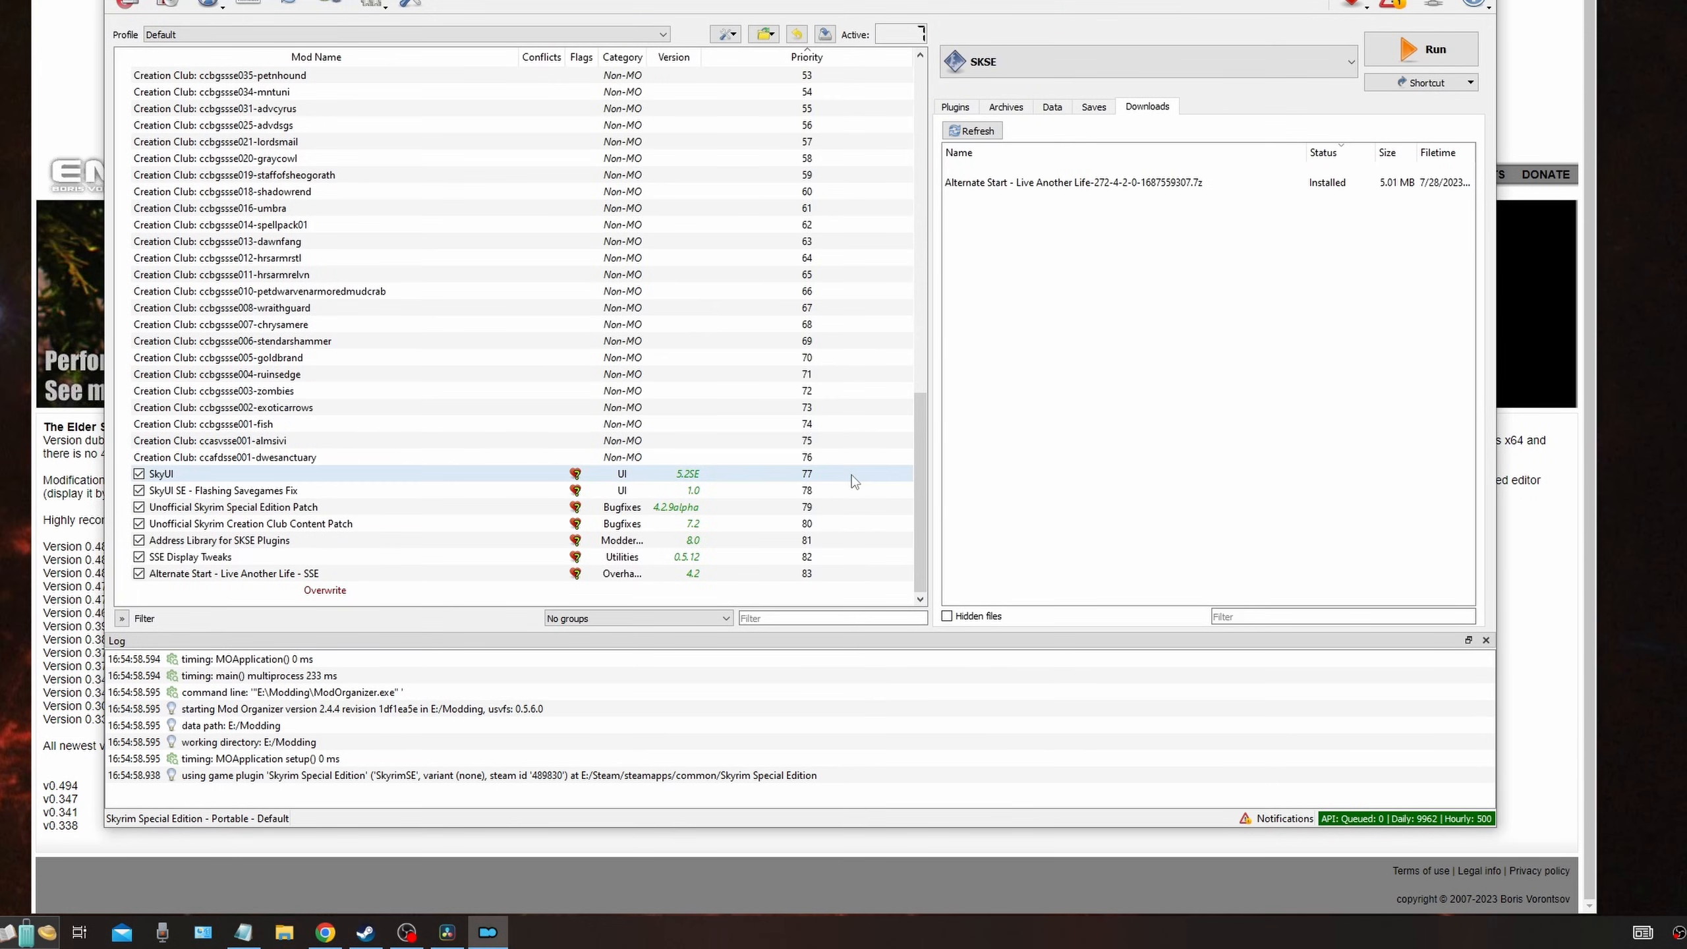
Step: Switch to the browser and review the general info and hard requirements on the Rudy ENB mod page
click(325, 933)
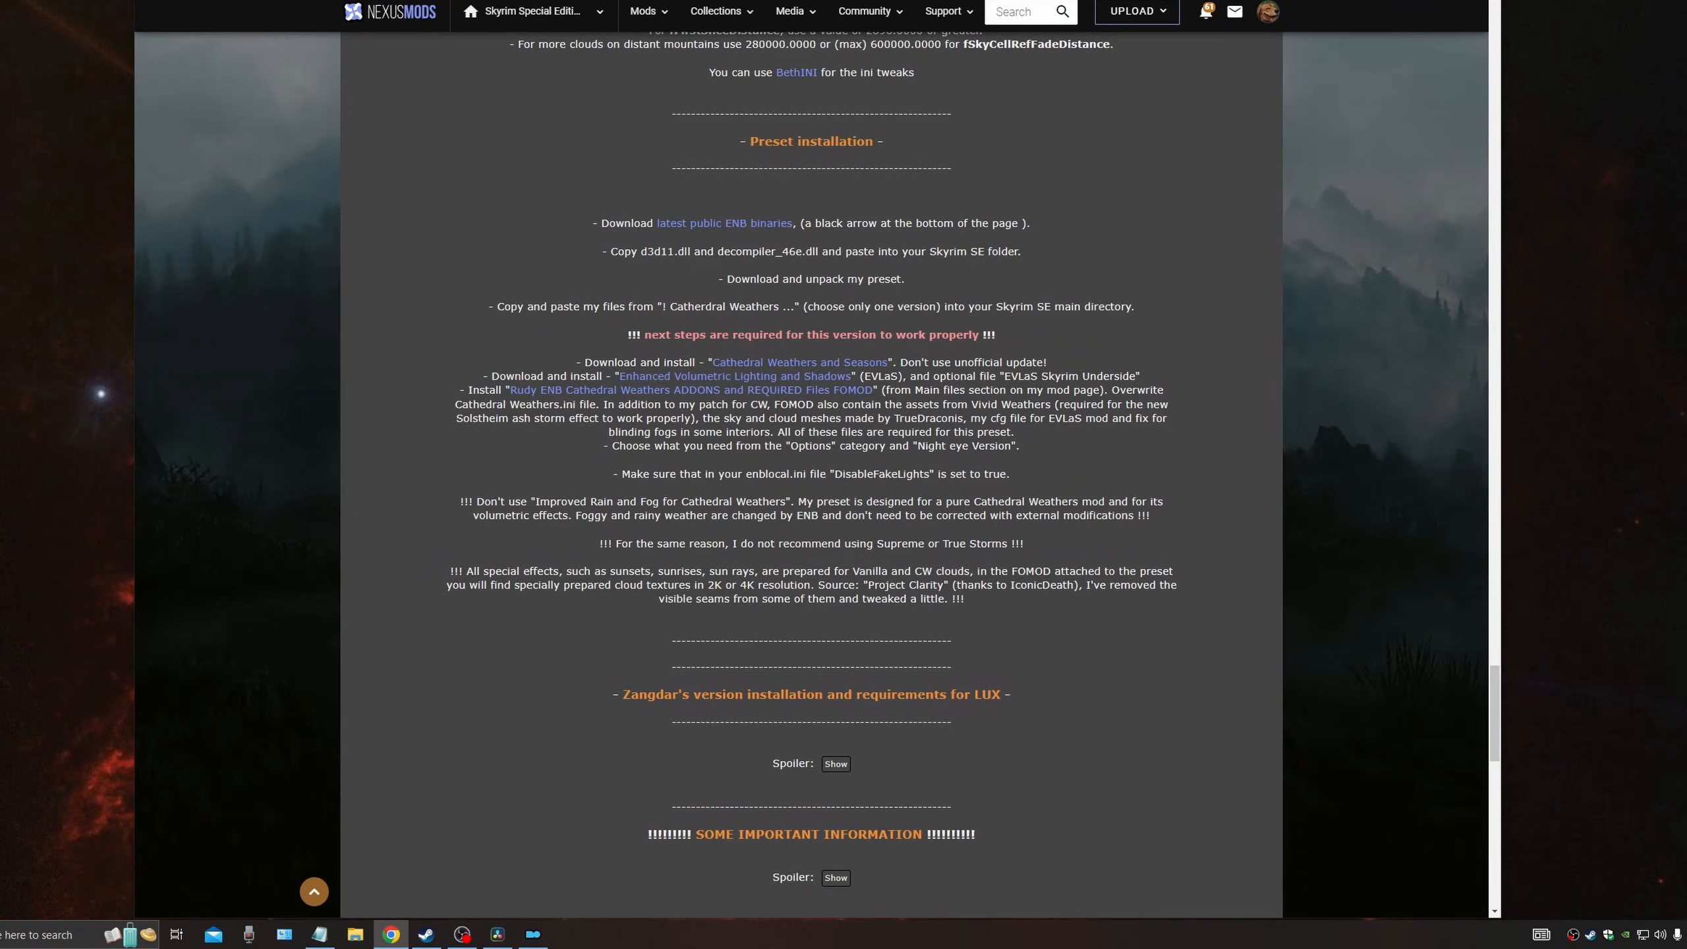
scroll(1095, 256, up, 20)
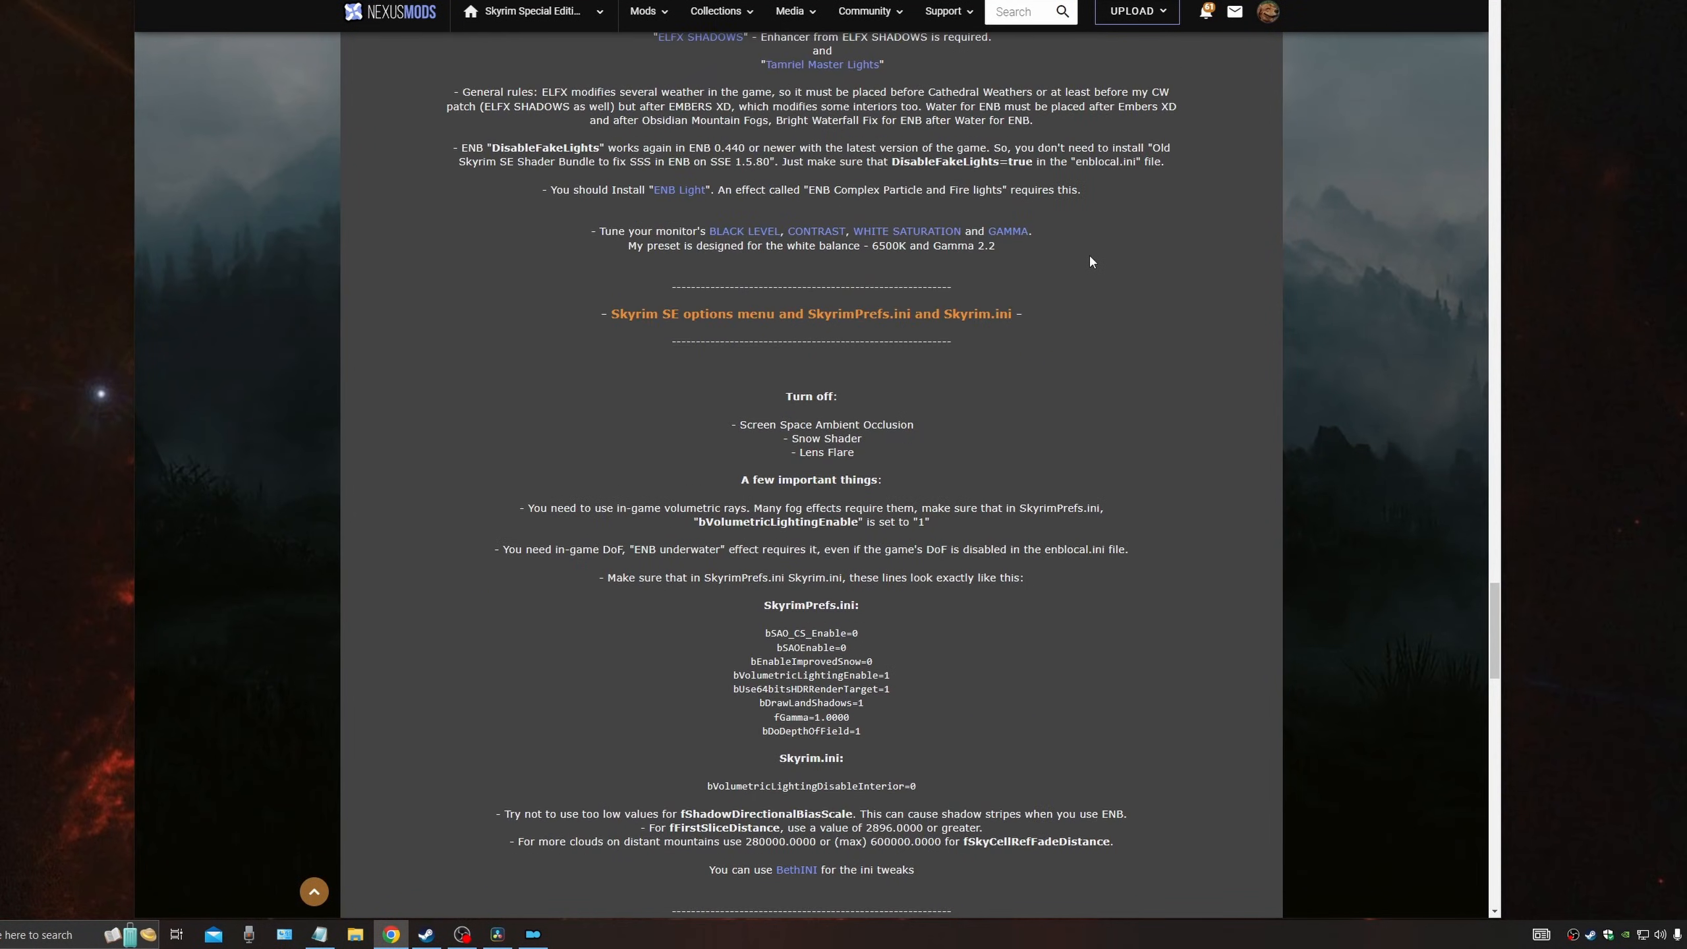
scroll(1086, 255, up, 12)
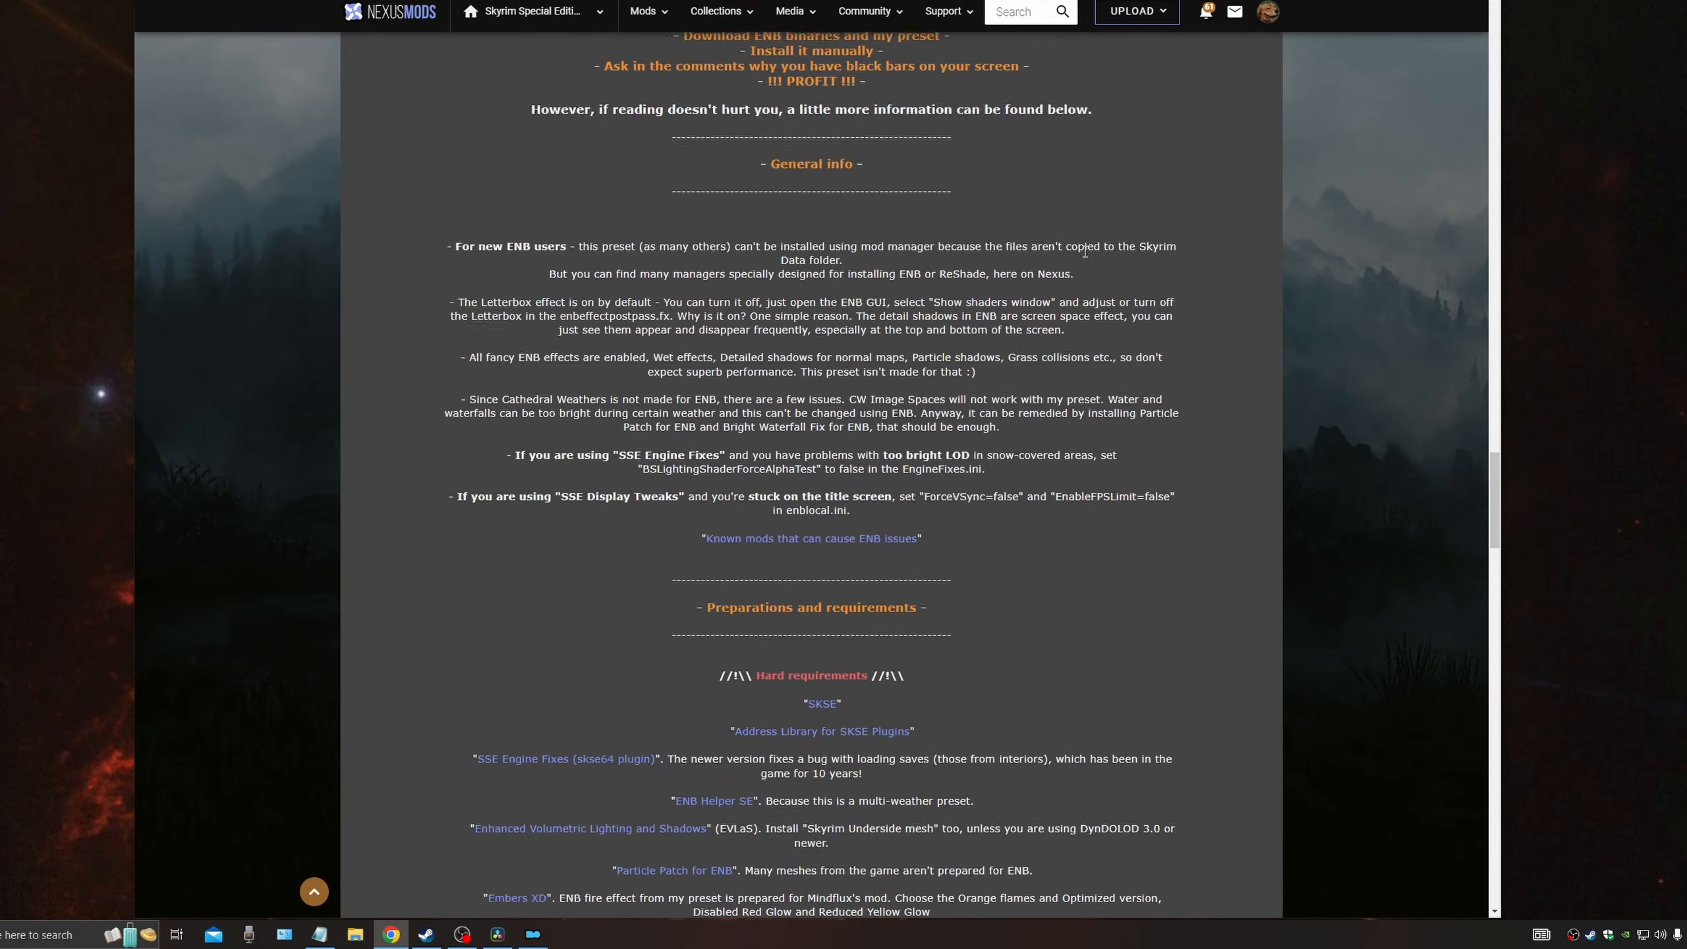
scroll(1084, 250, down, 15)
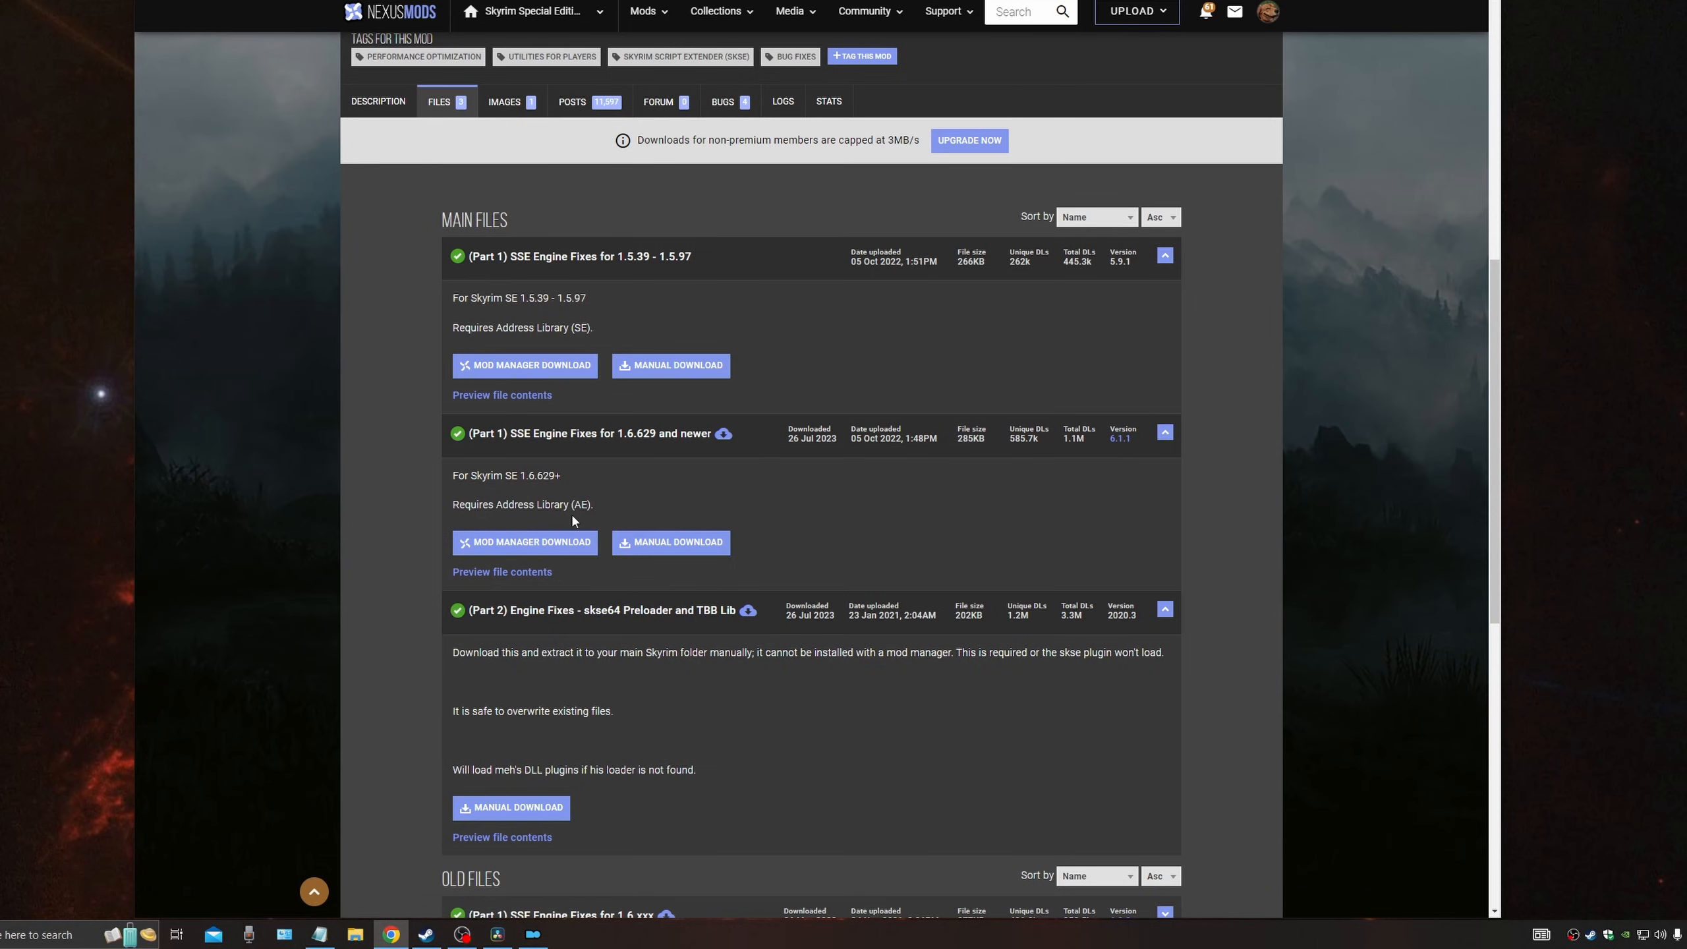
Step: Start the mod manager download of (Part 1) SSE Engine Fixes for 1.6.629 and newer, and return to its files list
click(525, 543)
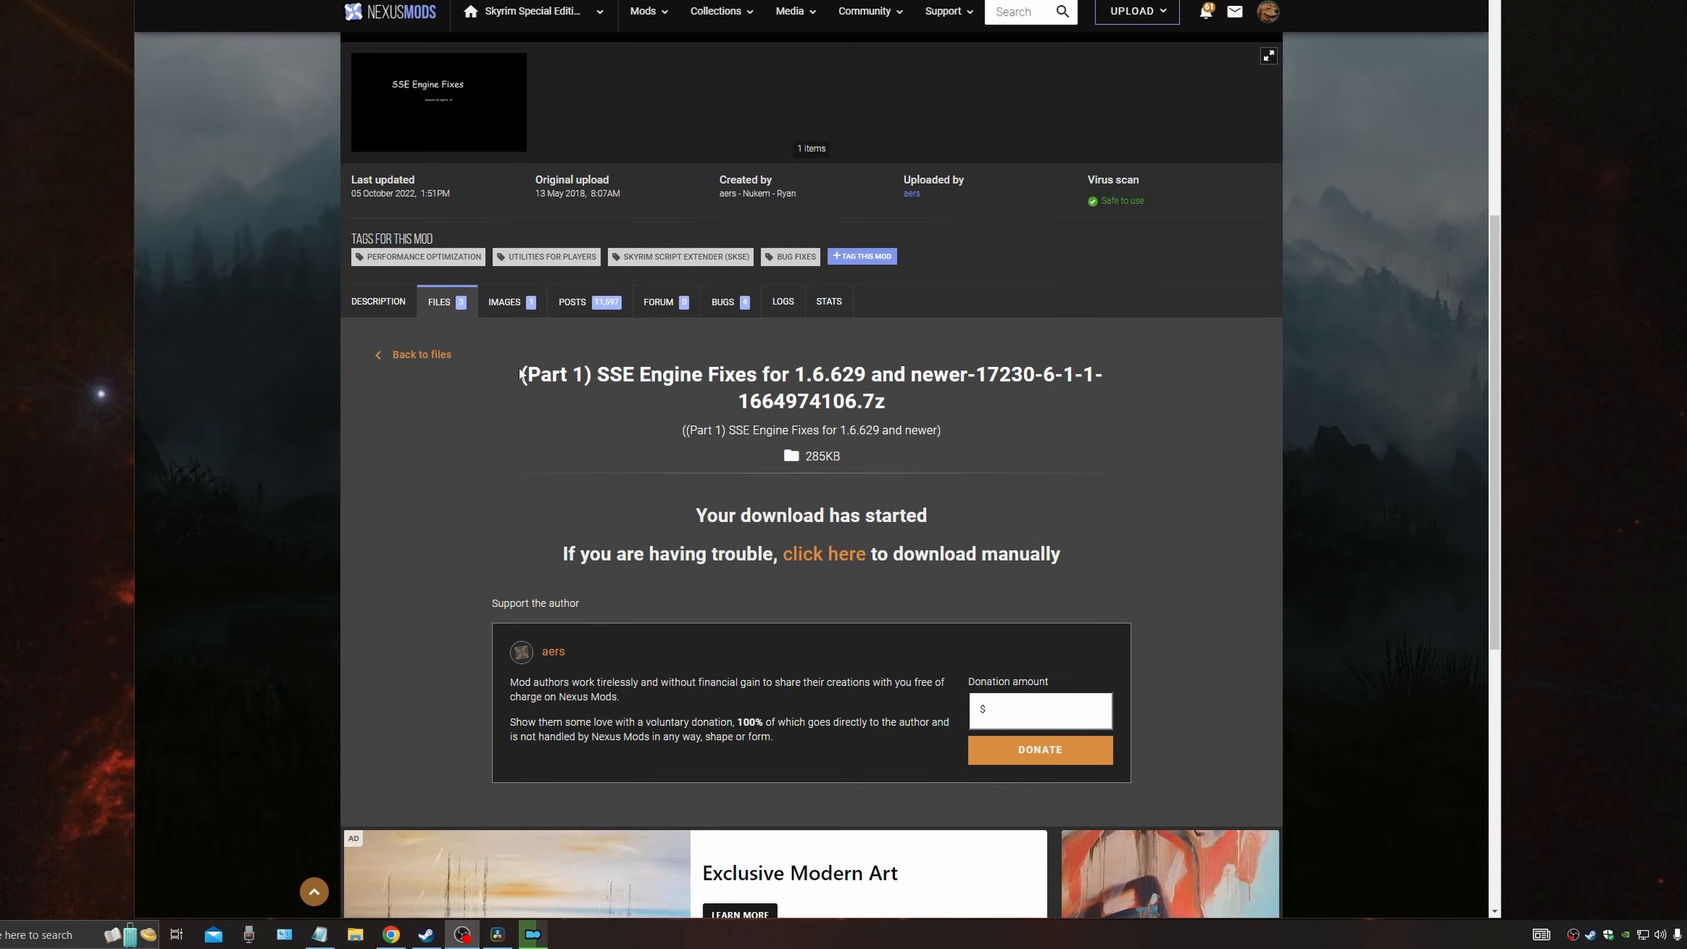
key(alt+Left)
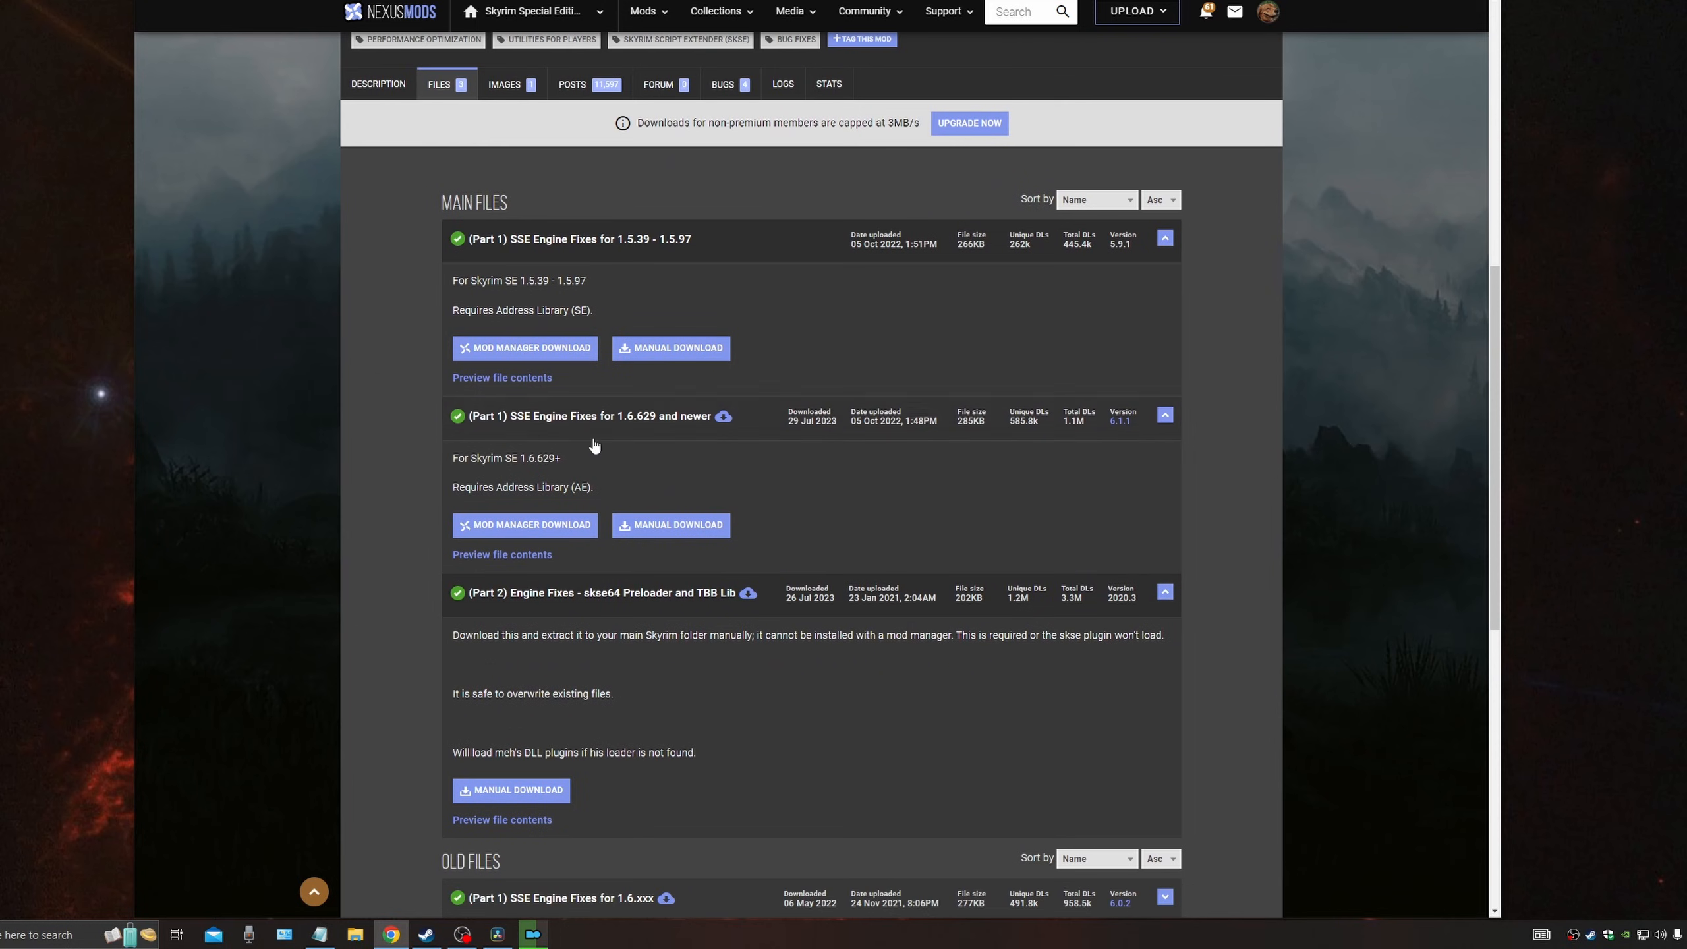
scroll(649, 467, down, 2)
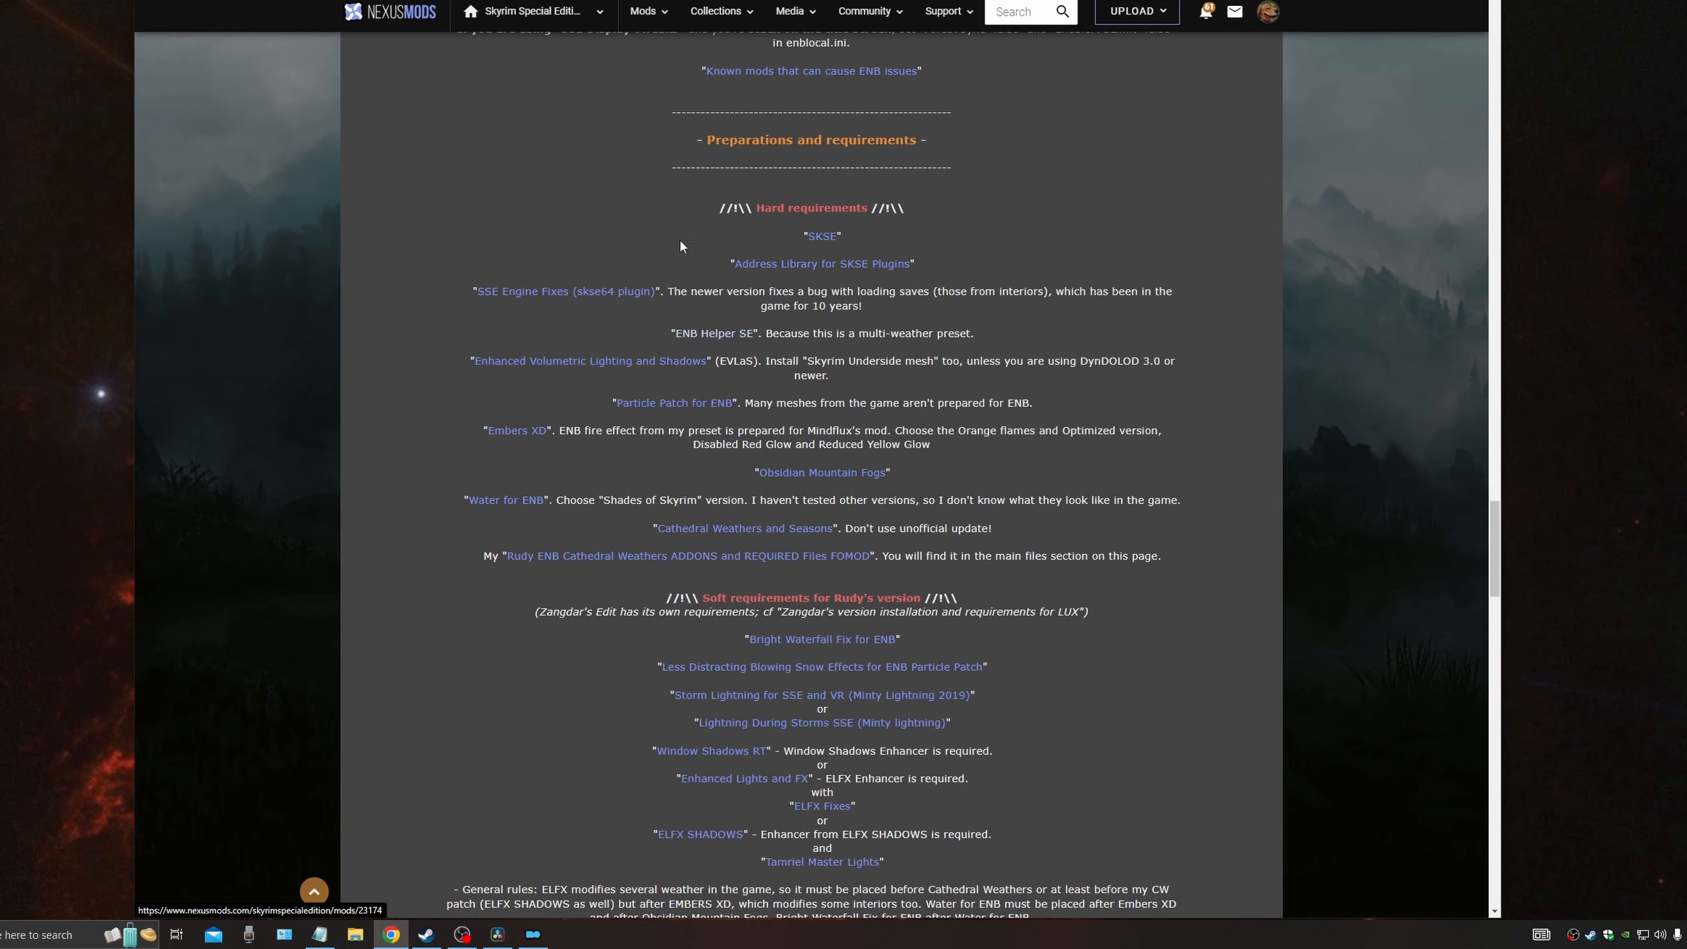
Step: Start the mod manager download of ENB Helper SE 2.2 for 1.6.629 and up from its mod page's files
click(598, 2)
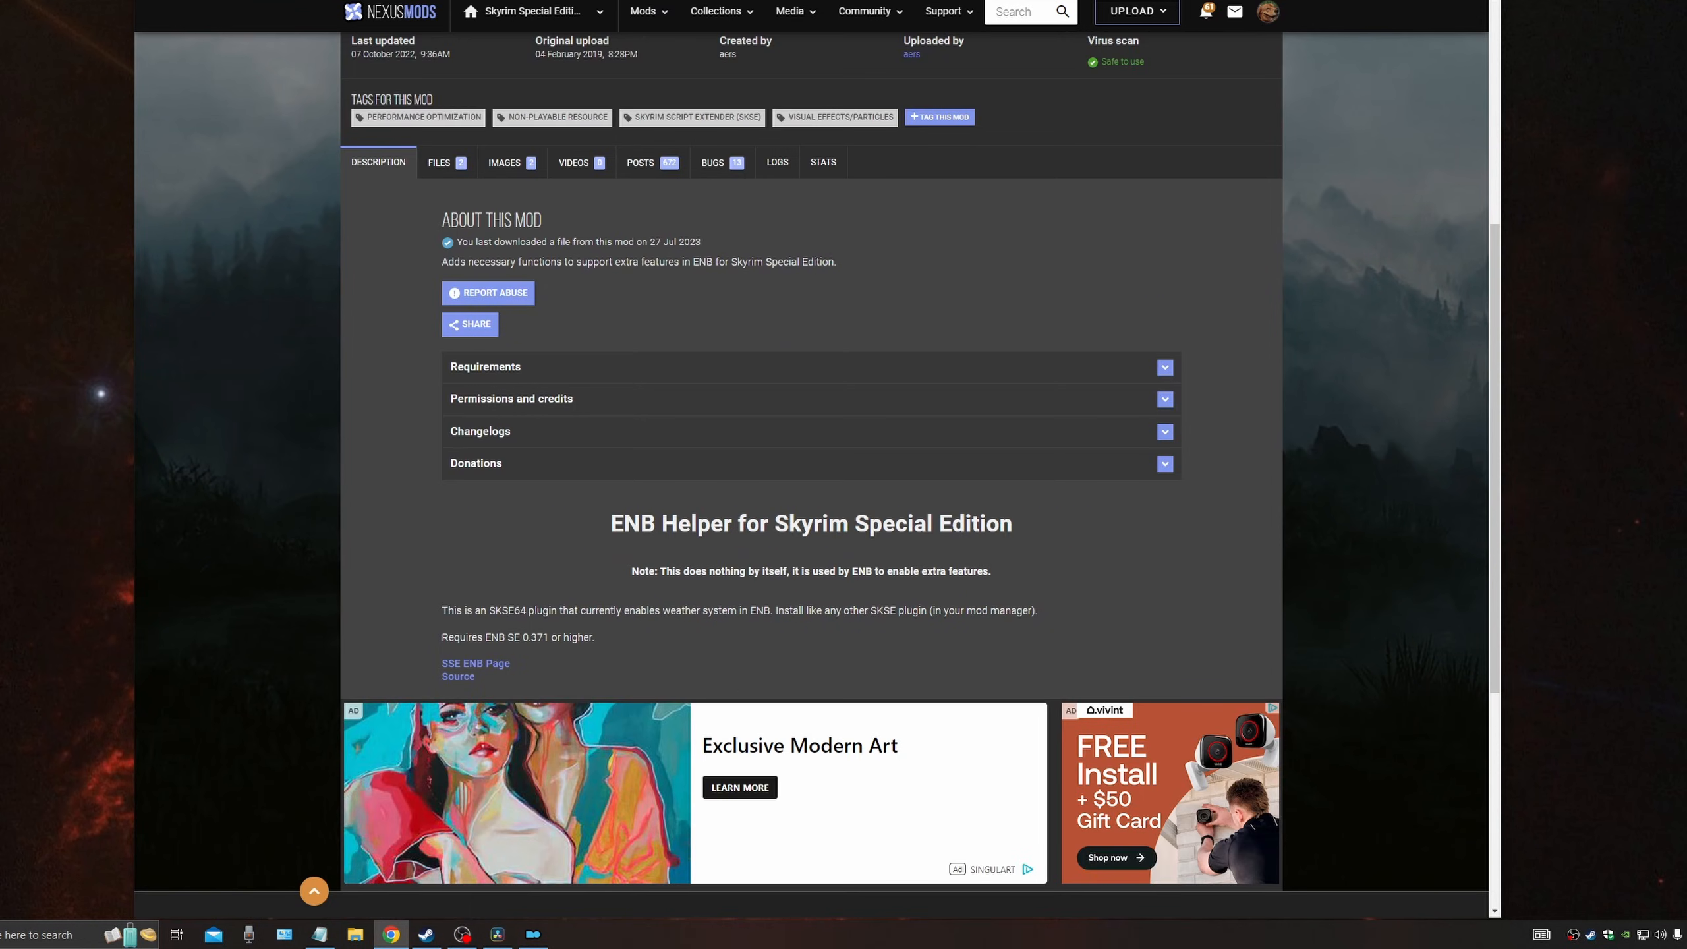
click(459, 174)
scroll(377, 373, down, 1)
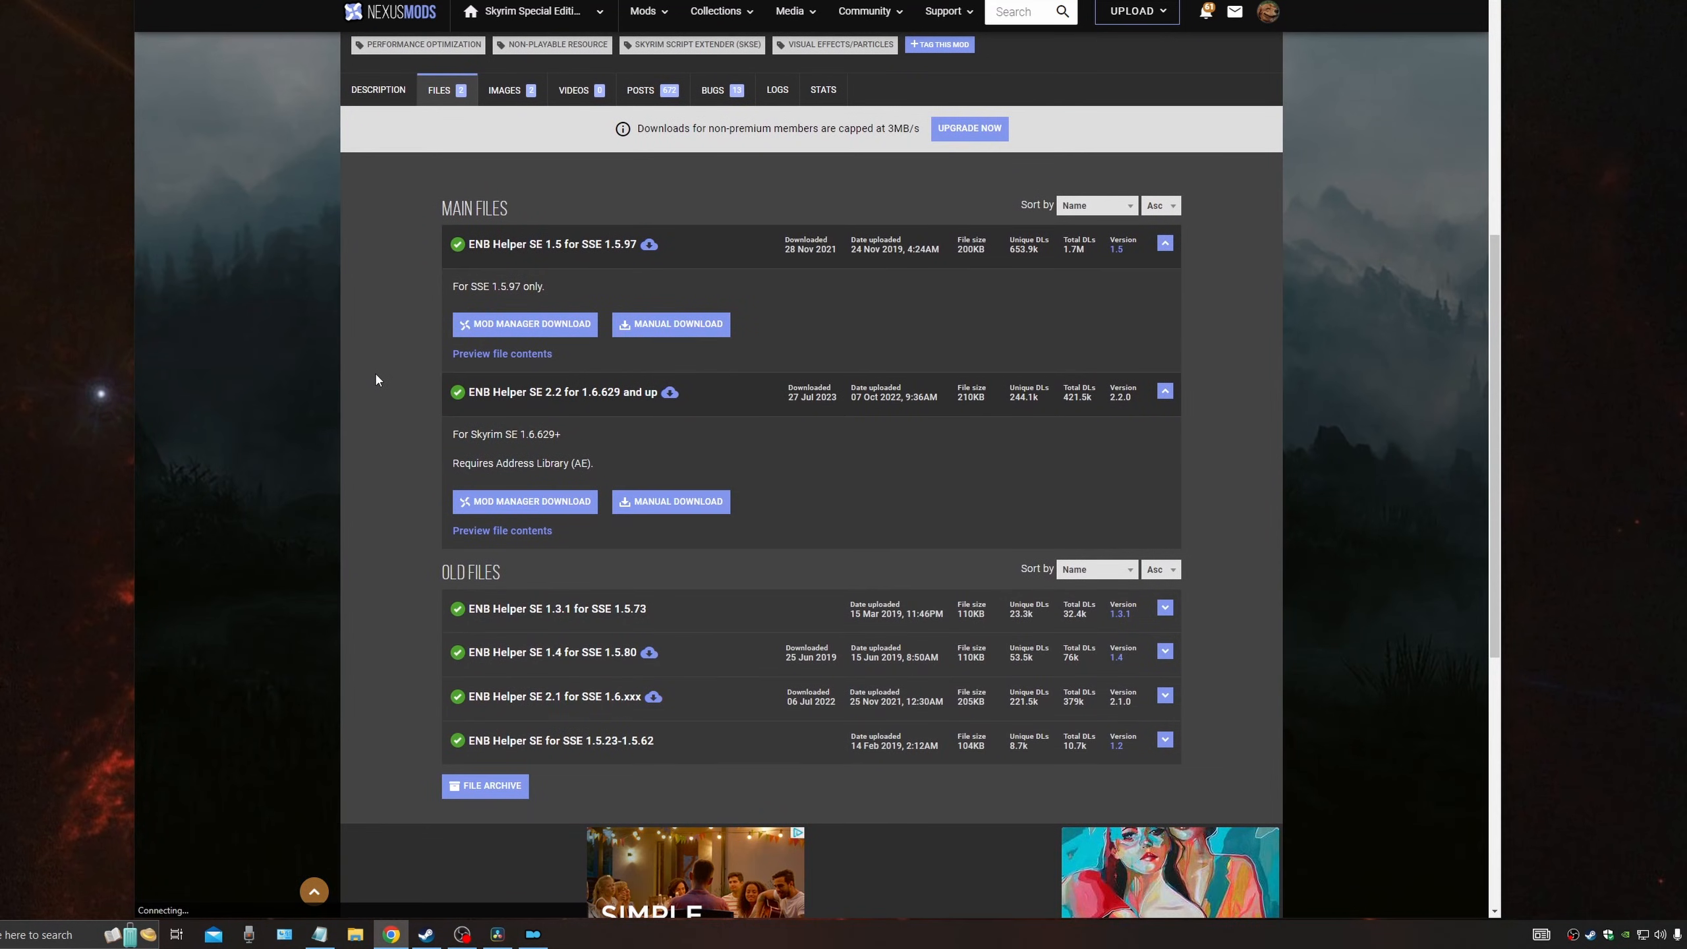
click(529, 503)
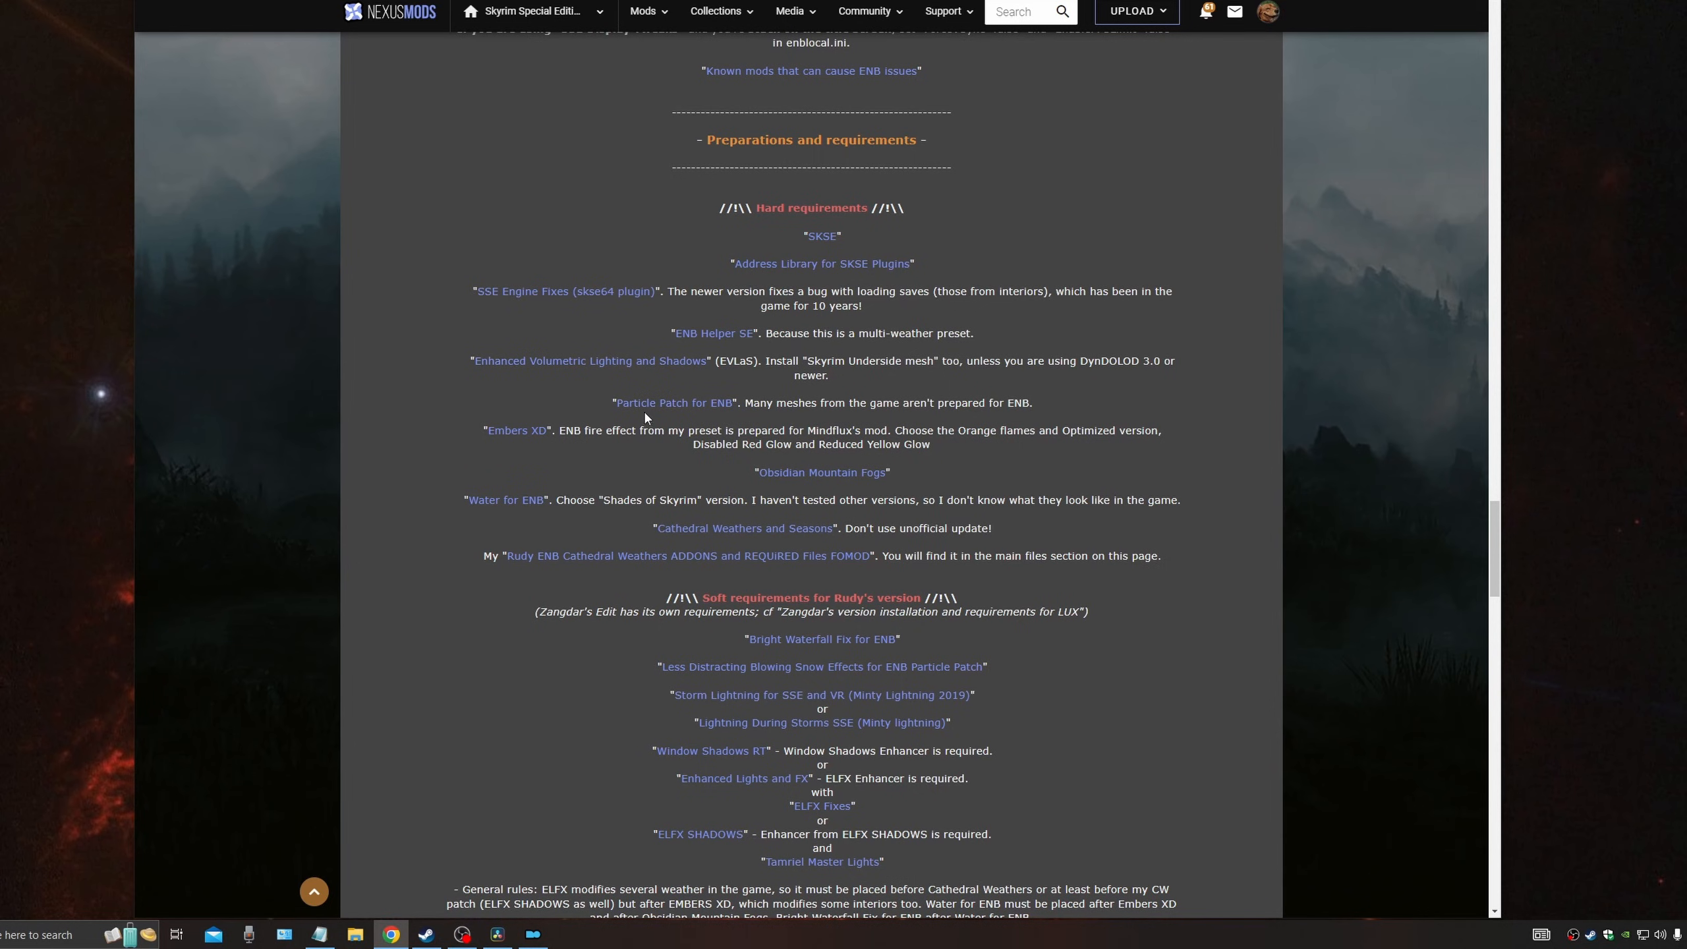
Step: Start the mod manager download of the EVLaS main file from the Enhanced Volumetric Lighting and Shadows mod page
click(600, 363)
scroll(426, 176, down, 7)
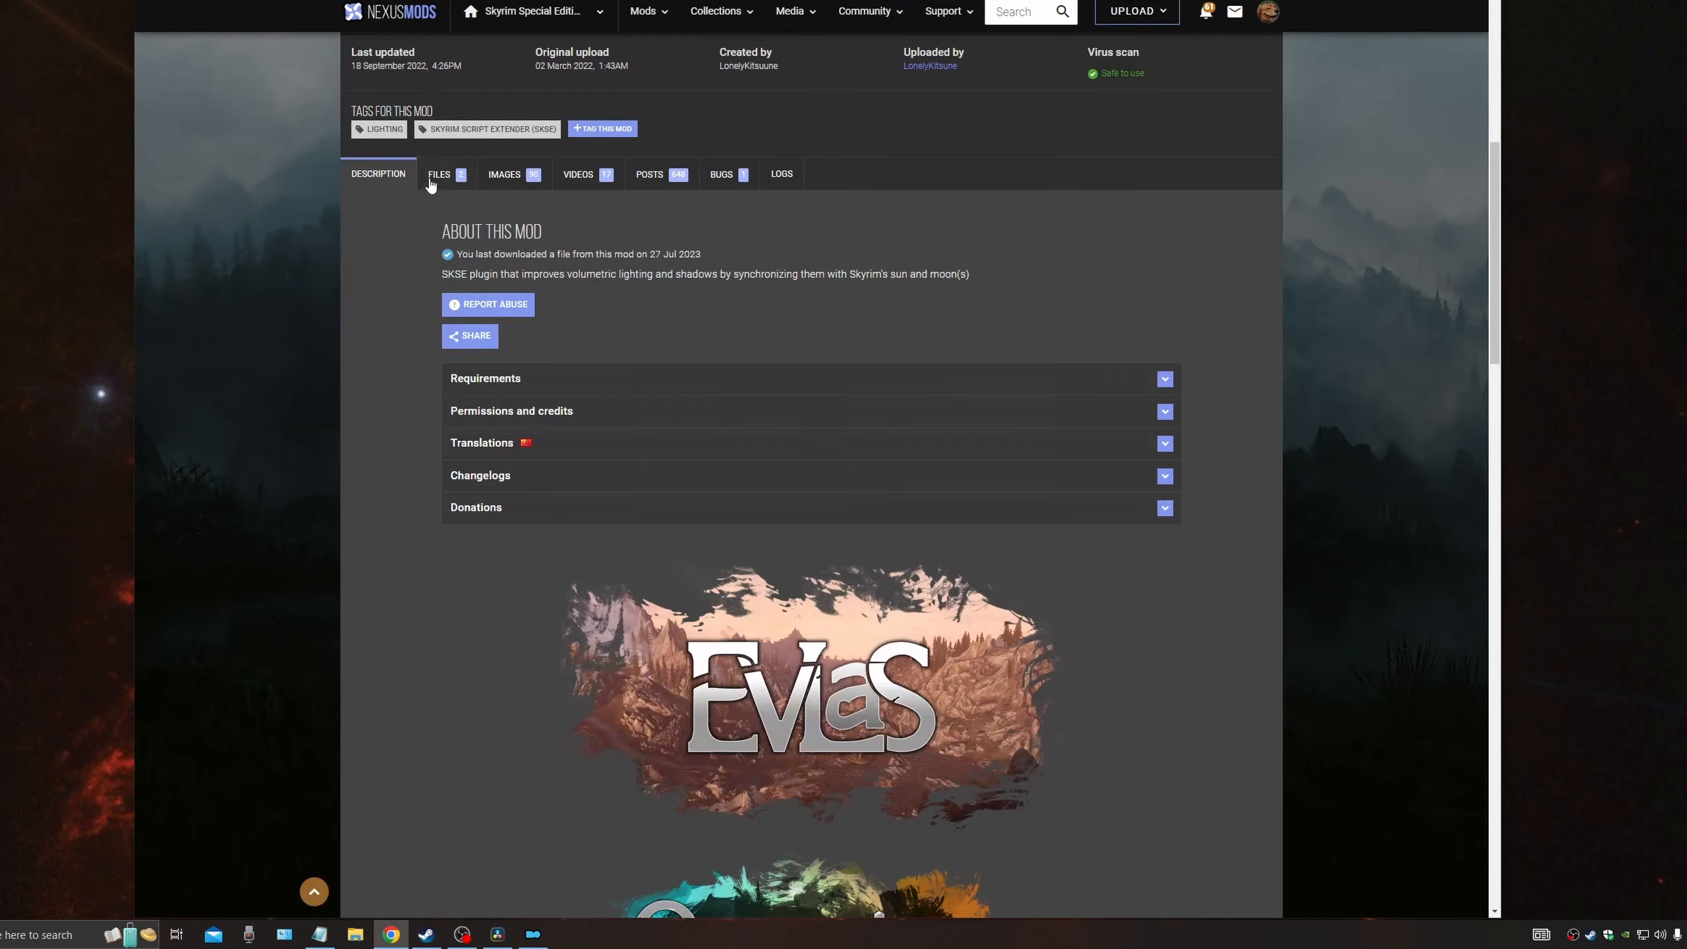
click(435, 174)
scroll(391, 317, down, 2)
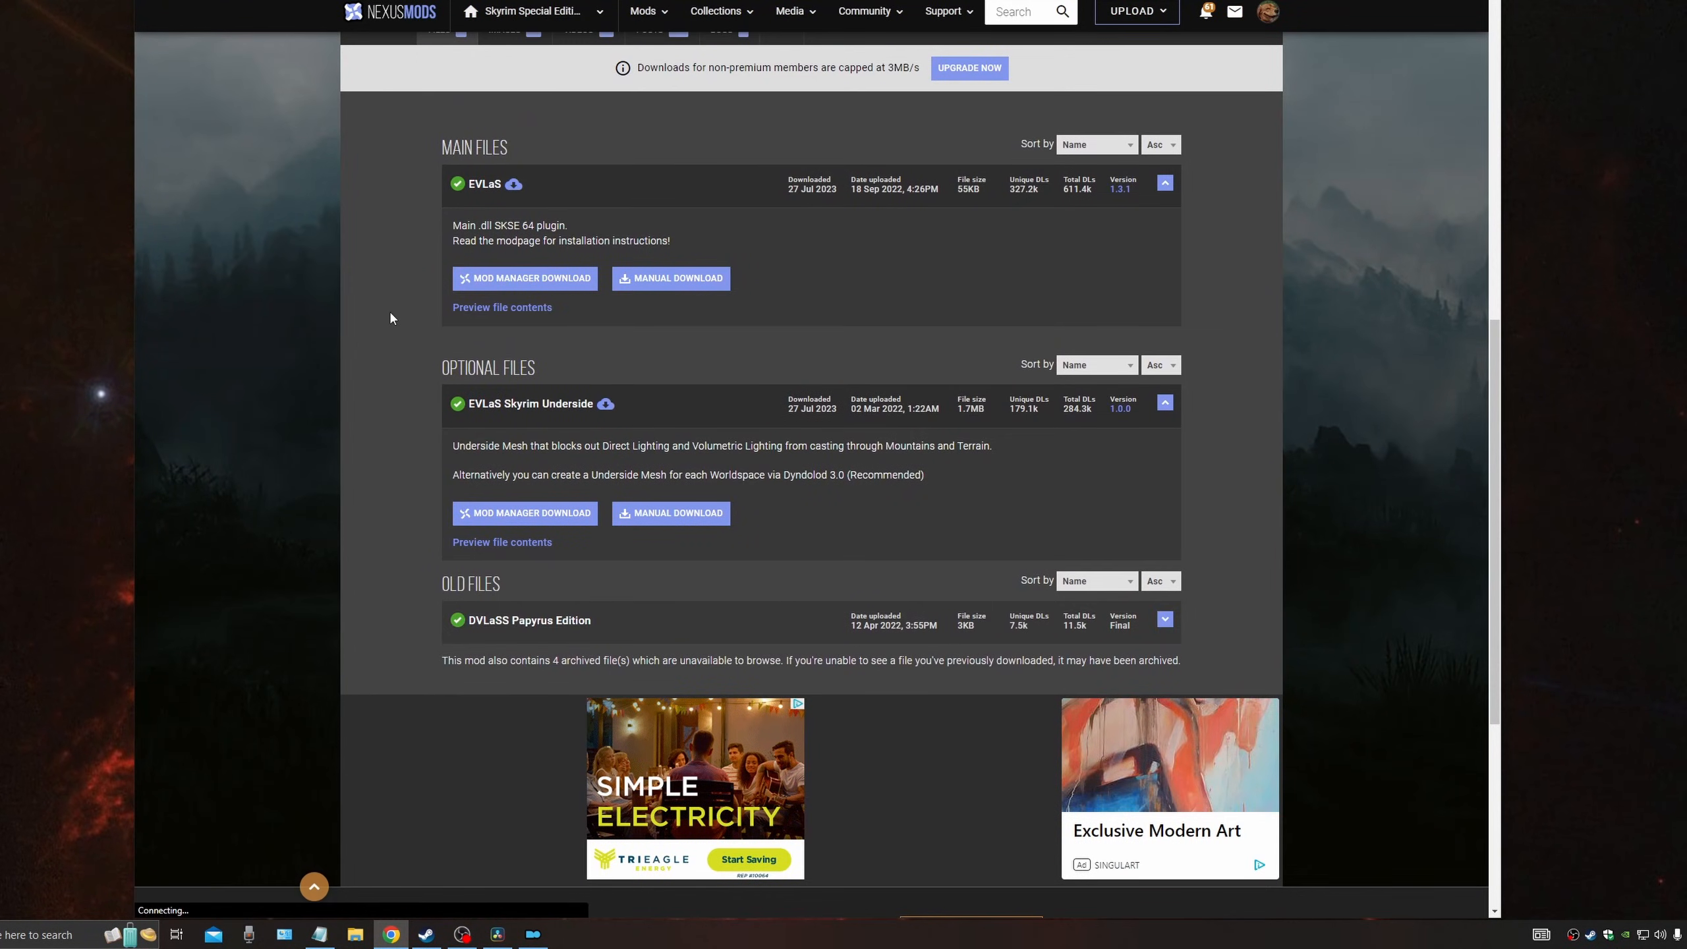
click(534, 286)
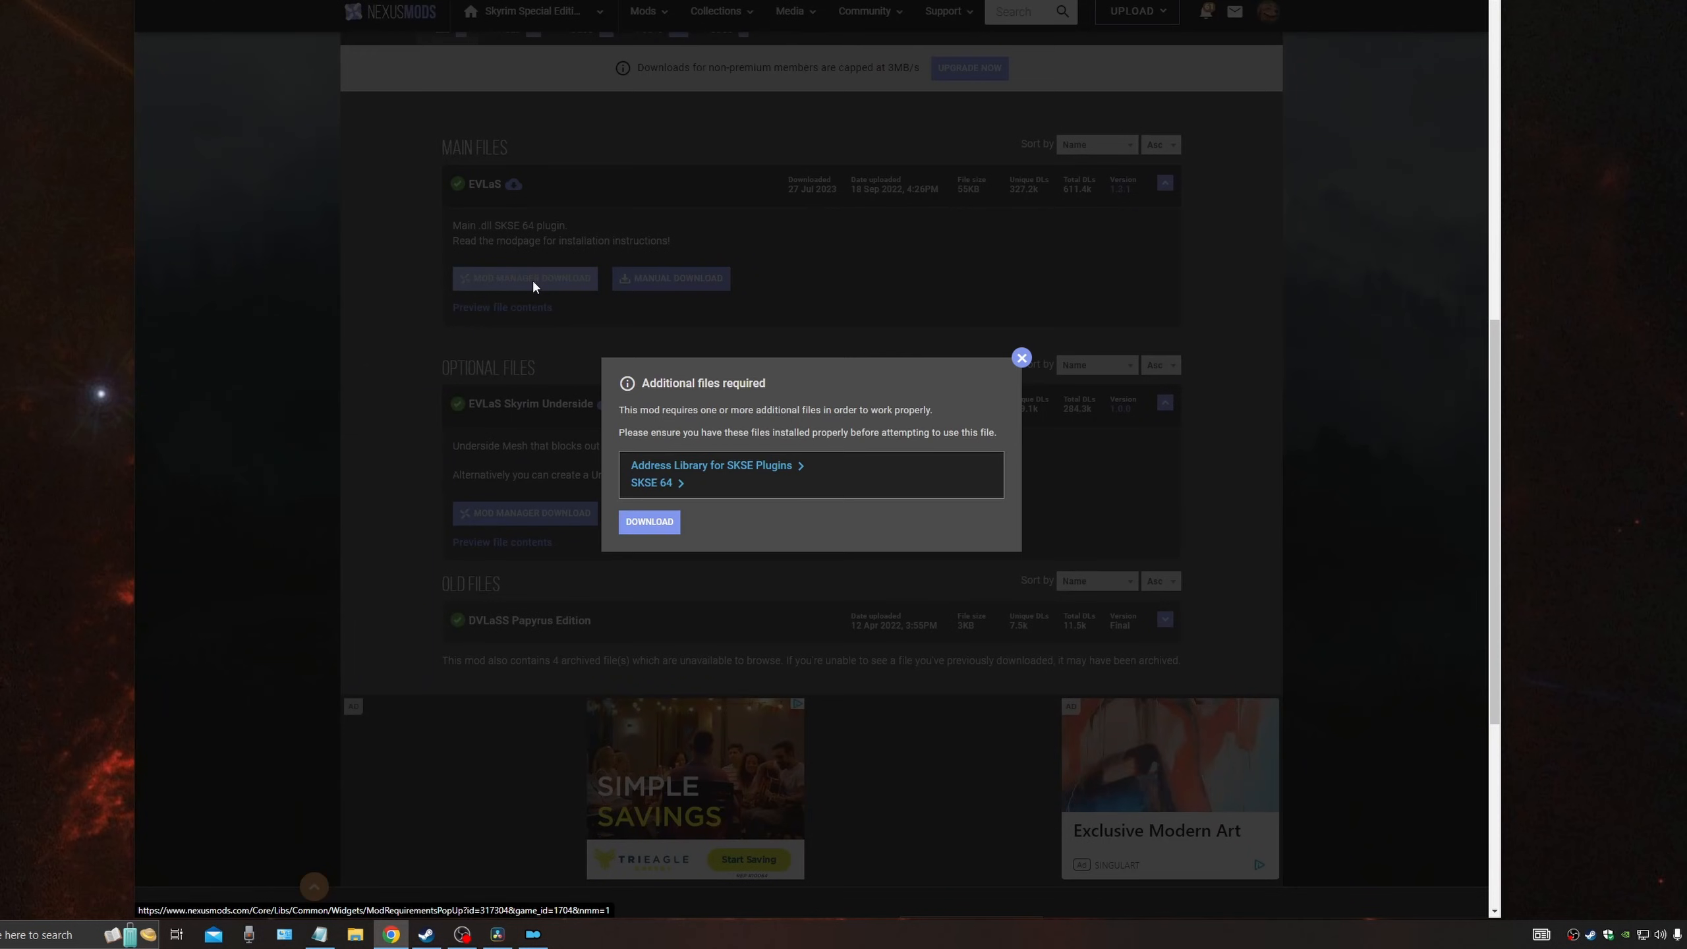
click(646, 522)
Step: Start the mod manager download of the optional EVLaS Skyrim Underside file
scroll(414, 416, down, 4)
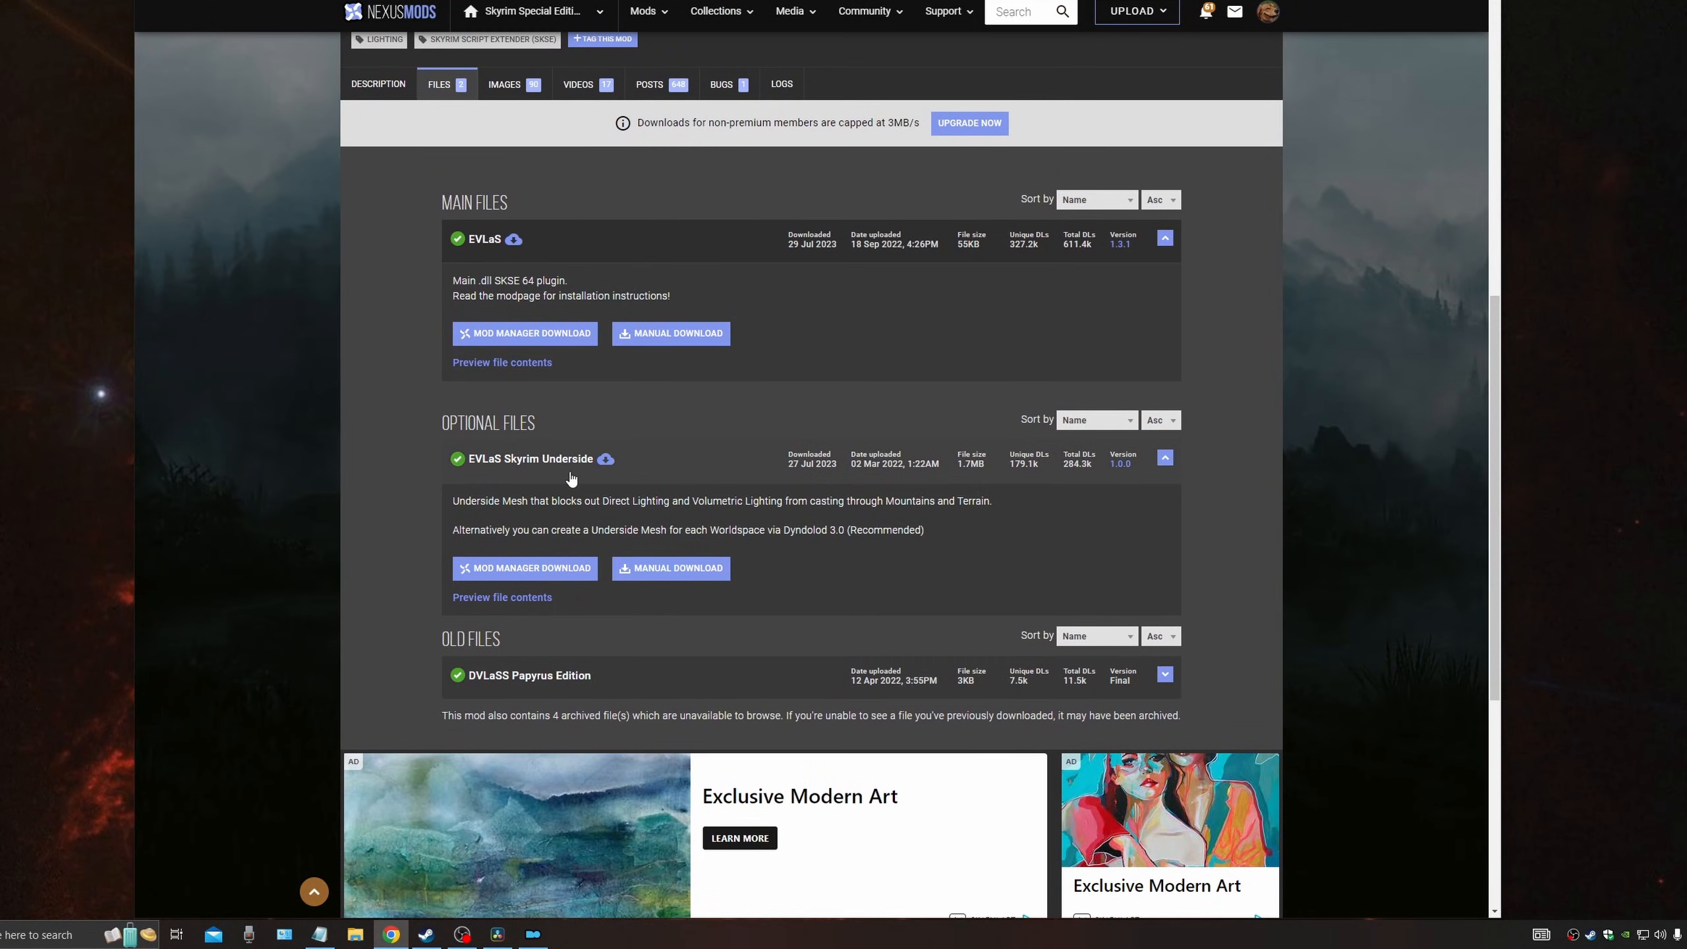
click(559, 566)
click(650, 523)
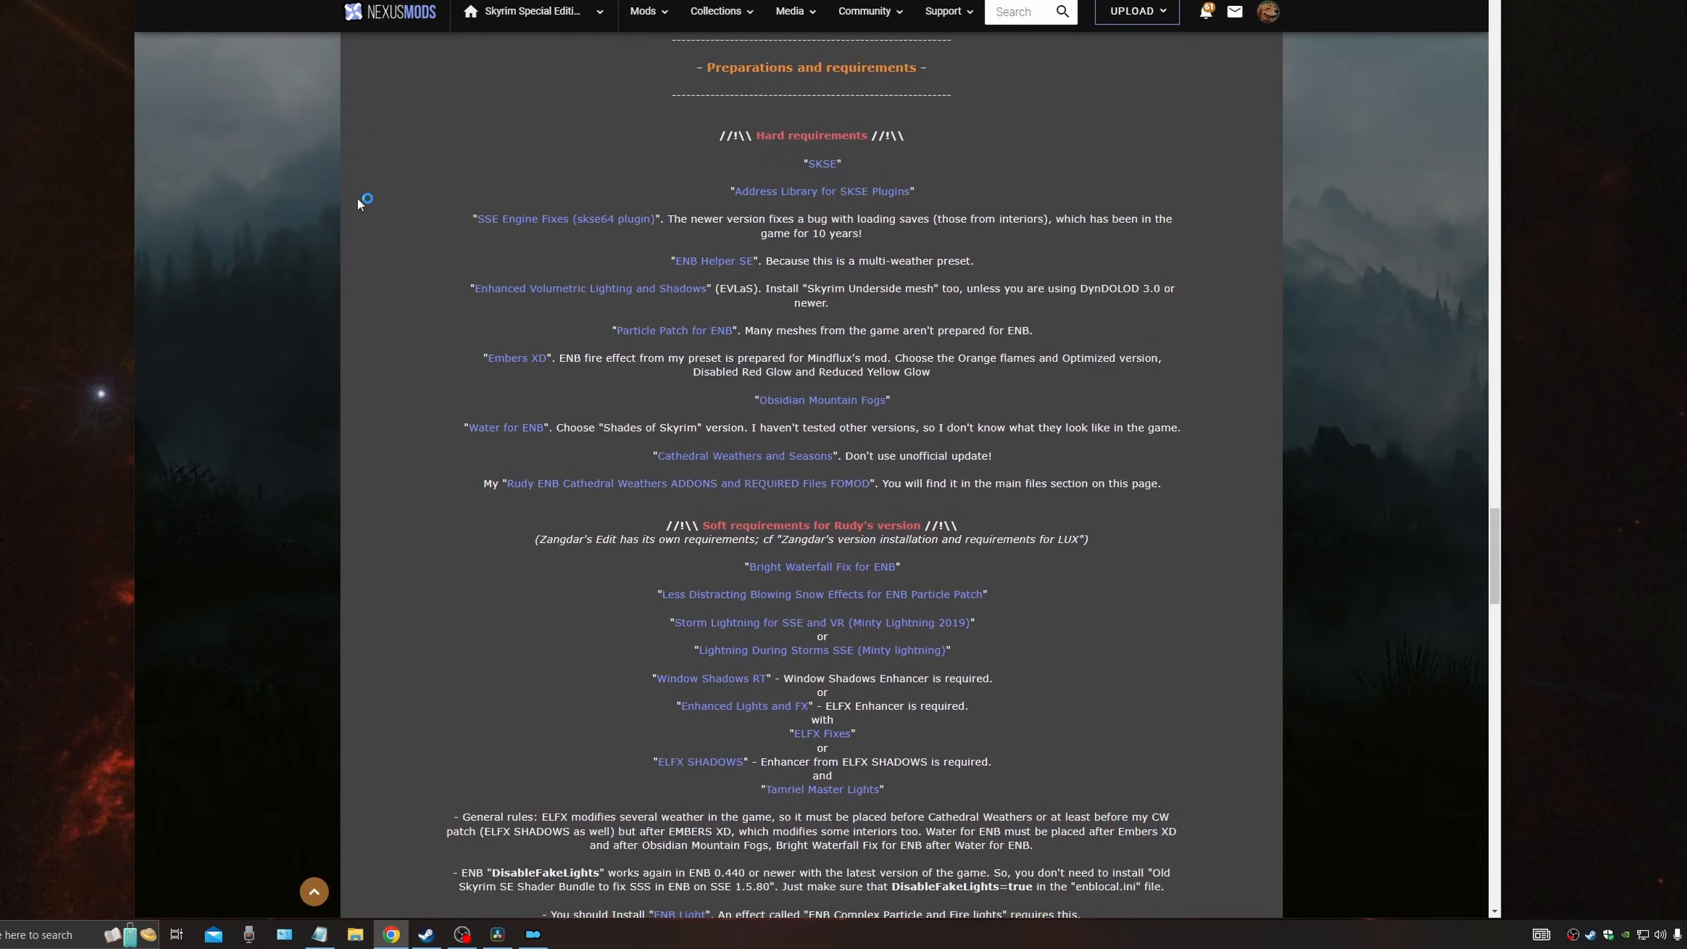
Step: Start the mod manager download of the main Particle Patch for ENB file, and open the Embers XD link from the hard requirements
click(669, 336)
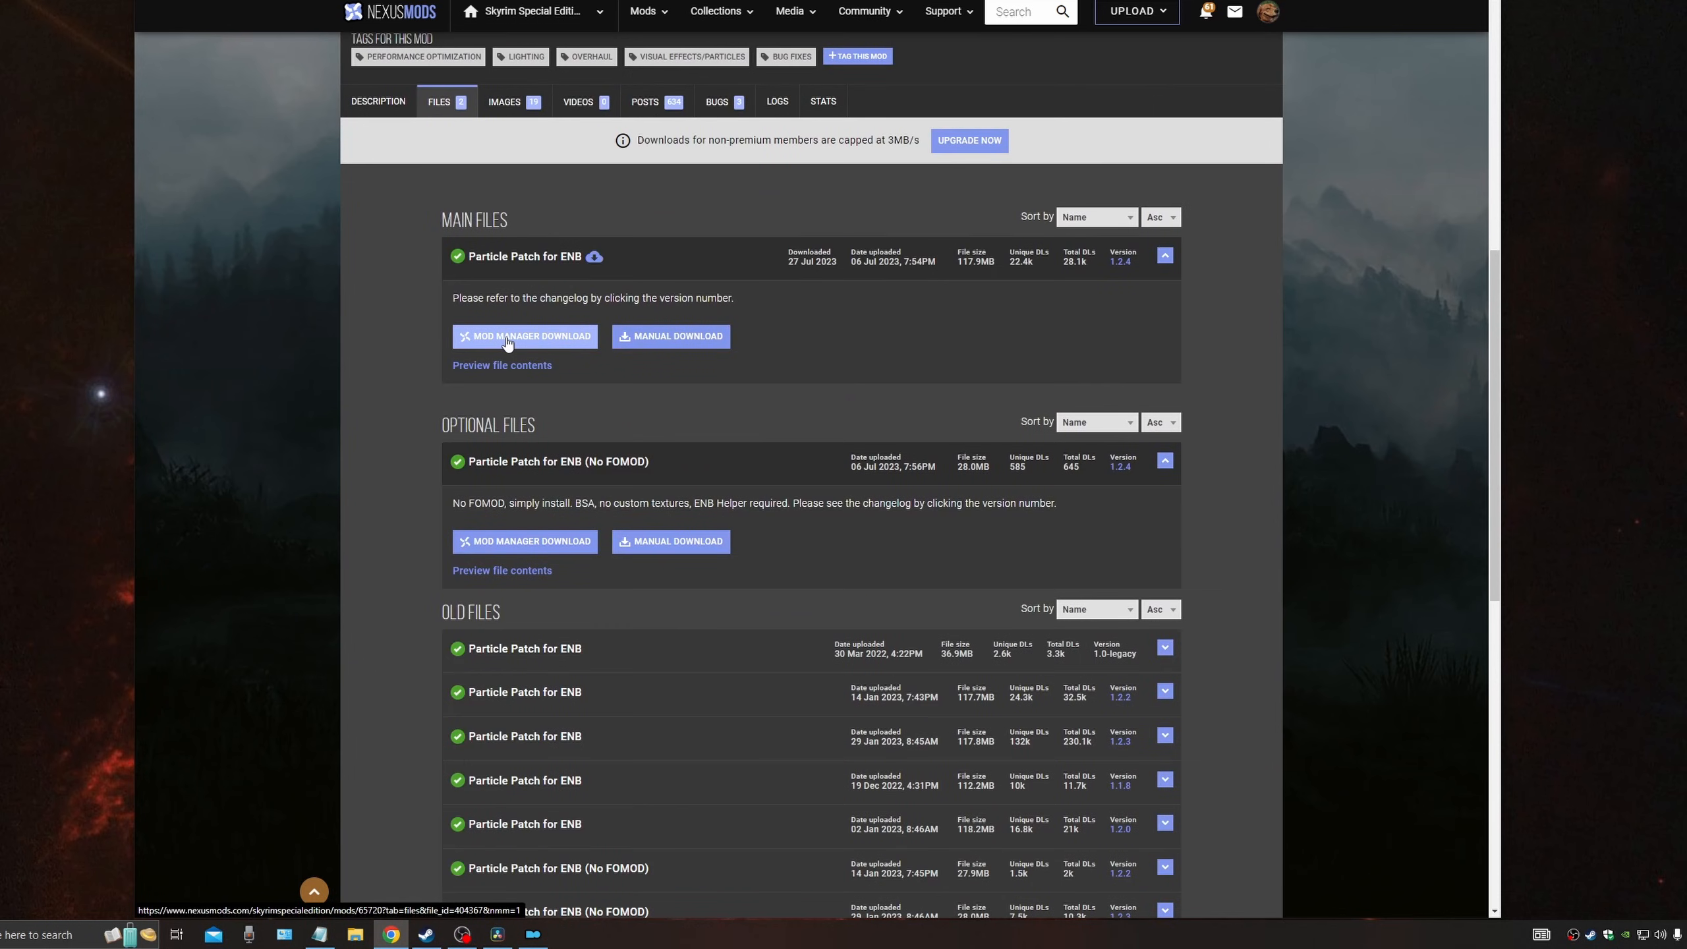
click(508, 336)
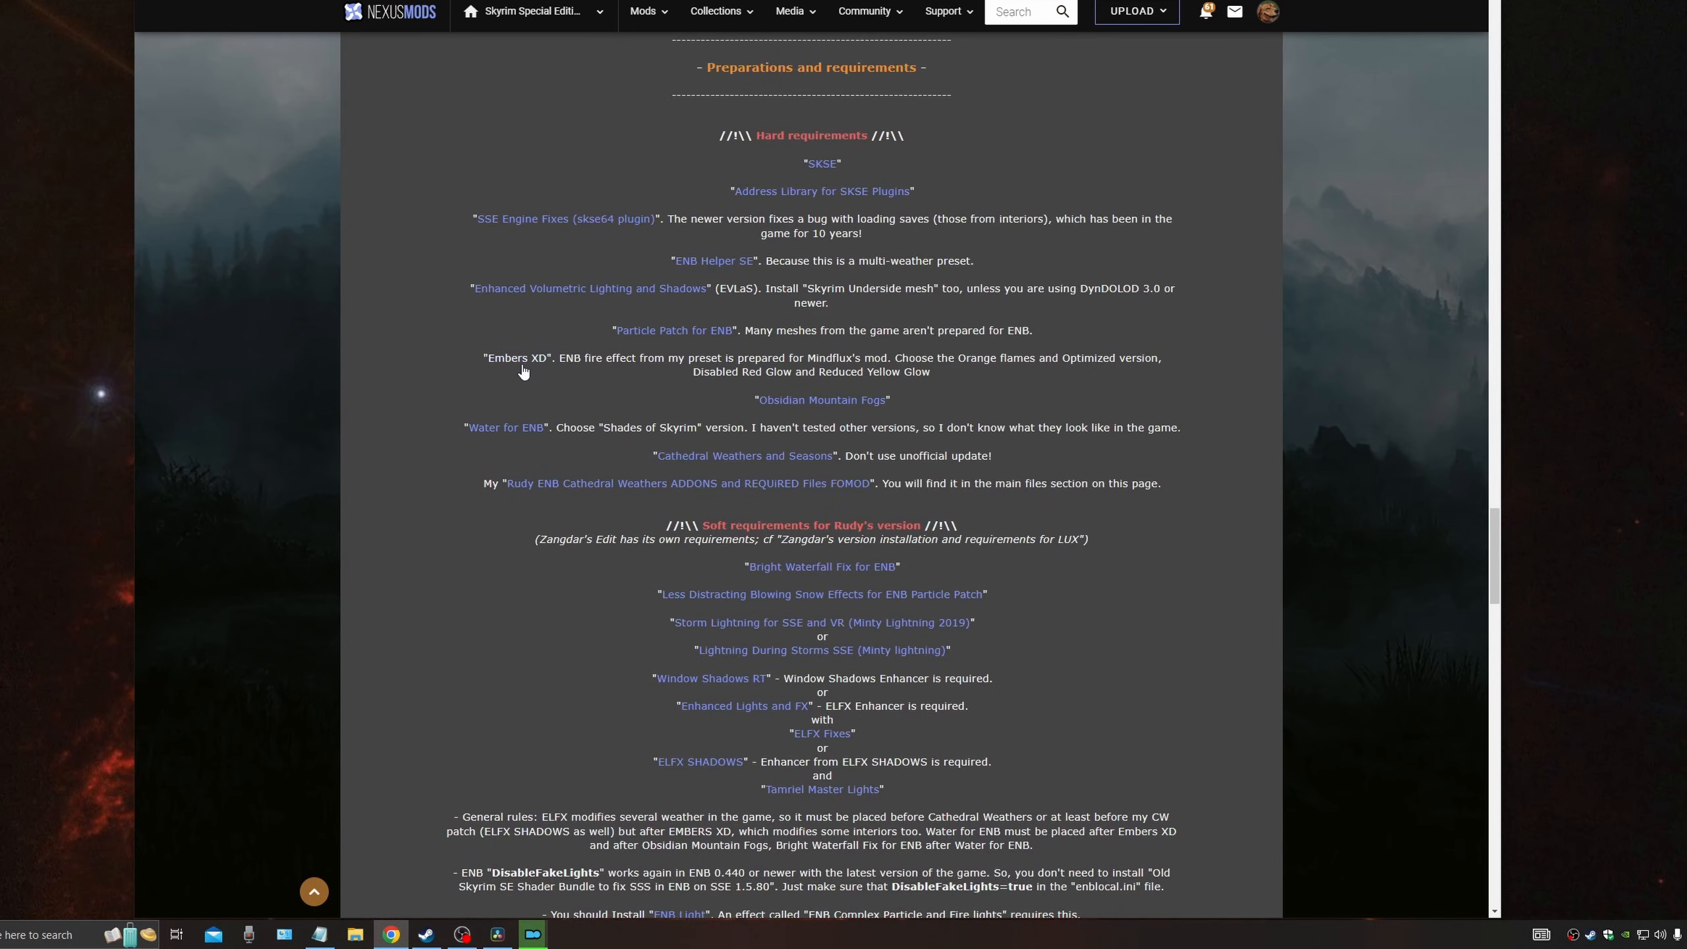
click(531, 359)
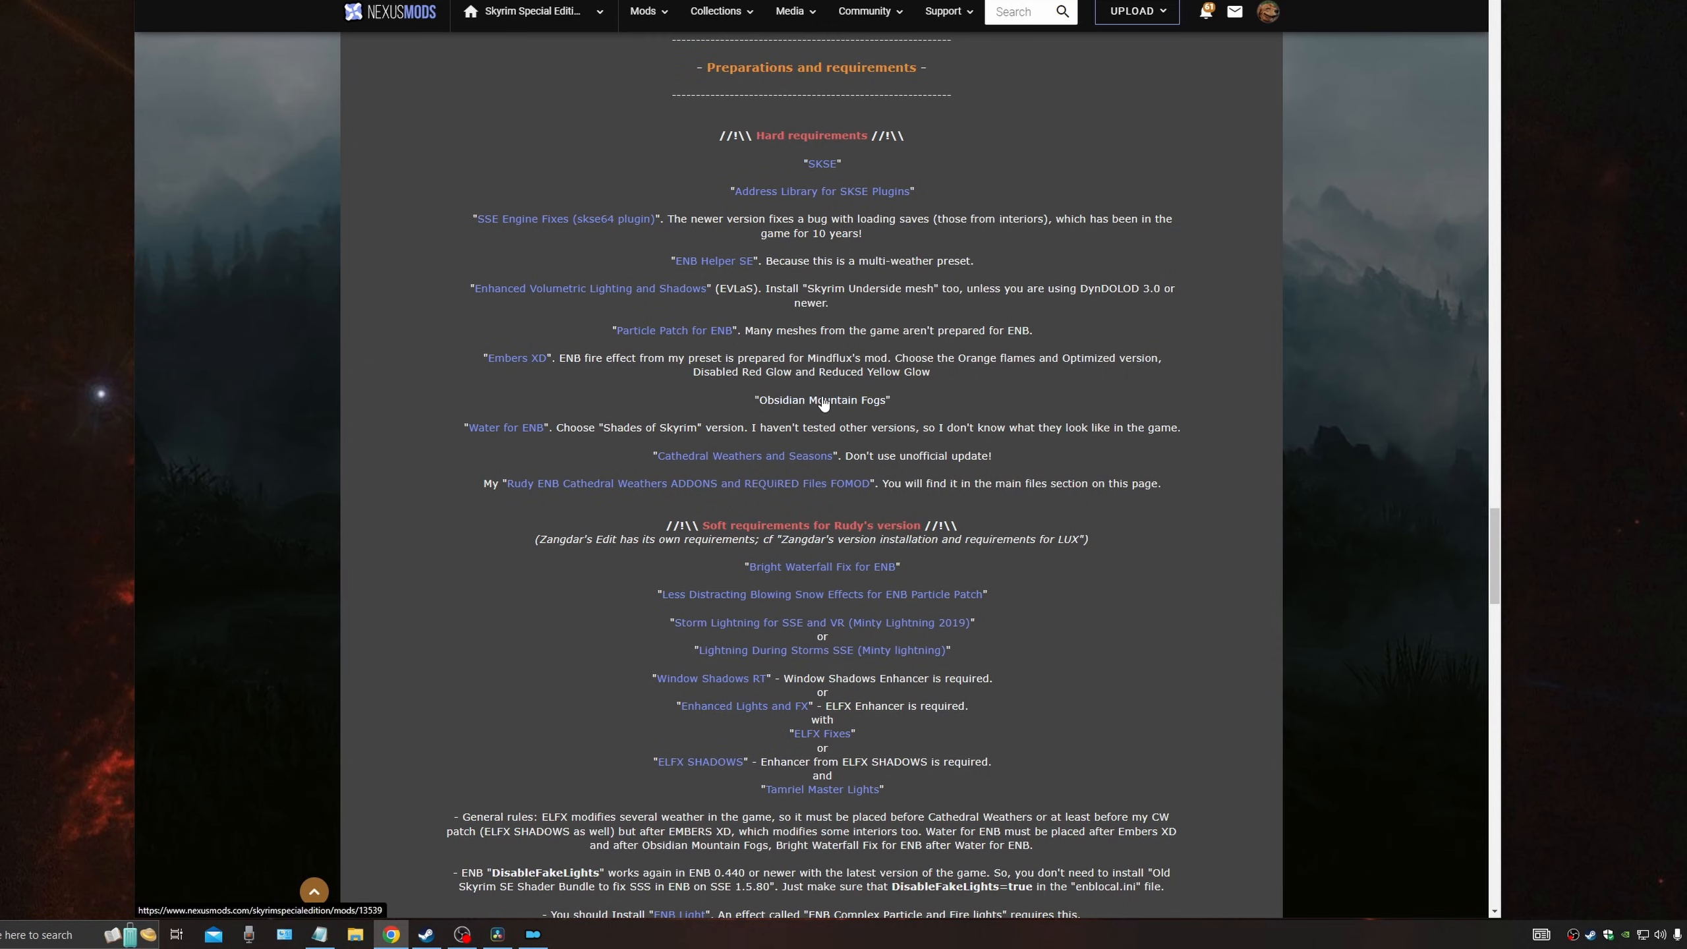
Step: Start the mod manager download of the main Obsidian Mountain Fogs file from its mod page
click(824, 401)
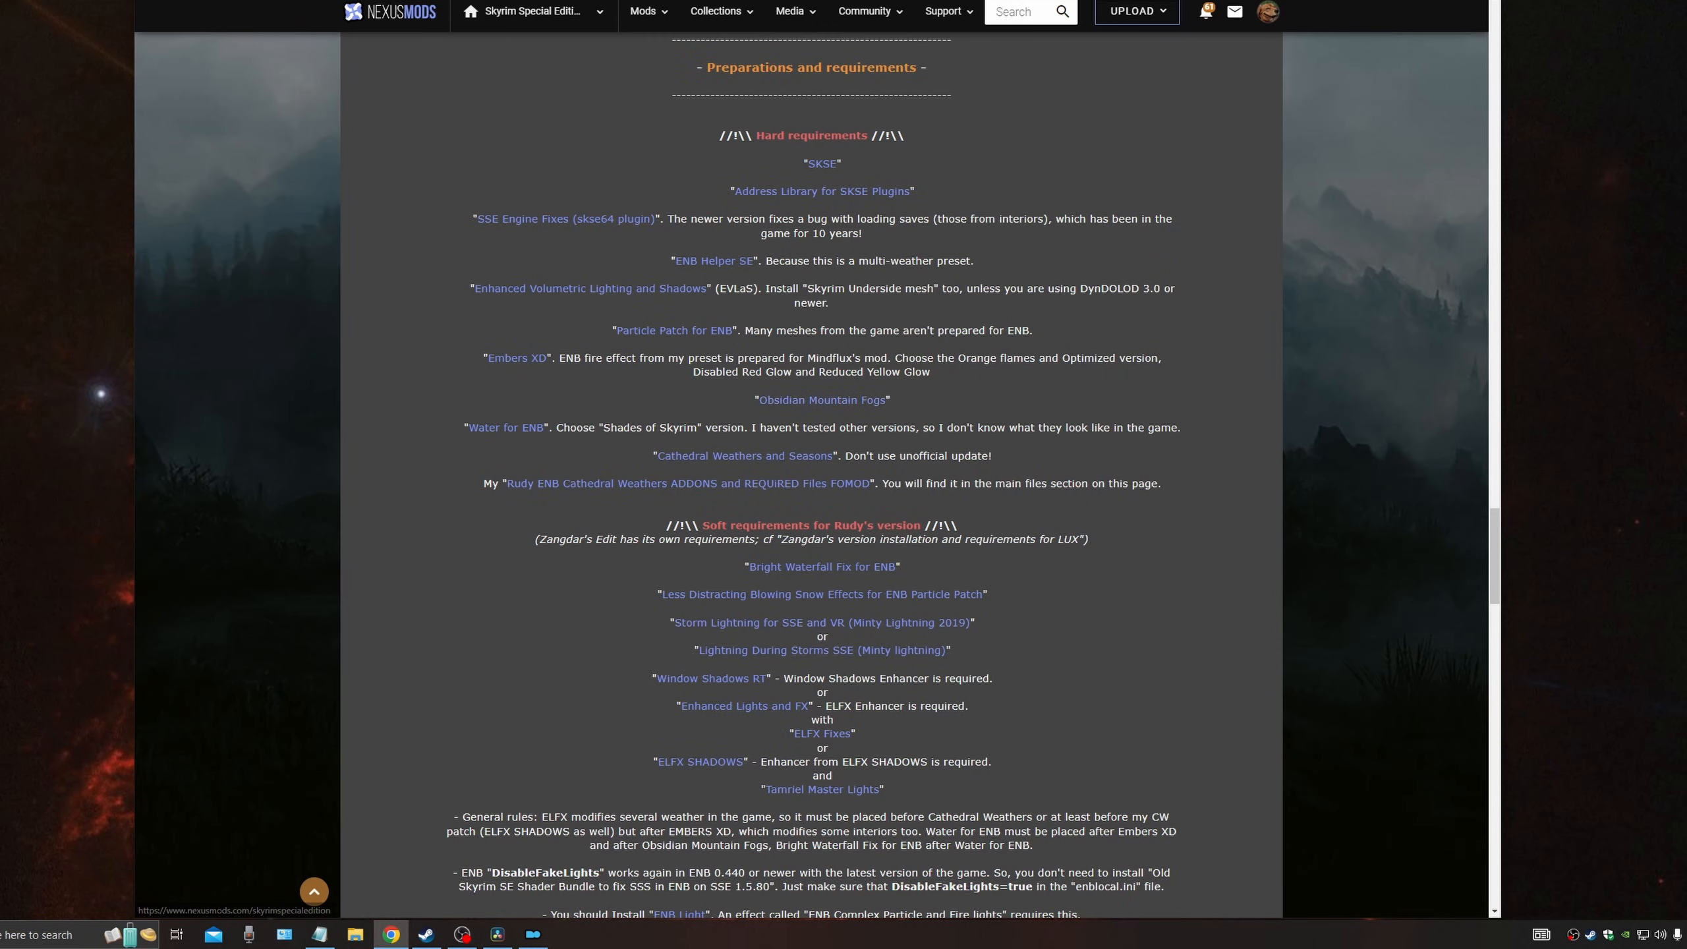
scroll(643, 377, down, 5)
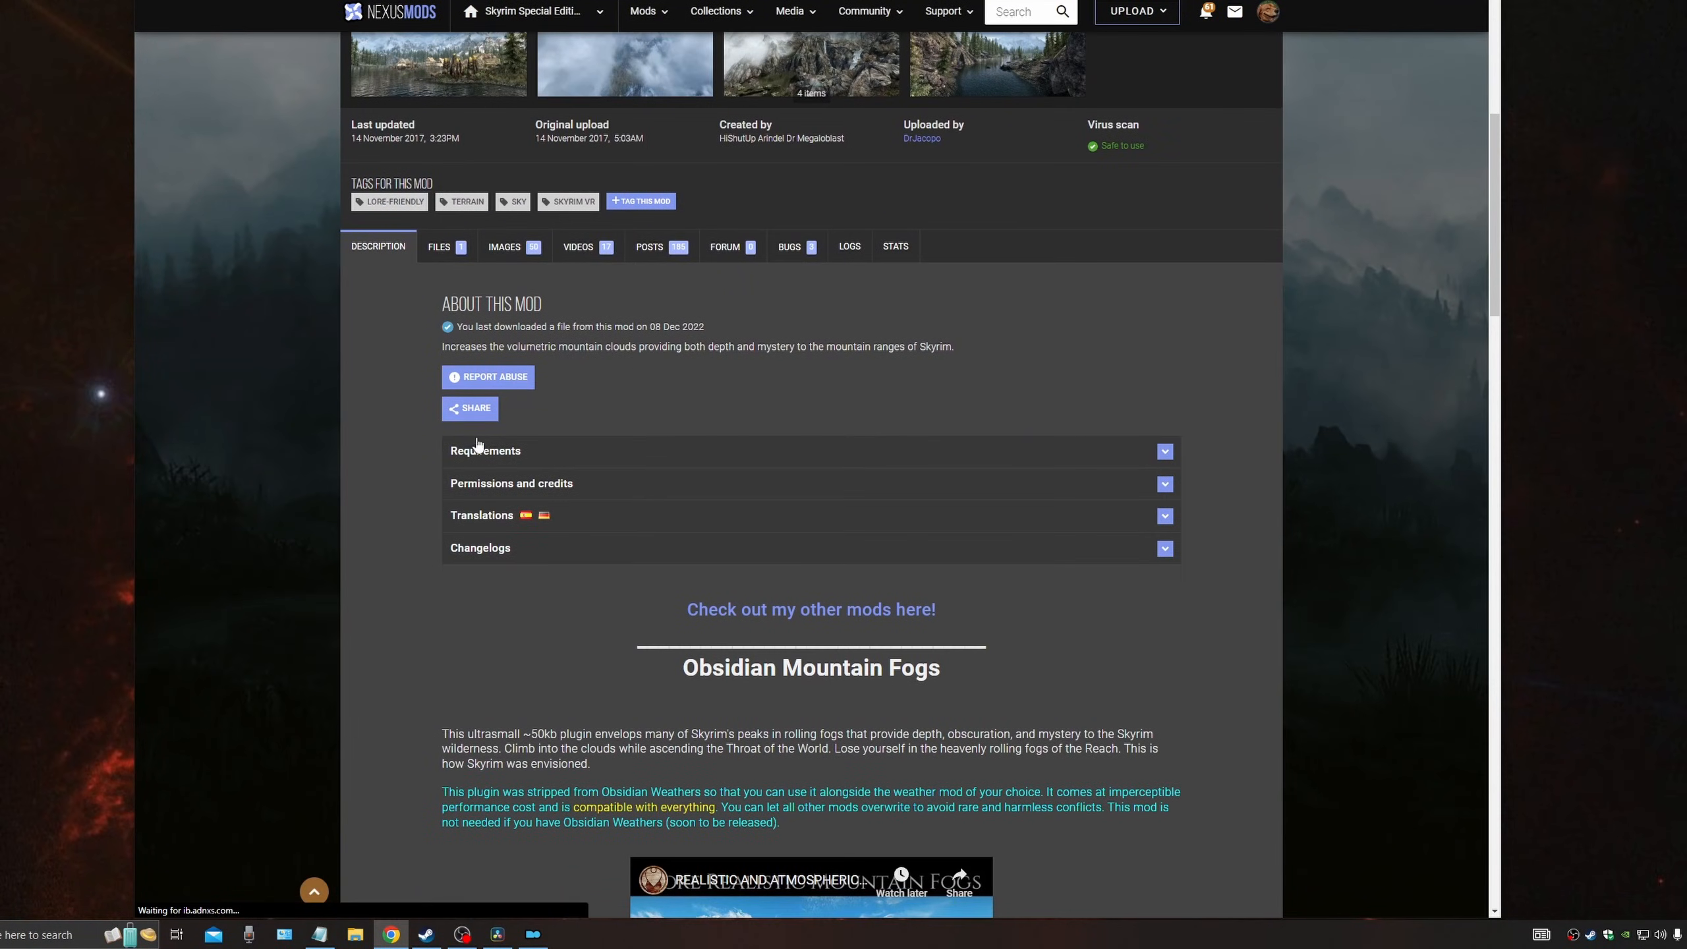
click(442, 246)
scroll(458, 343, down, 1)
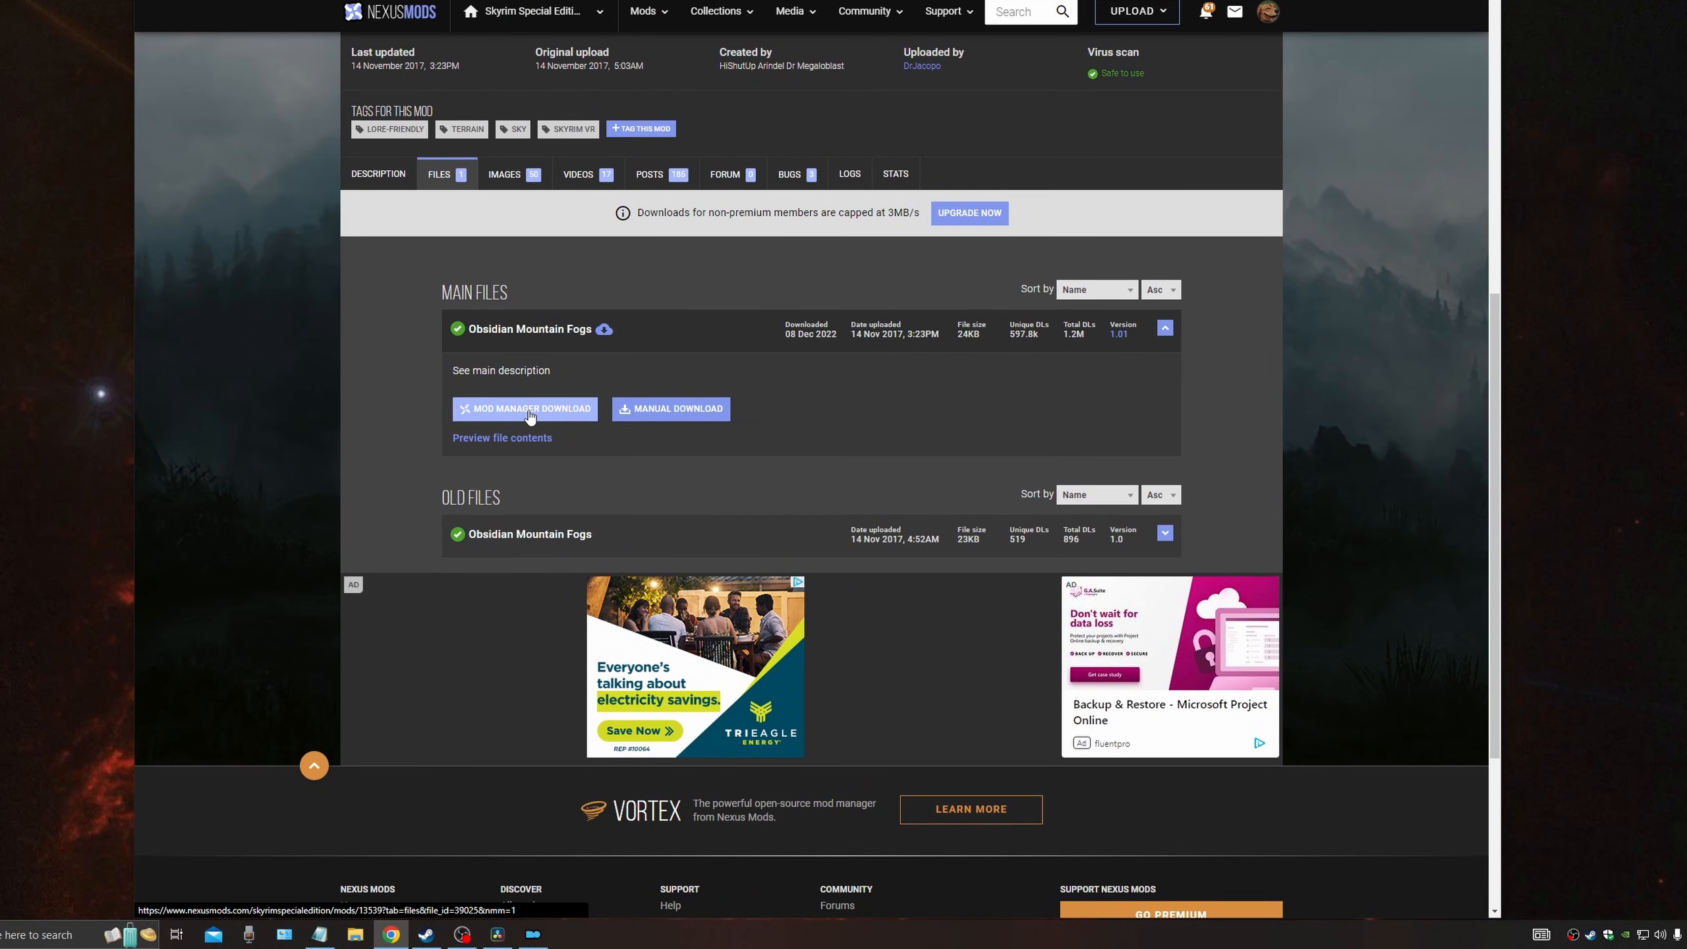
click(530, 414)
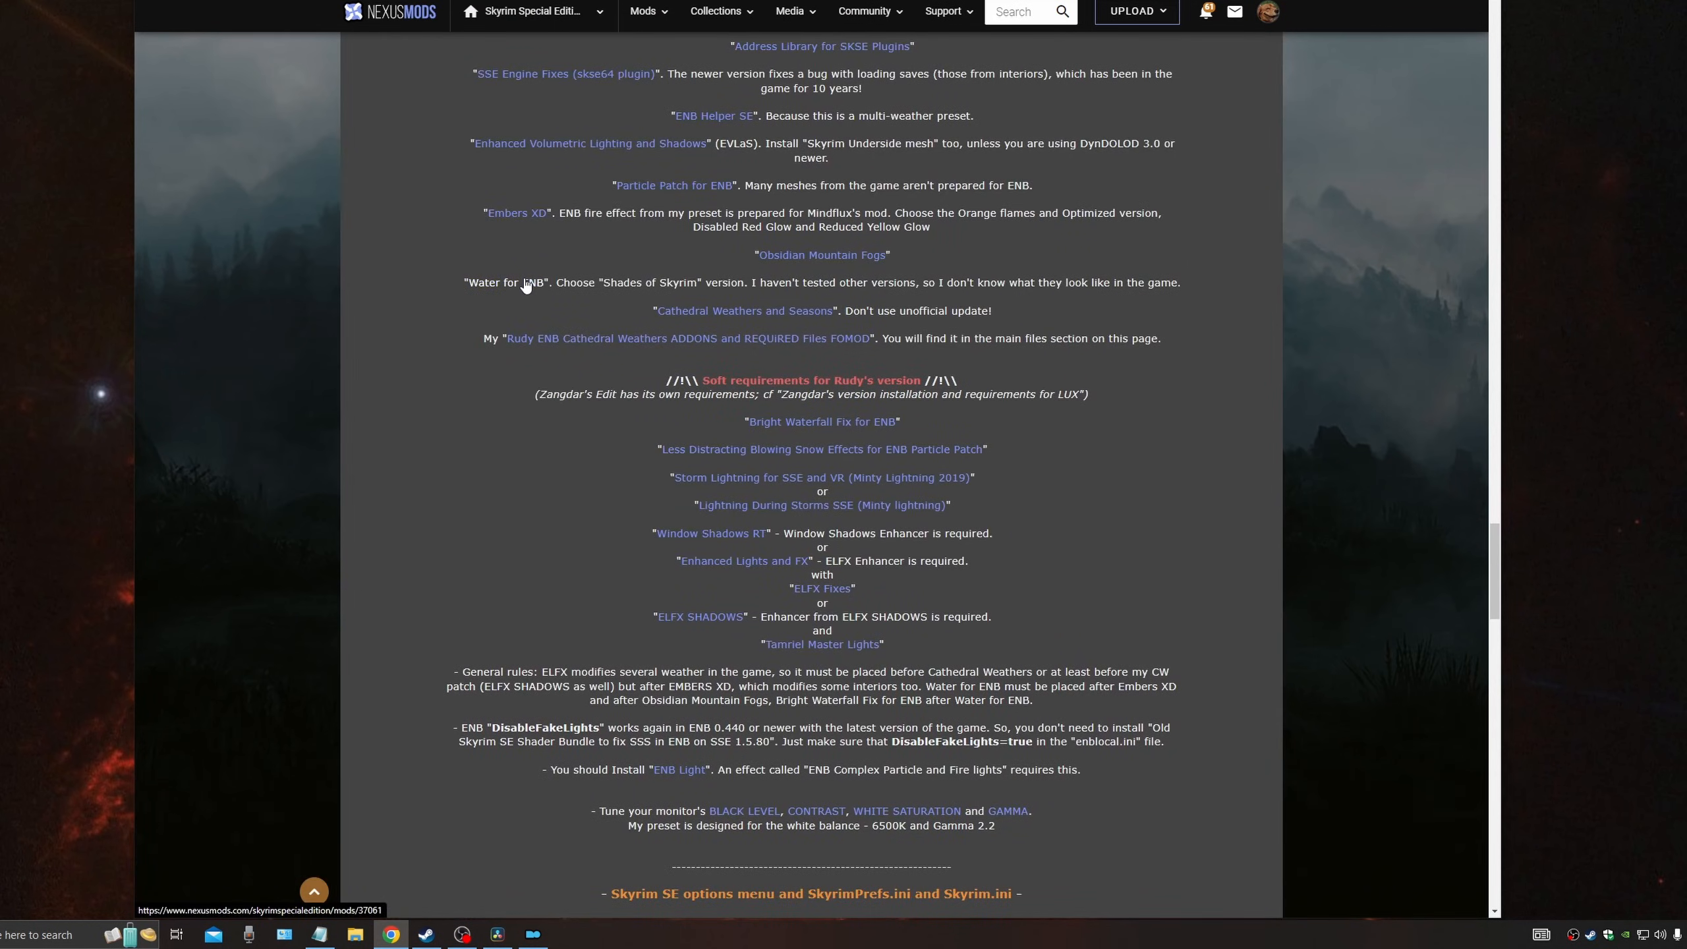
Step: Start the mod manager downloads of the main Water for ENB and Cathedral - Weathers files from their linked mod pages
click(526, 285)
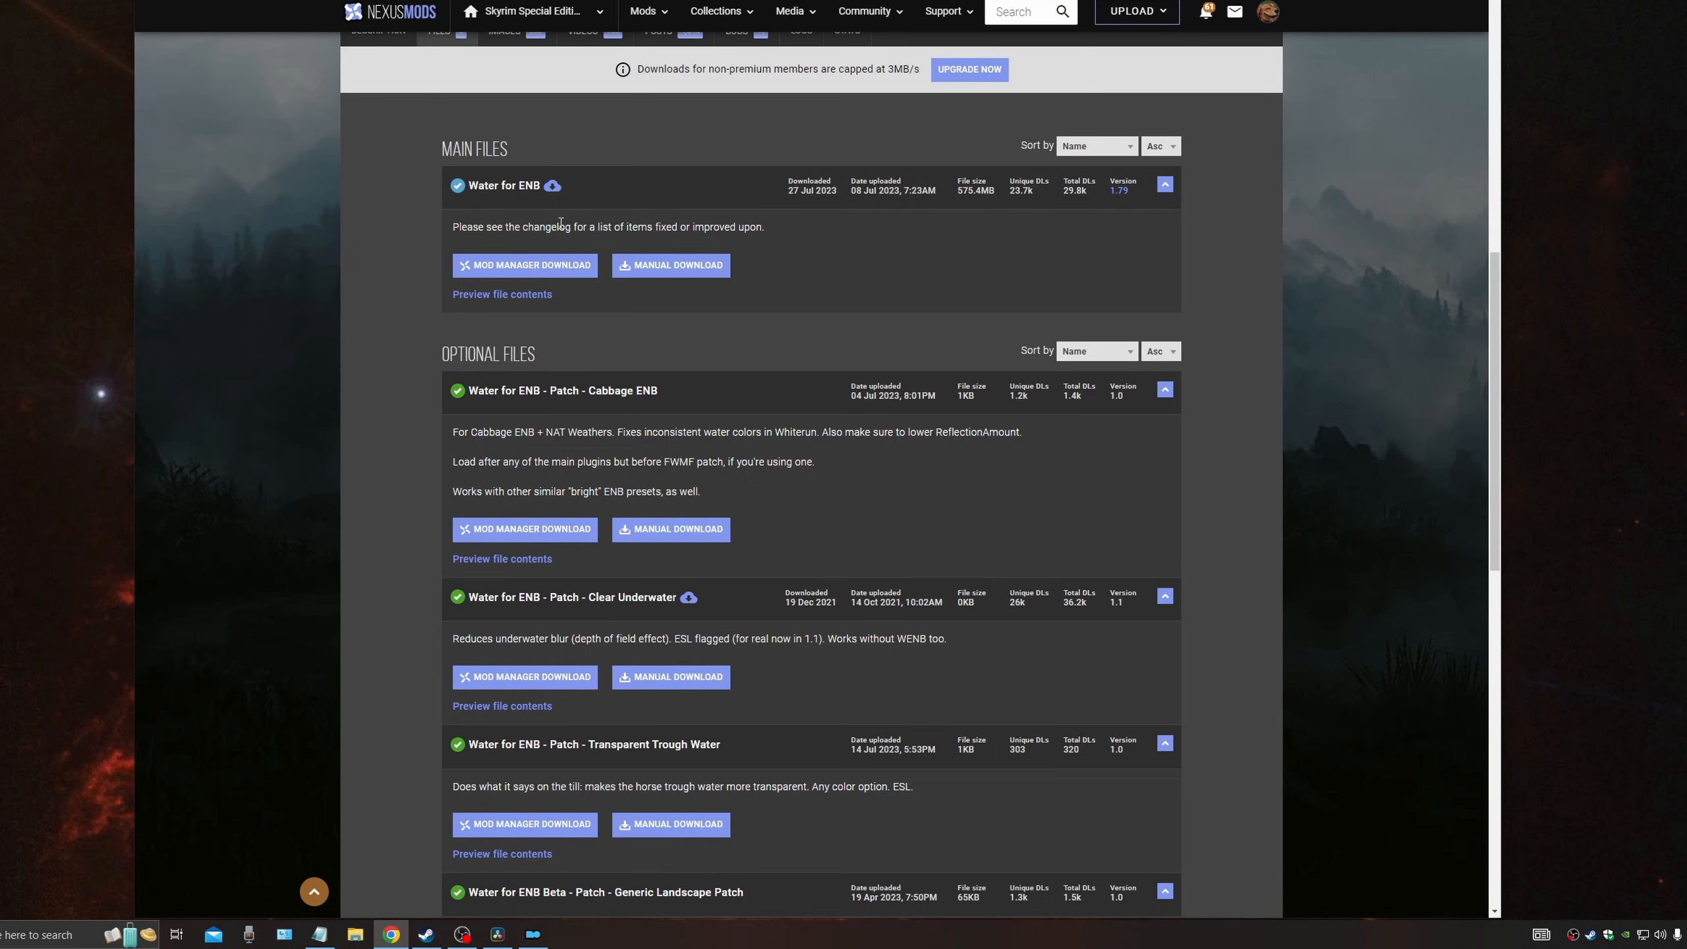
click(547, 266)
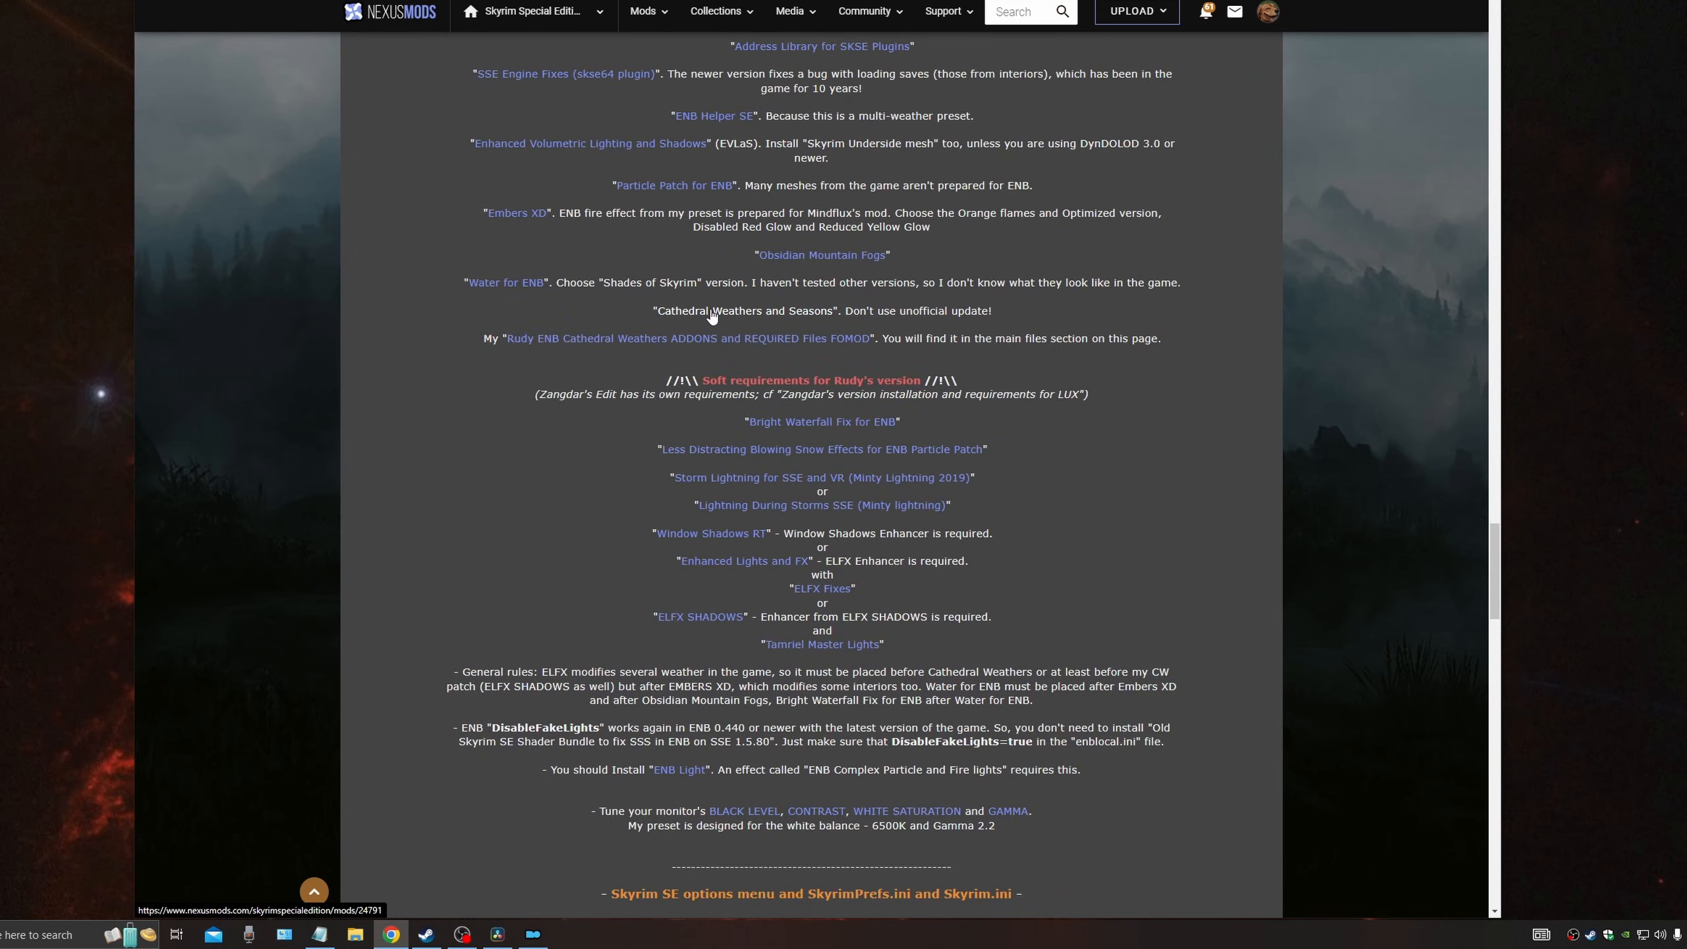
click(711, 317)
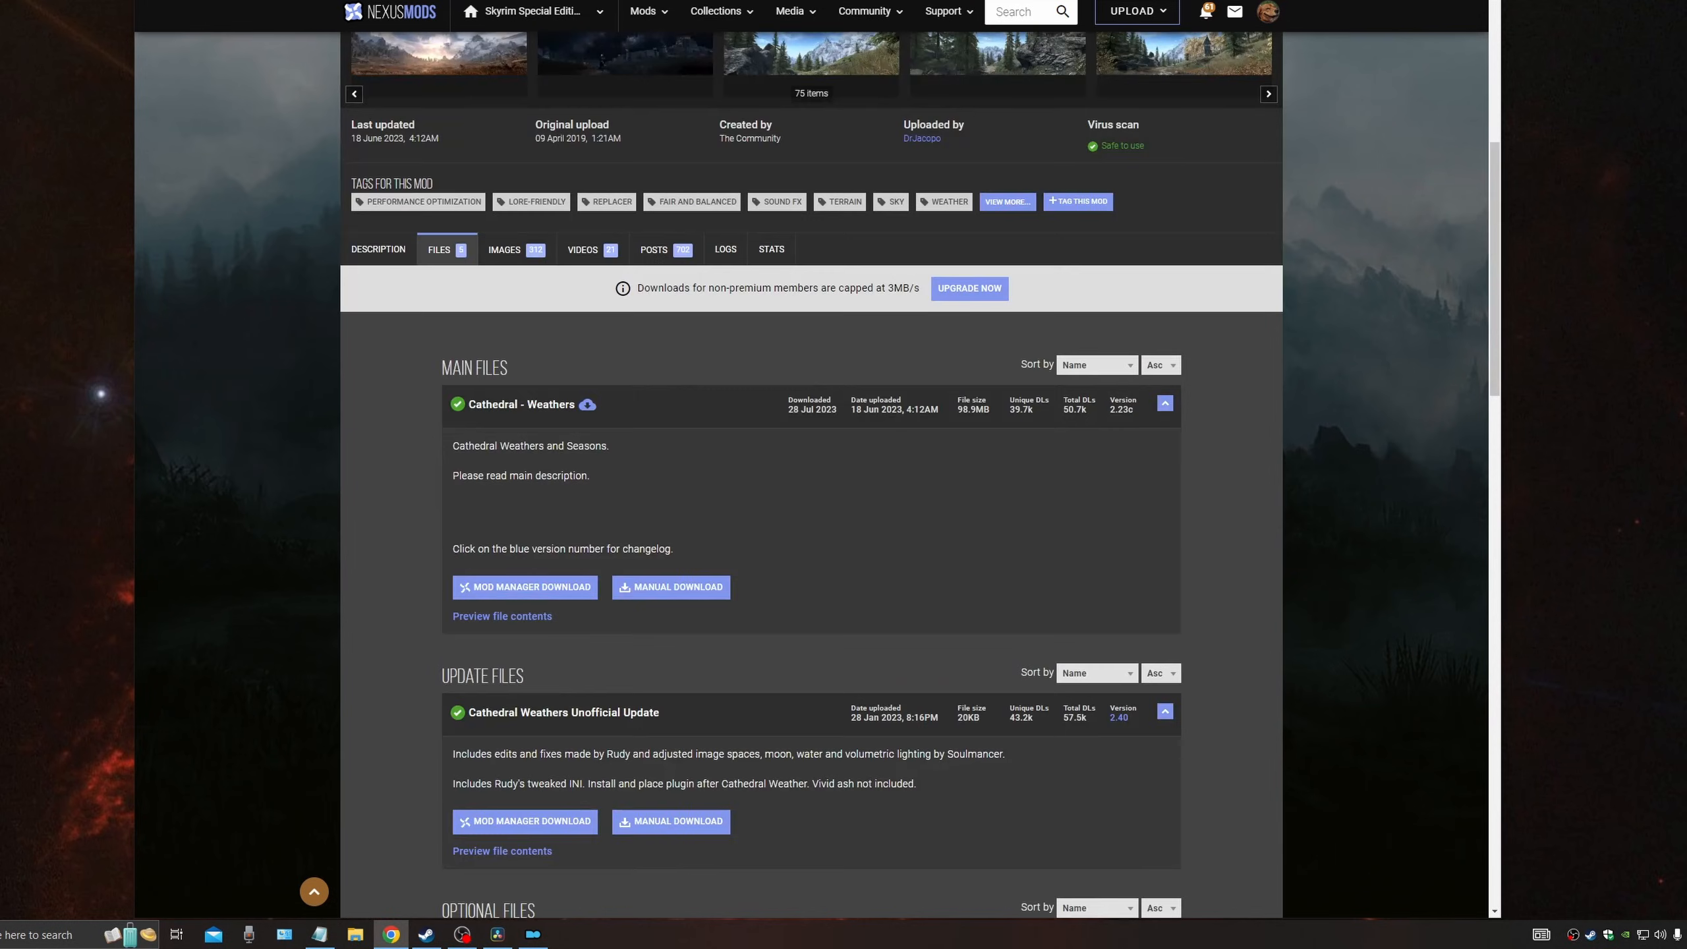
scroll(516, 374, down, 2)
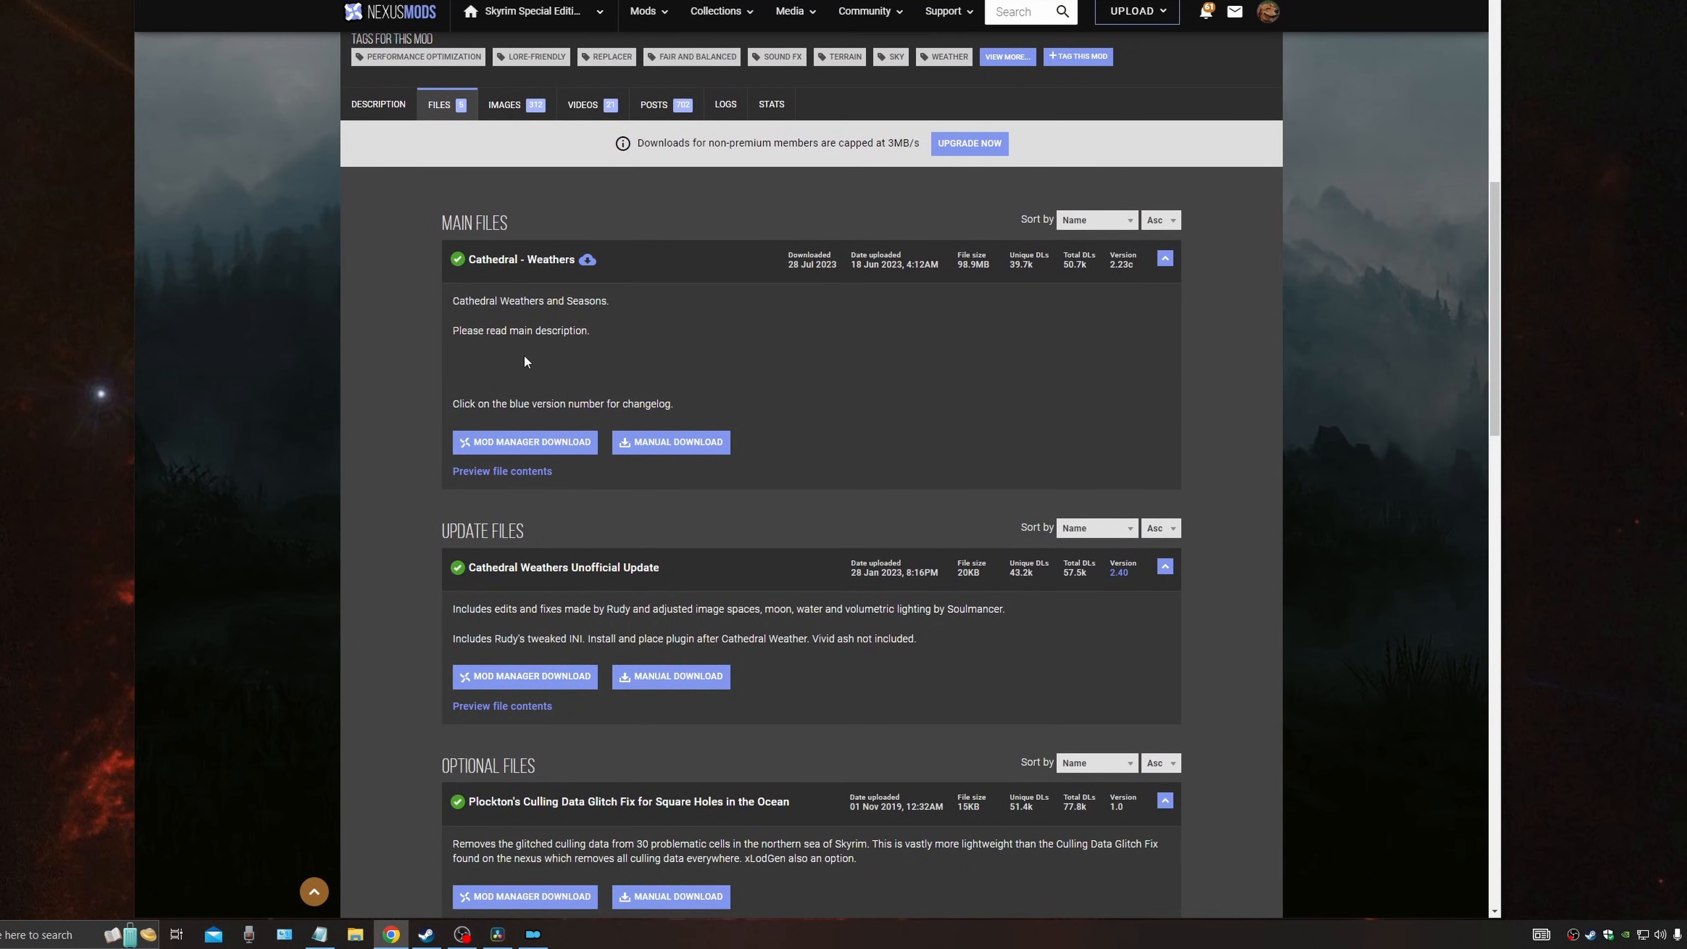
click(536, 452)
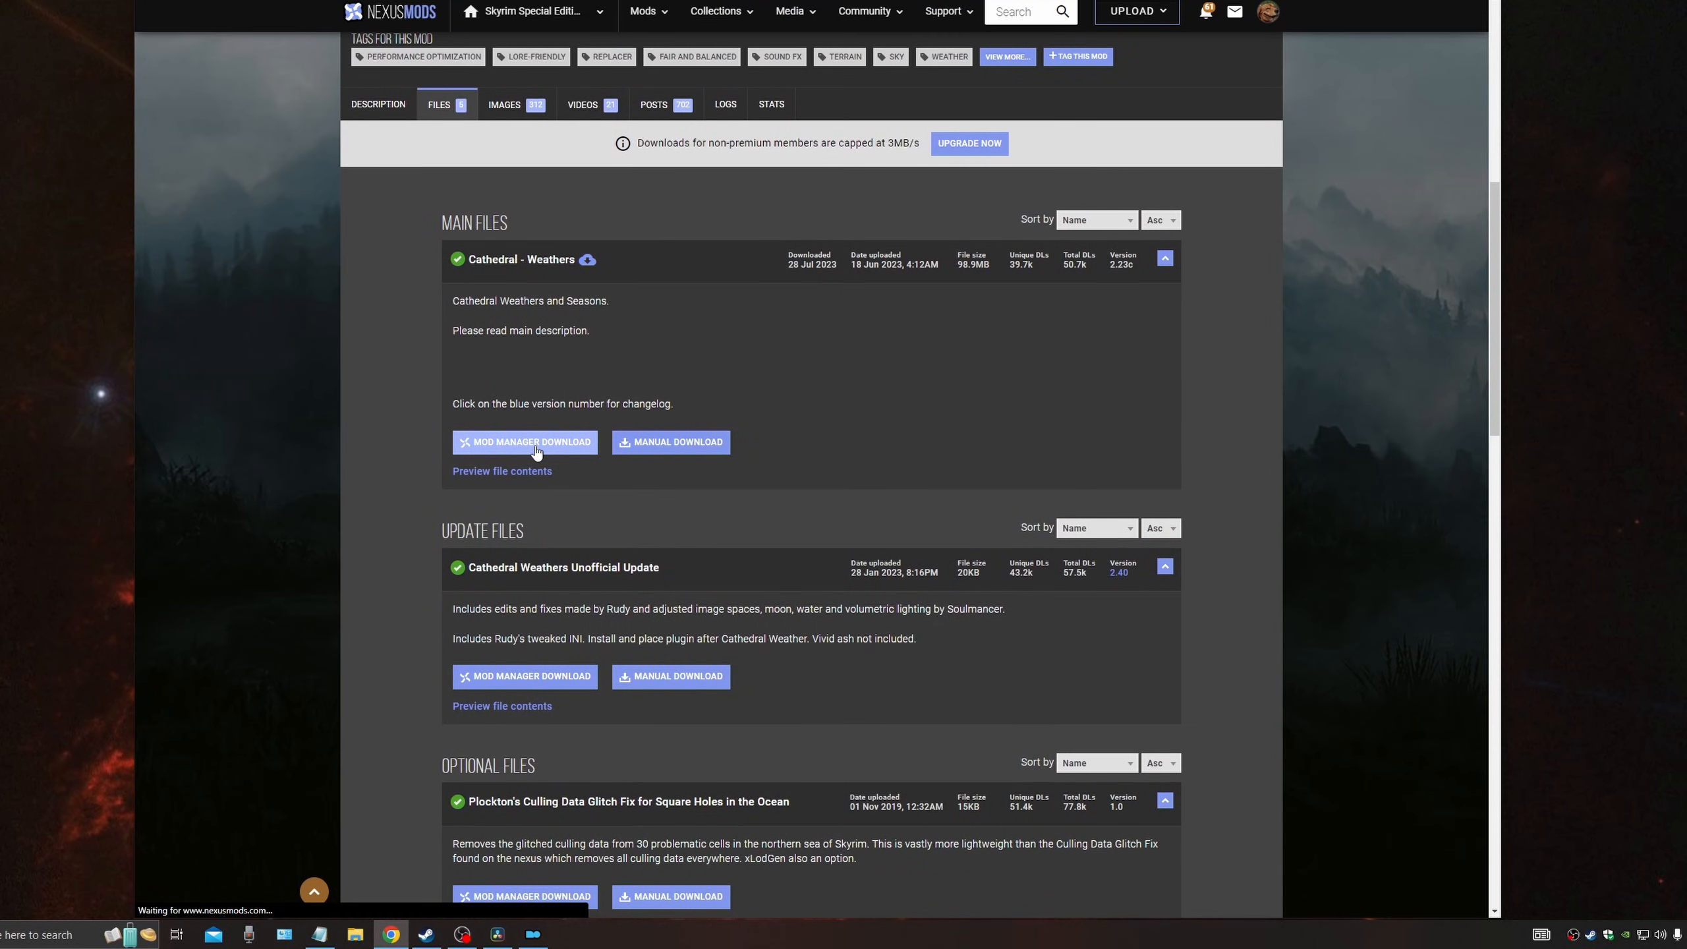
Step: Start the mod manager download of Rudy ENB Cathedral Weathers ADDONS and REQUiRED Files FOMOD 6.0 from the Rudy ENB page's files
scroll(469, 349, up, 20)
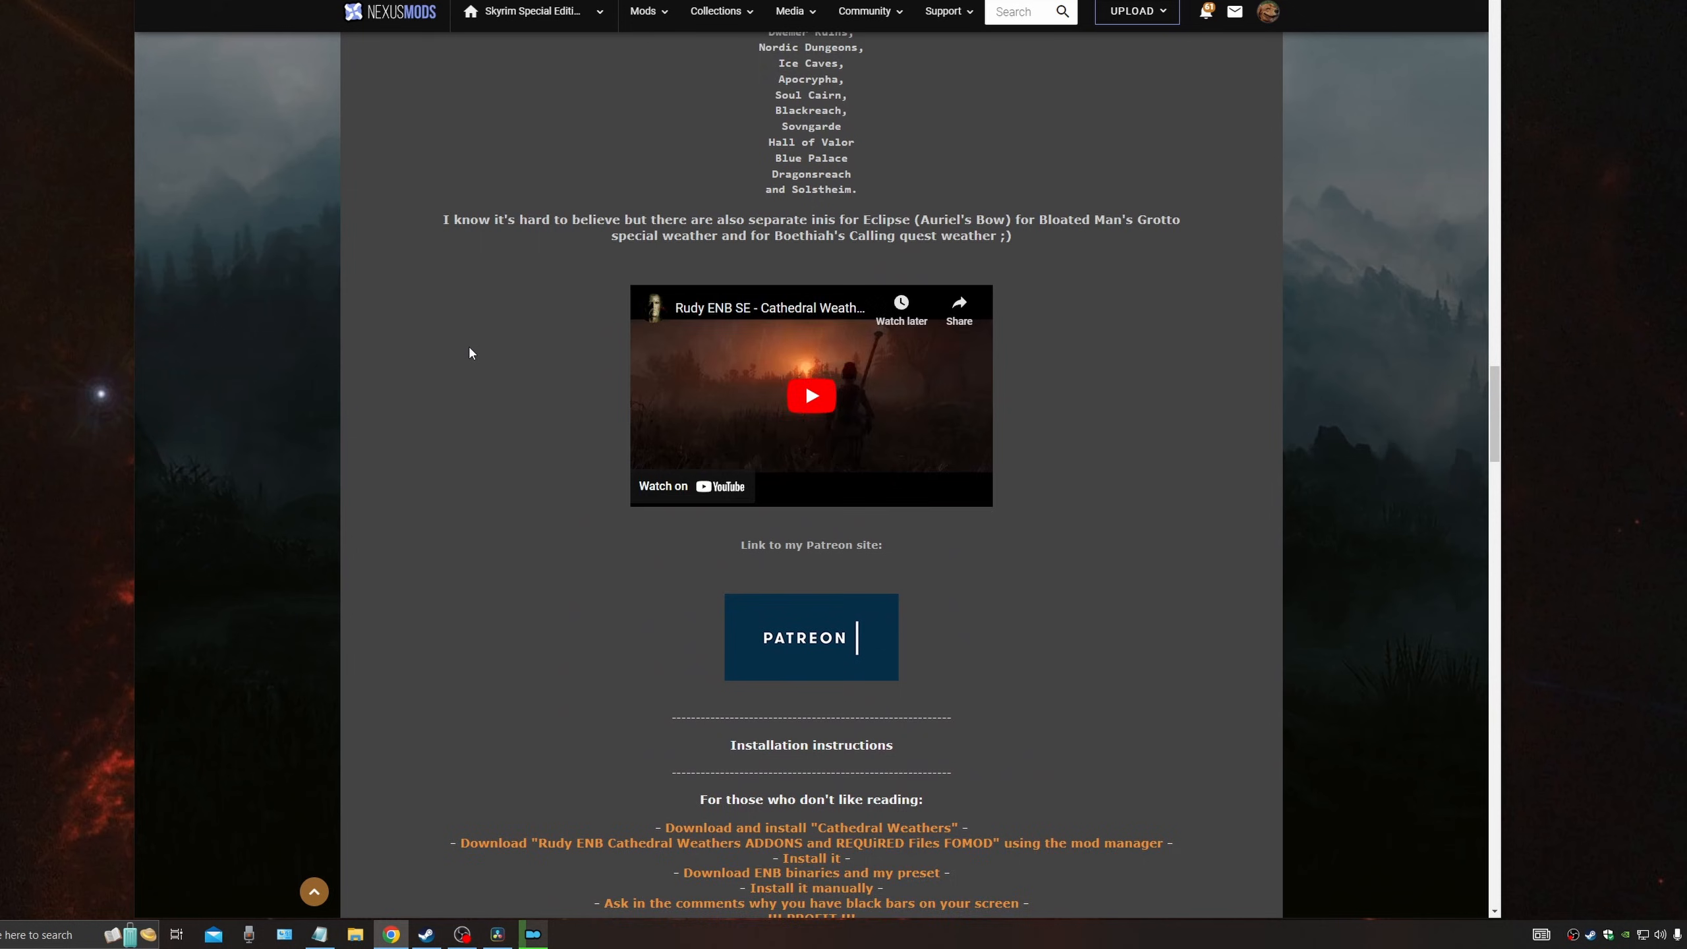
scroll(471, 349, up, 20)
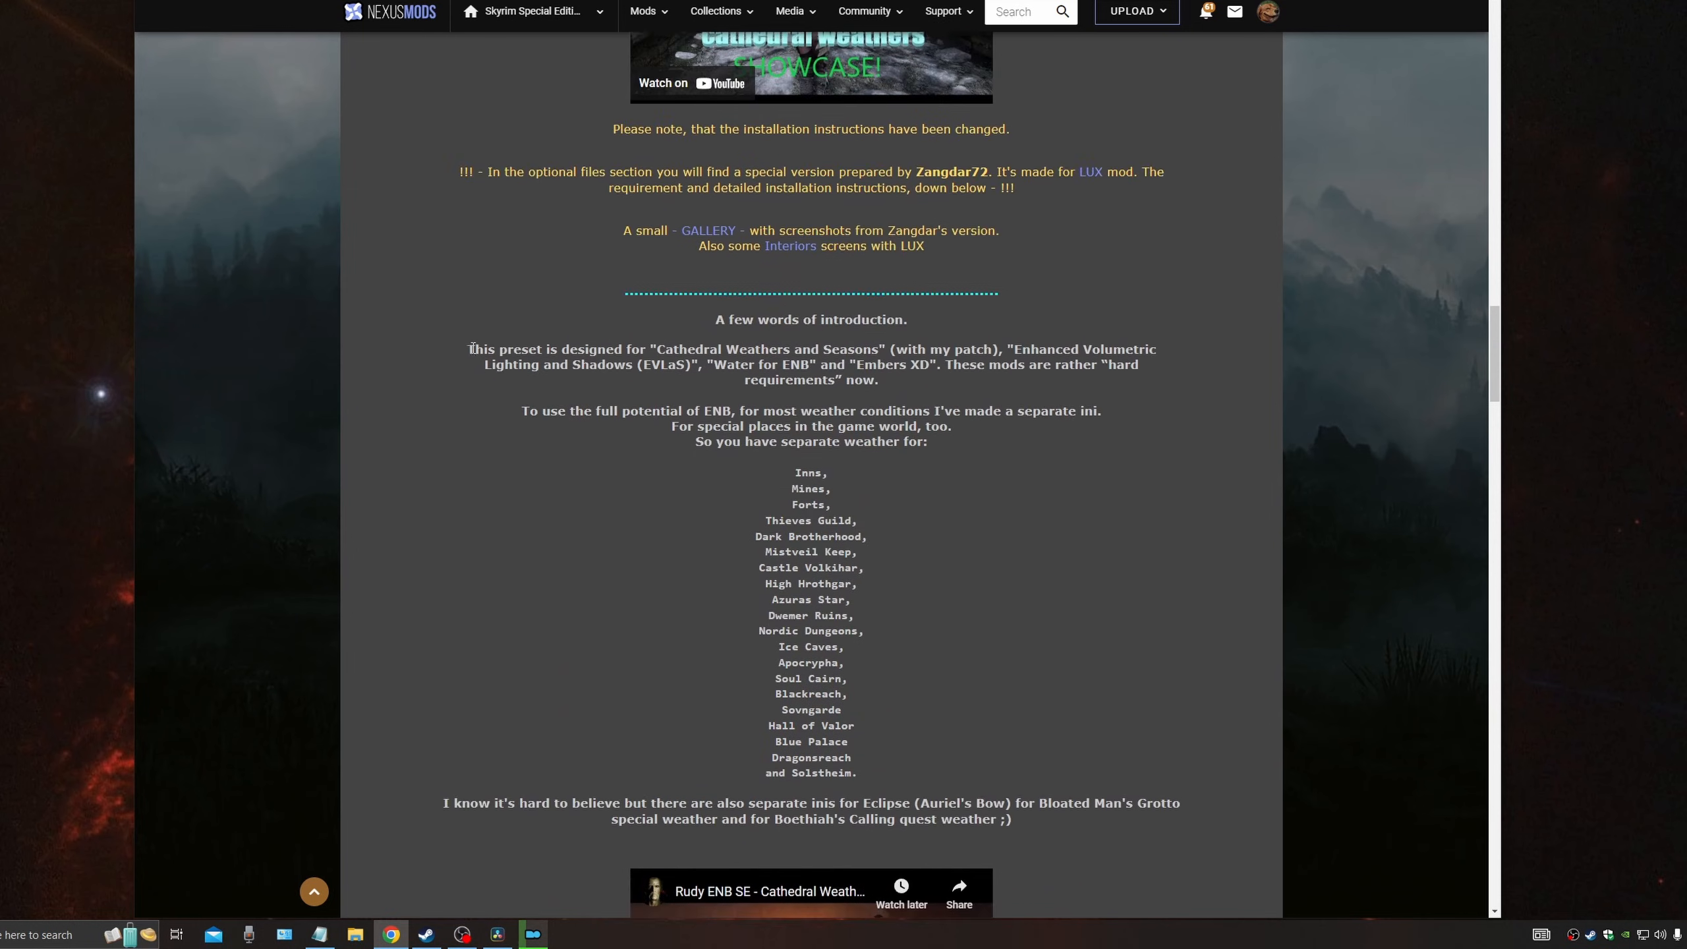
scroll(472, 349, up, 10)
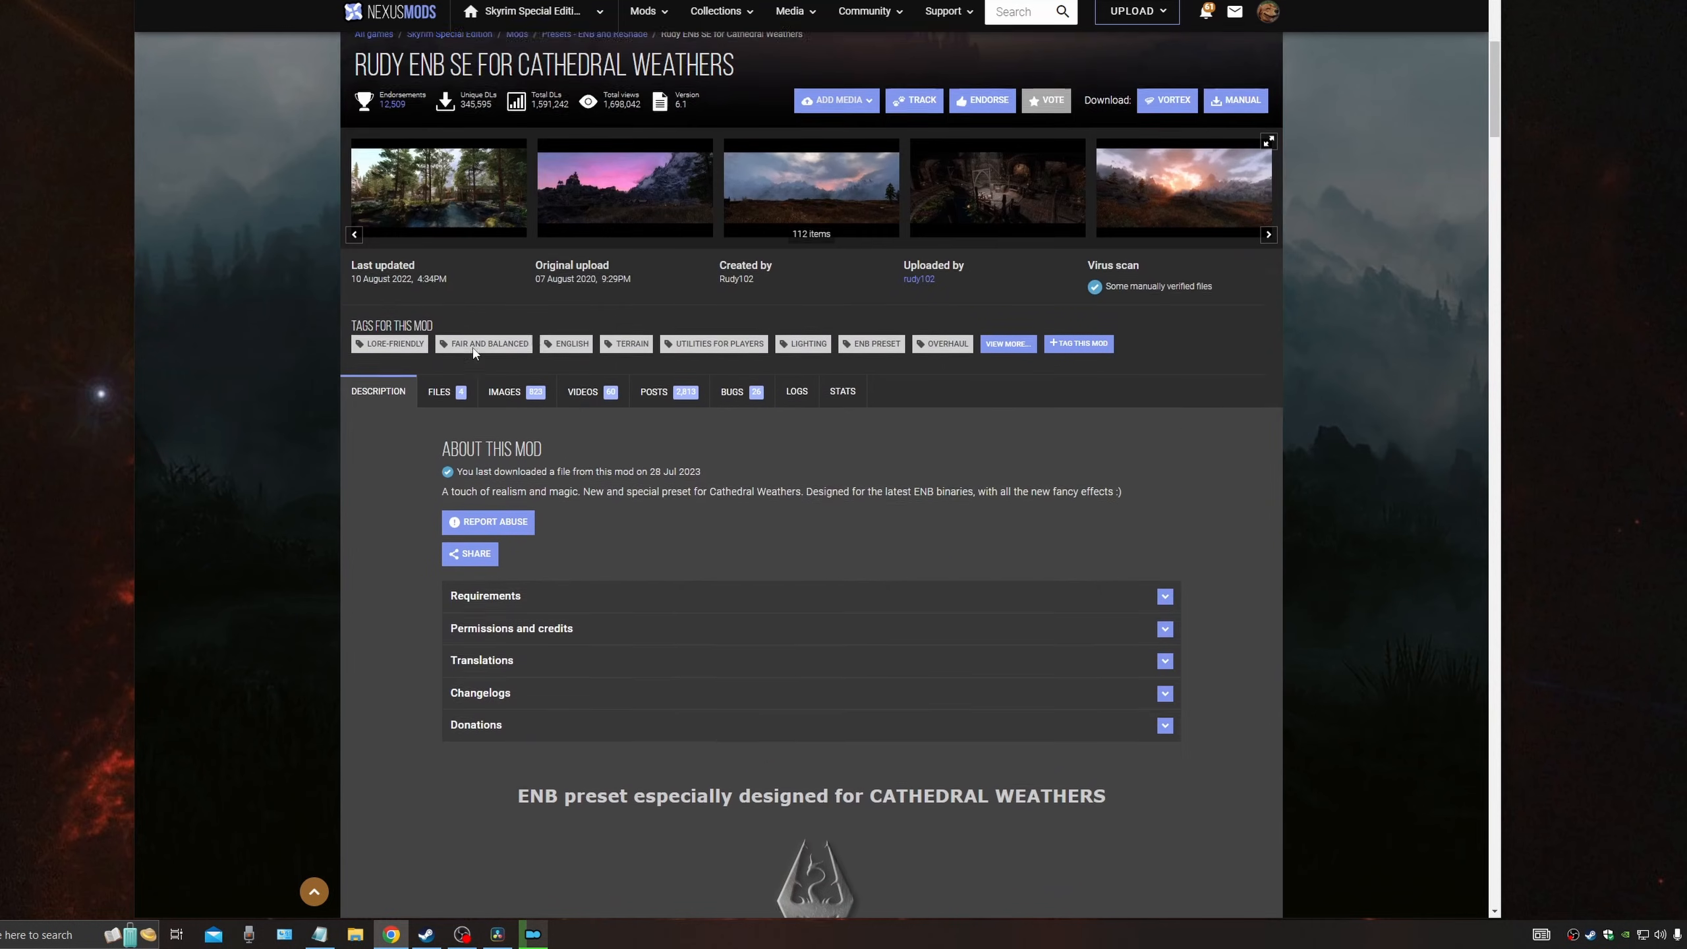
click(440, 409)
scroll(419, 505, down, 6)
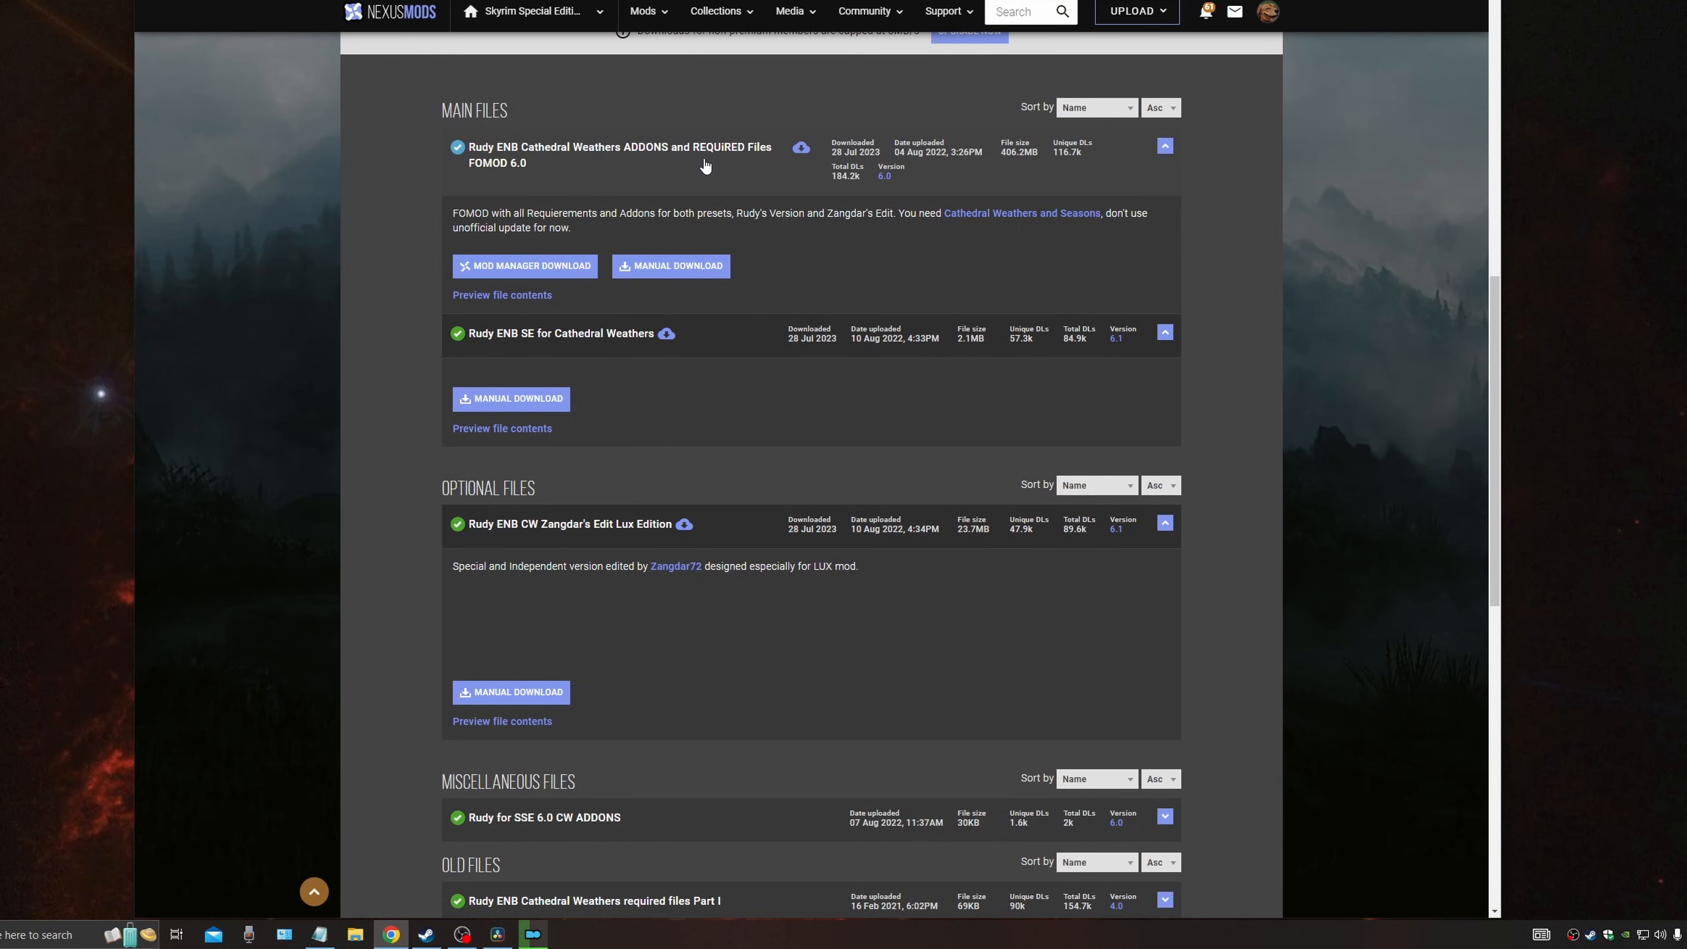
scroll(369, 357, down, 1)
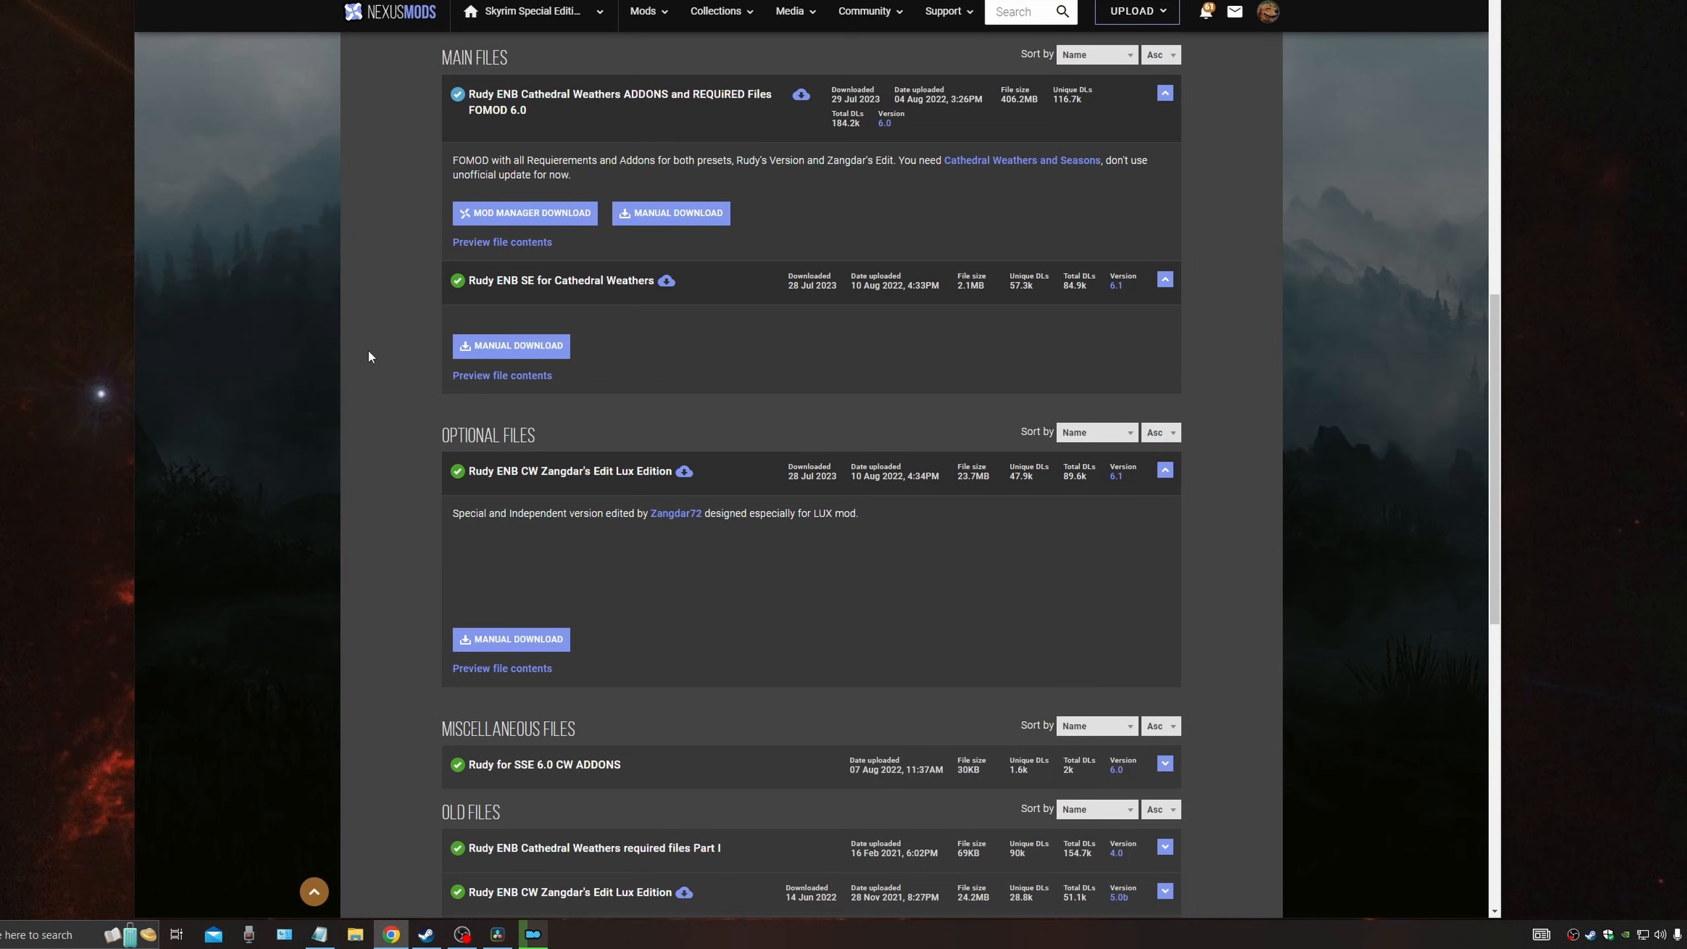
Step: Open the LUX mod page from the Zangdar's Edit requirements in the Rudy ENB description and review its main and update files
scroll(369, 358, down, 5)
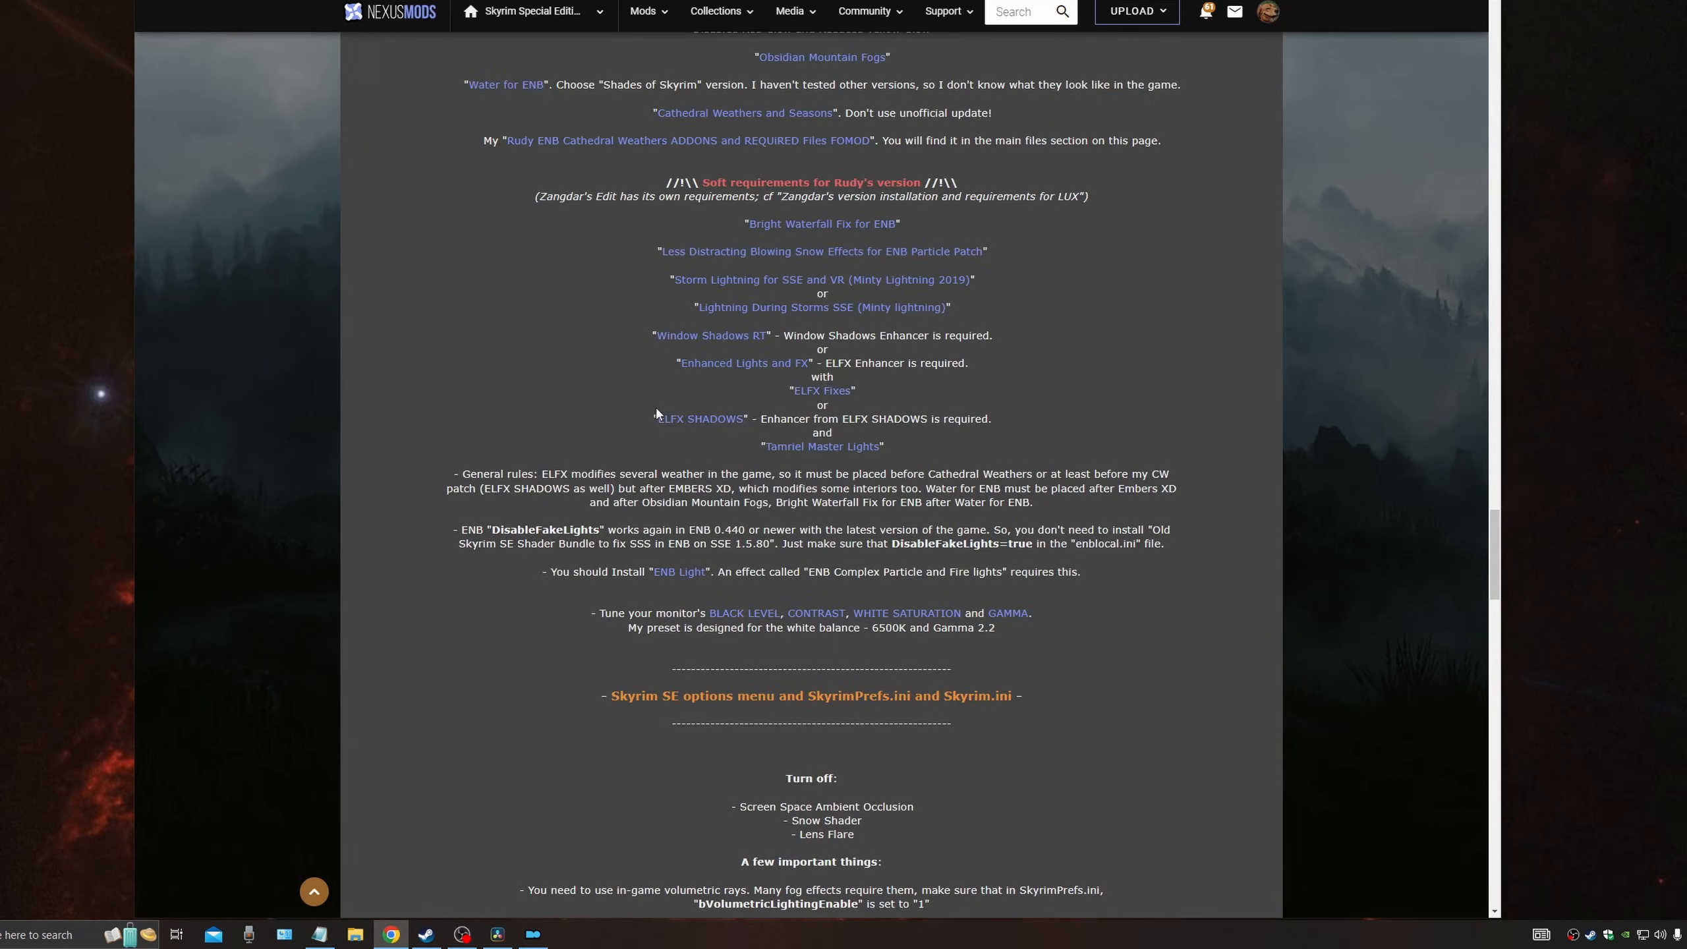
scroll(656, 408, down, 12)
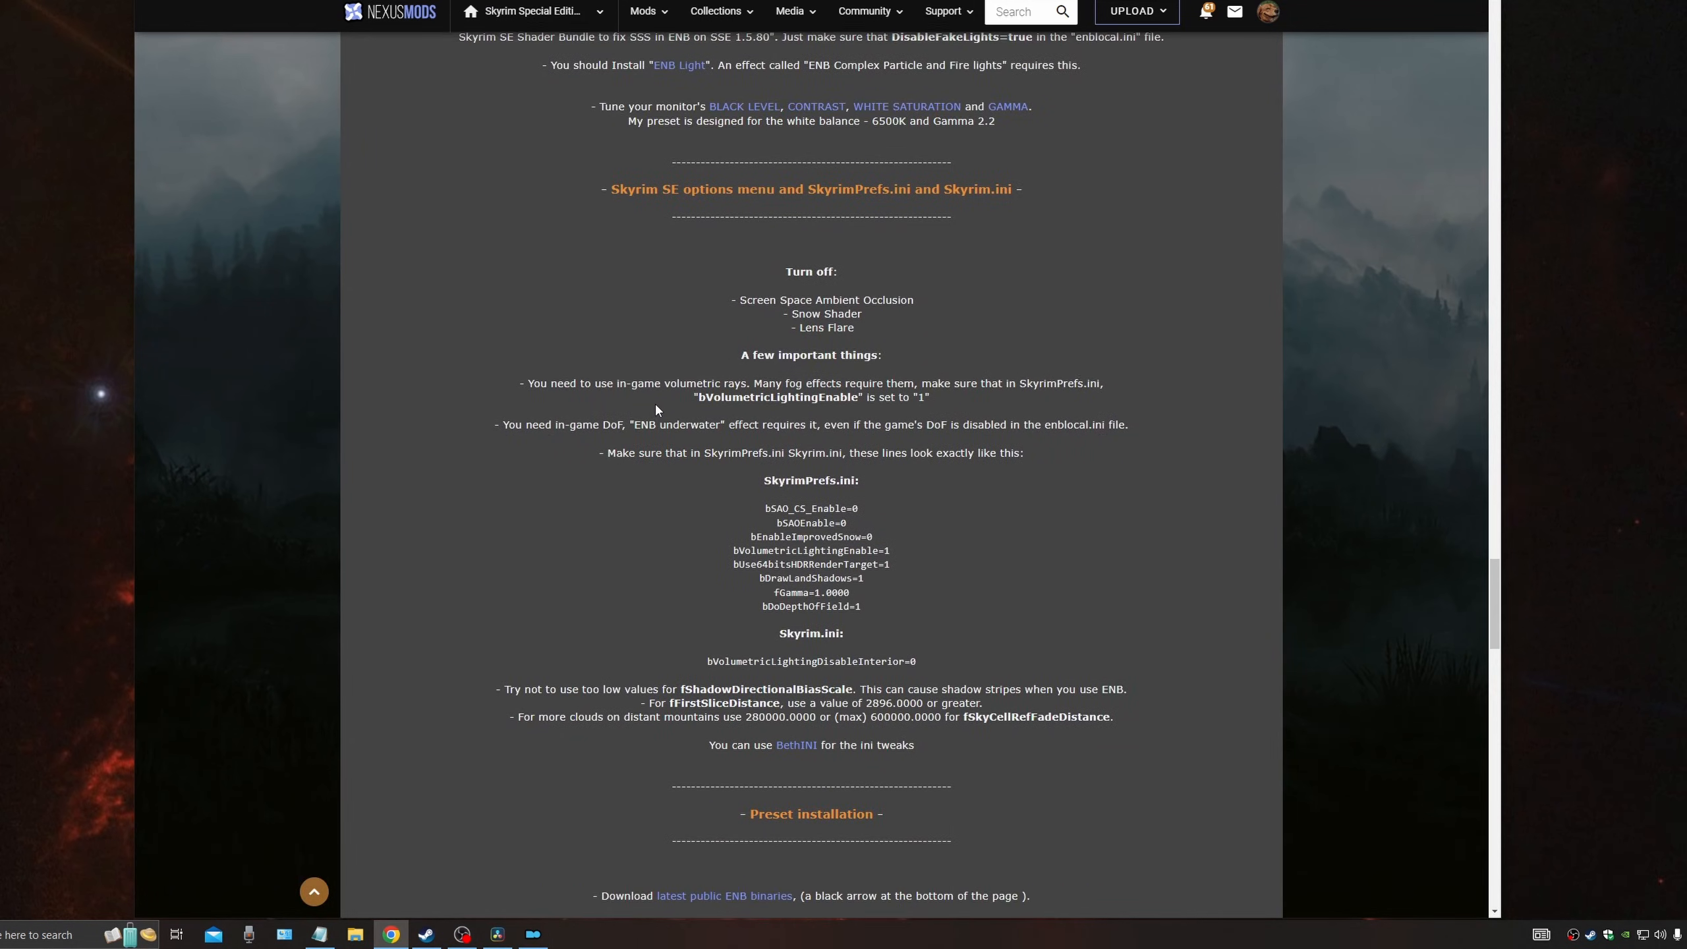
scroll(656, 408, down, 9)
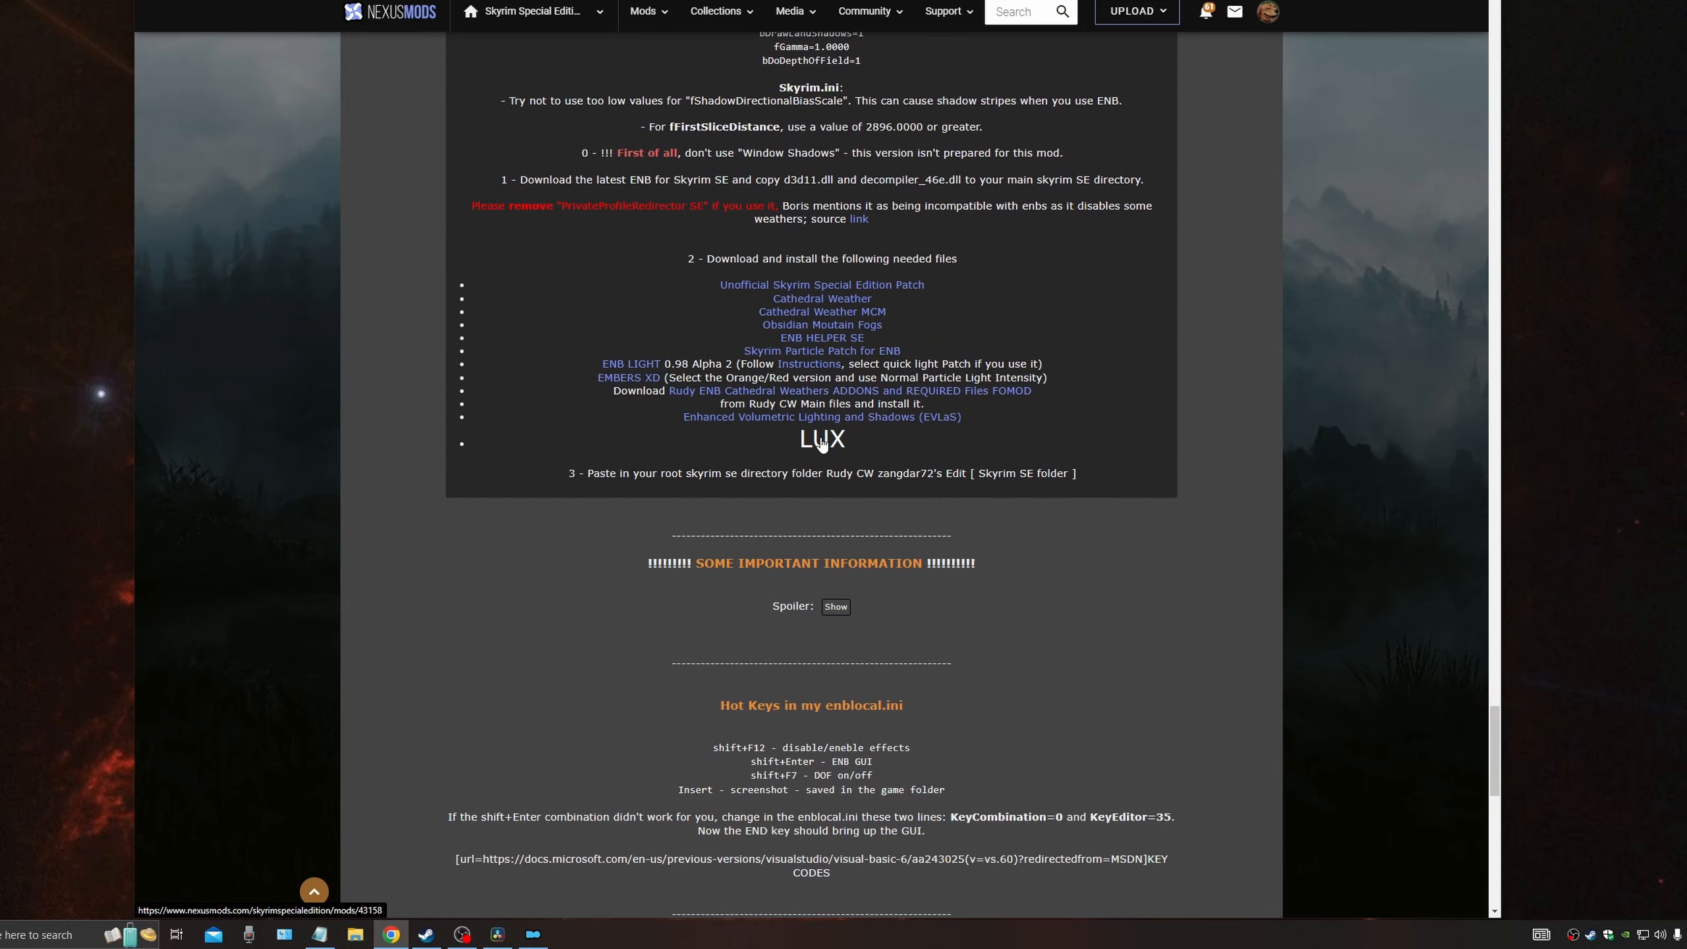
click(822, 442)
scroll(551, 386, down, 5)
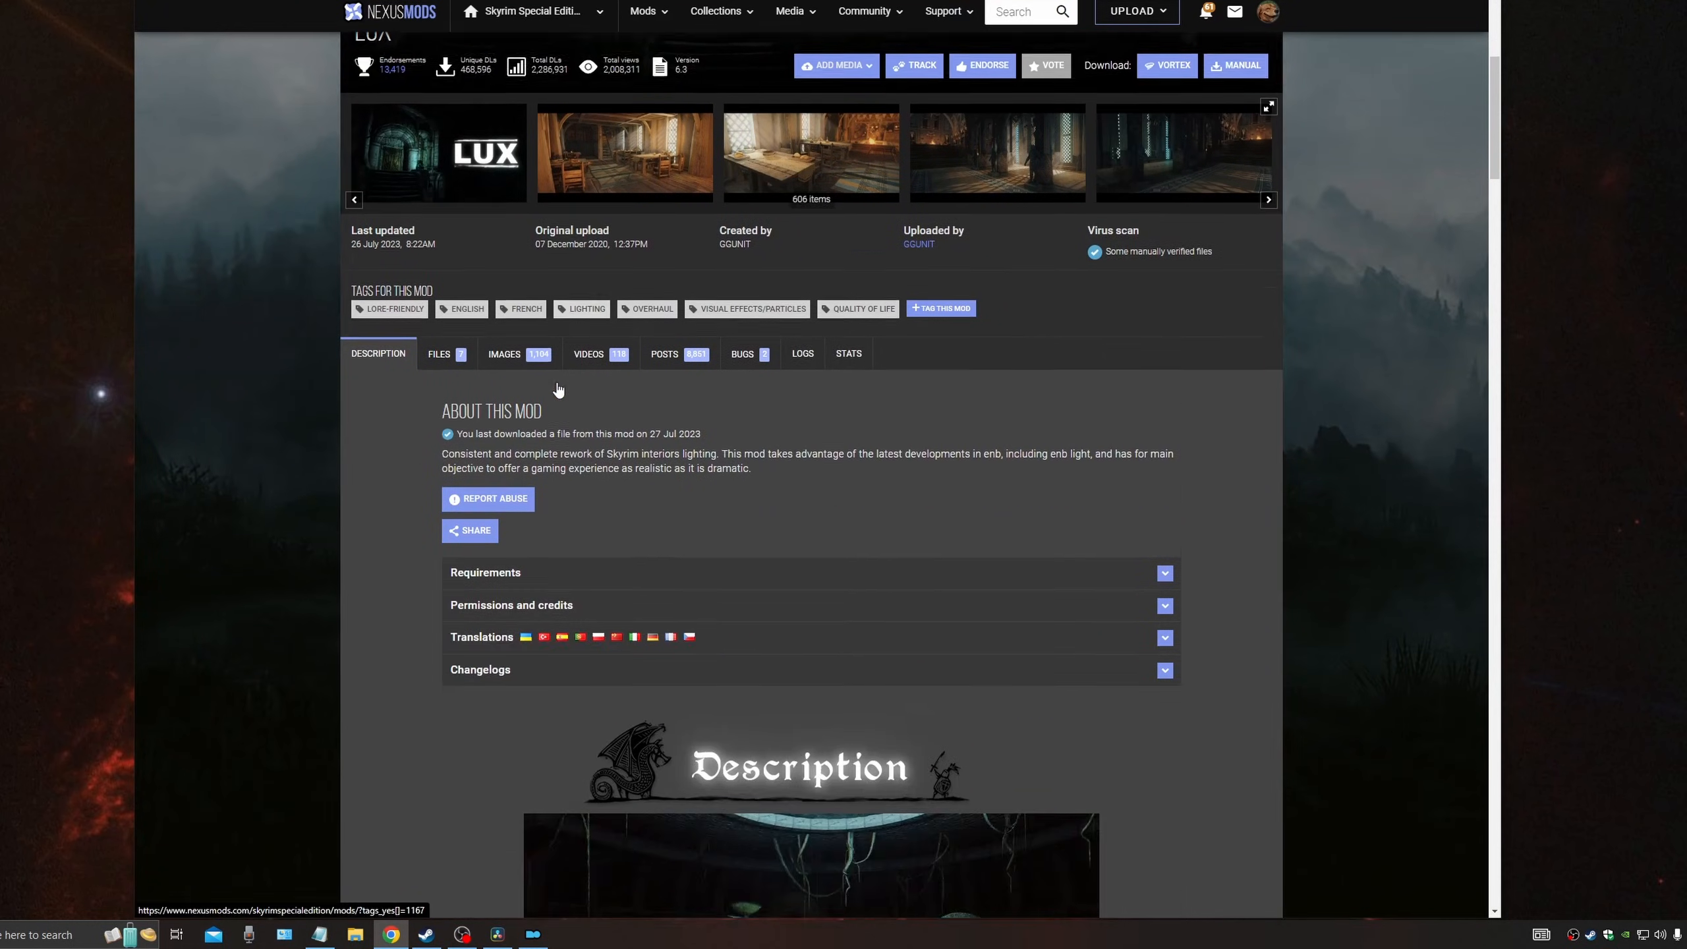
click(442, 250)
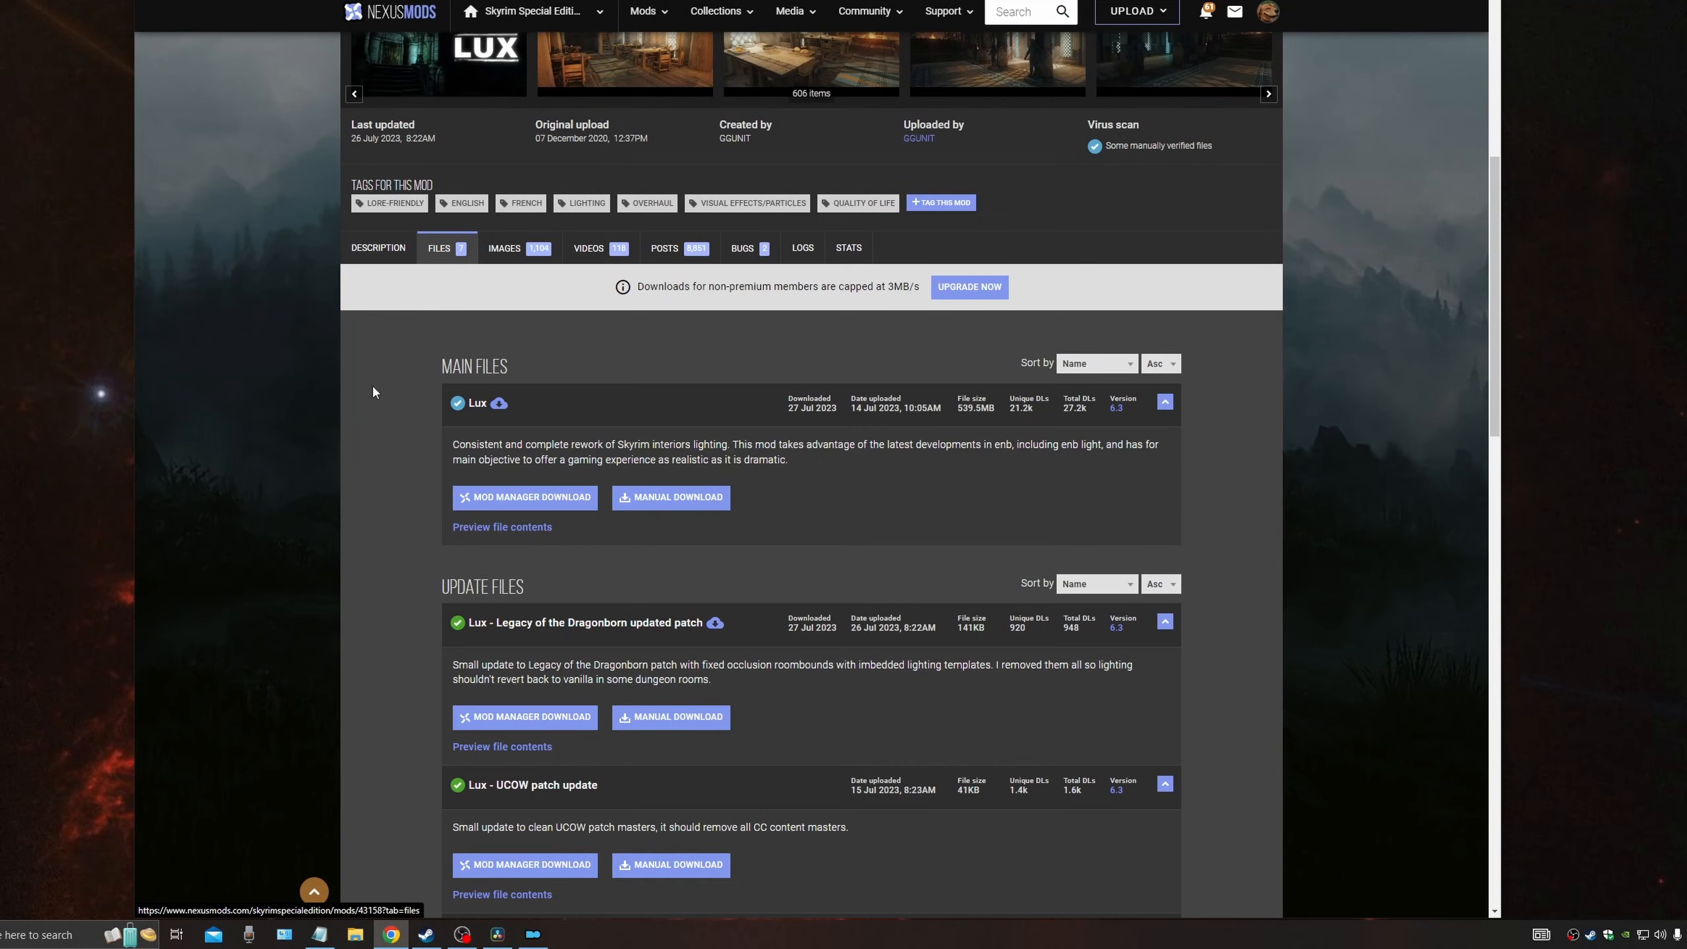
scroll(376, 386, down, 3)
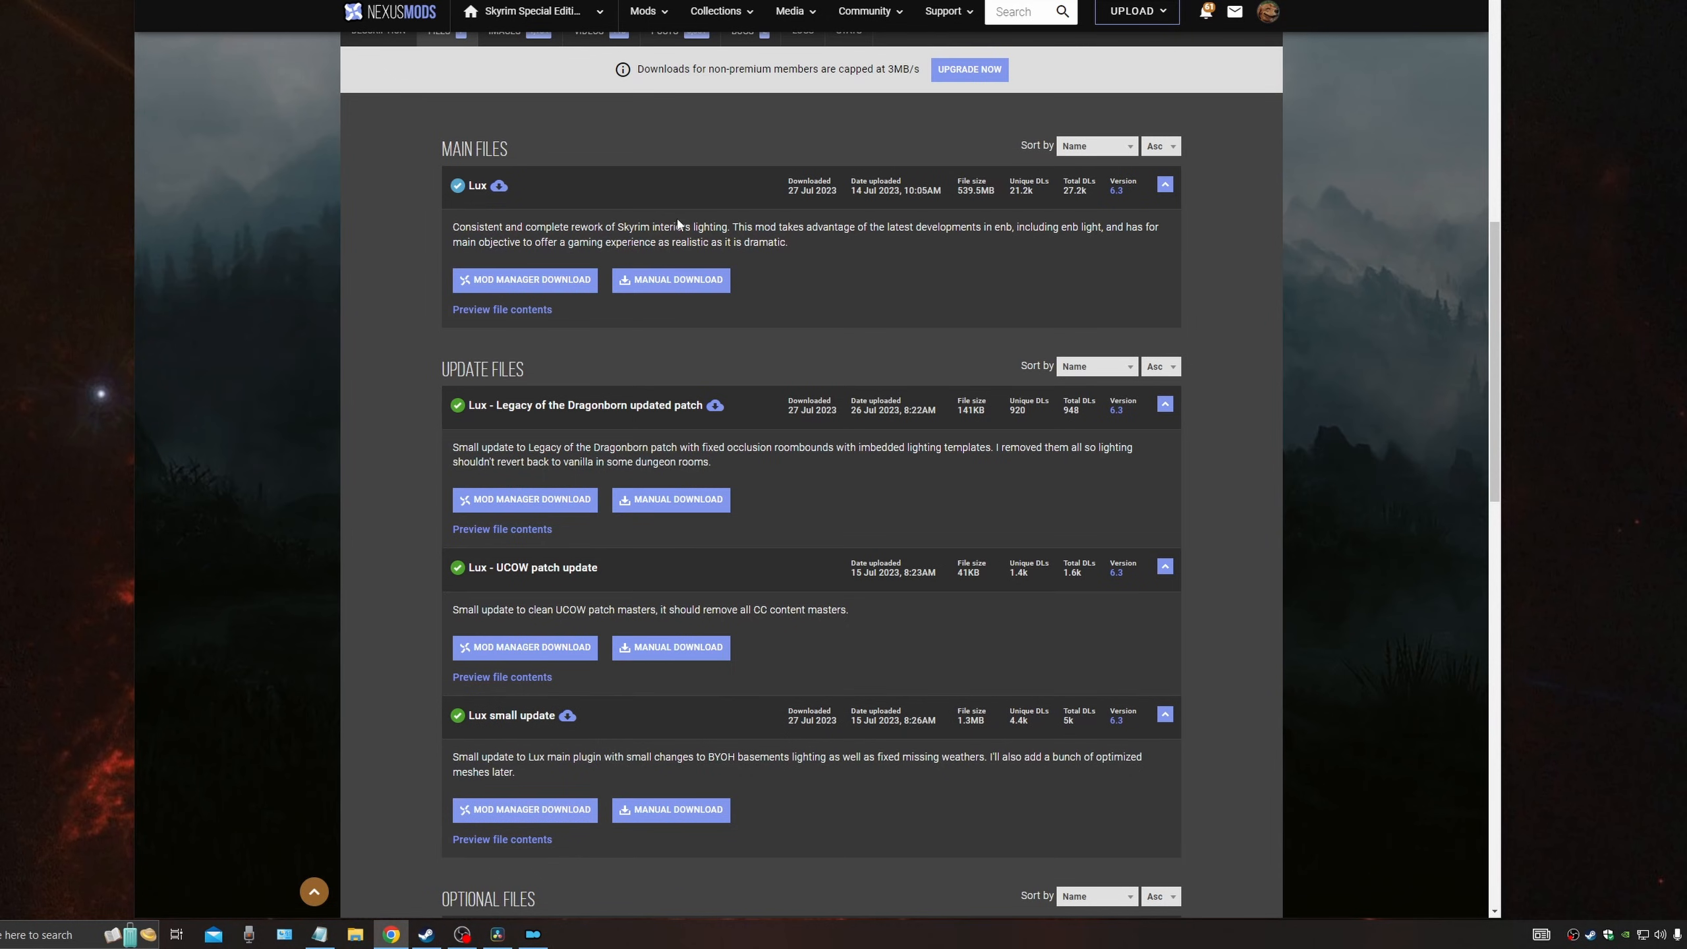
Step: Expand the requirements in Lux's description and open the Lux Via mod page
scroll(811, 465, up, 5)
click(425, 325)
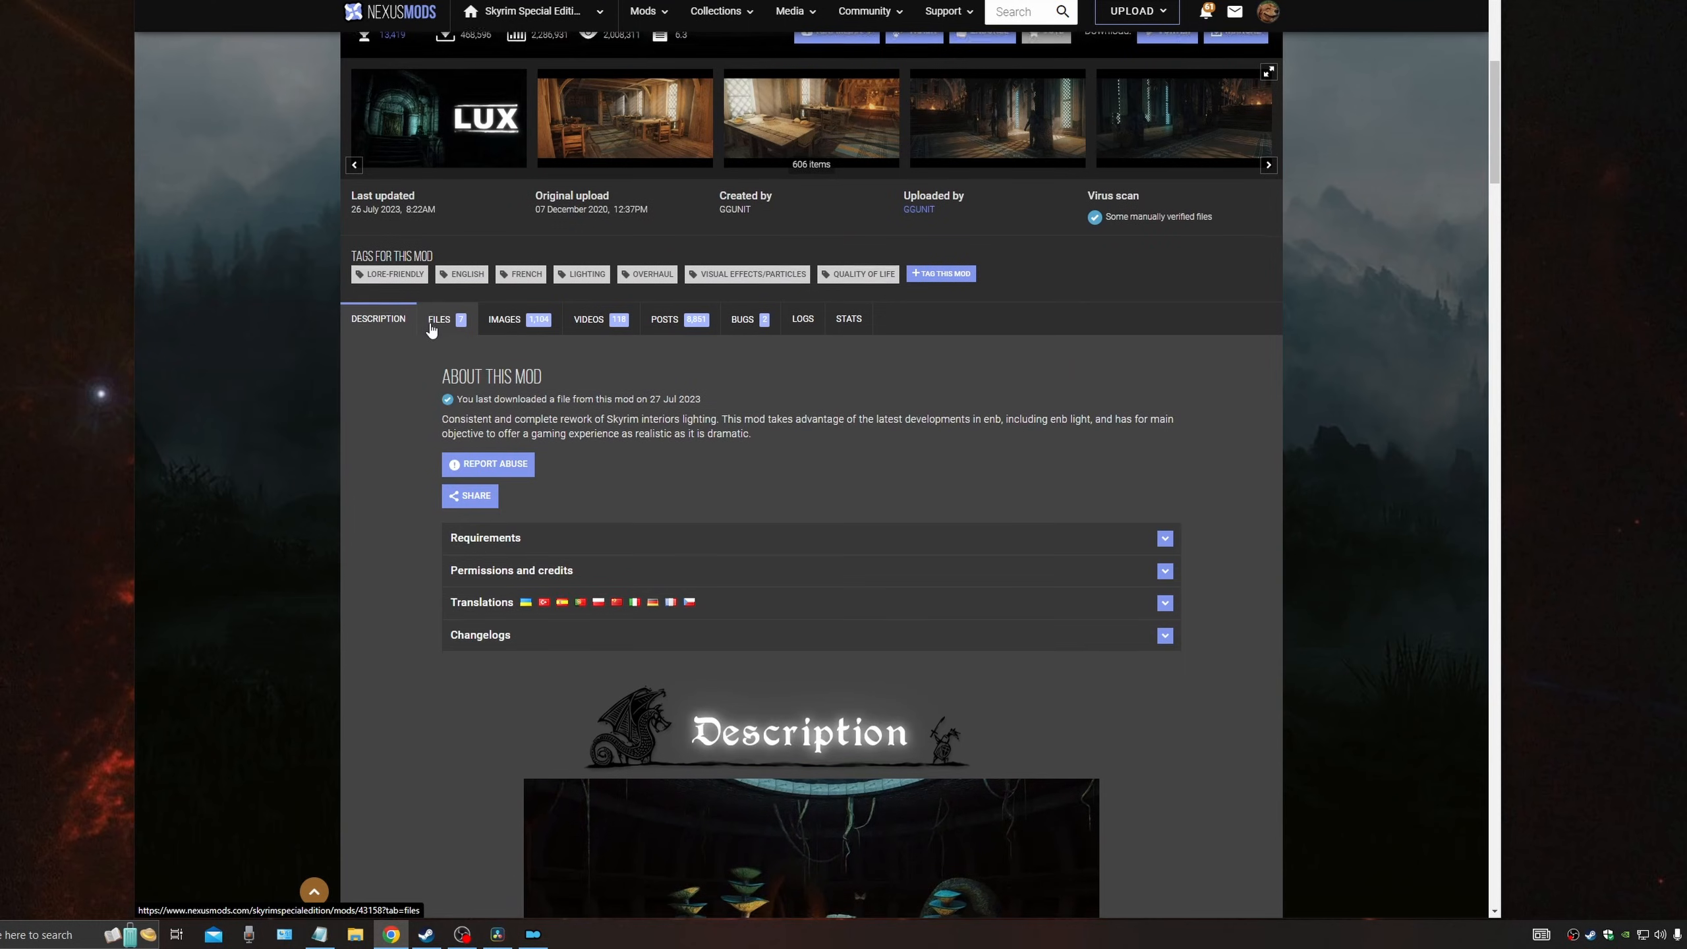
scroll(451, 319, down, 4)
click(512, 256)
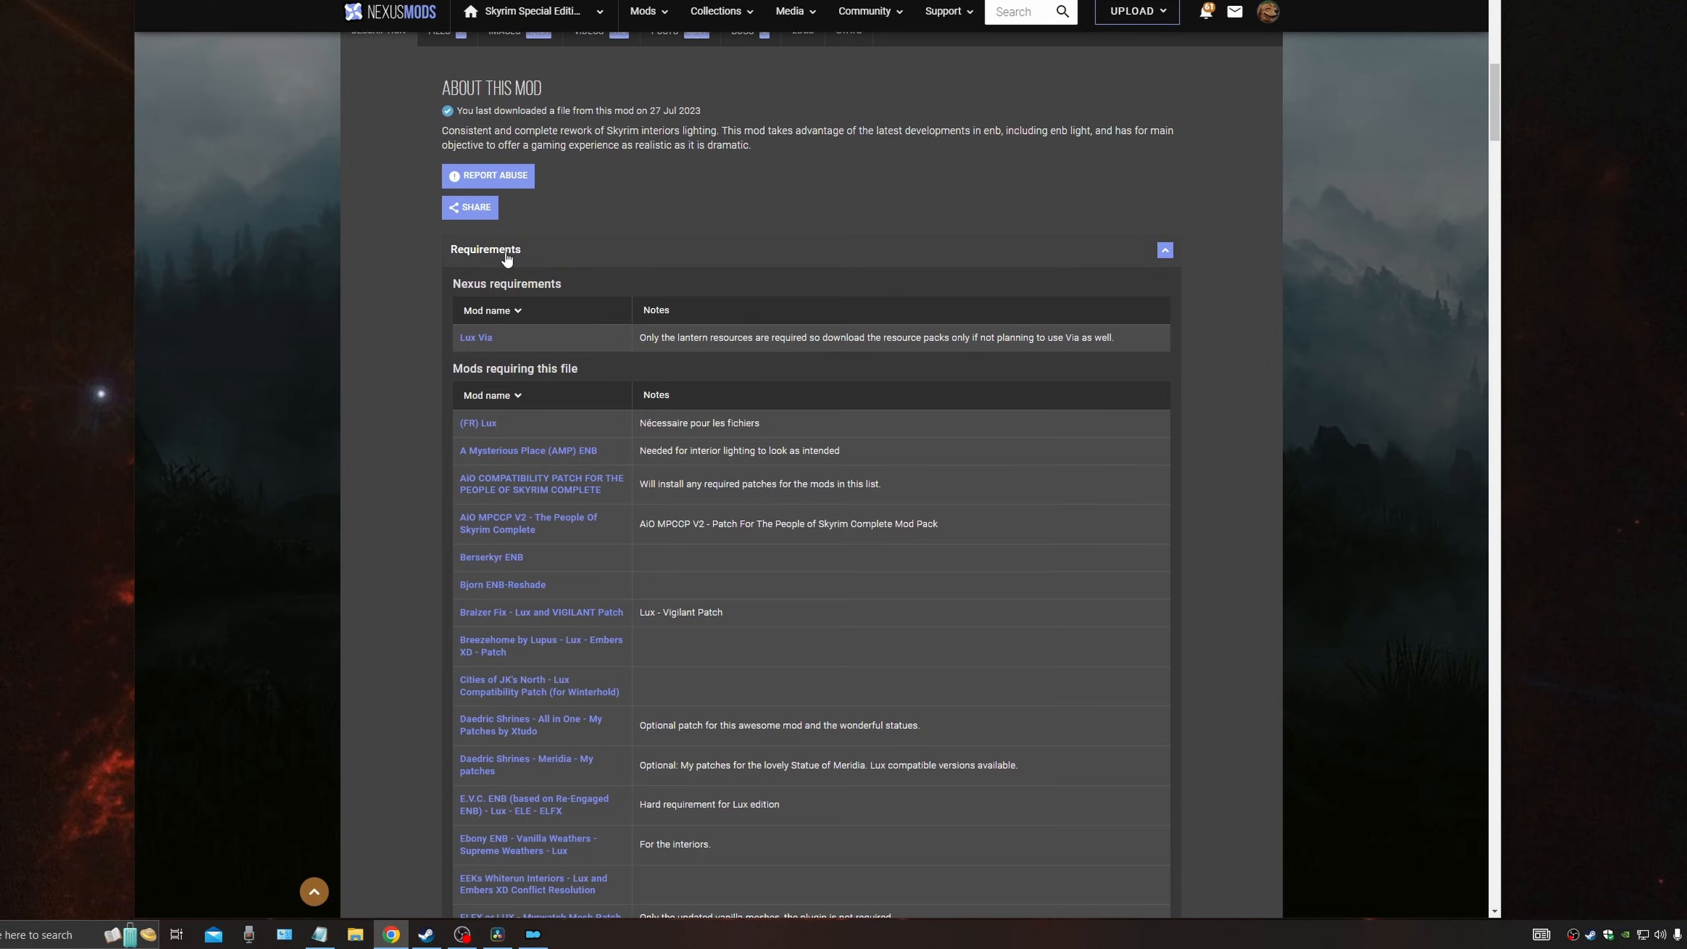
click(478, 338)
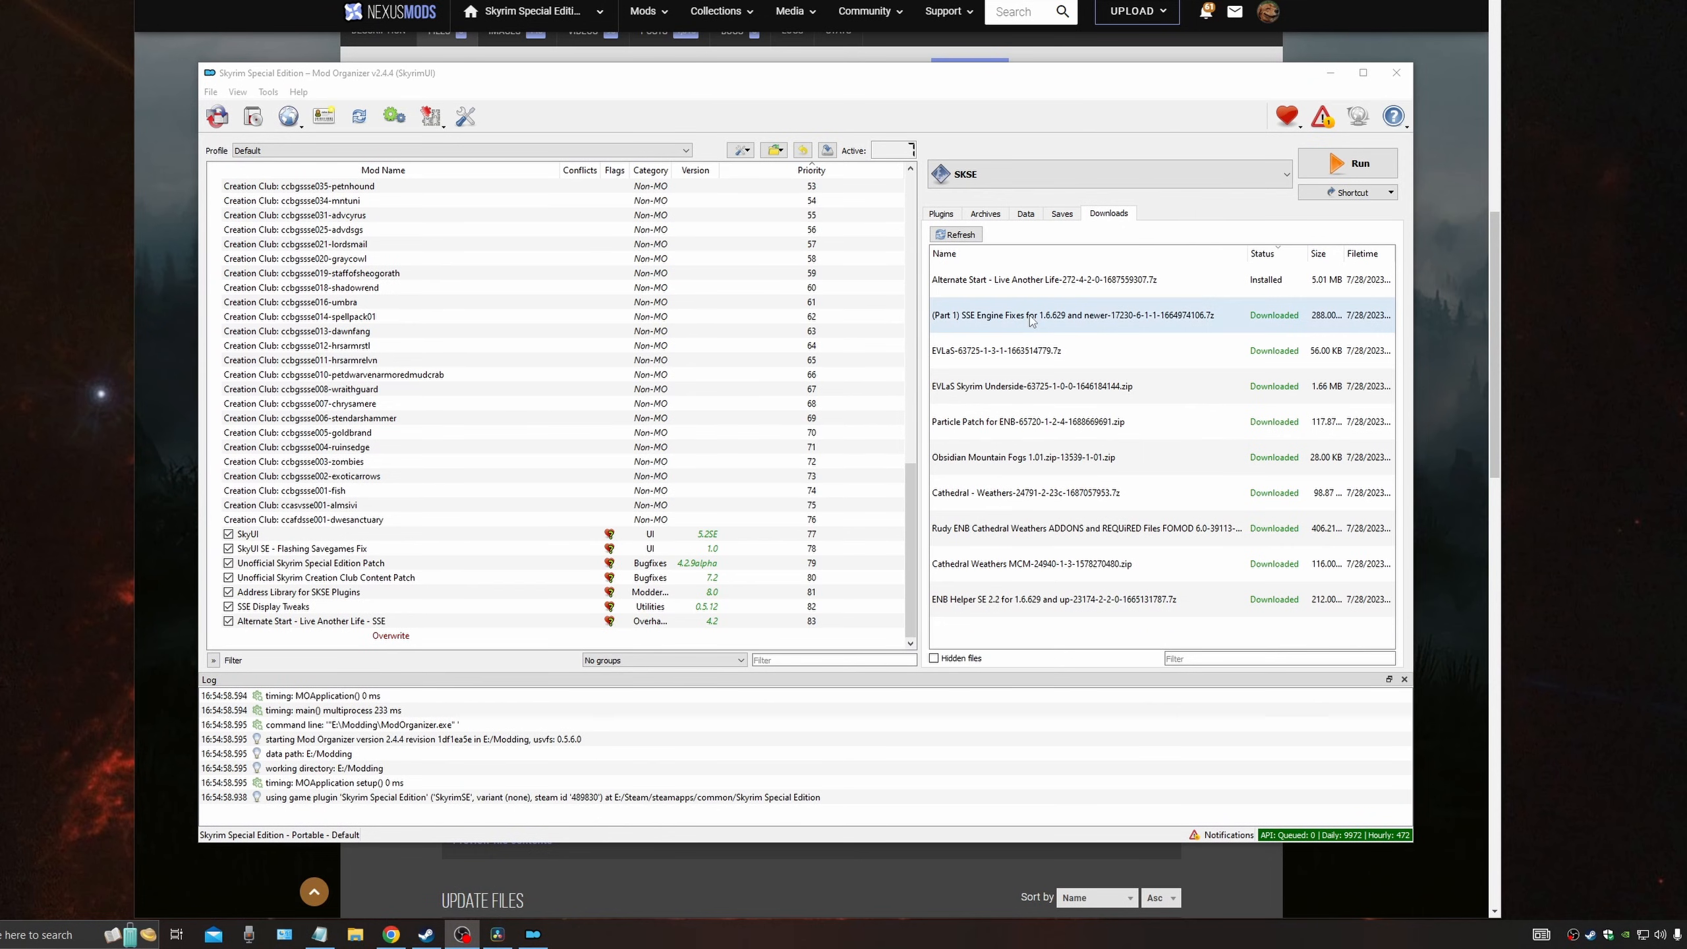
Step: In Mod Organizer, install (Part 1) SSE Engine Fixes for 1.6.629 and newer under its suggested name and enable it
double_click(1032, 321)
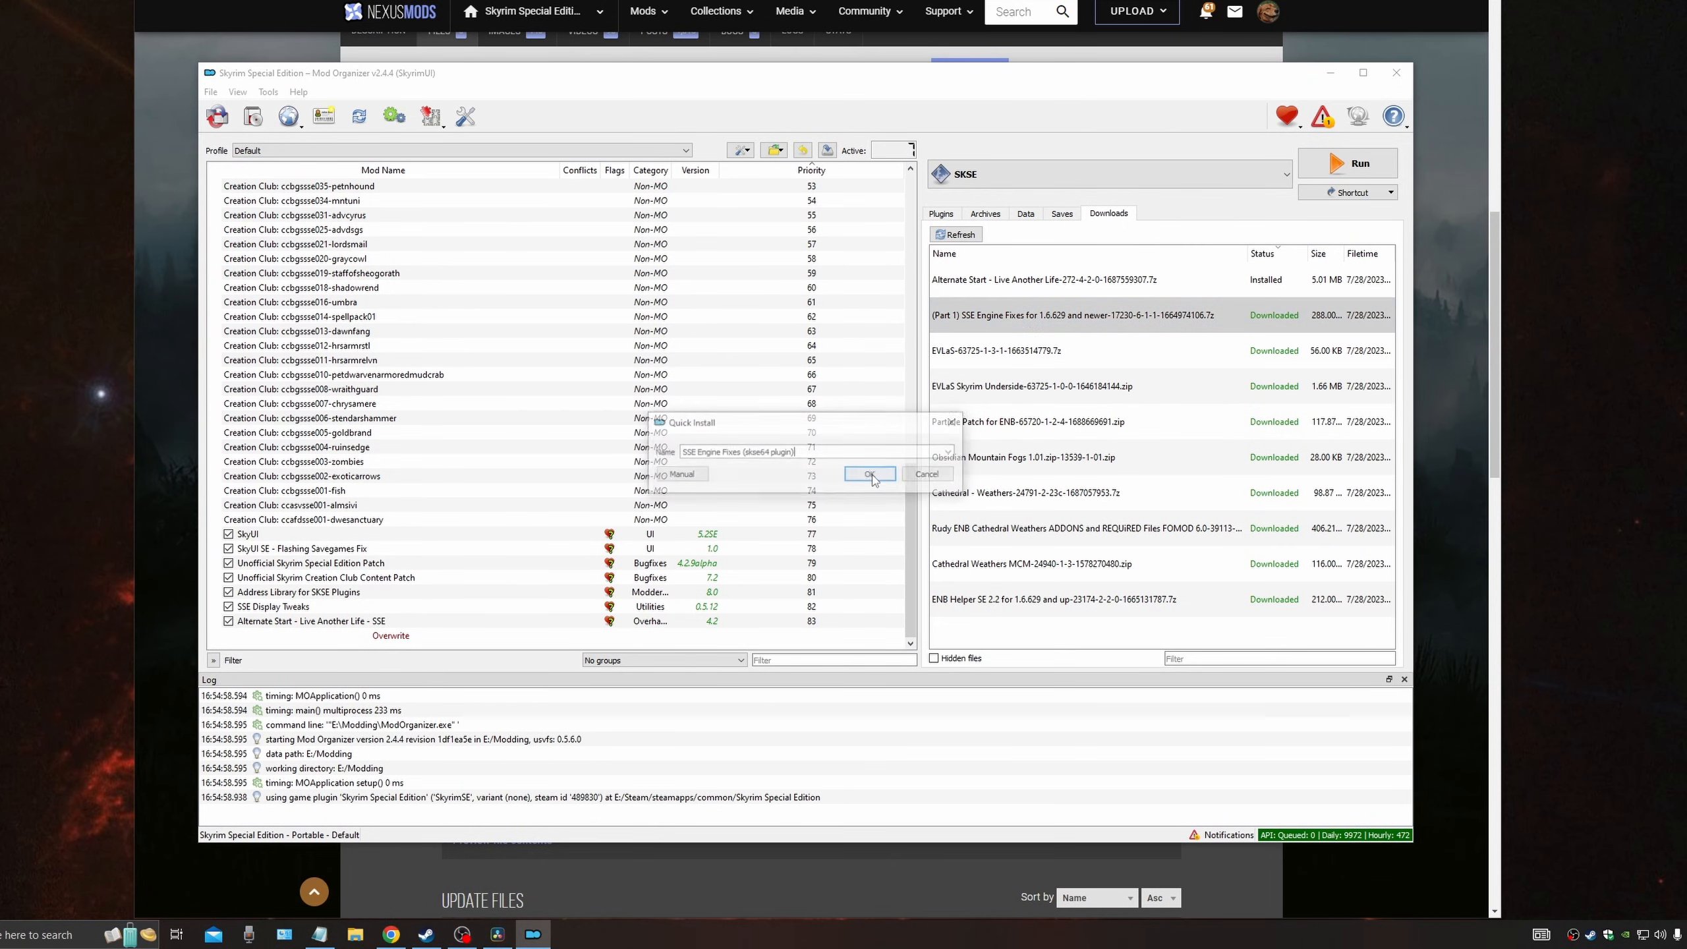
click(871, 475)
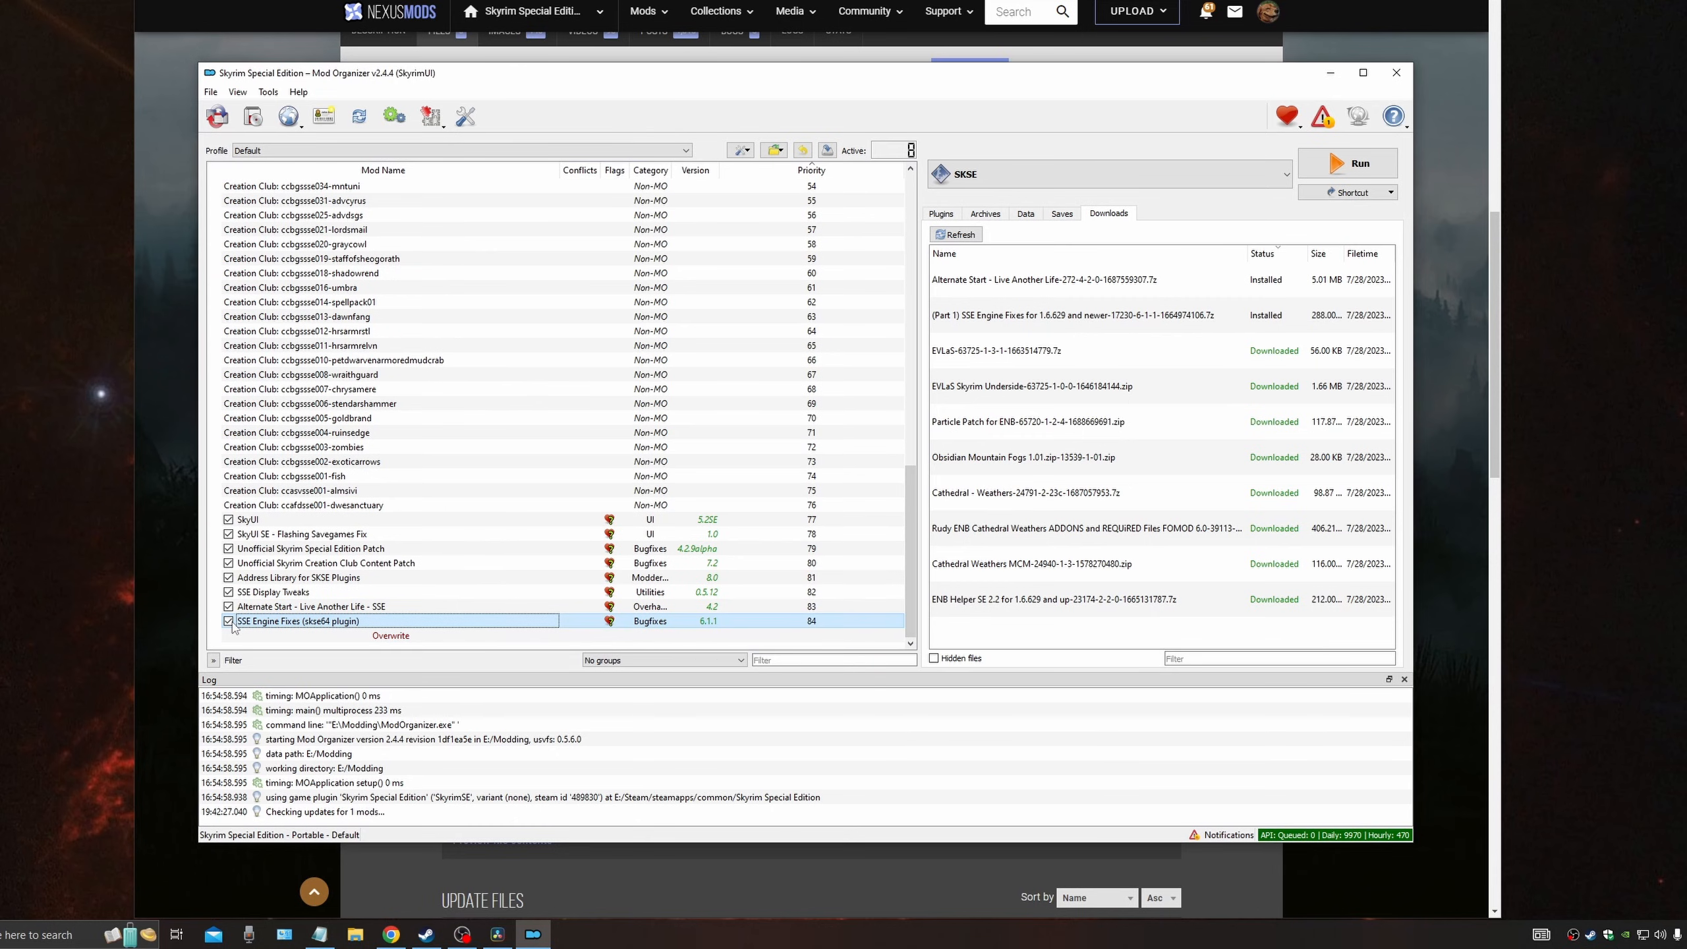
Step: Copy d3dx9_42.dll, tbb.dll and tbbmalloc.dll from the (Part 2) Engine Fixes folder in Downloads
click(356, 934)
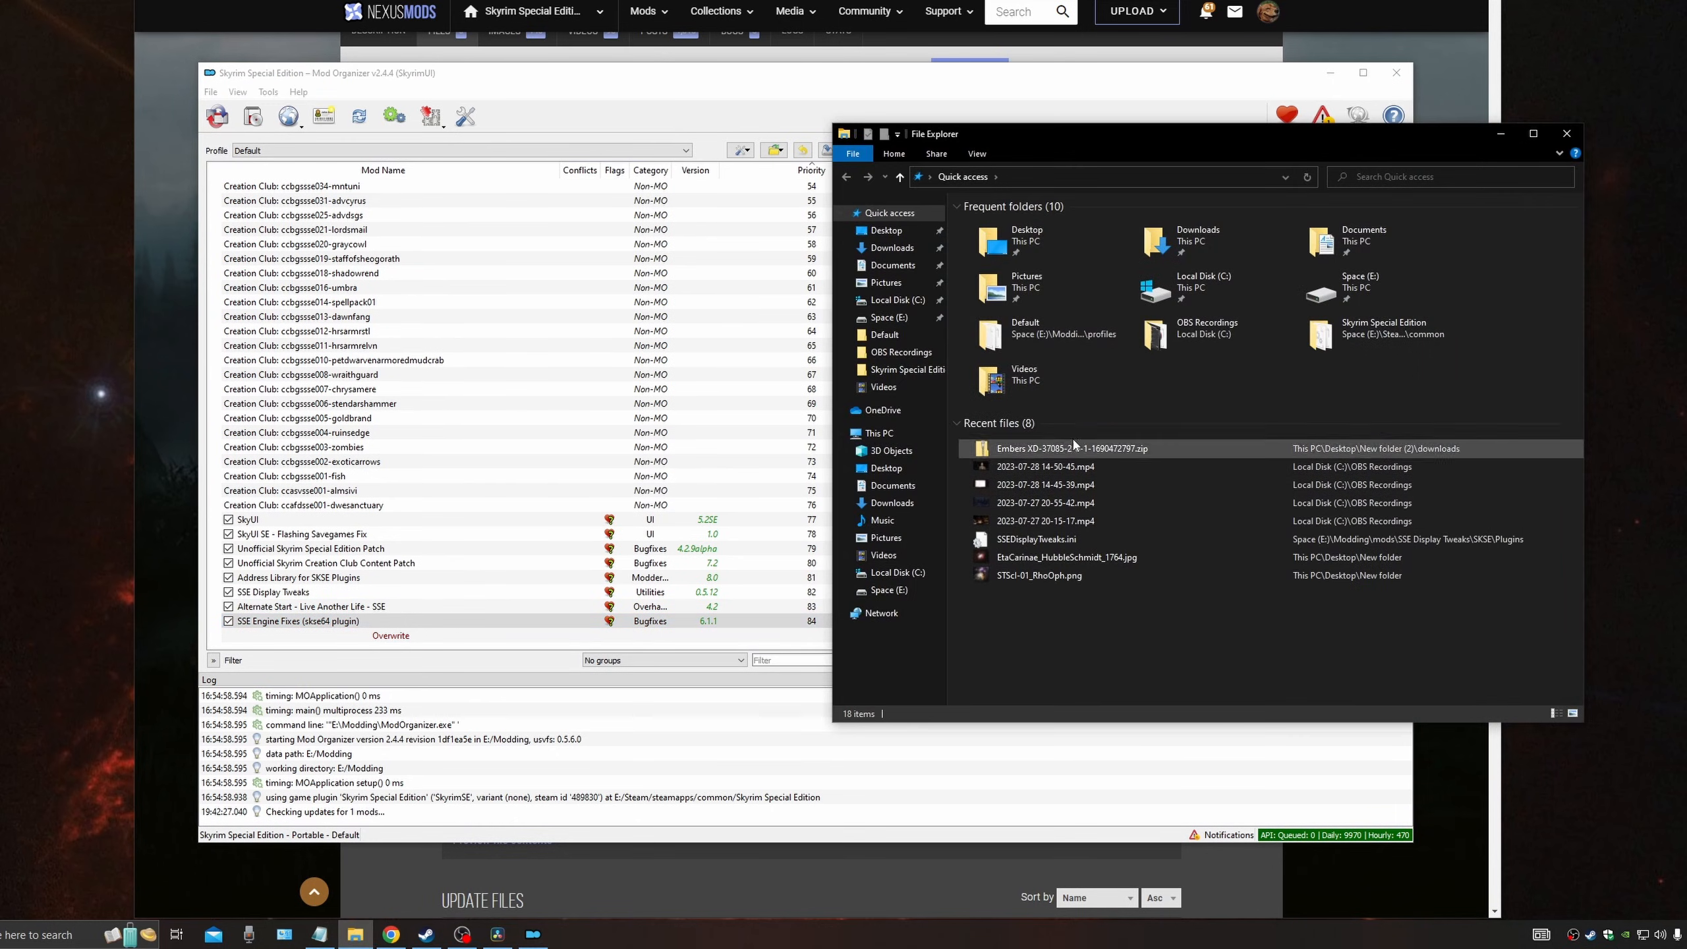
drag(1092, 136, 629, 153)
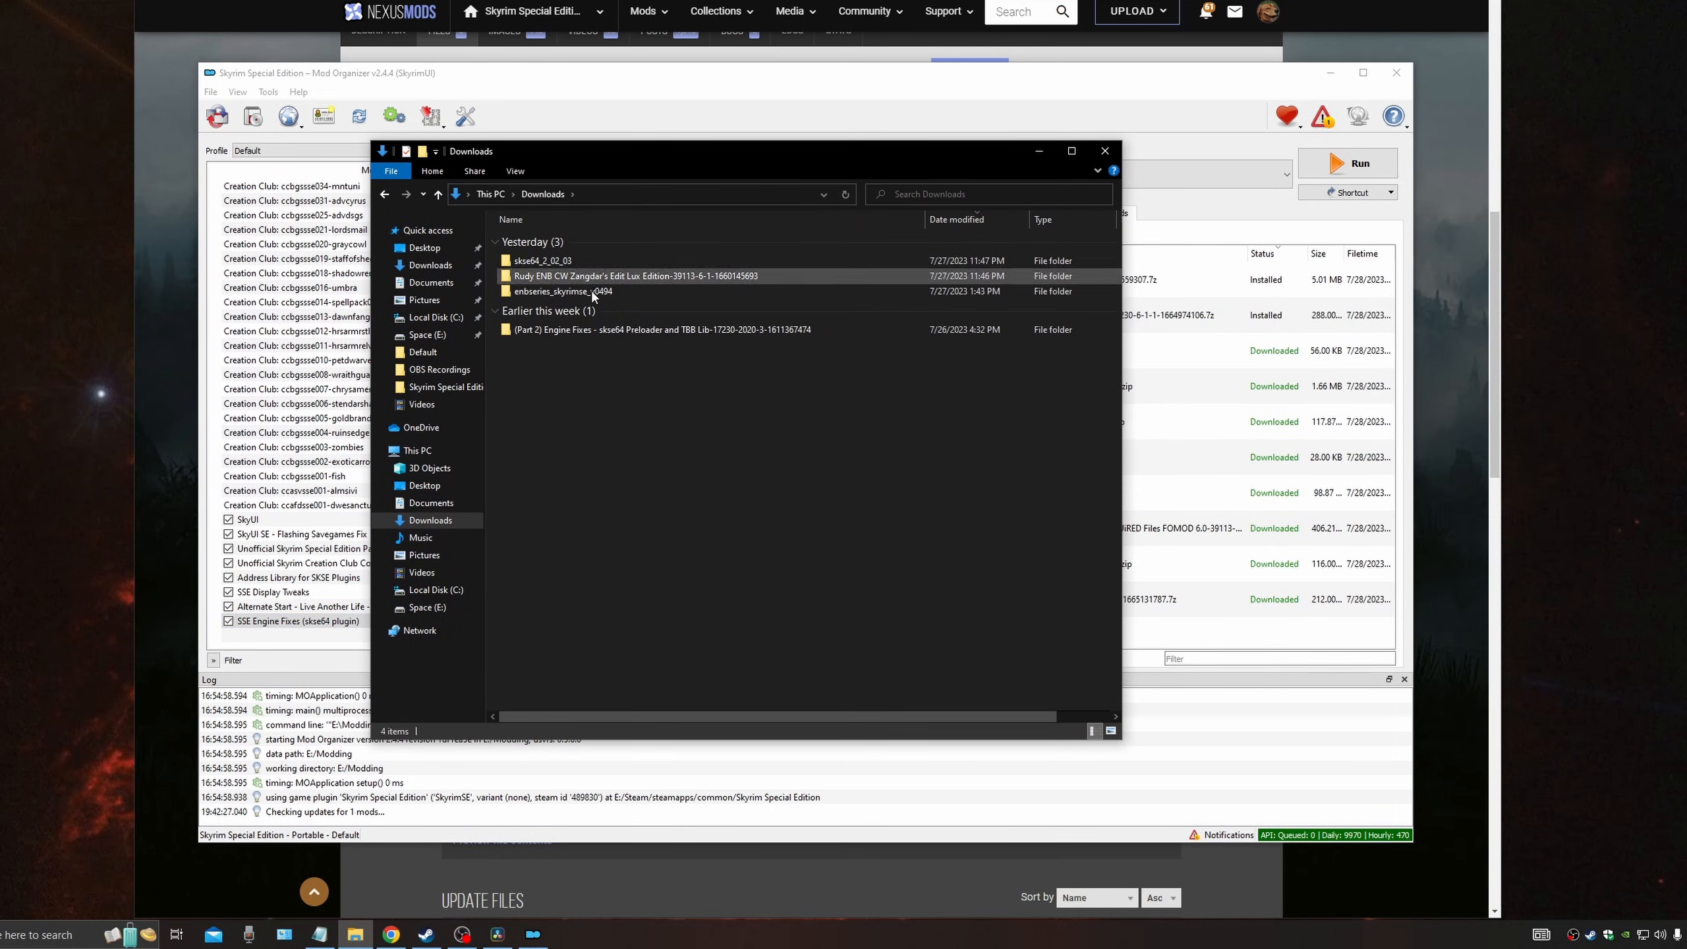
double_click(576, 329)
drag(645, 153, 700, 174)
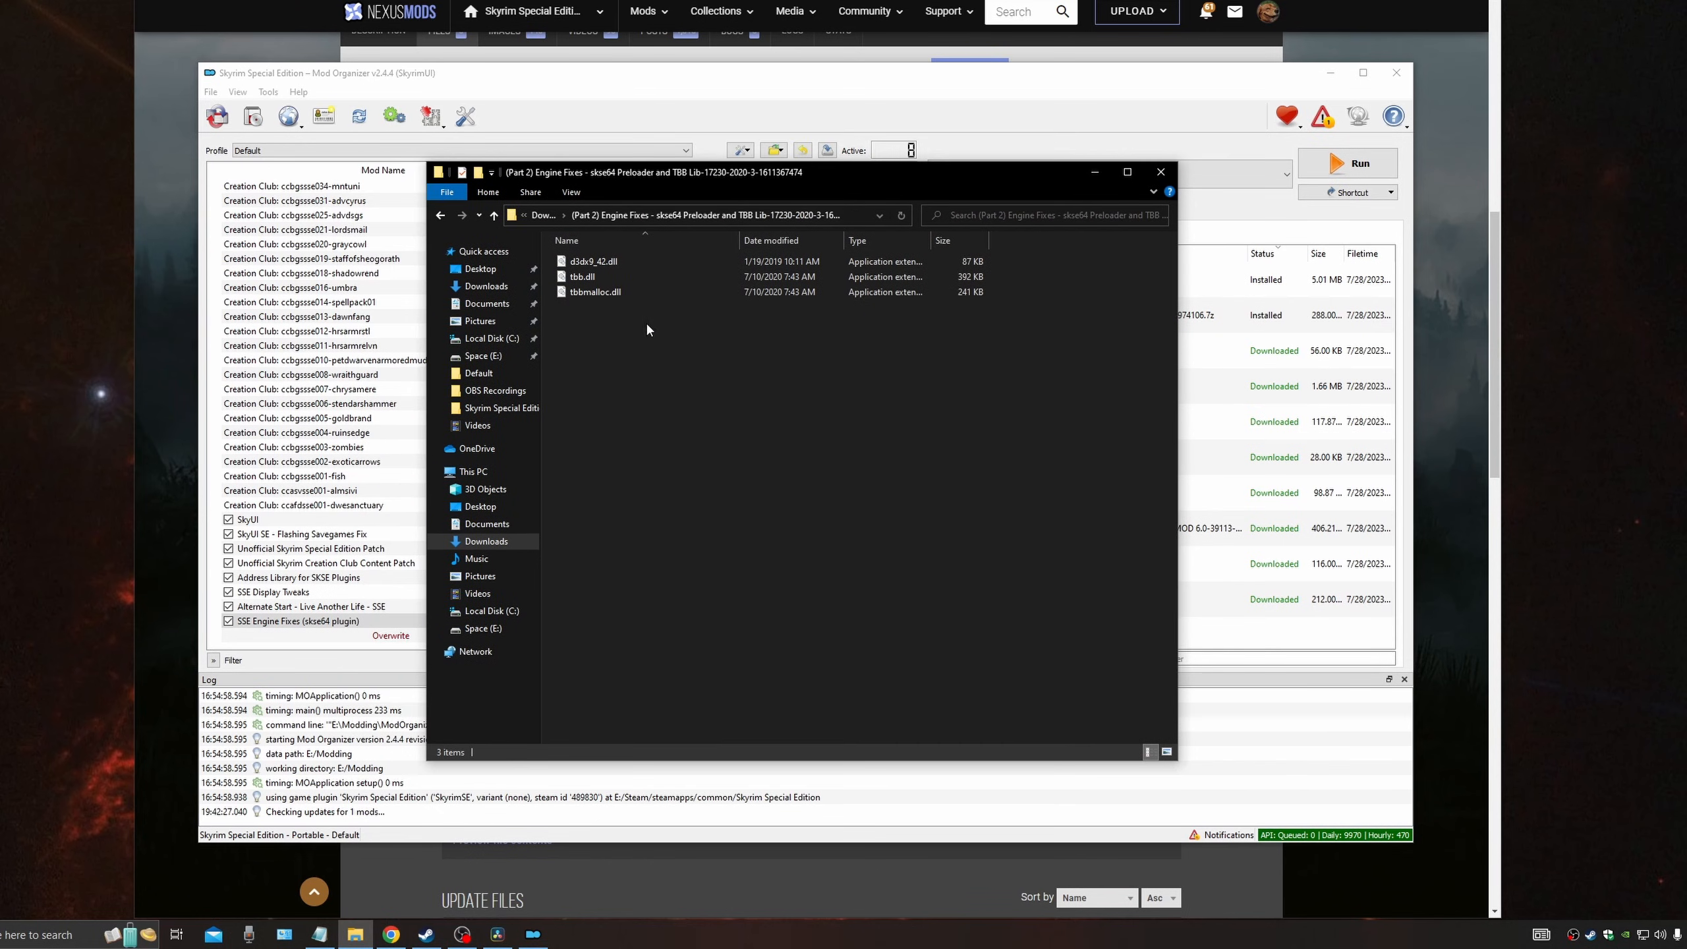
drag(629, 316, 588, 259)
right_click(588, 258)
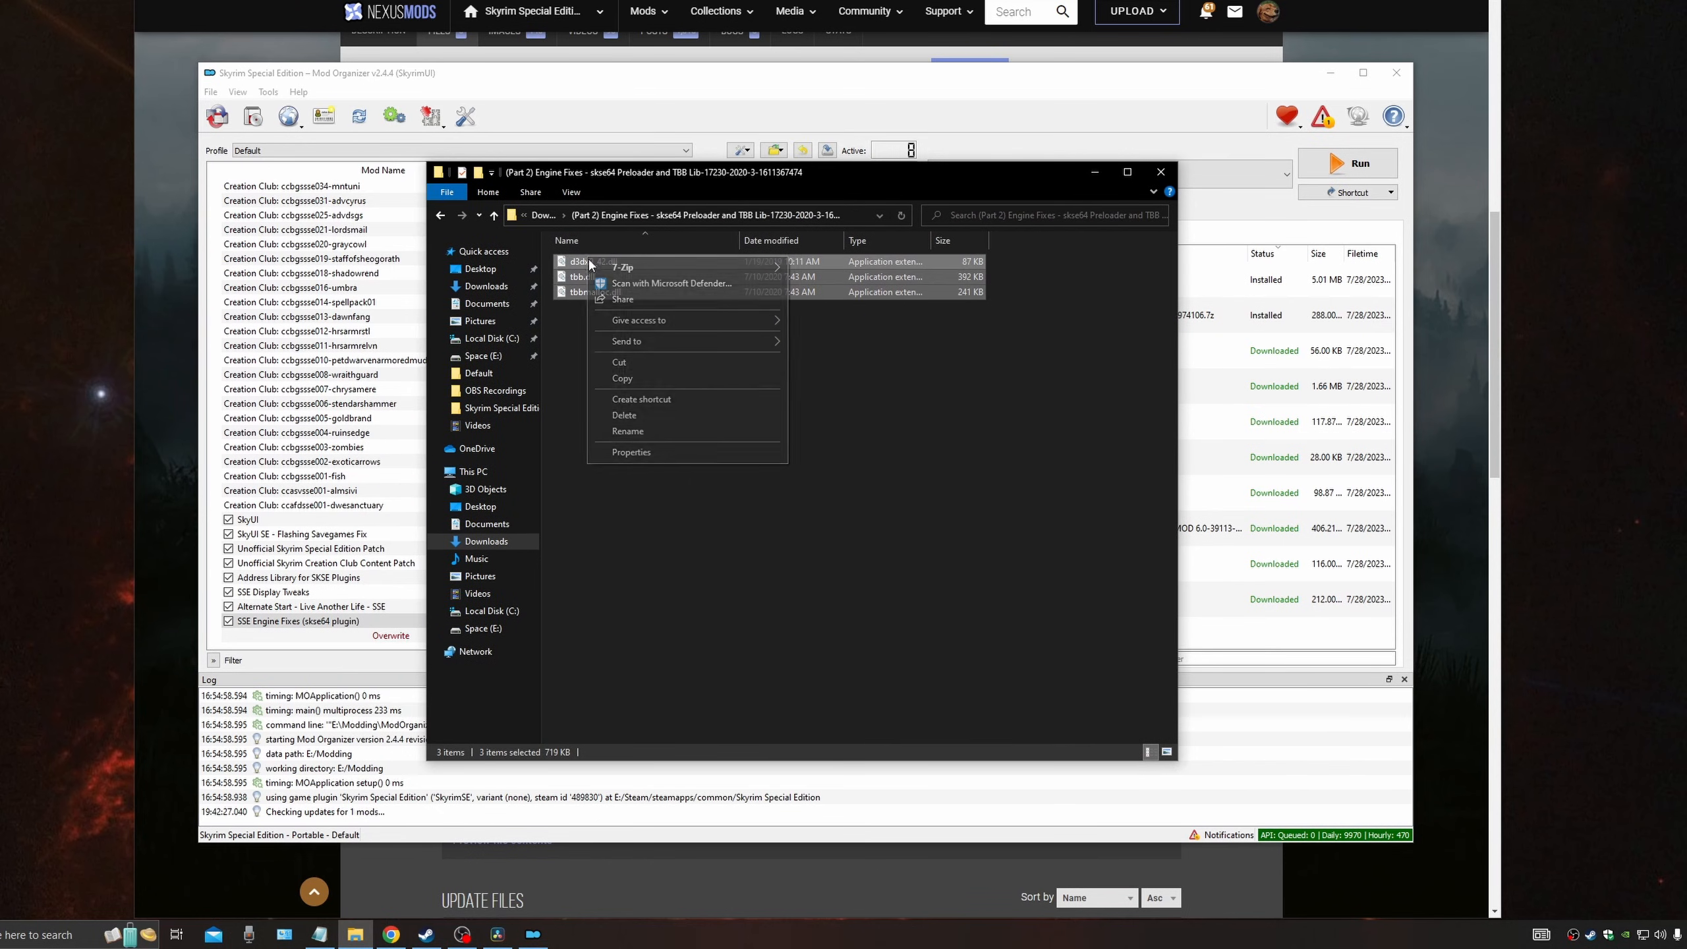
click(622, 380)
Step: Paste the copied Engine Fixes DLLs into the Skyrim Special Edition game folder, replacing the existing files, and close the folder
click(1093, 170)
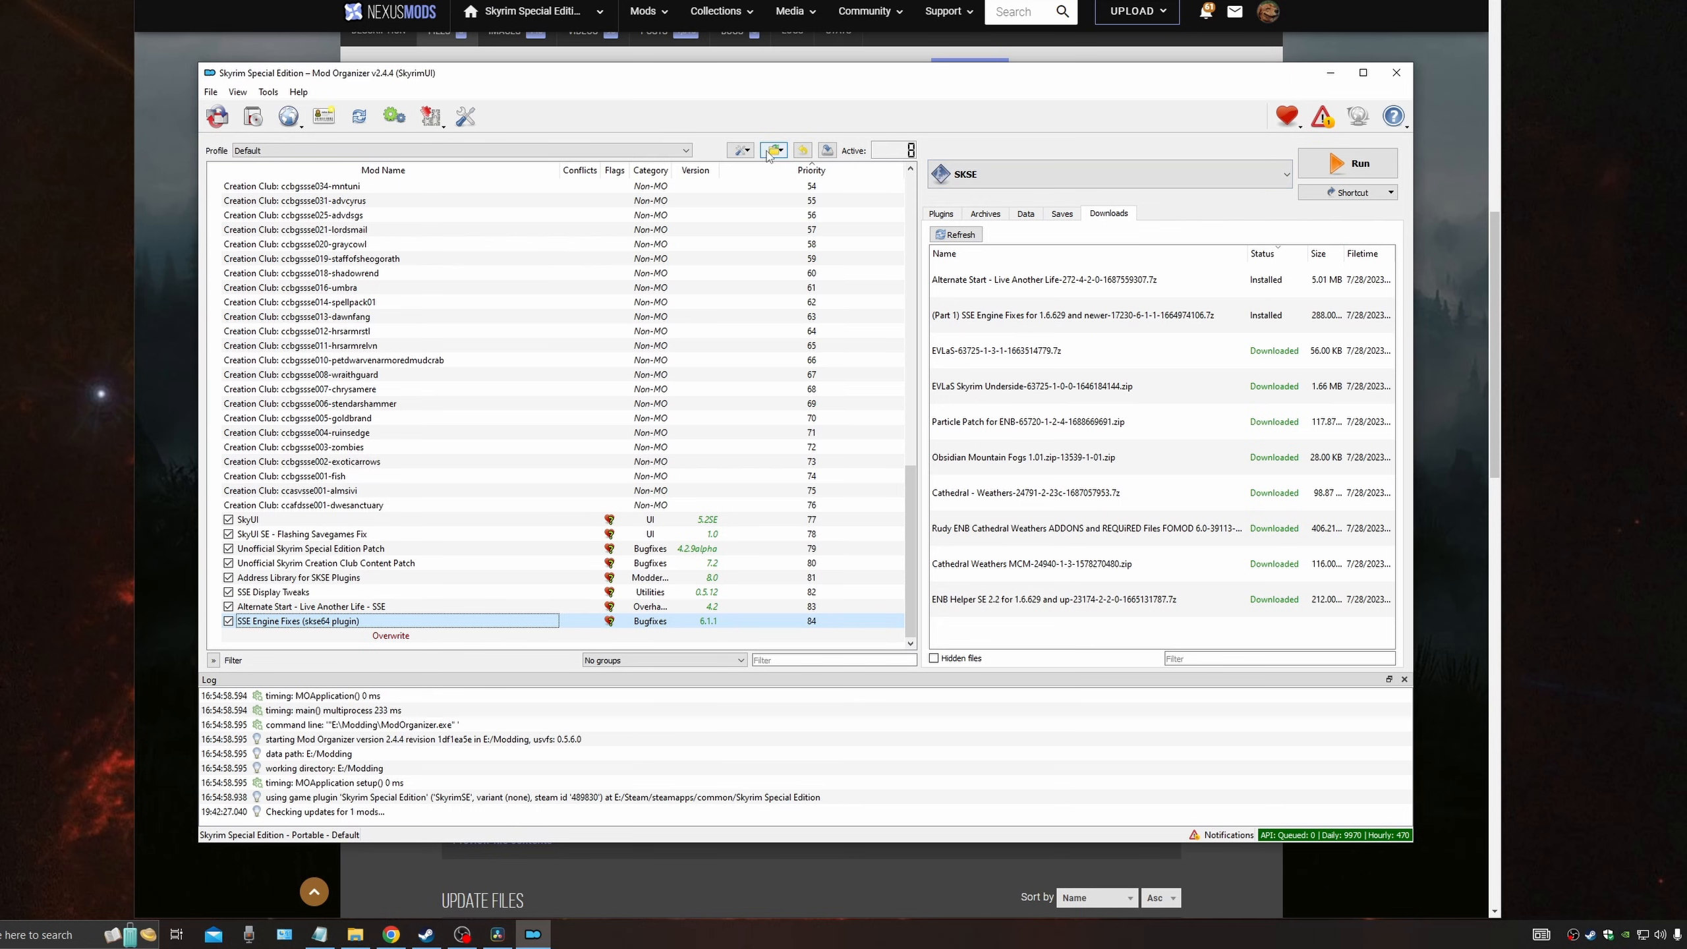
click(773, 151)
click(820, 169)
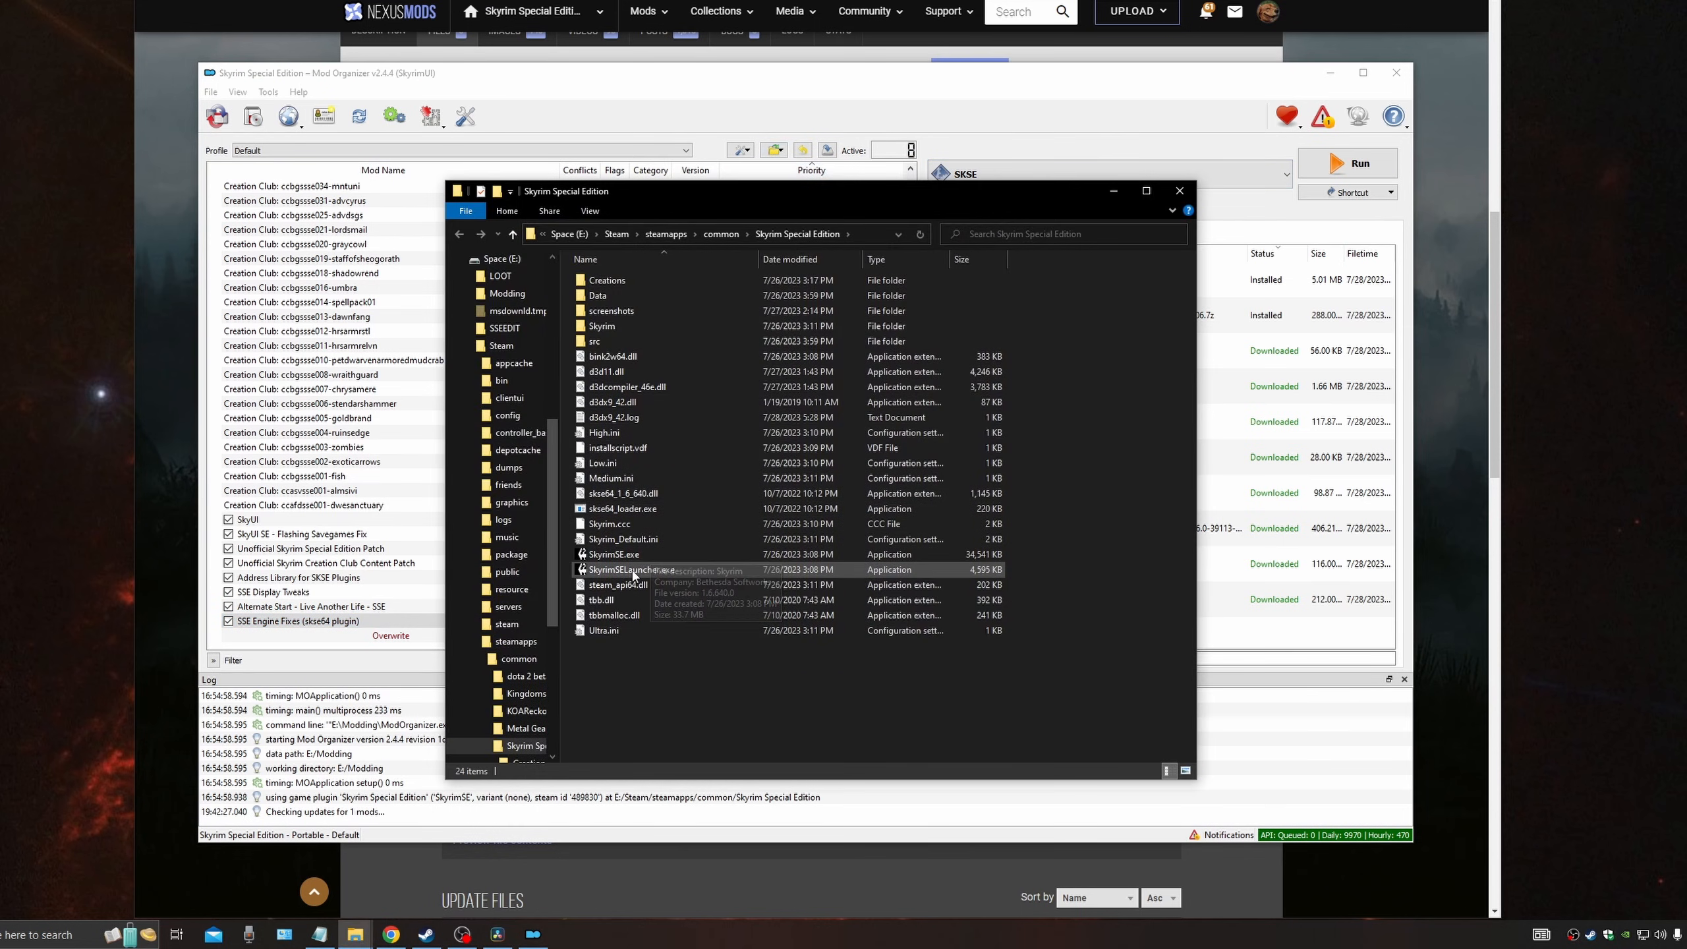
right_click(657, 688)
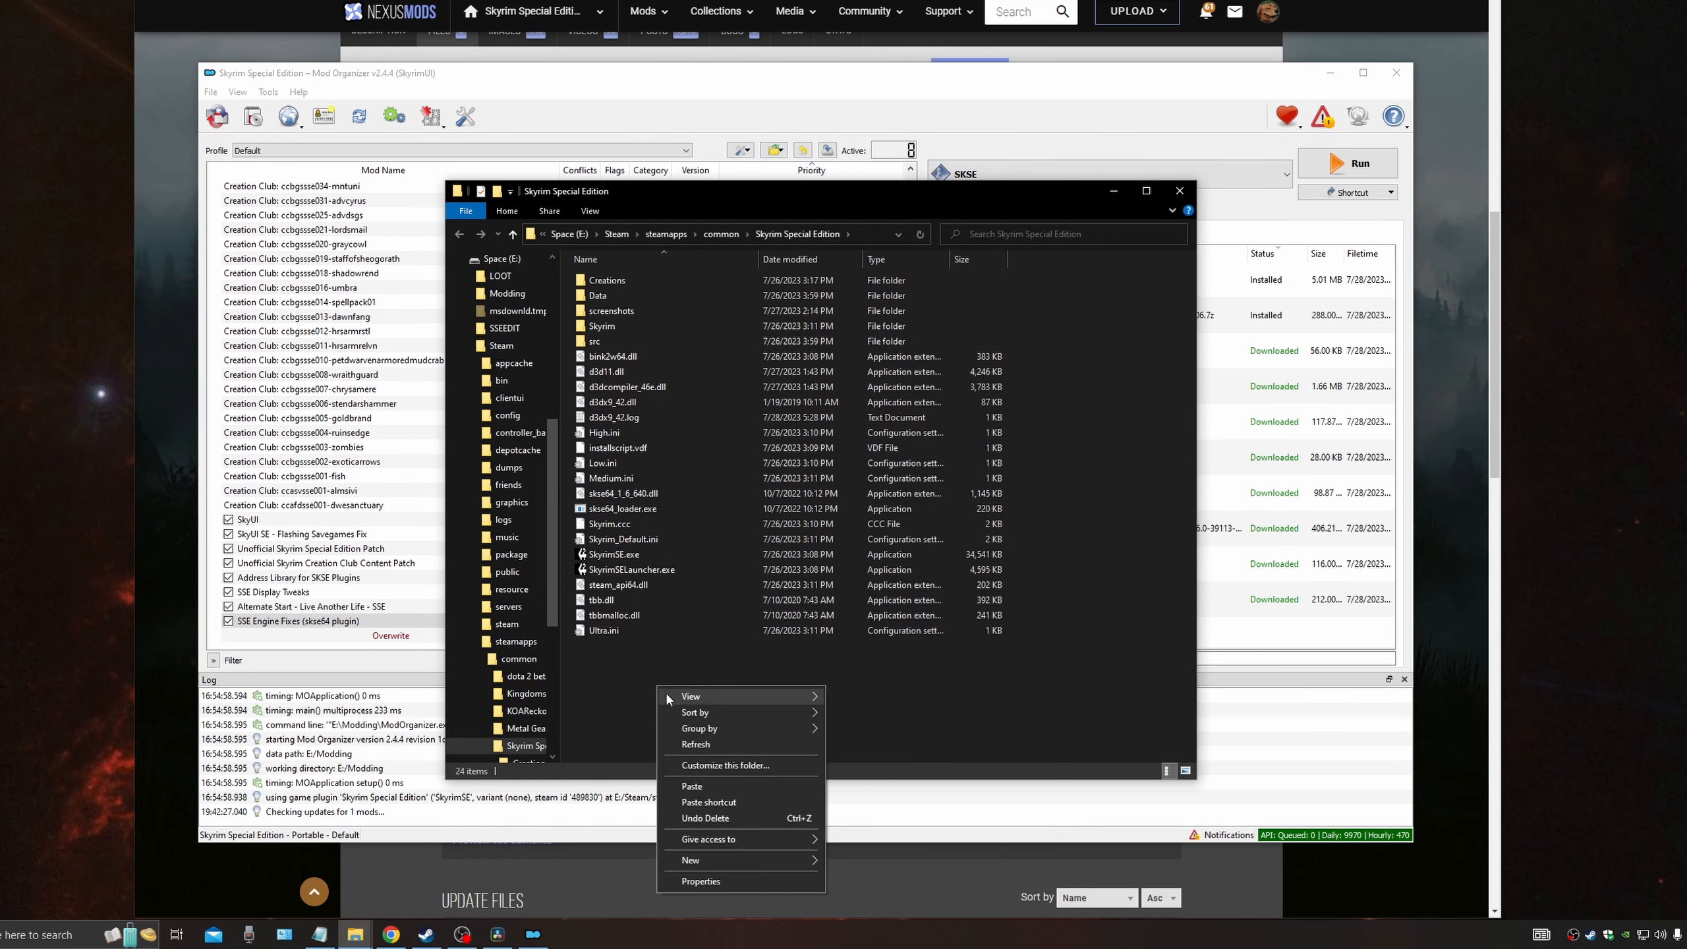
click(702, 784)
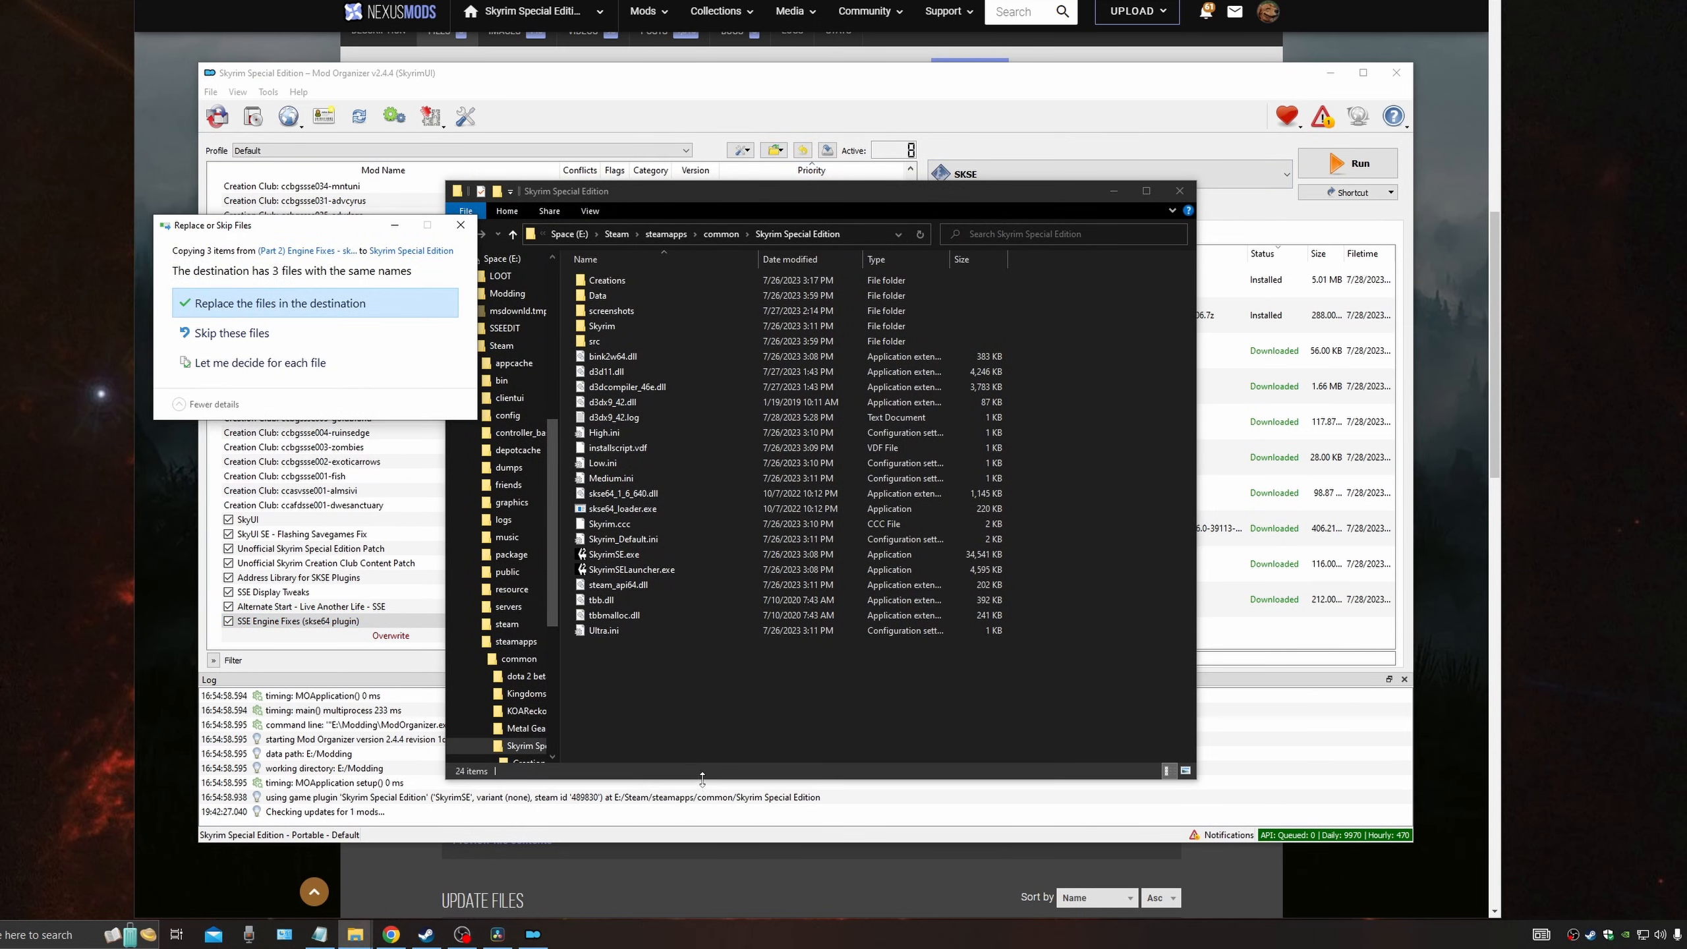
click(271, 304)
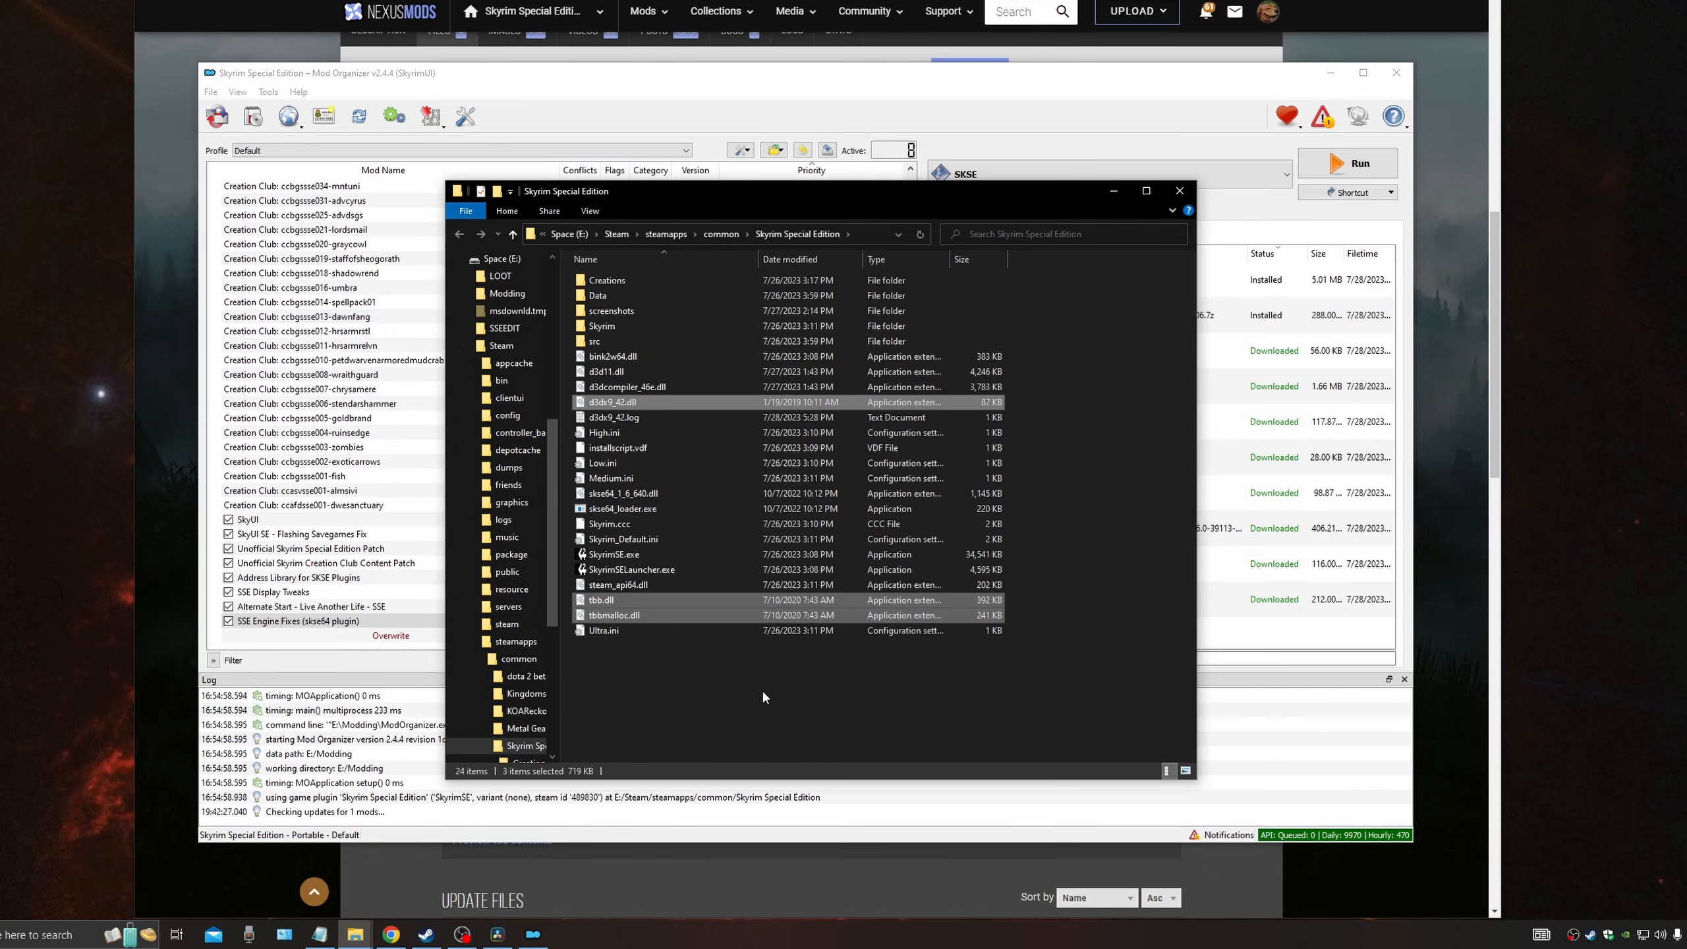
click(768, 650)
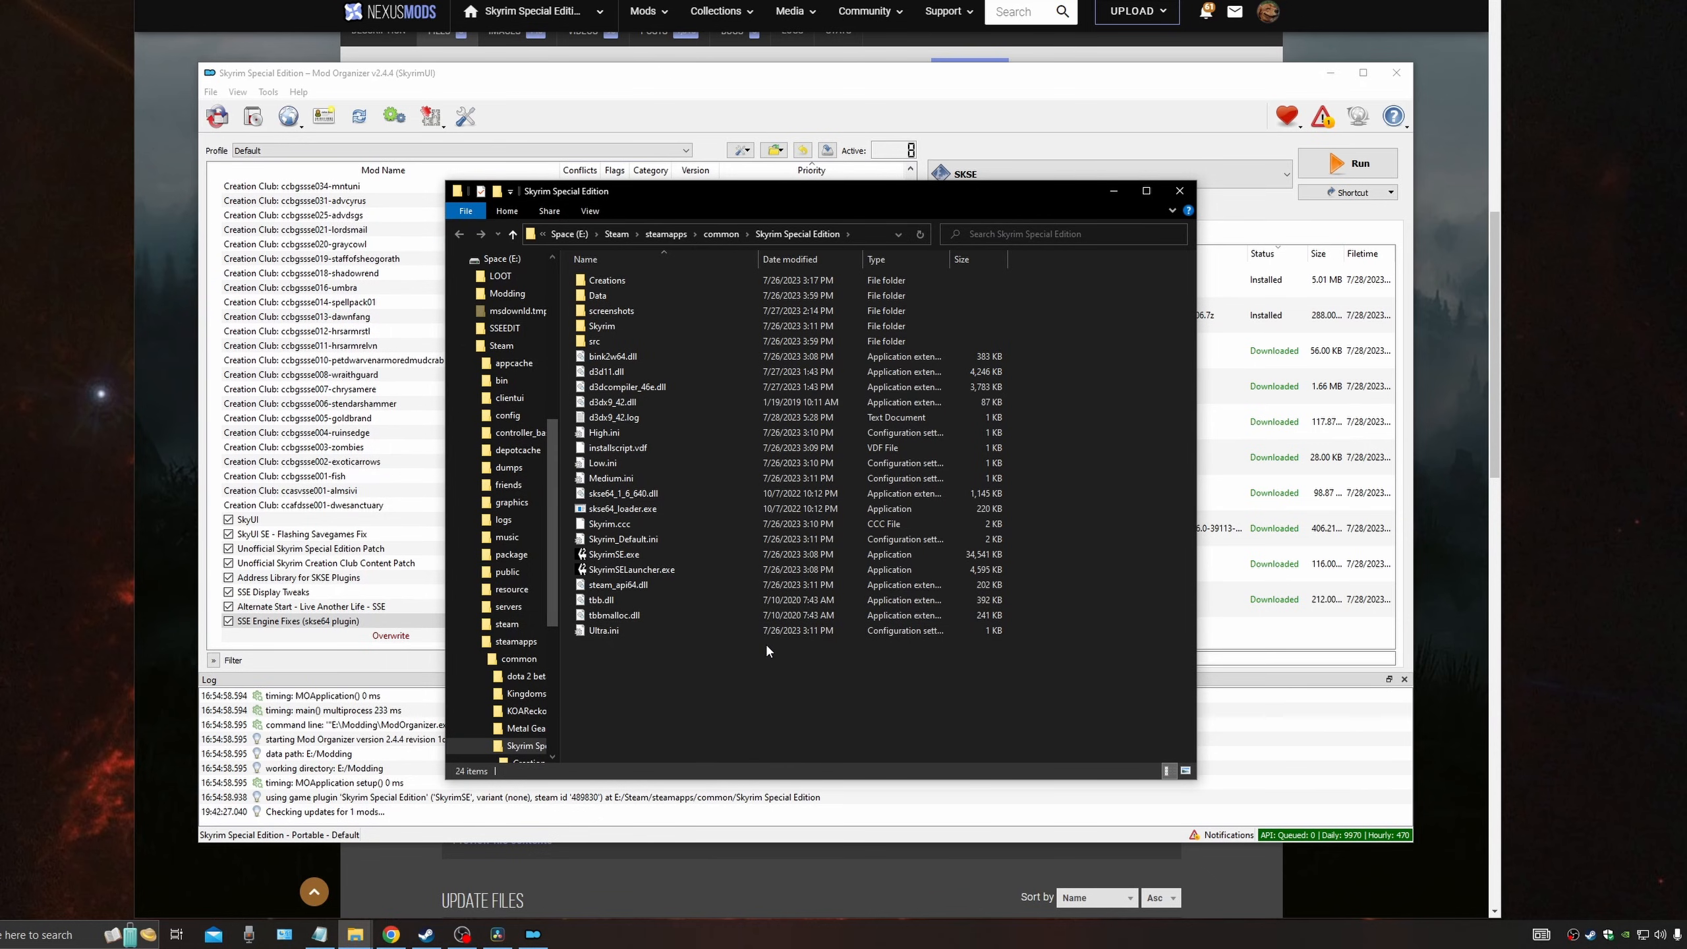
click(1179, 191)
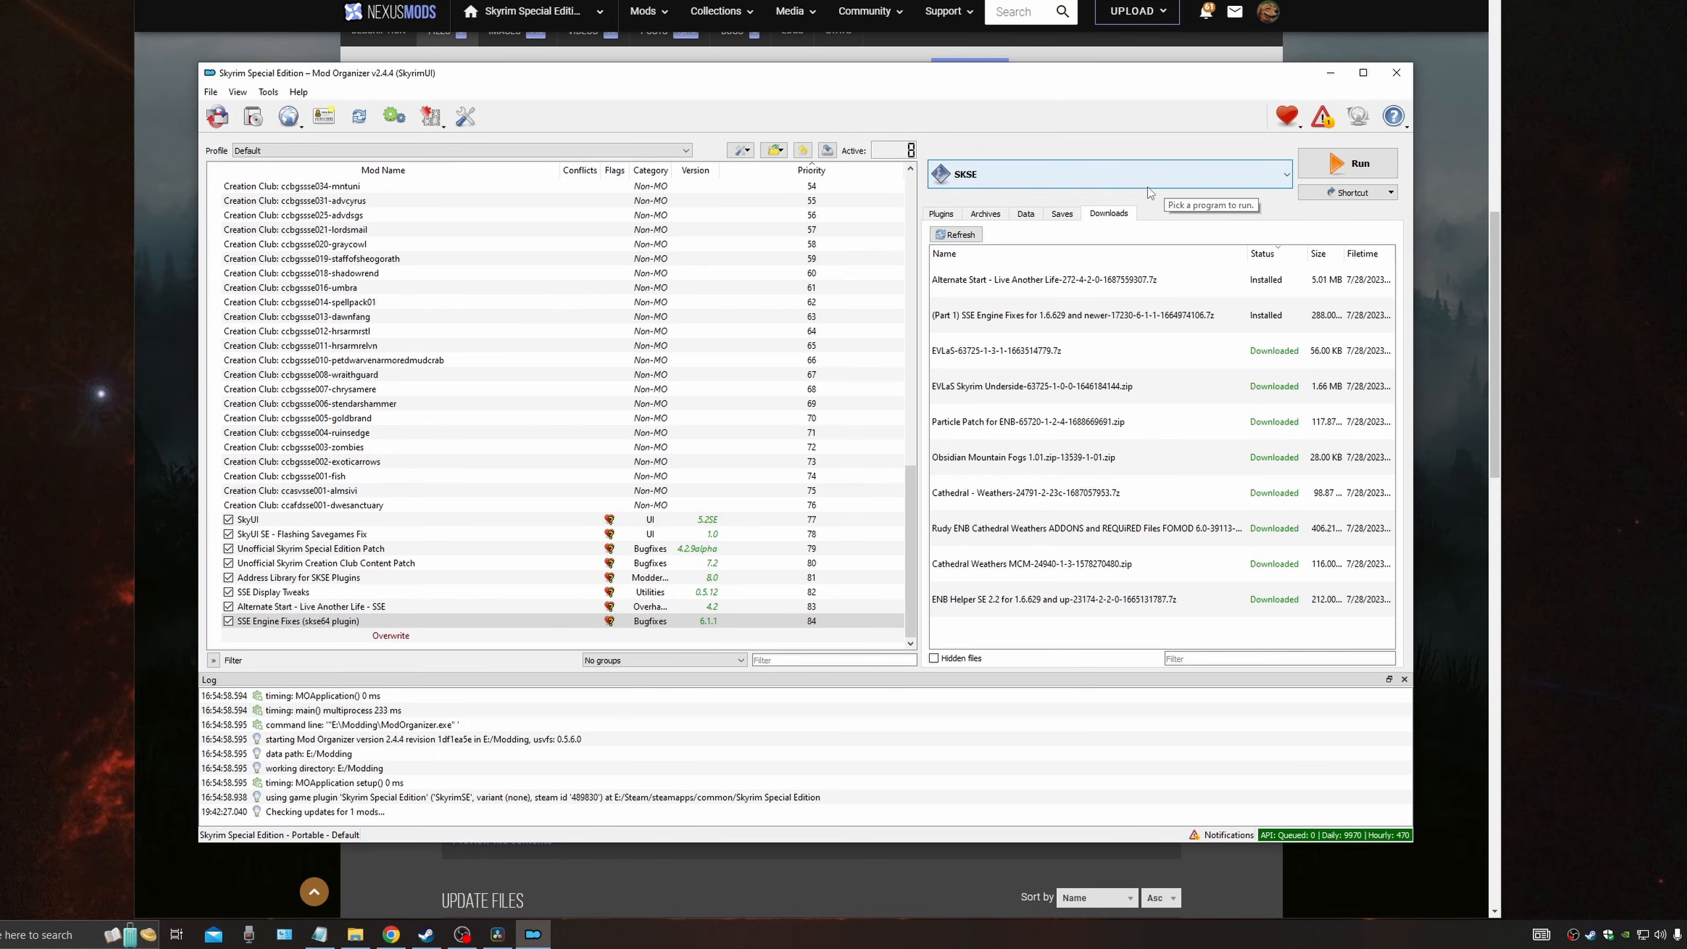
Step: Install Cathedral Weathers and Seasons and Cathedral Weathers MCM from the downloads under their suggested names and enable both mods
double_click(996, 495)
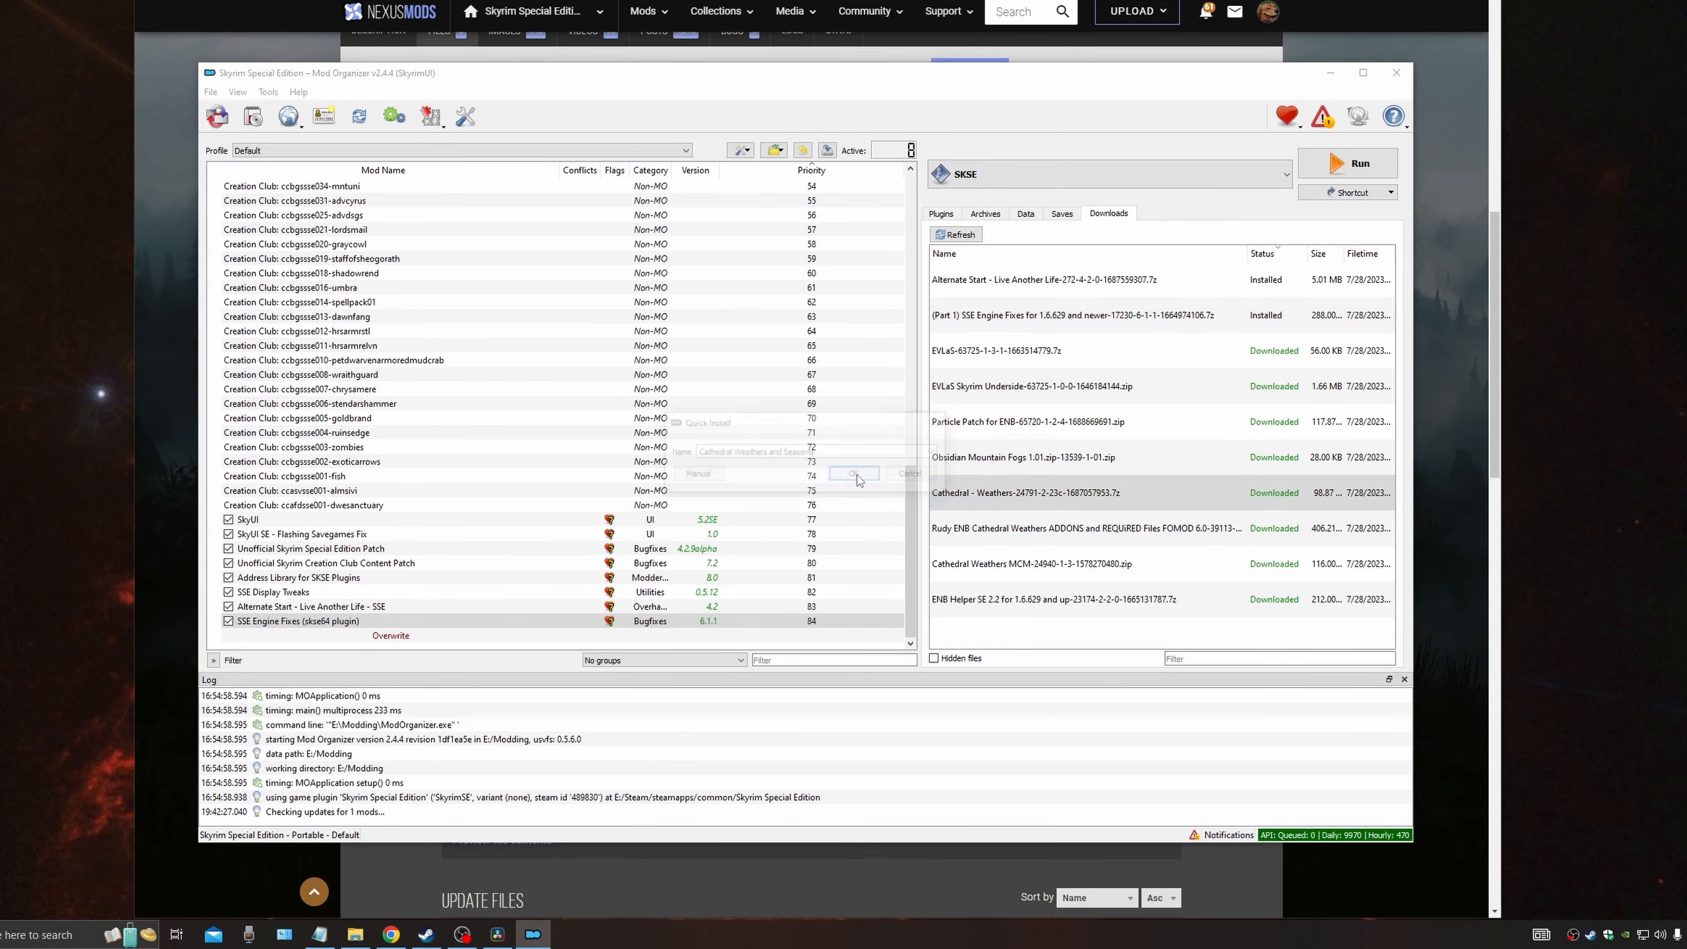
key(Return)
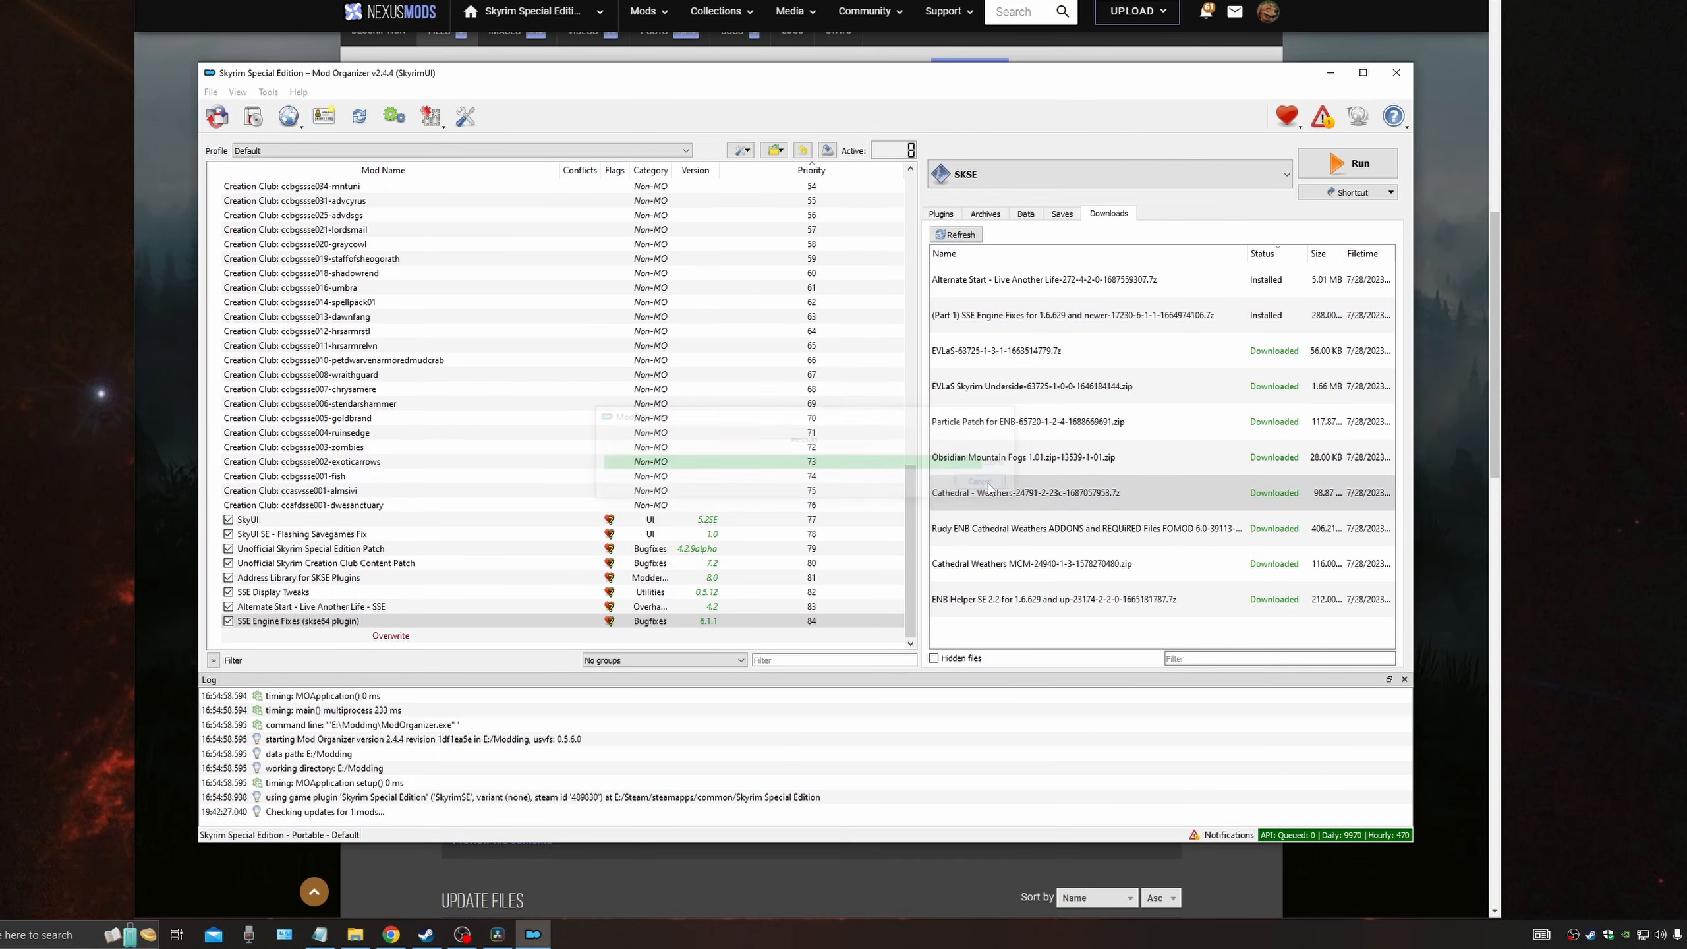
click(228, 636)
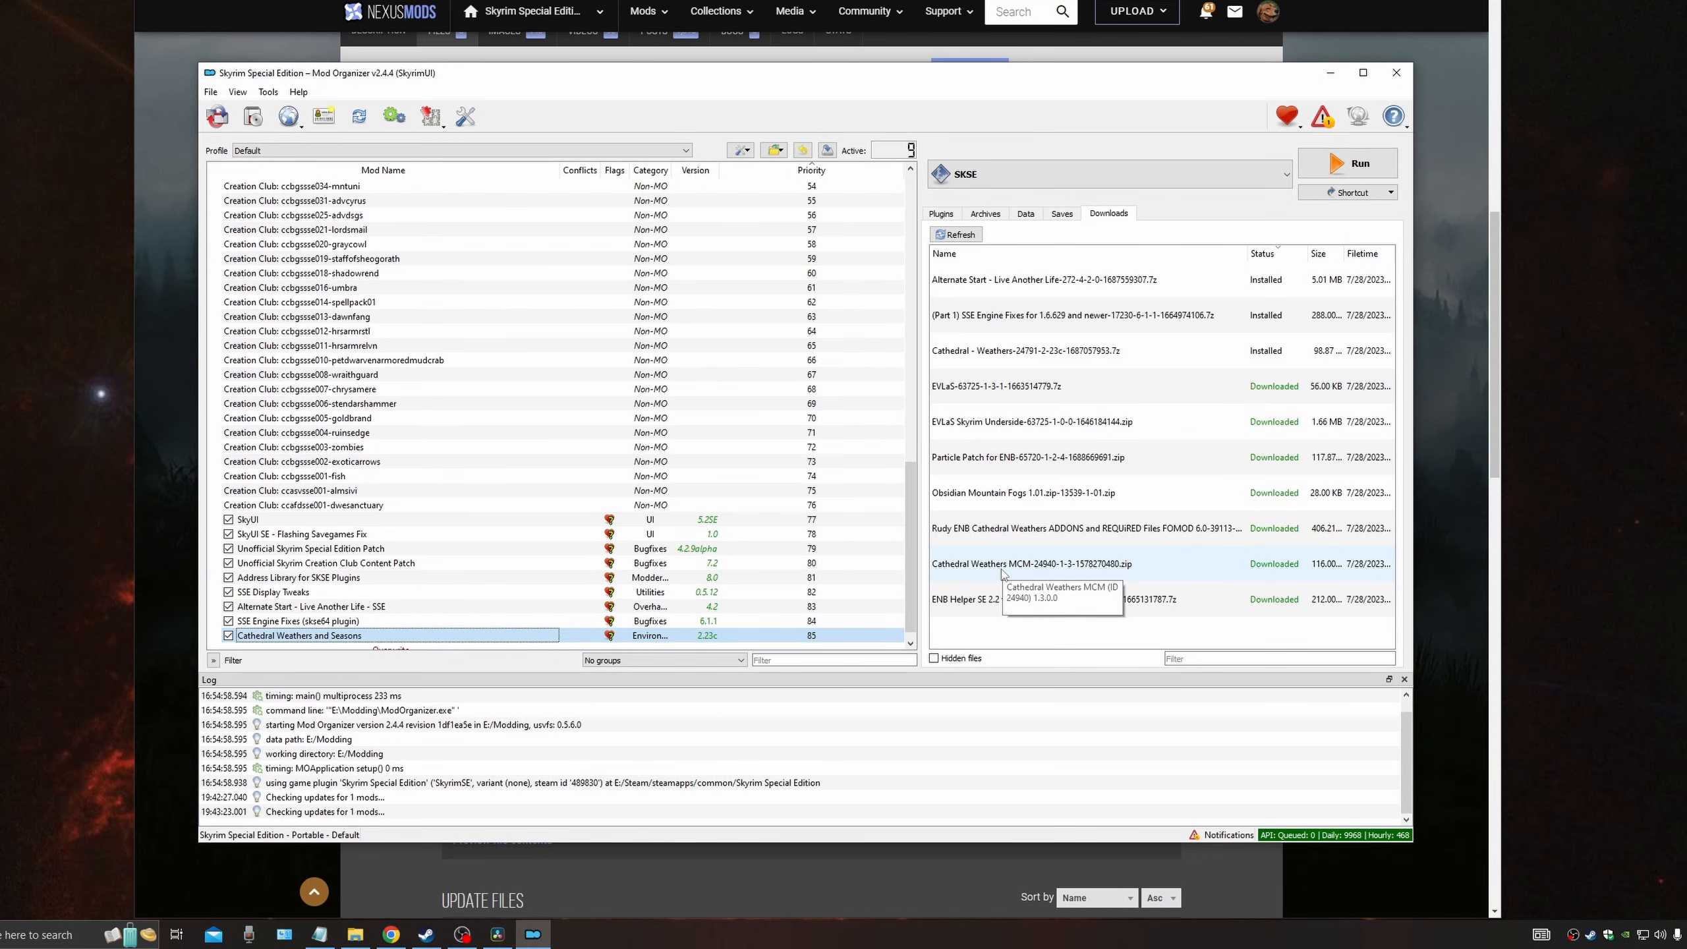
double_click(1003, 565)
key(Return)
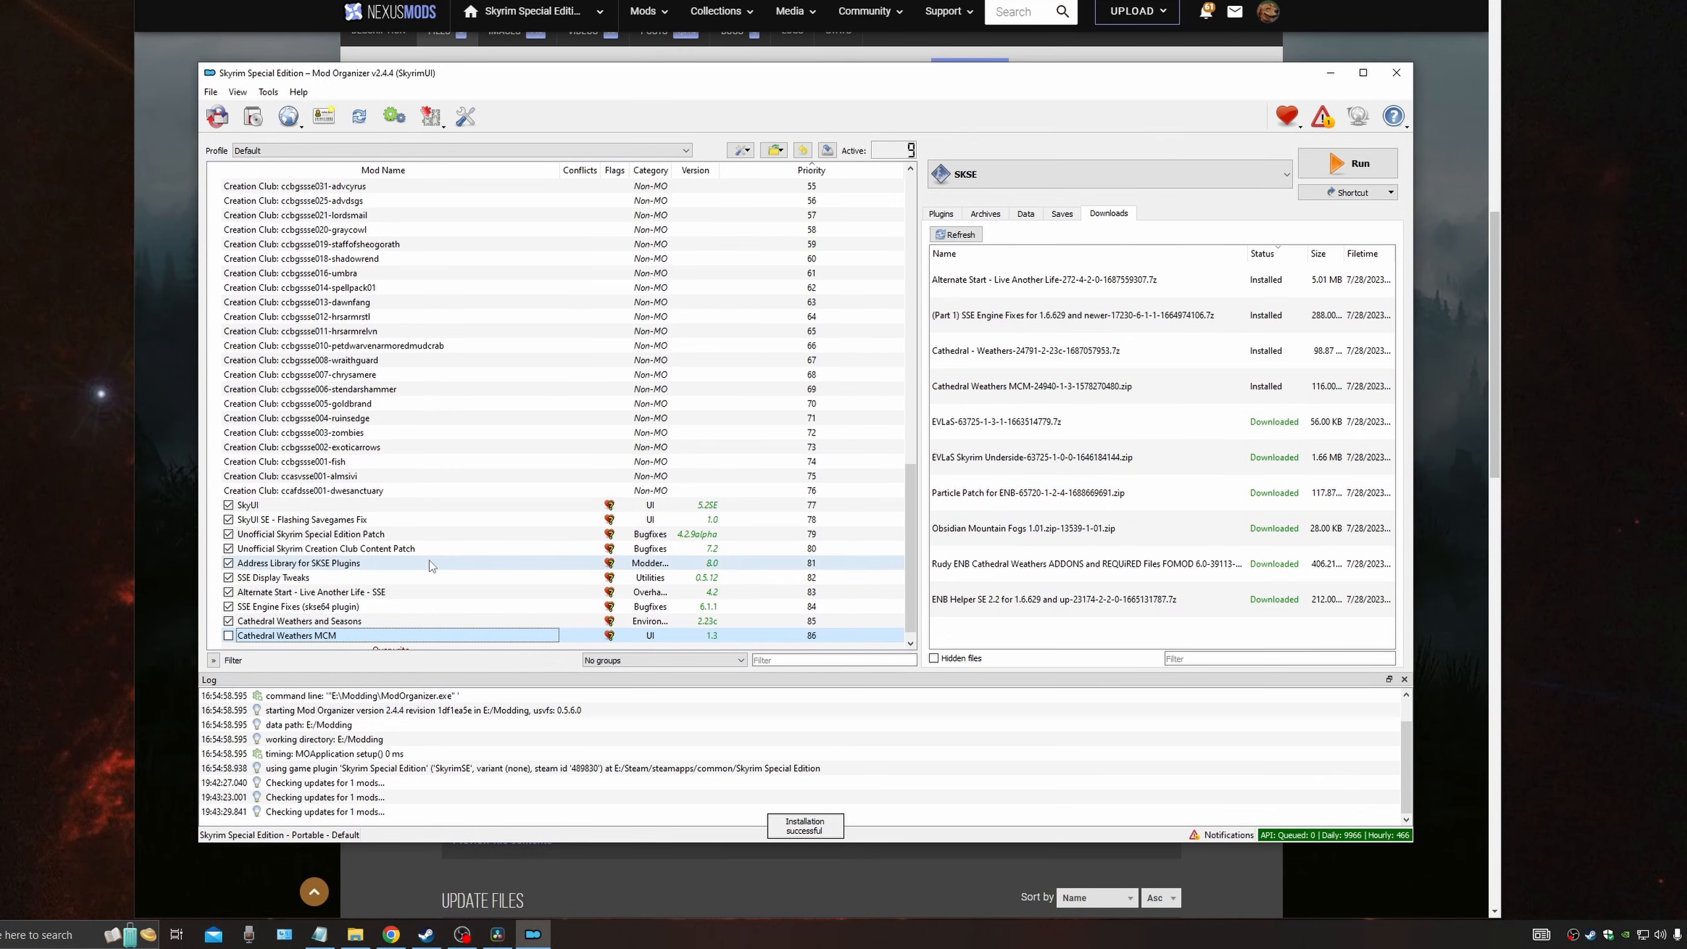
click(228, 636)
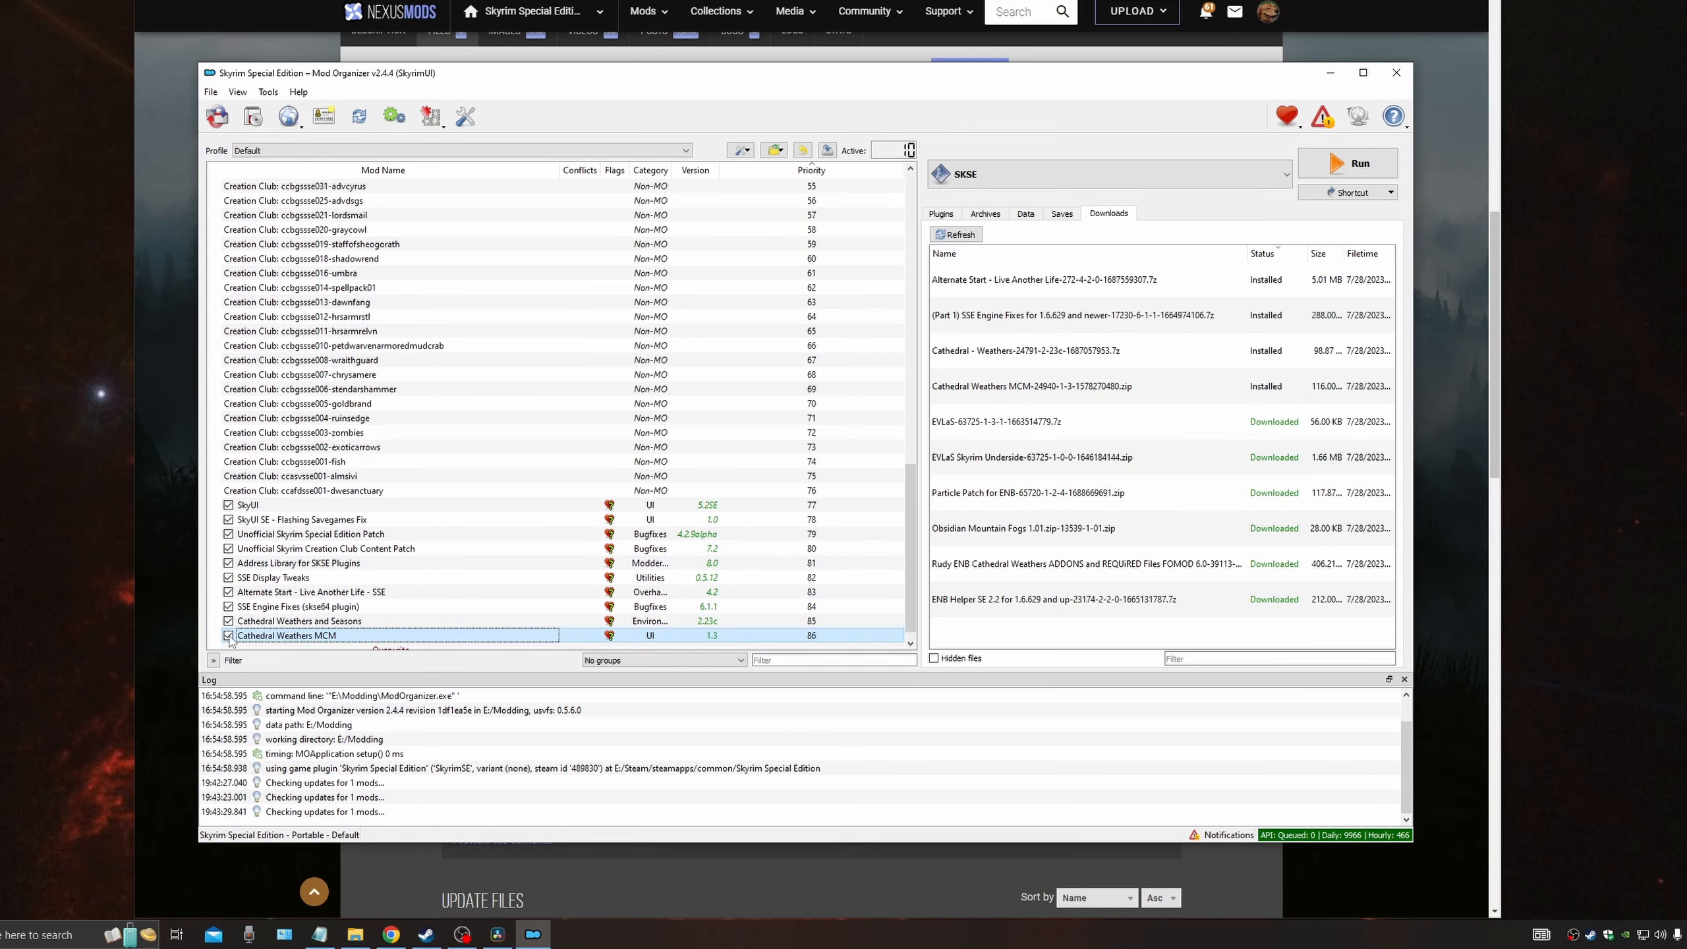
Step: Install Obsidian Mountain Fogs from the downloads under its suggested name and enable it
double_click(993, 535)
key(Return)
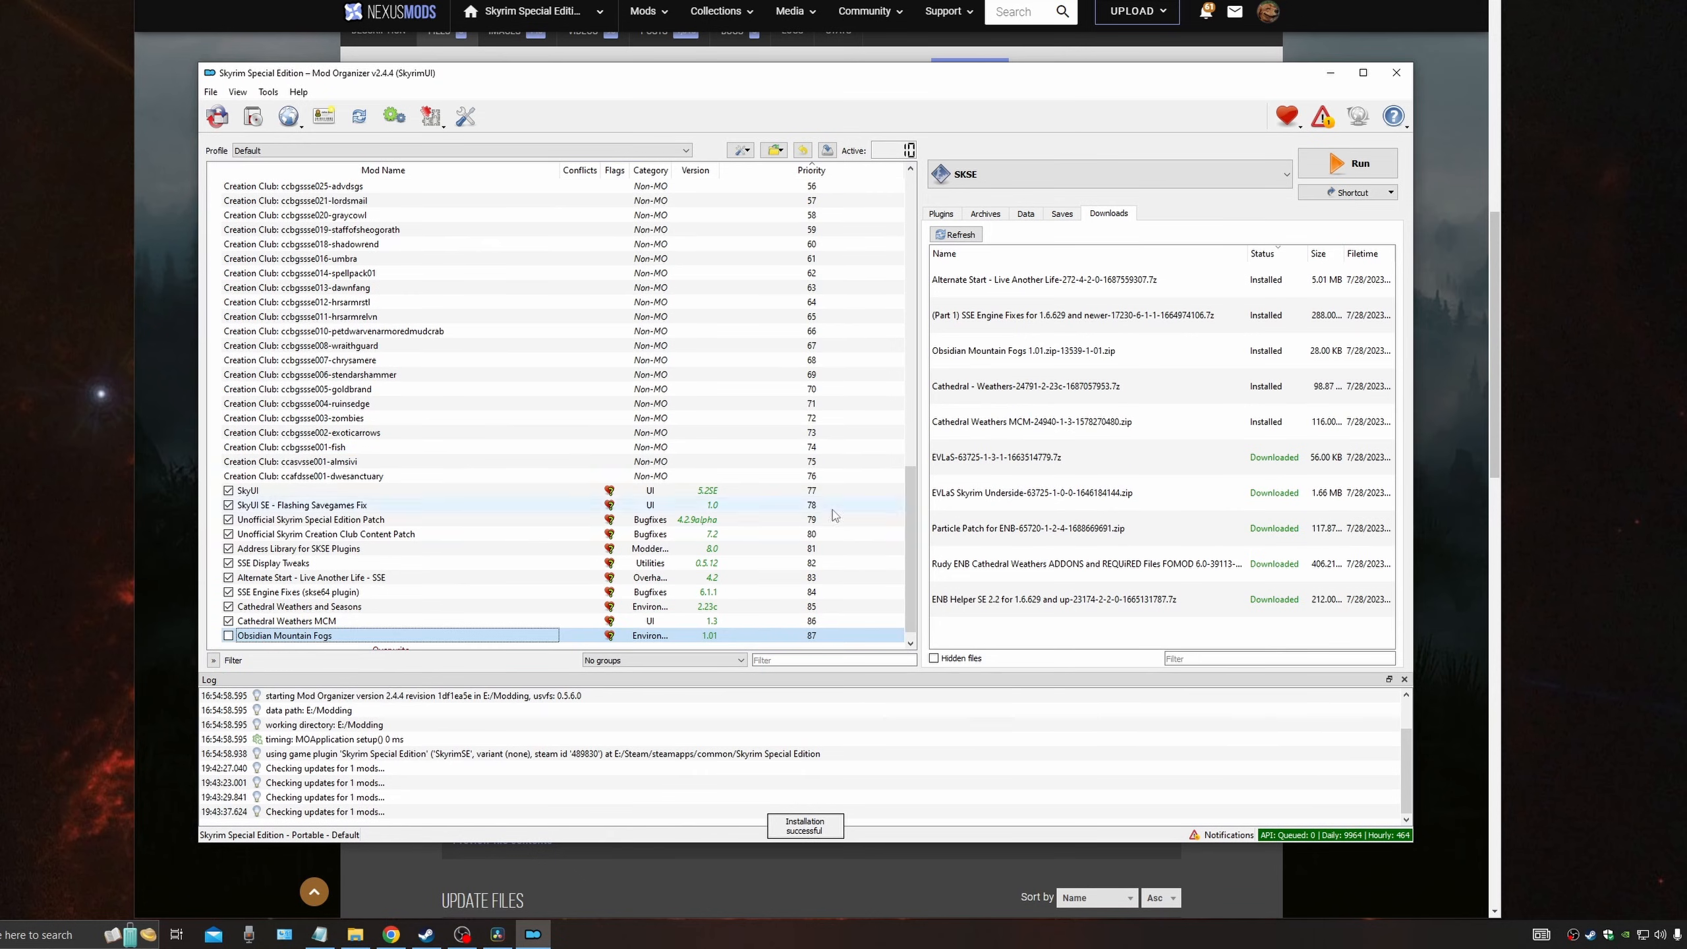
click(228, 636)
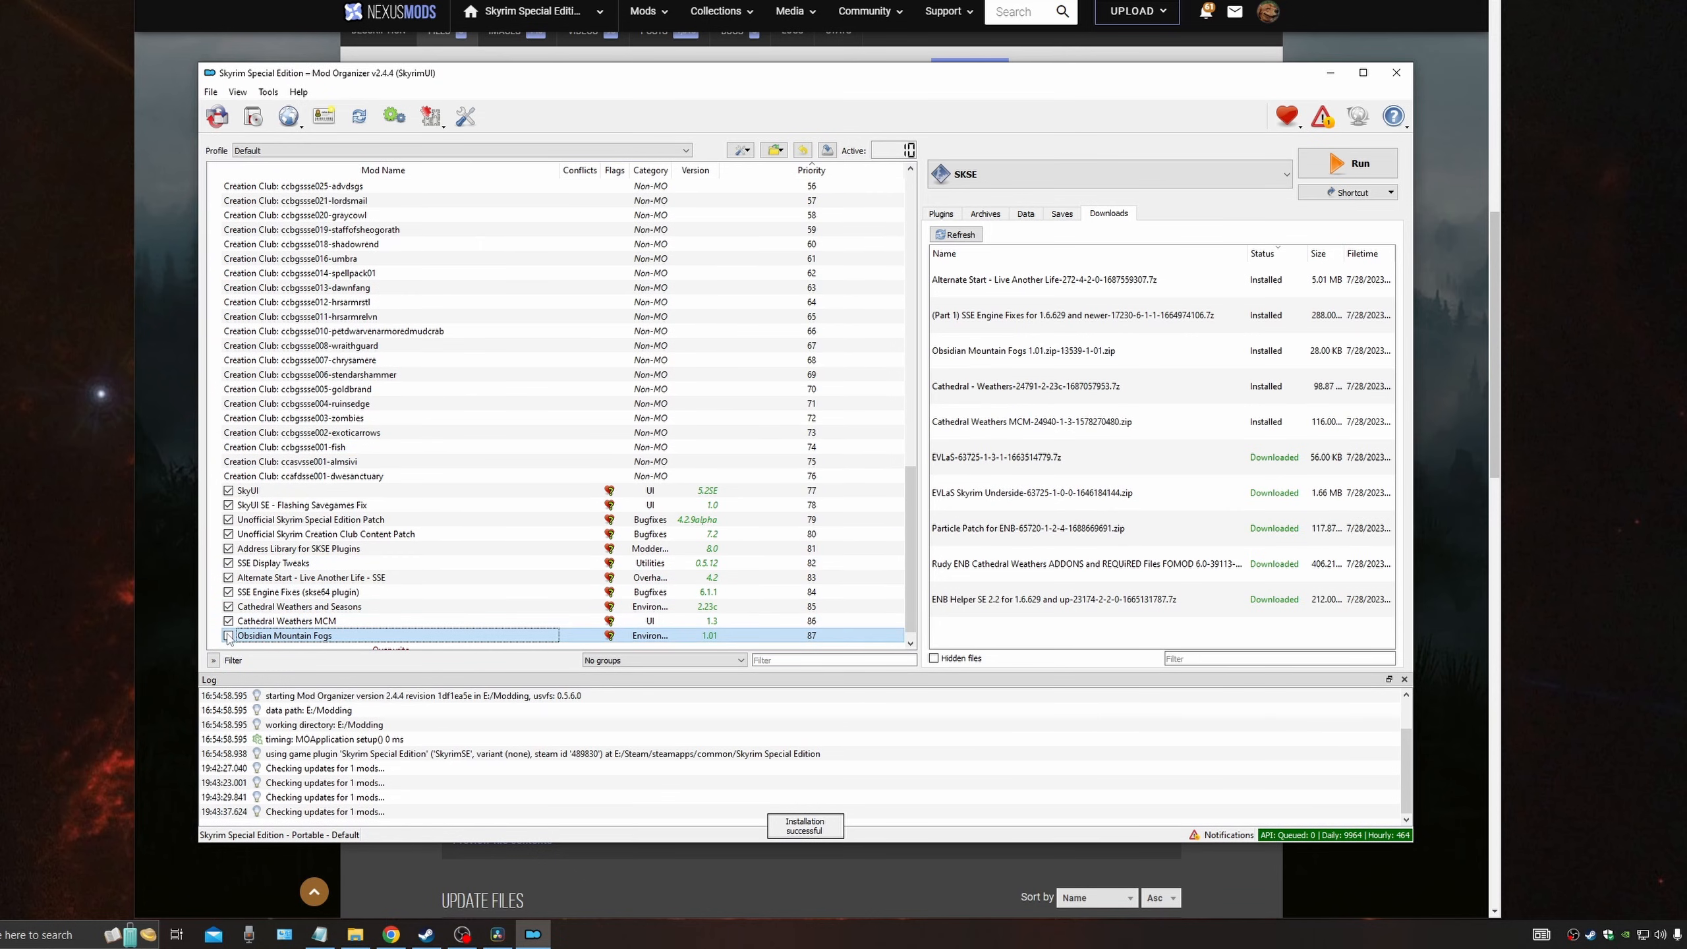
Step: Install and enable ENB Helper SE, and install Particle Patch for ENB as BSA with ENB Helper and custom textures set to Yes
double_click(971, 601)
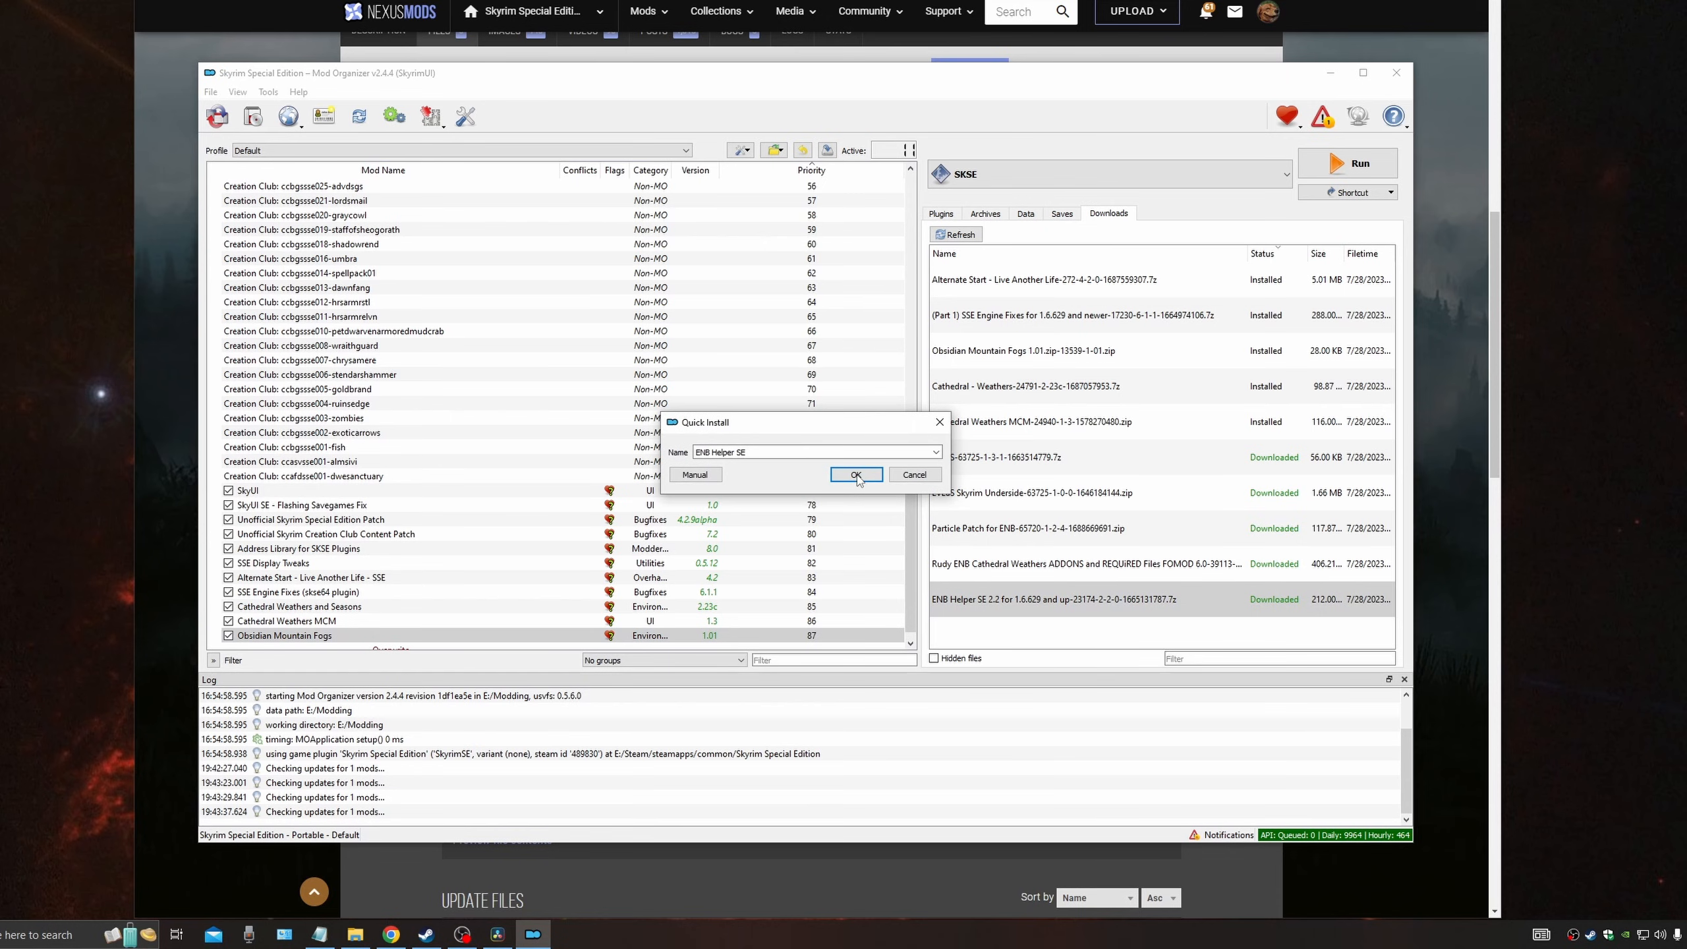
click(856, 475)
click(228, 636)
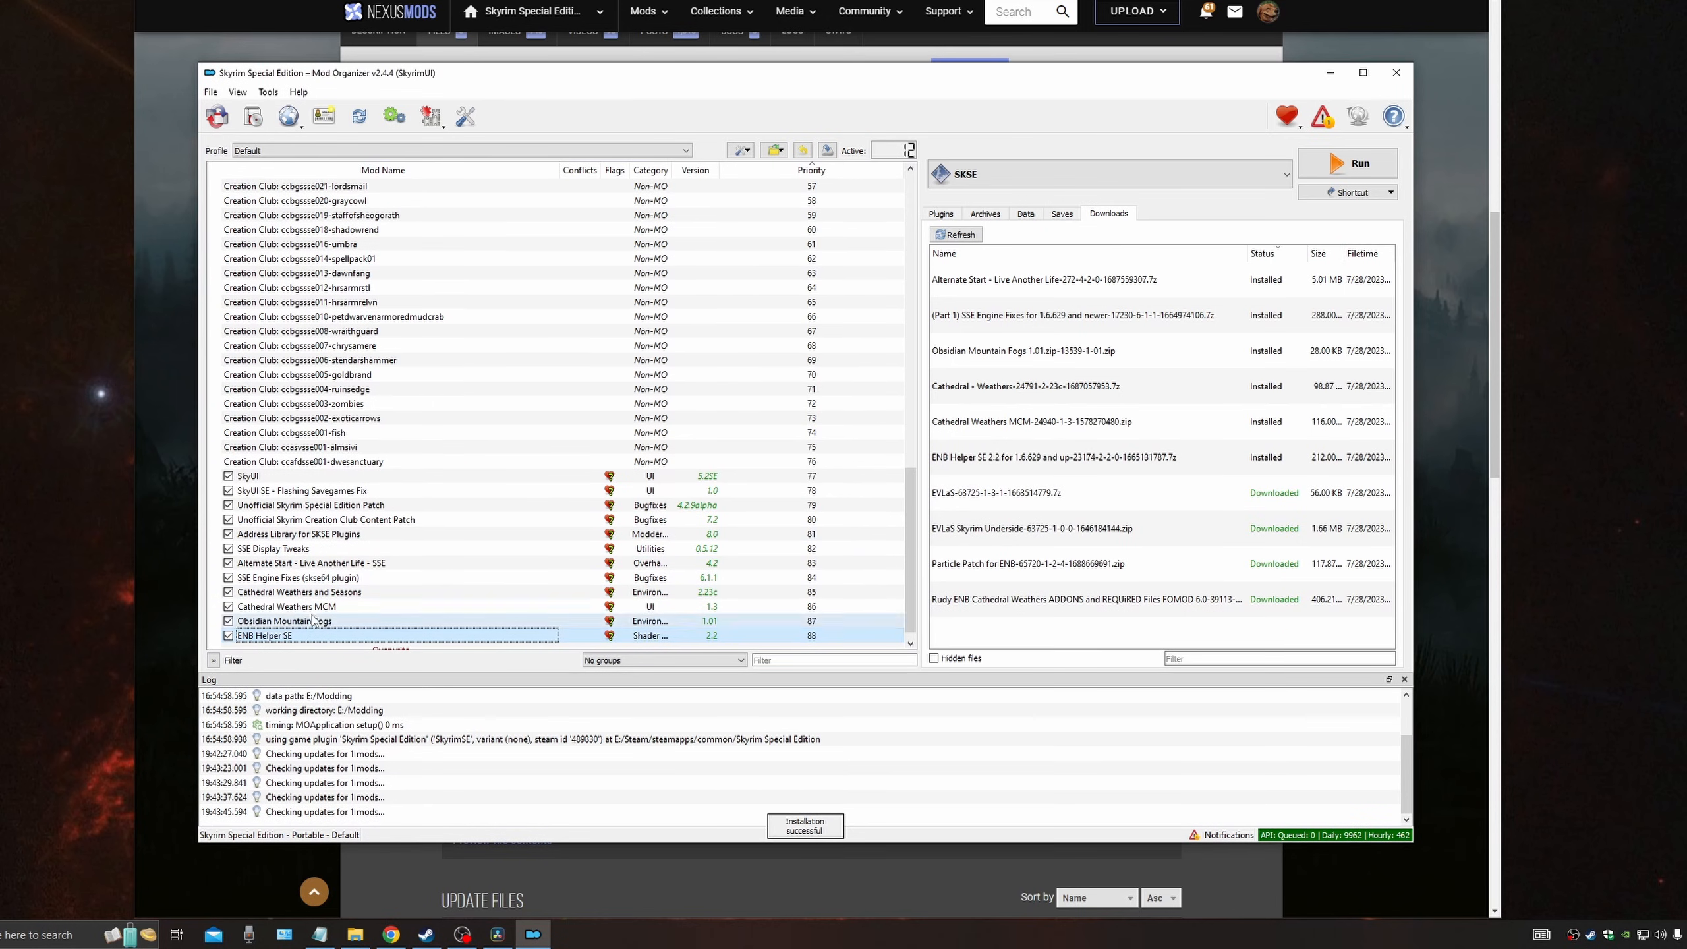
double_click(1033, 564)
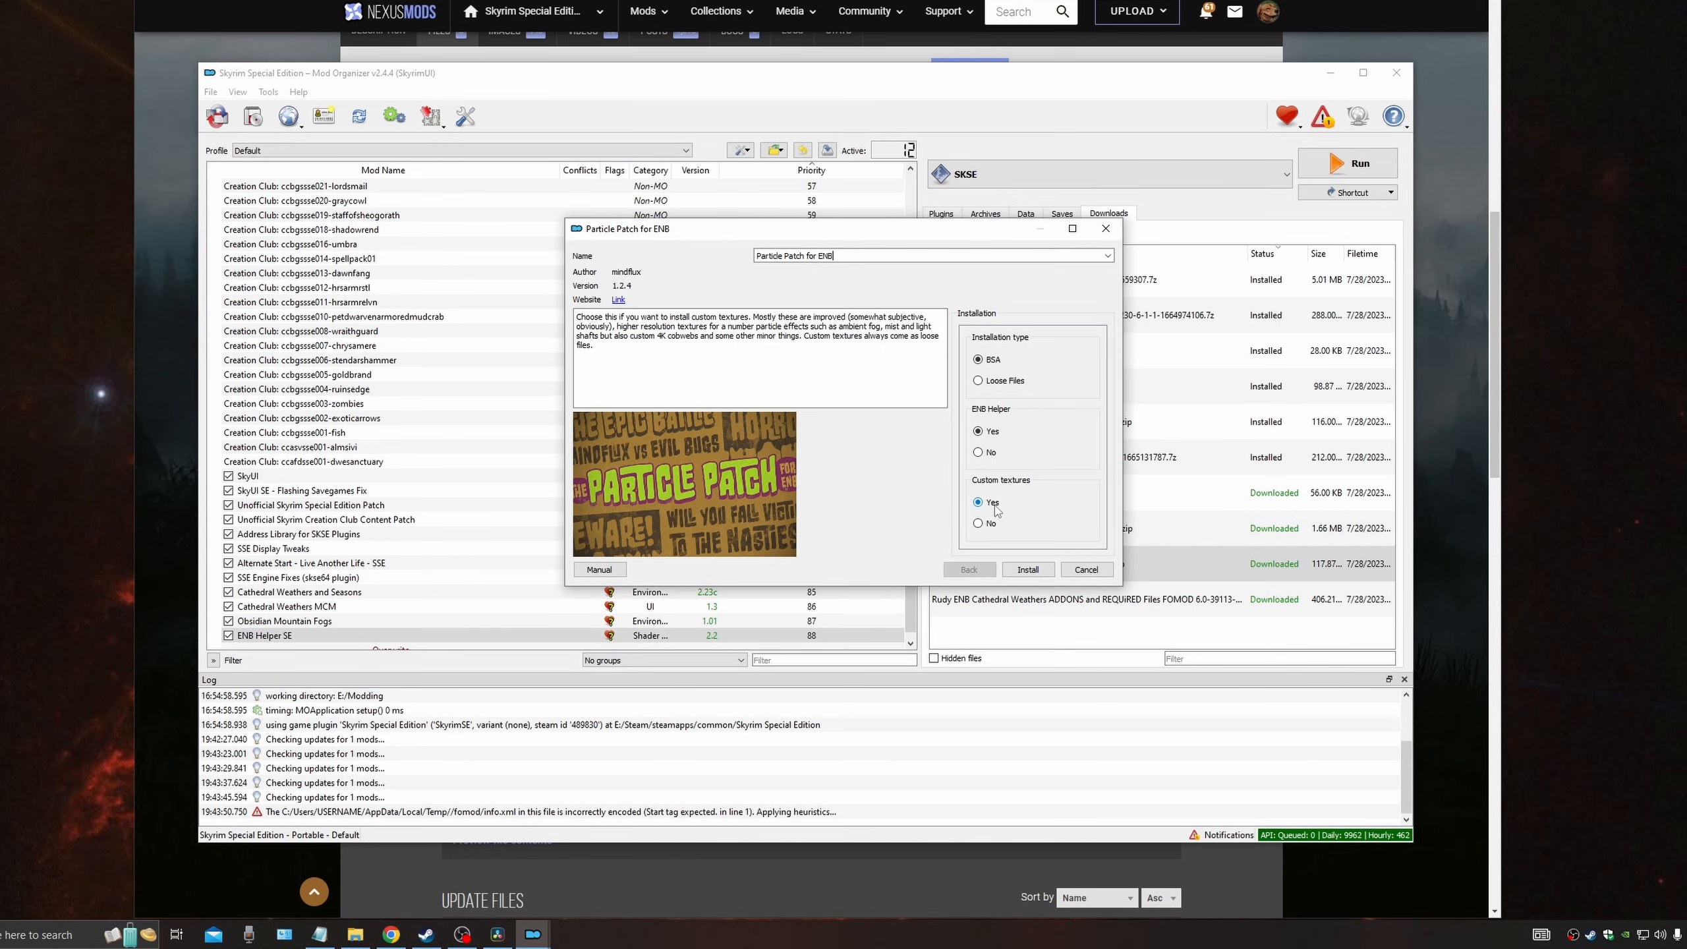
click(1028, 570)
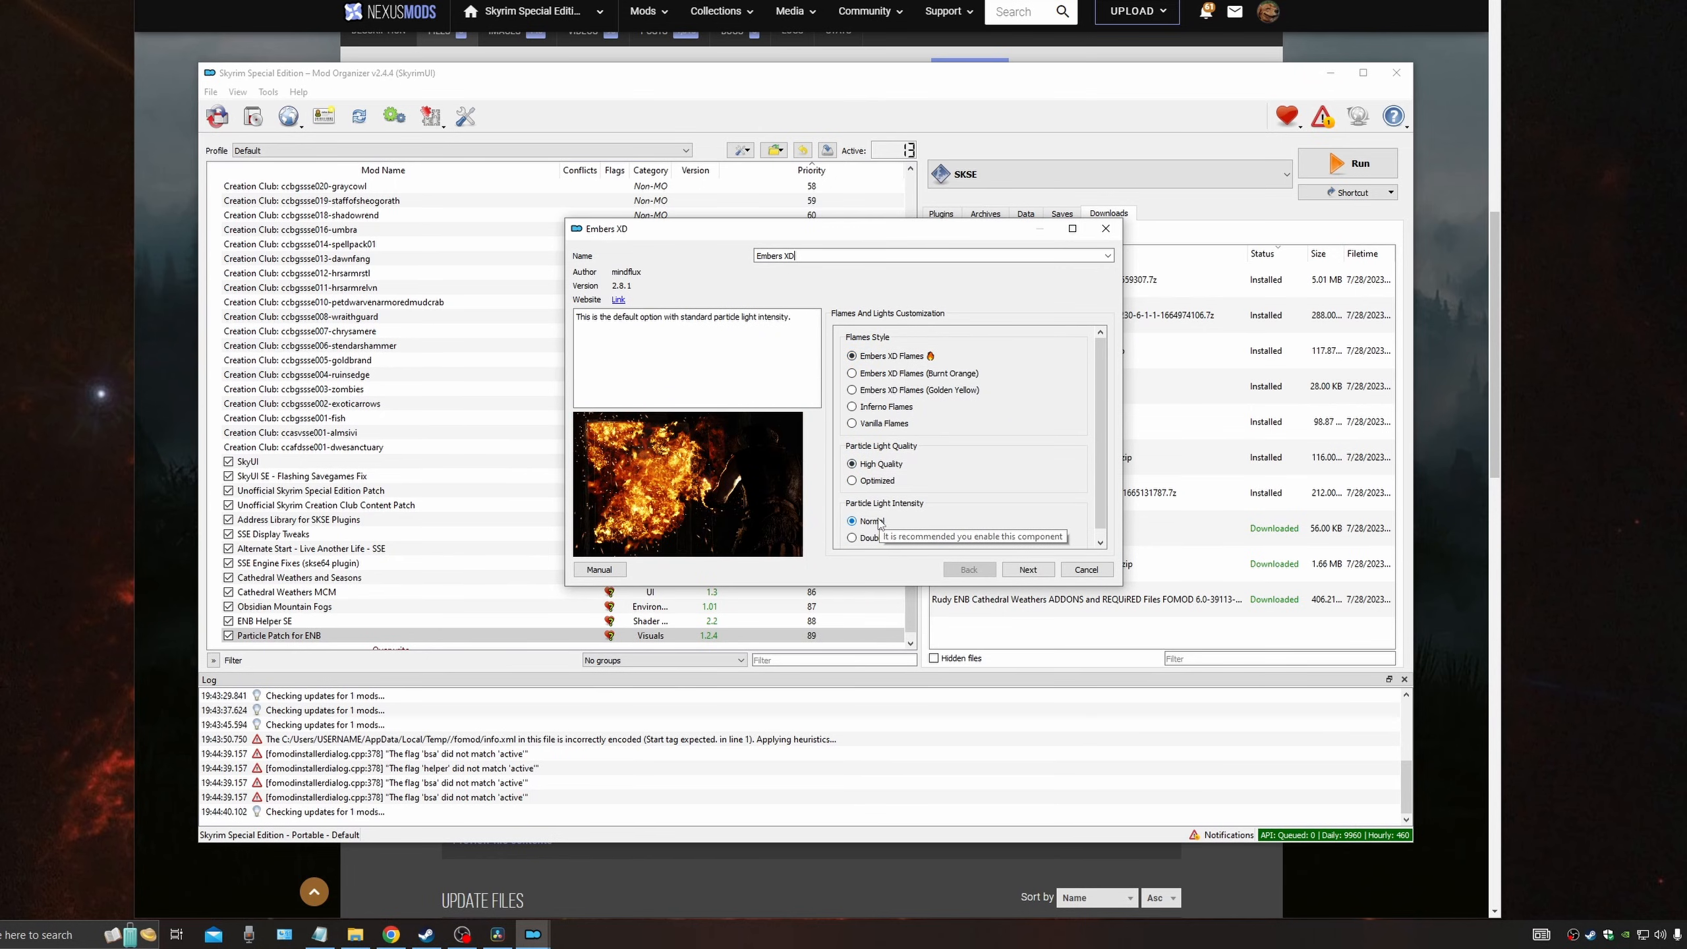
Step: For Embers XD, use Embers XD Flames, High Quality, Normal intensity, the Standard plugin and the Fire Magick, Forges, Torches and Lava Craters add-ons
click(1040, 570)
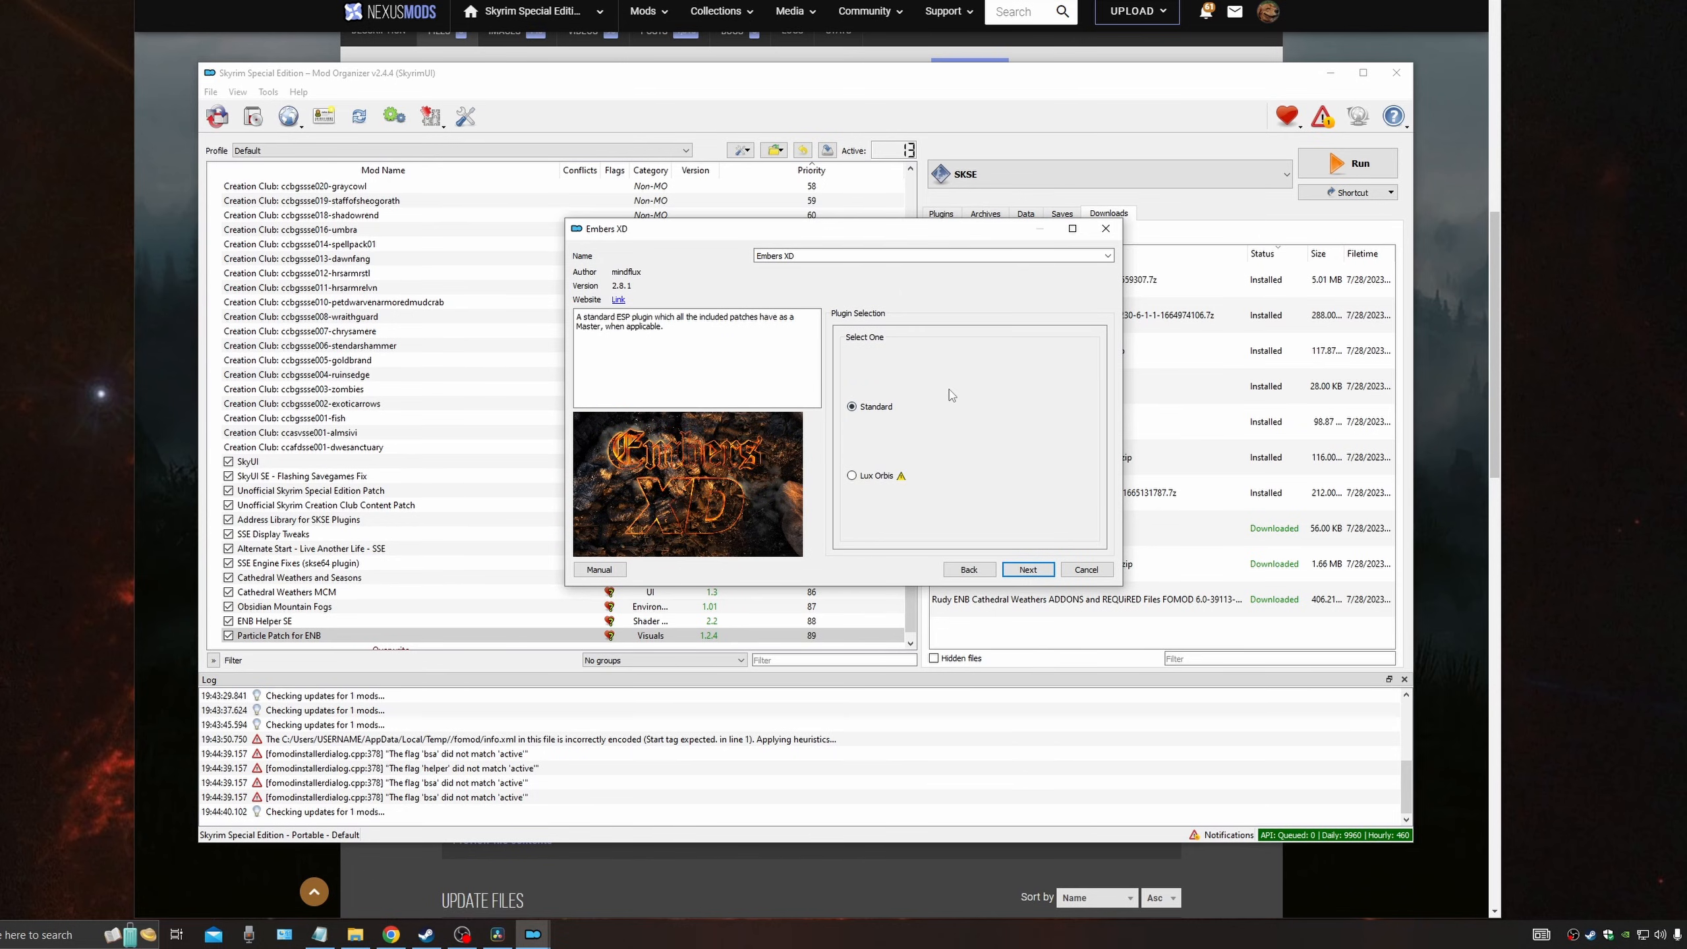
click(1028, 569)
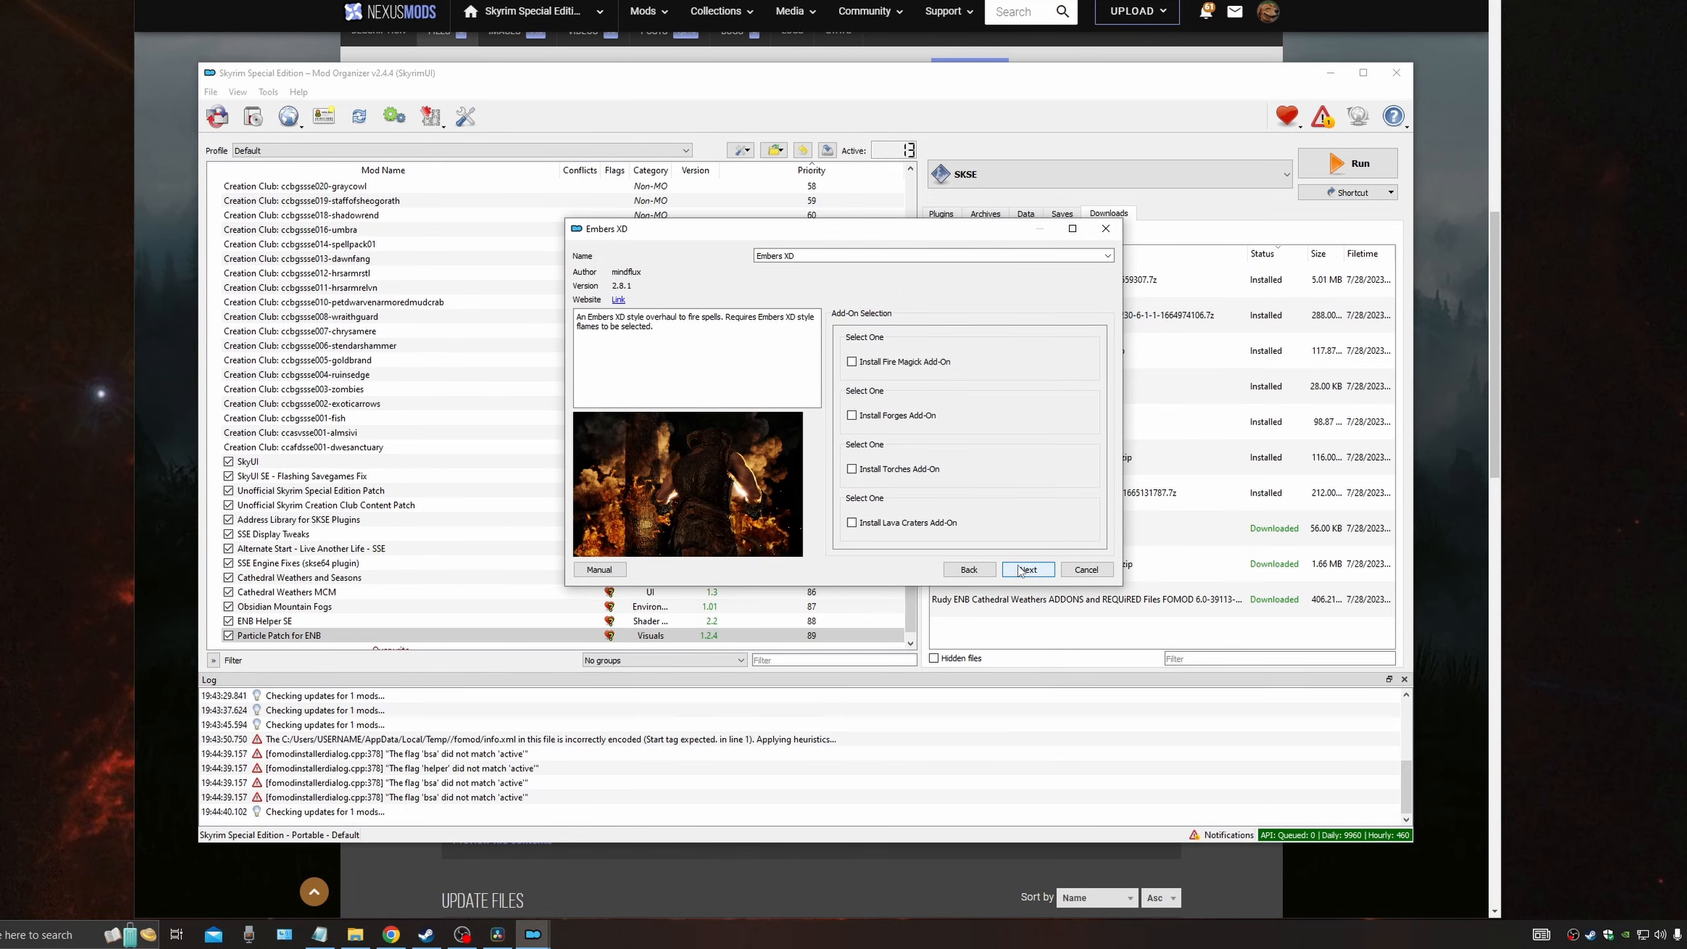
mouse_move(973, 527)
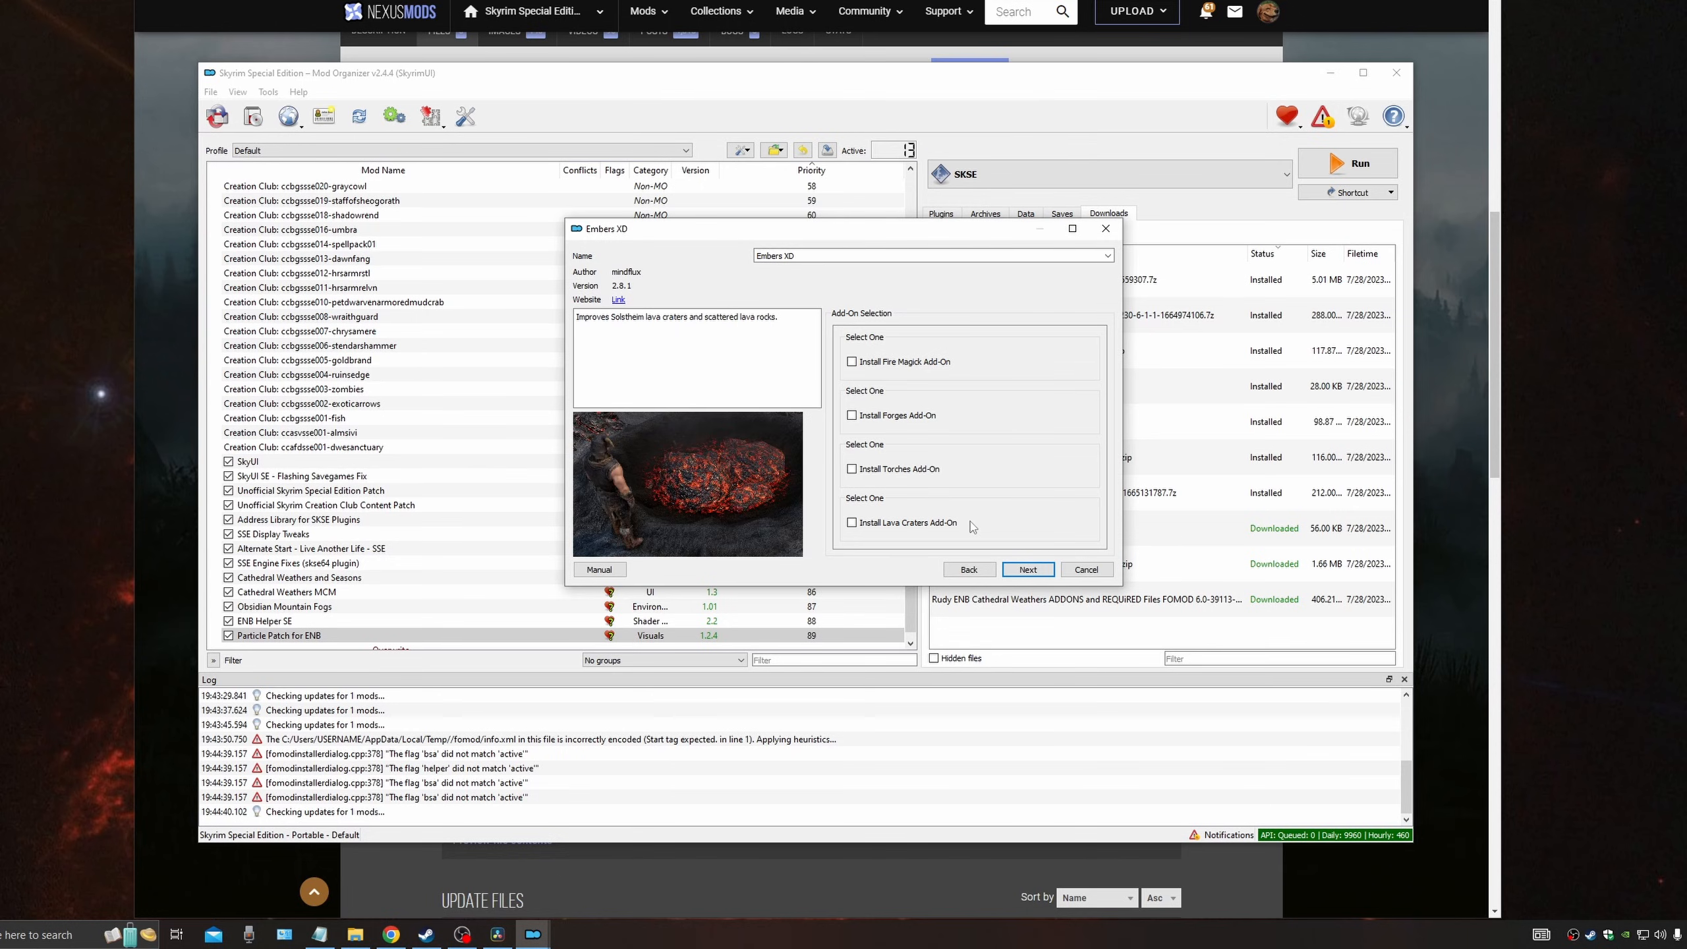
mouse_move(987, 358)
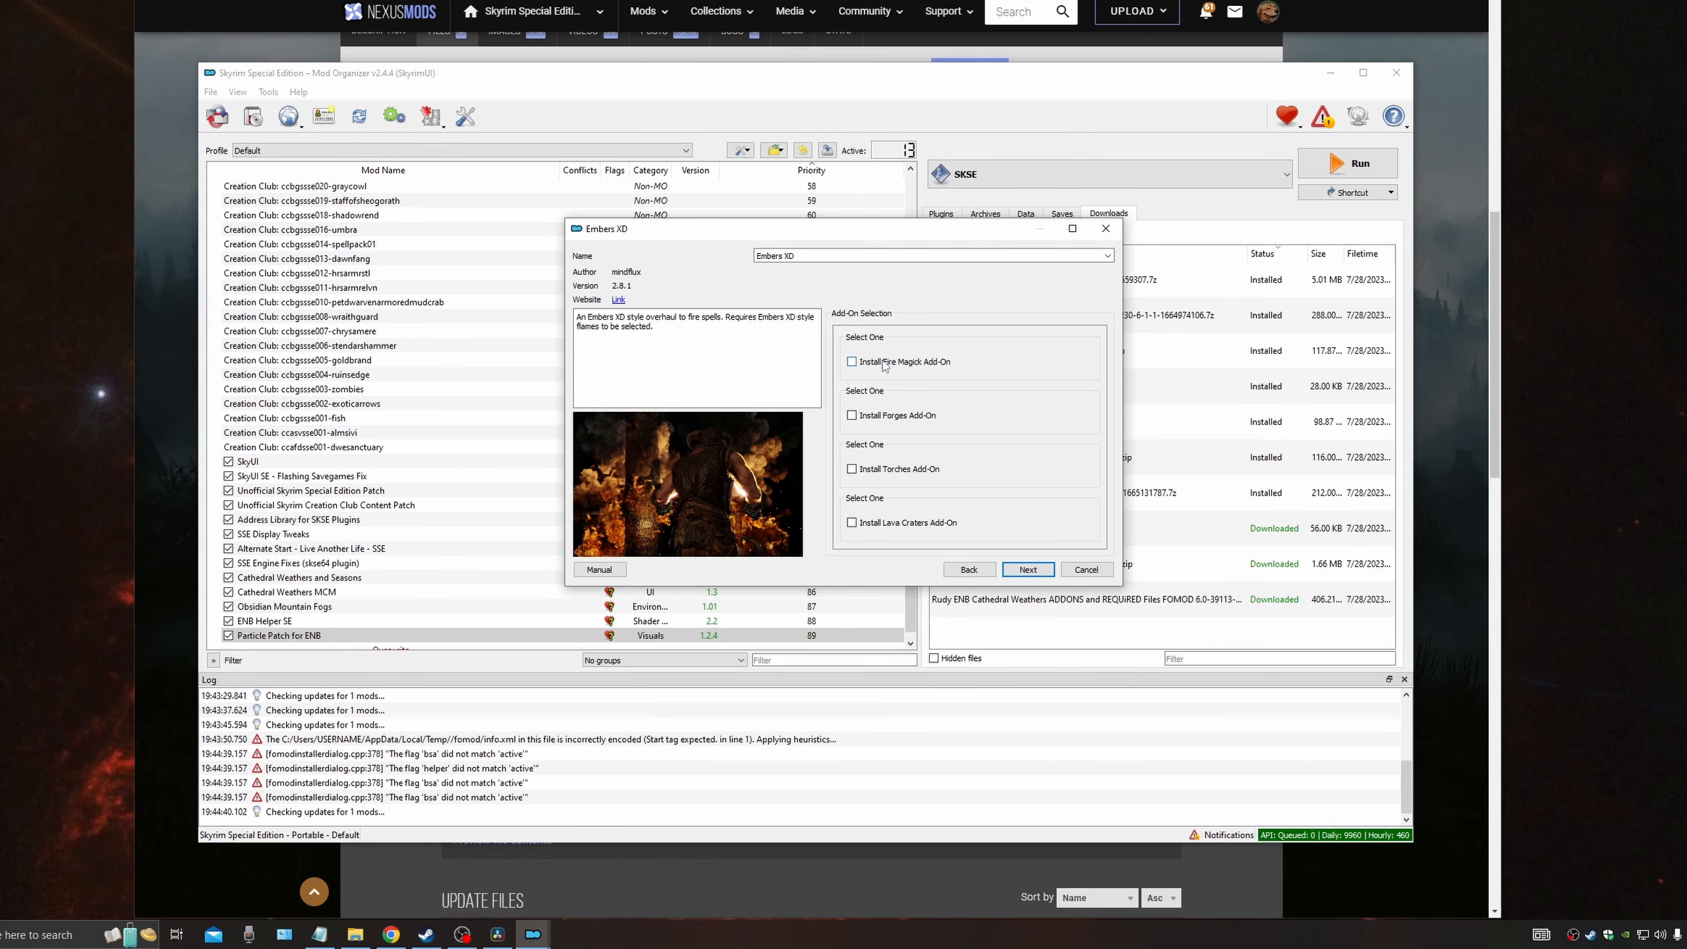
click(853, 364)
click(852, 415)
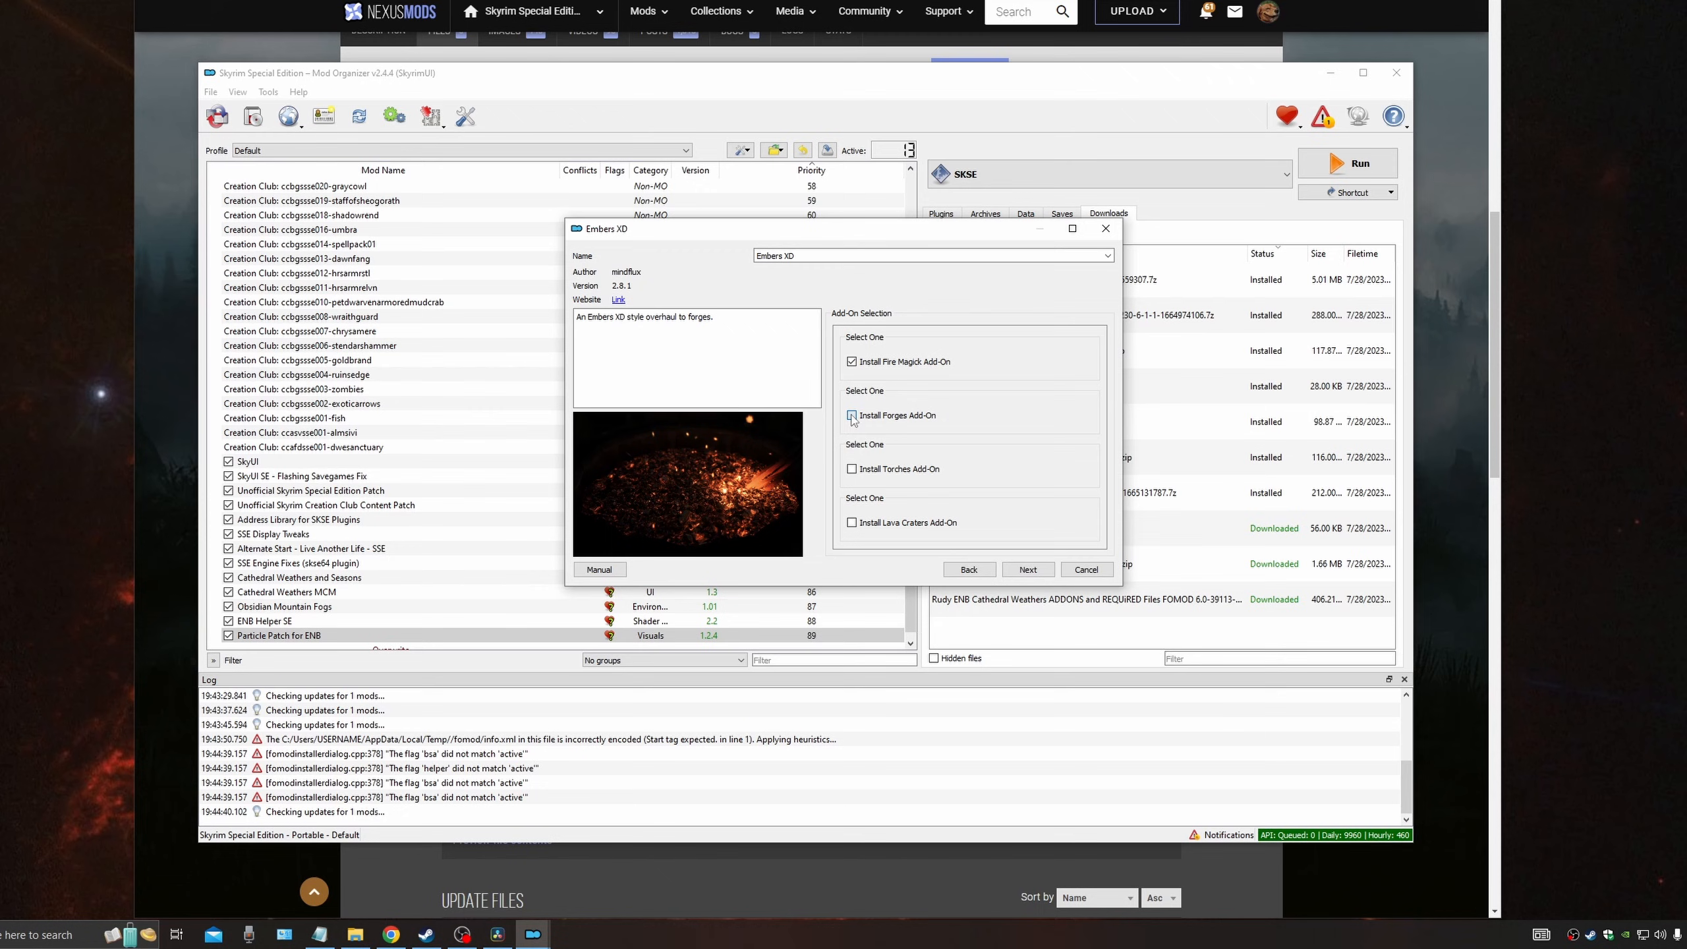
click(853, 469)
click(852, 523)
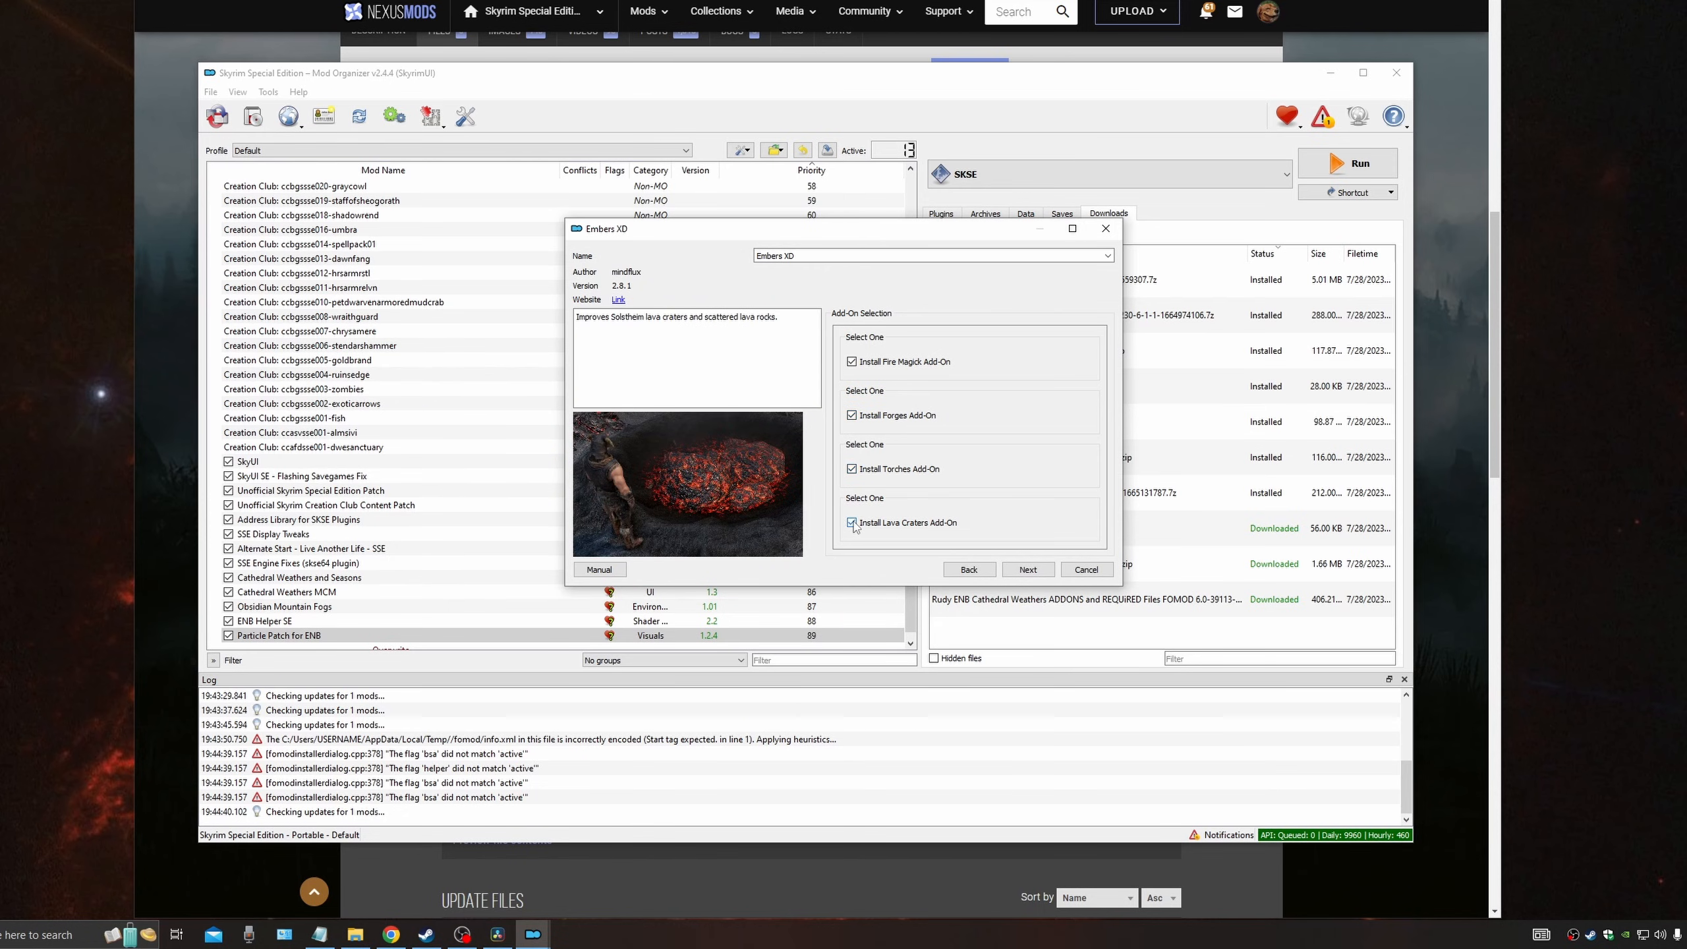
click(1039, 575)
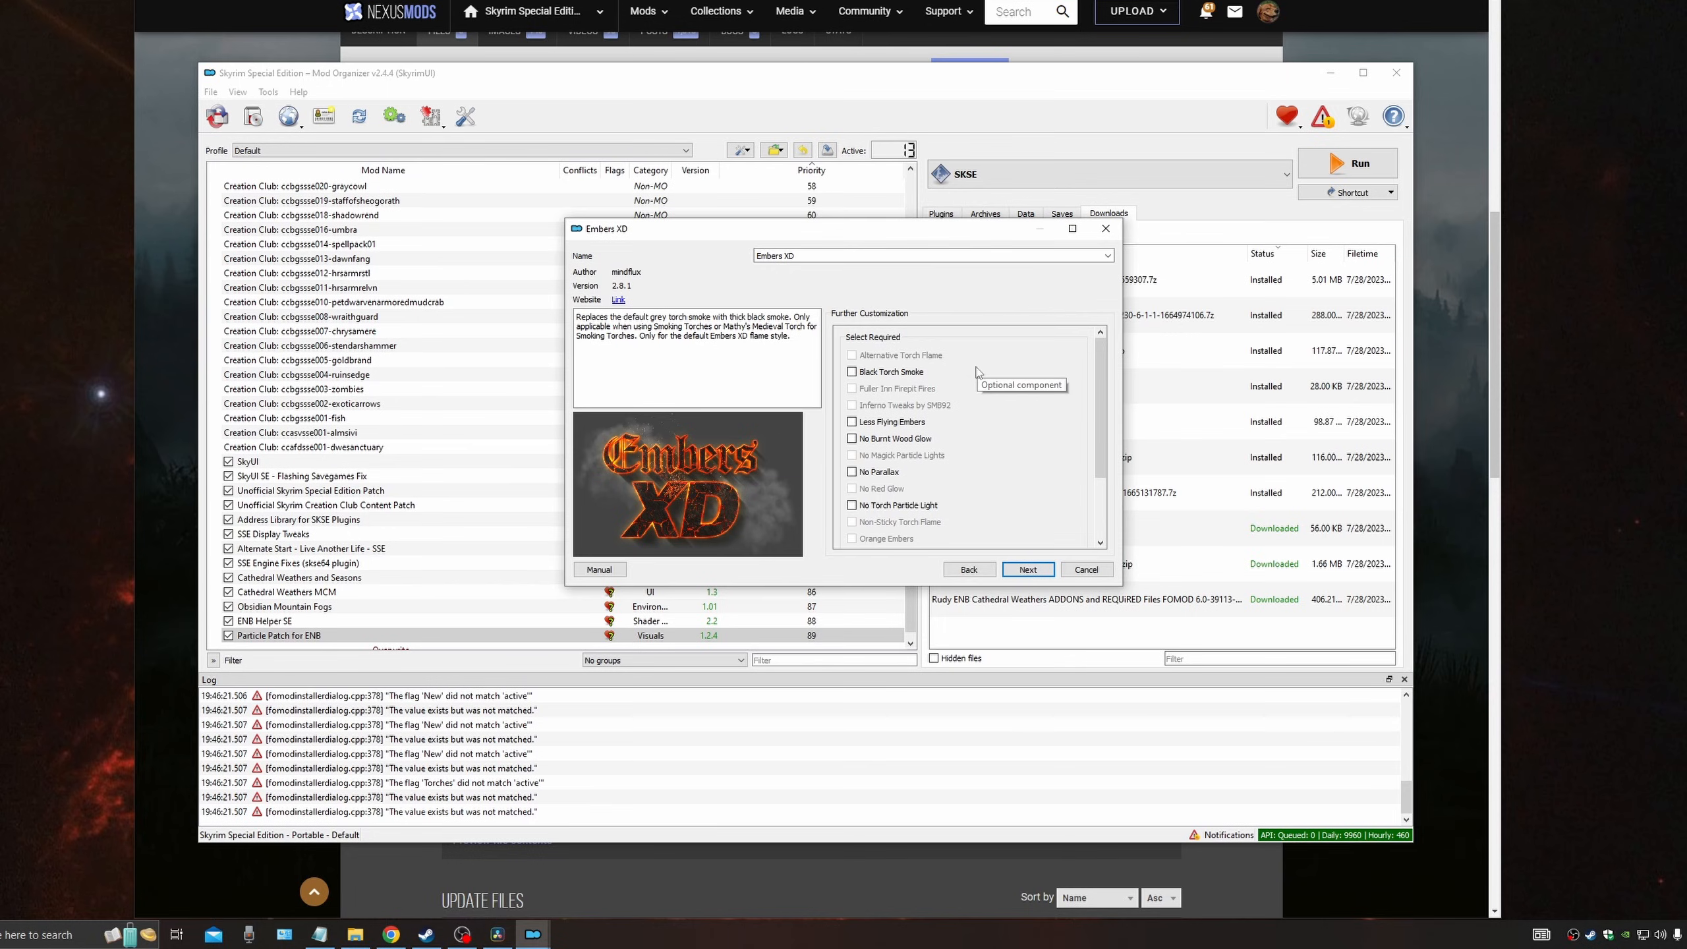
Step: Choose only Reduced Flame Glow as further customization for Embers XD and continue to the compatibility patches
drag(1097, 360, 1102, 441)
drag(1101, 441, 1104, 410)
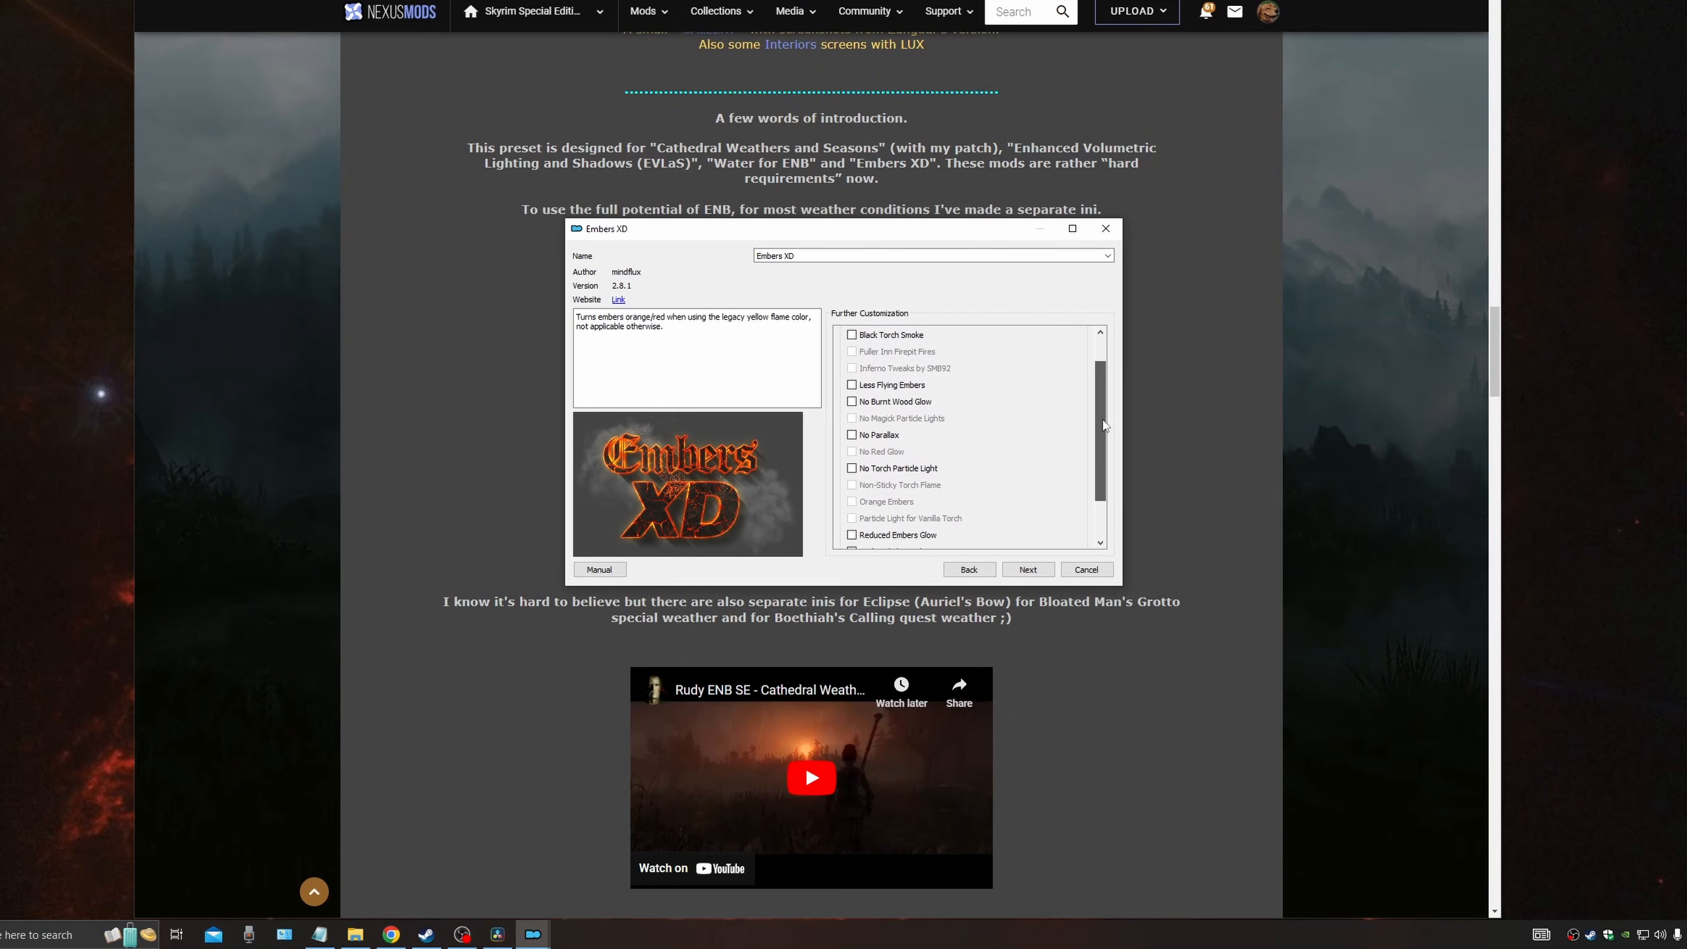
scroll(1105, 425, down, 2)
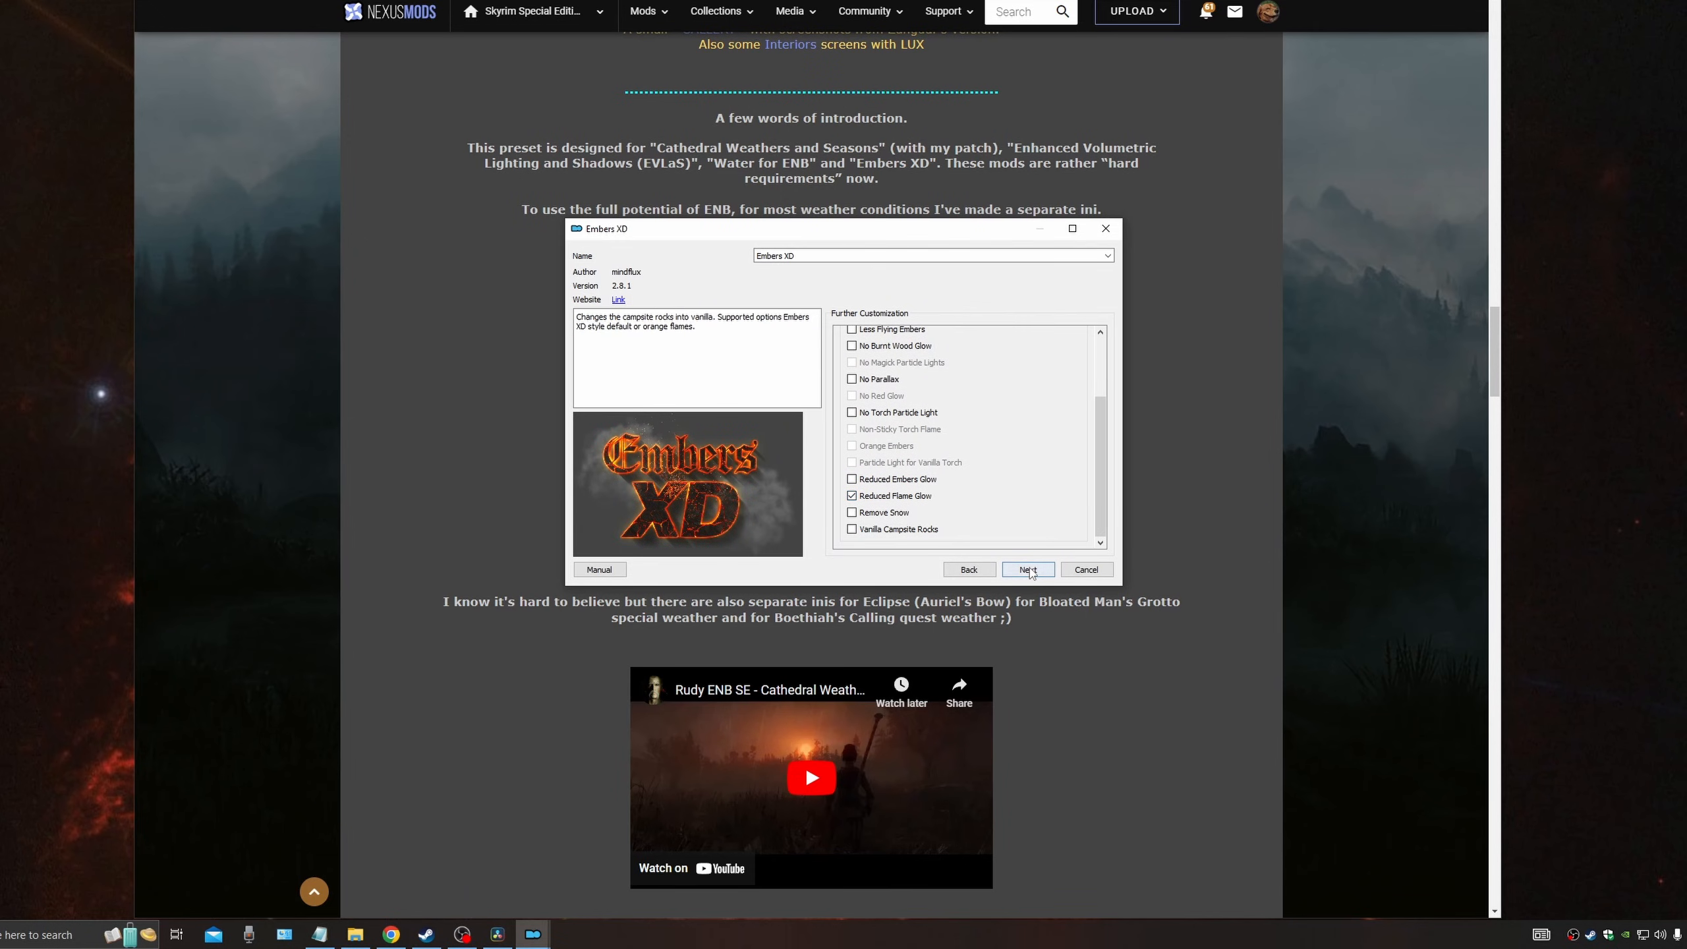
click(1028, 569)
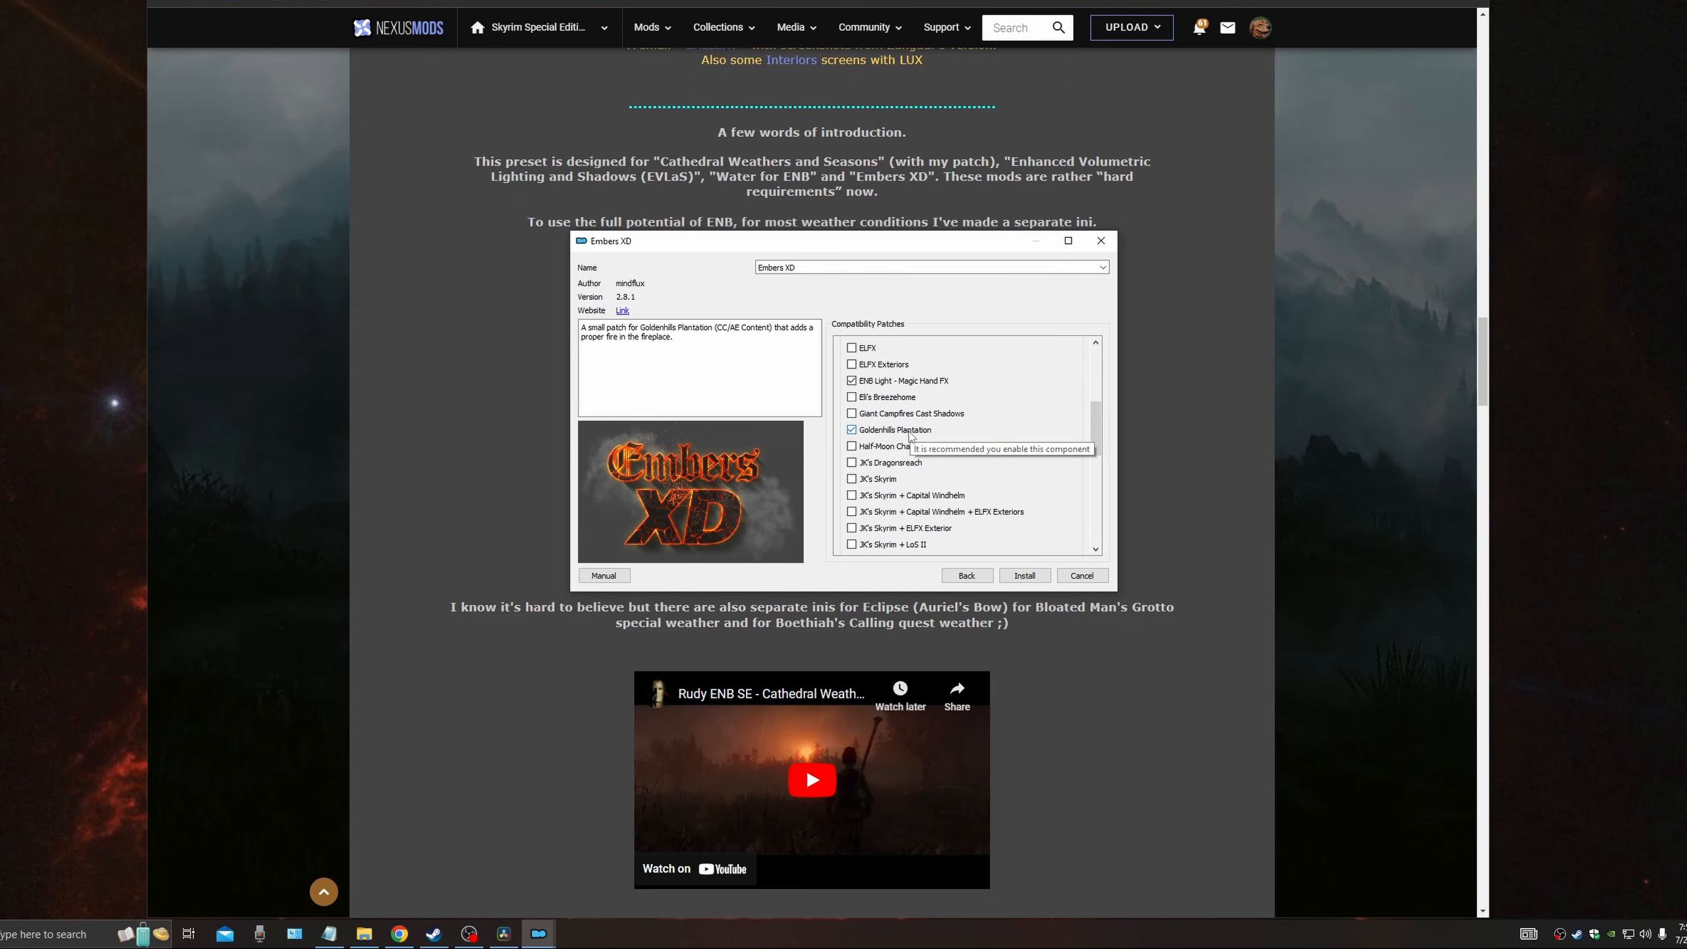
Step: Include the Lux Via, ENB Light - Magic Hand FX and Goldenhills Plantation compatibility patches and install Embers XD
scroll(910, 434, down, 4)
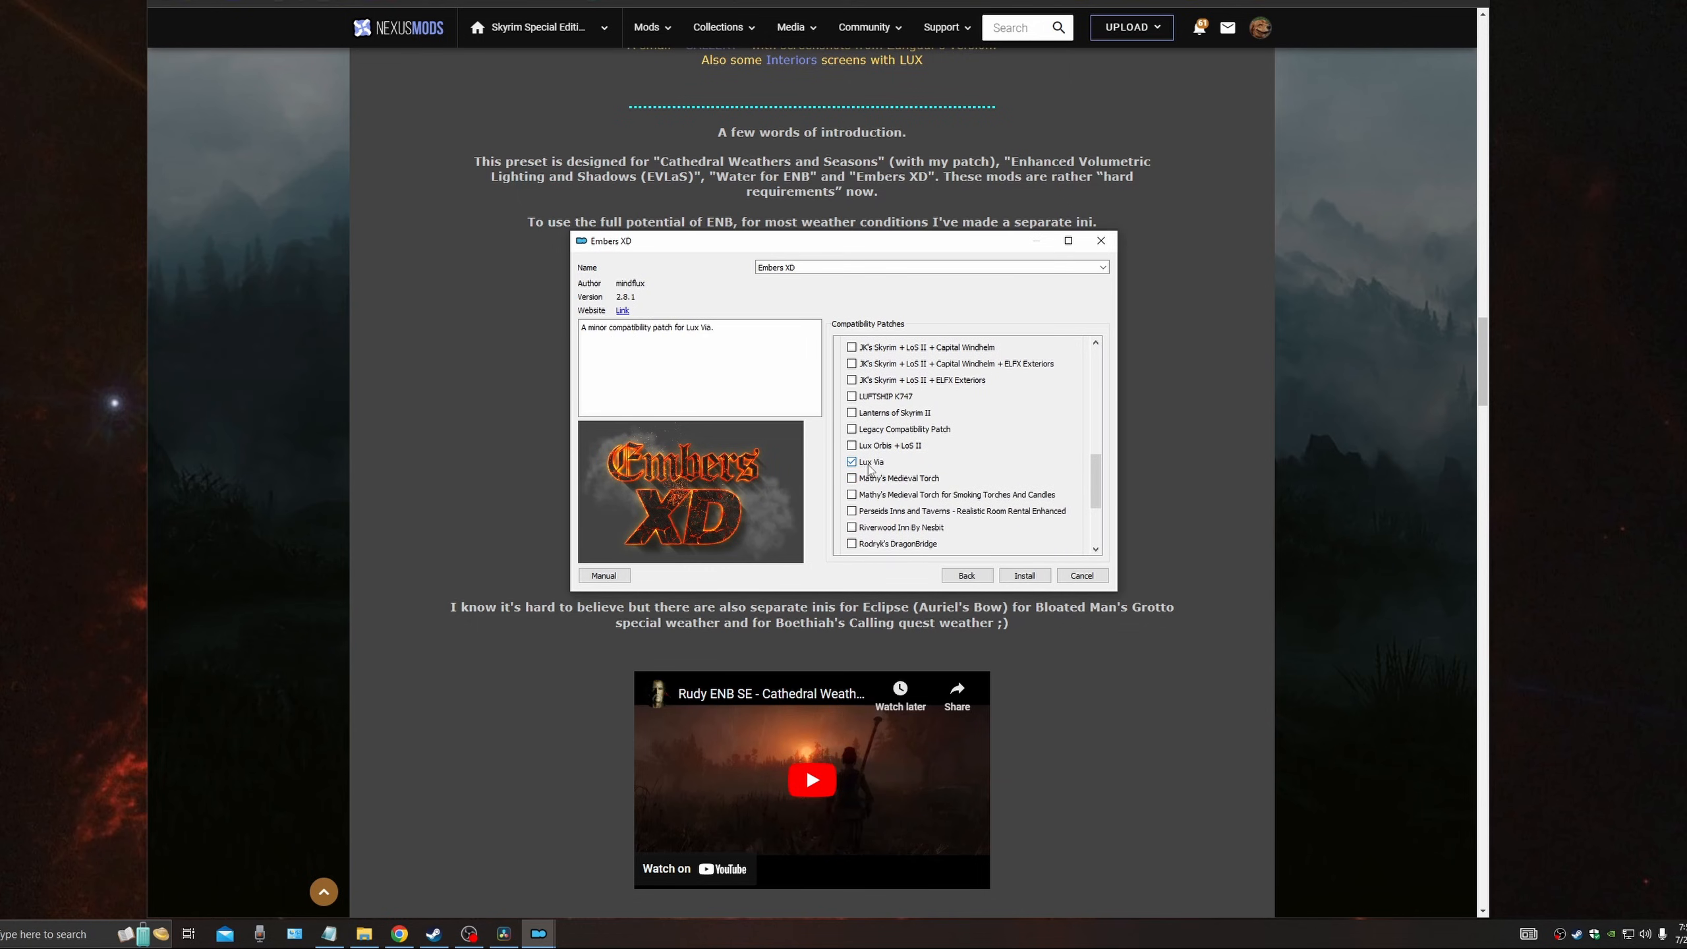
scroll(930, 479, down, 3)
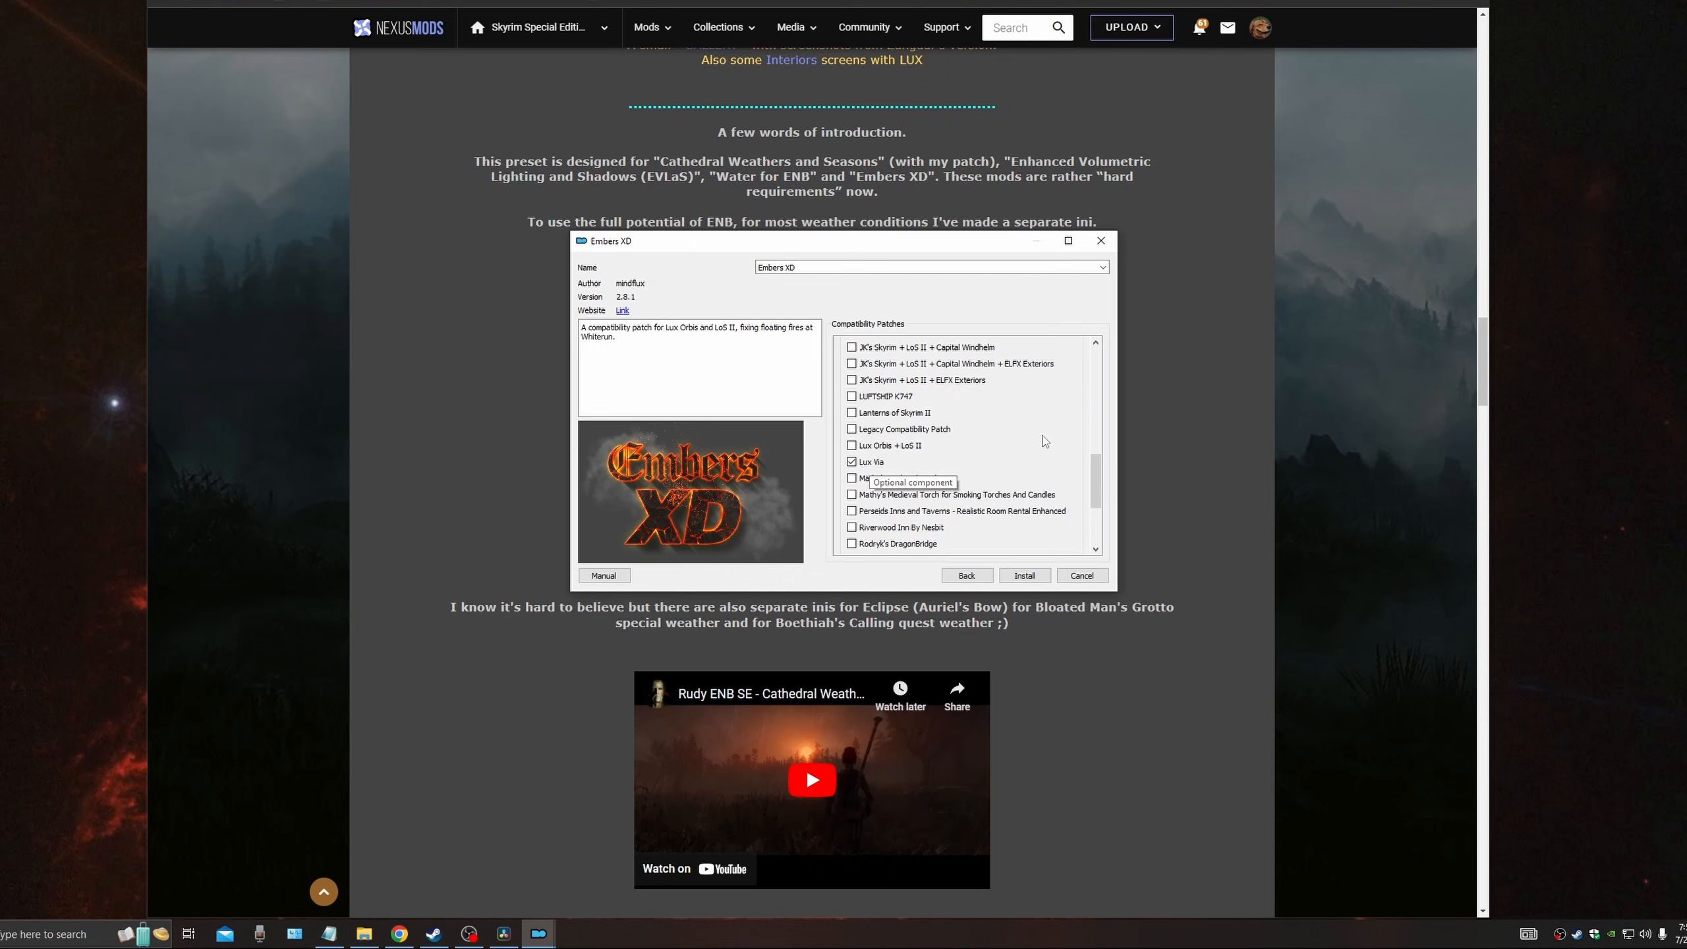
click(1025, 575)
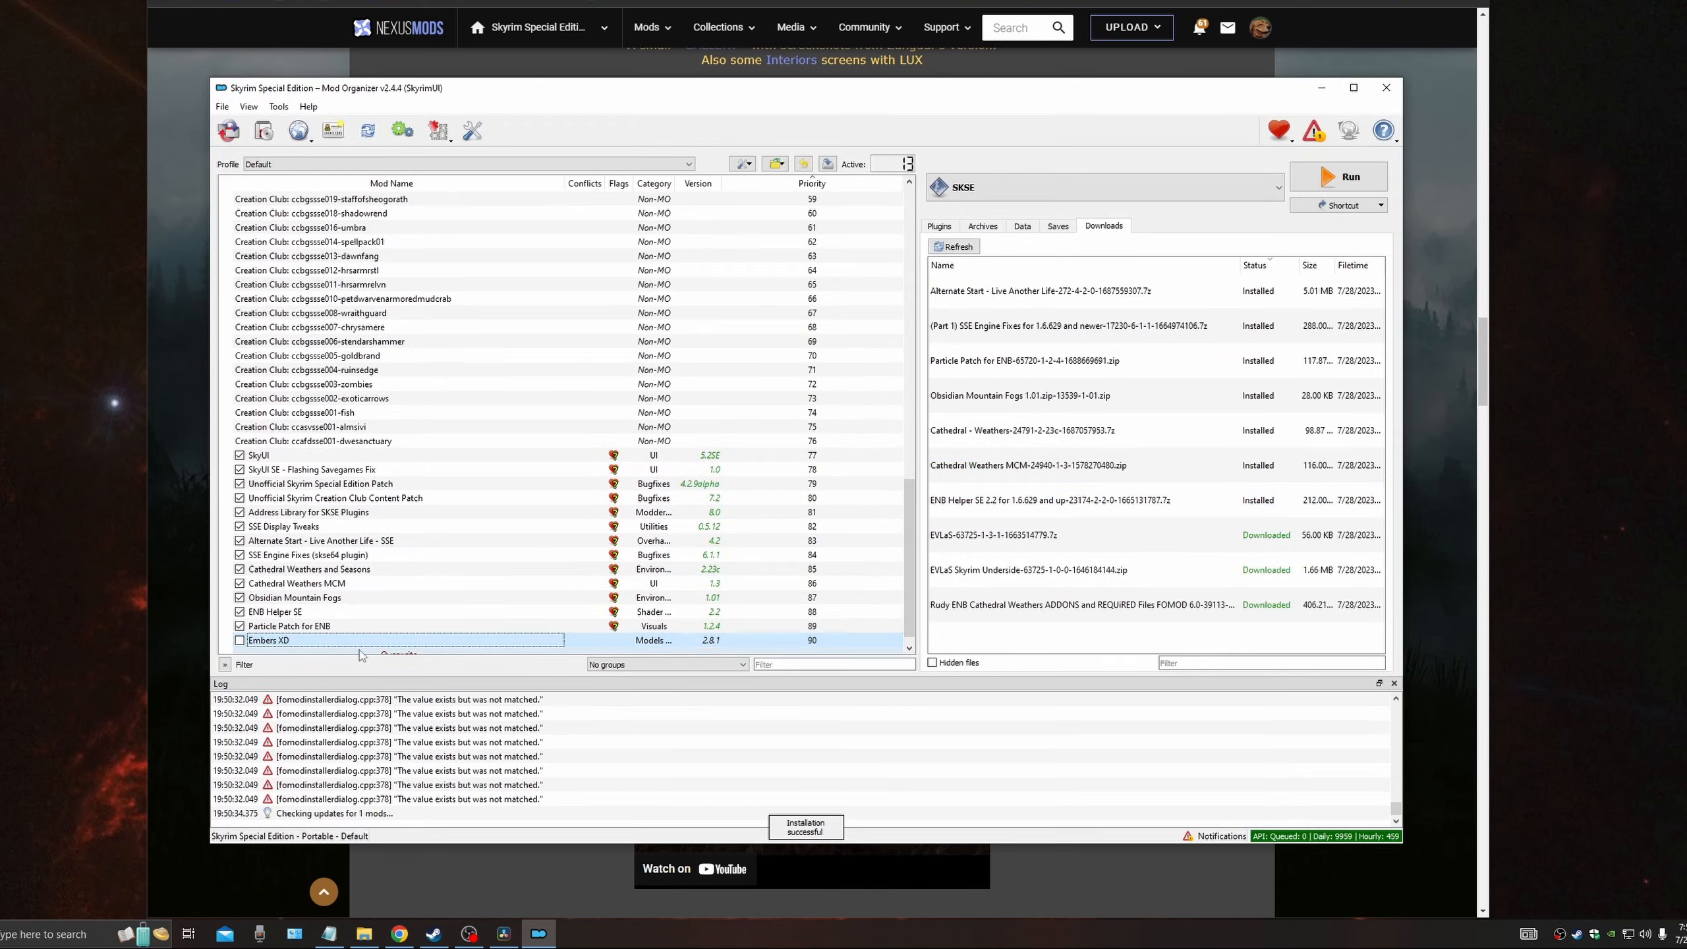
Step: Enable Embers XD, and install and enable Enhanced Volumetric Lighting and Shadows (EVLaS)
click(240, 641)
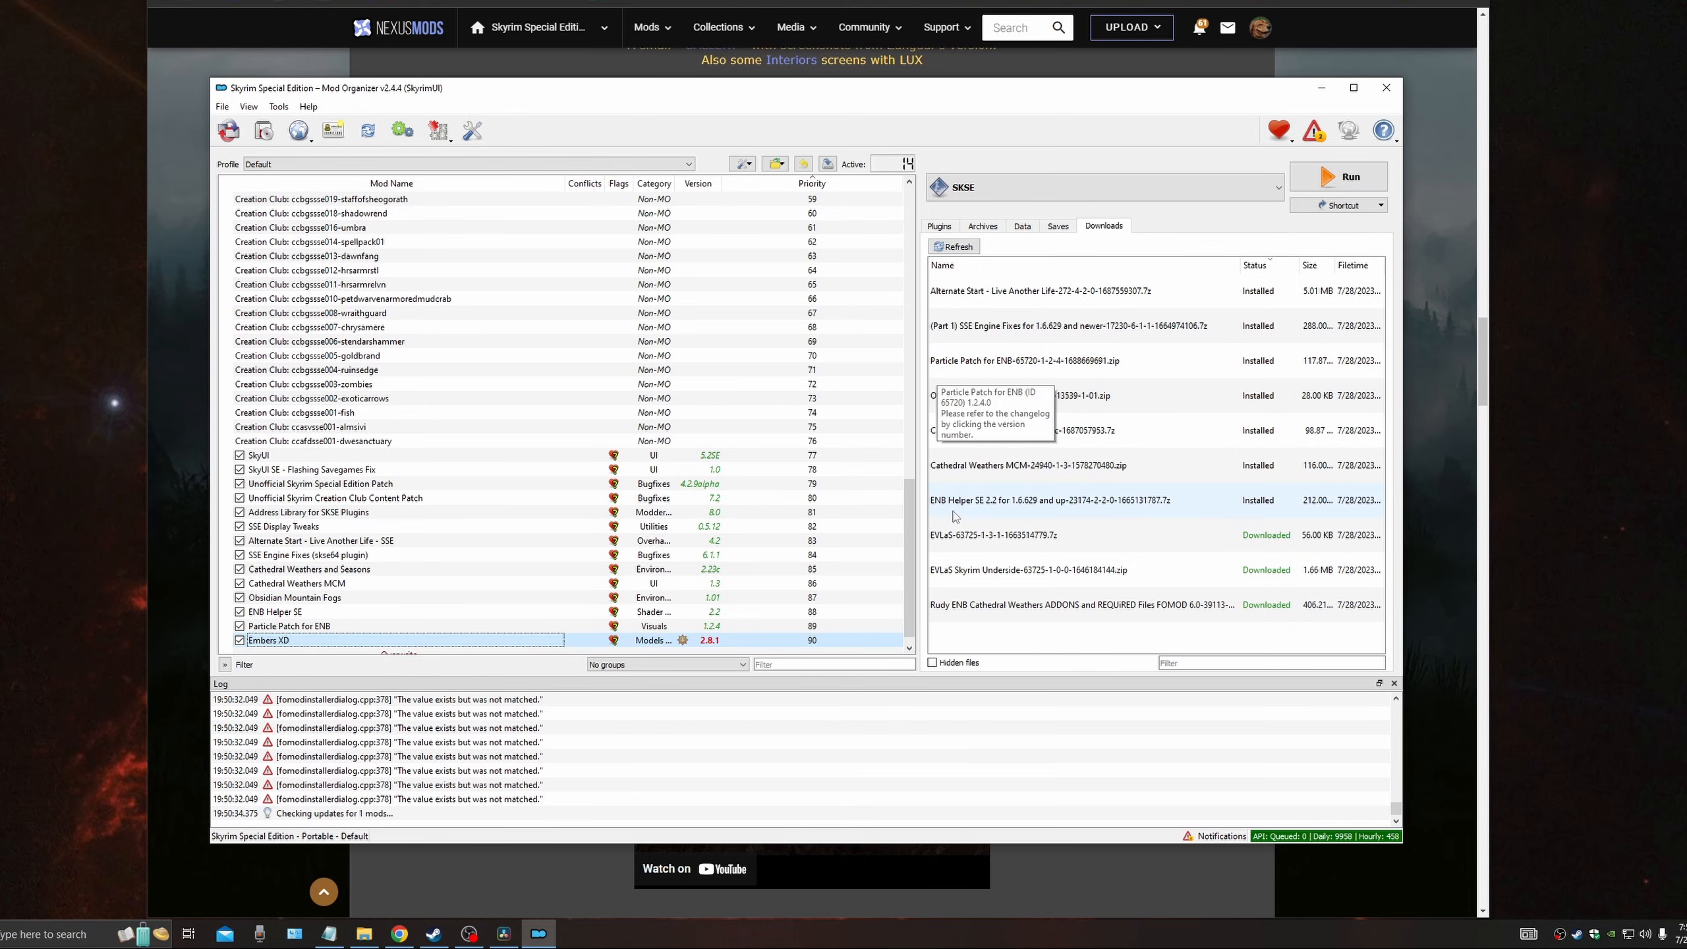
double_click(1000, 536)
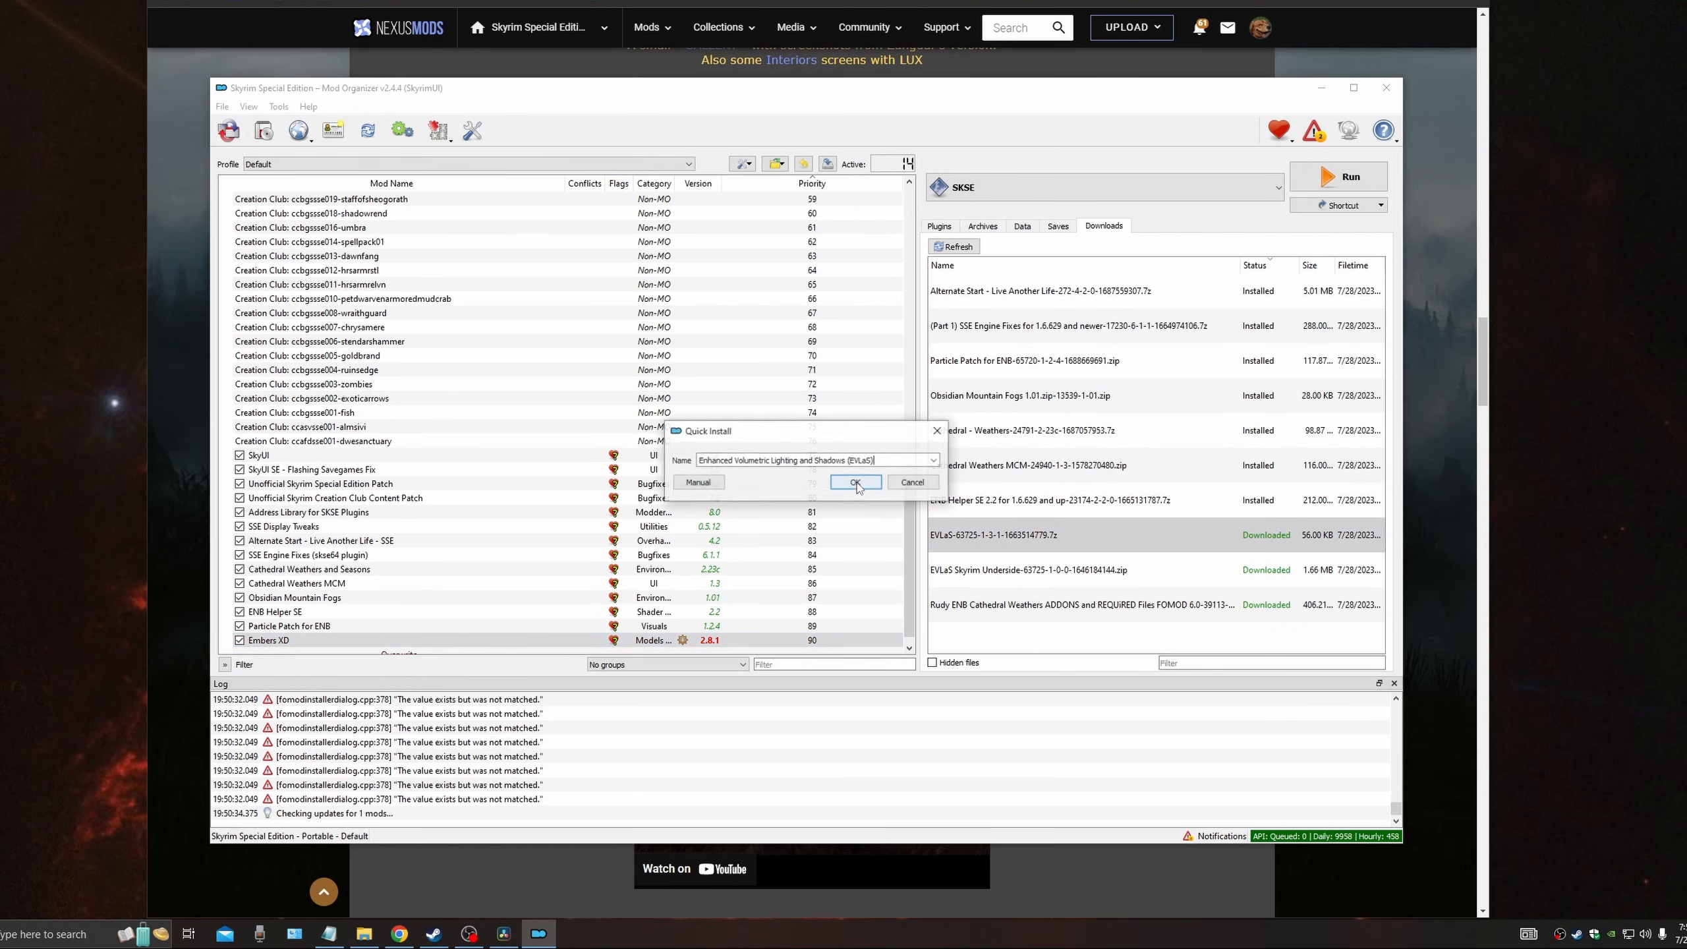
click(857, 485)
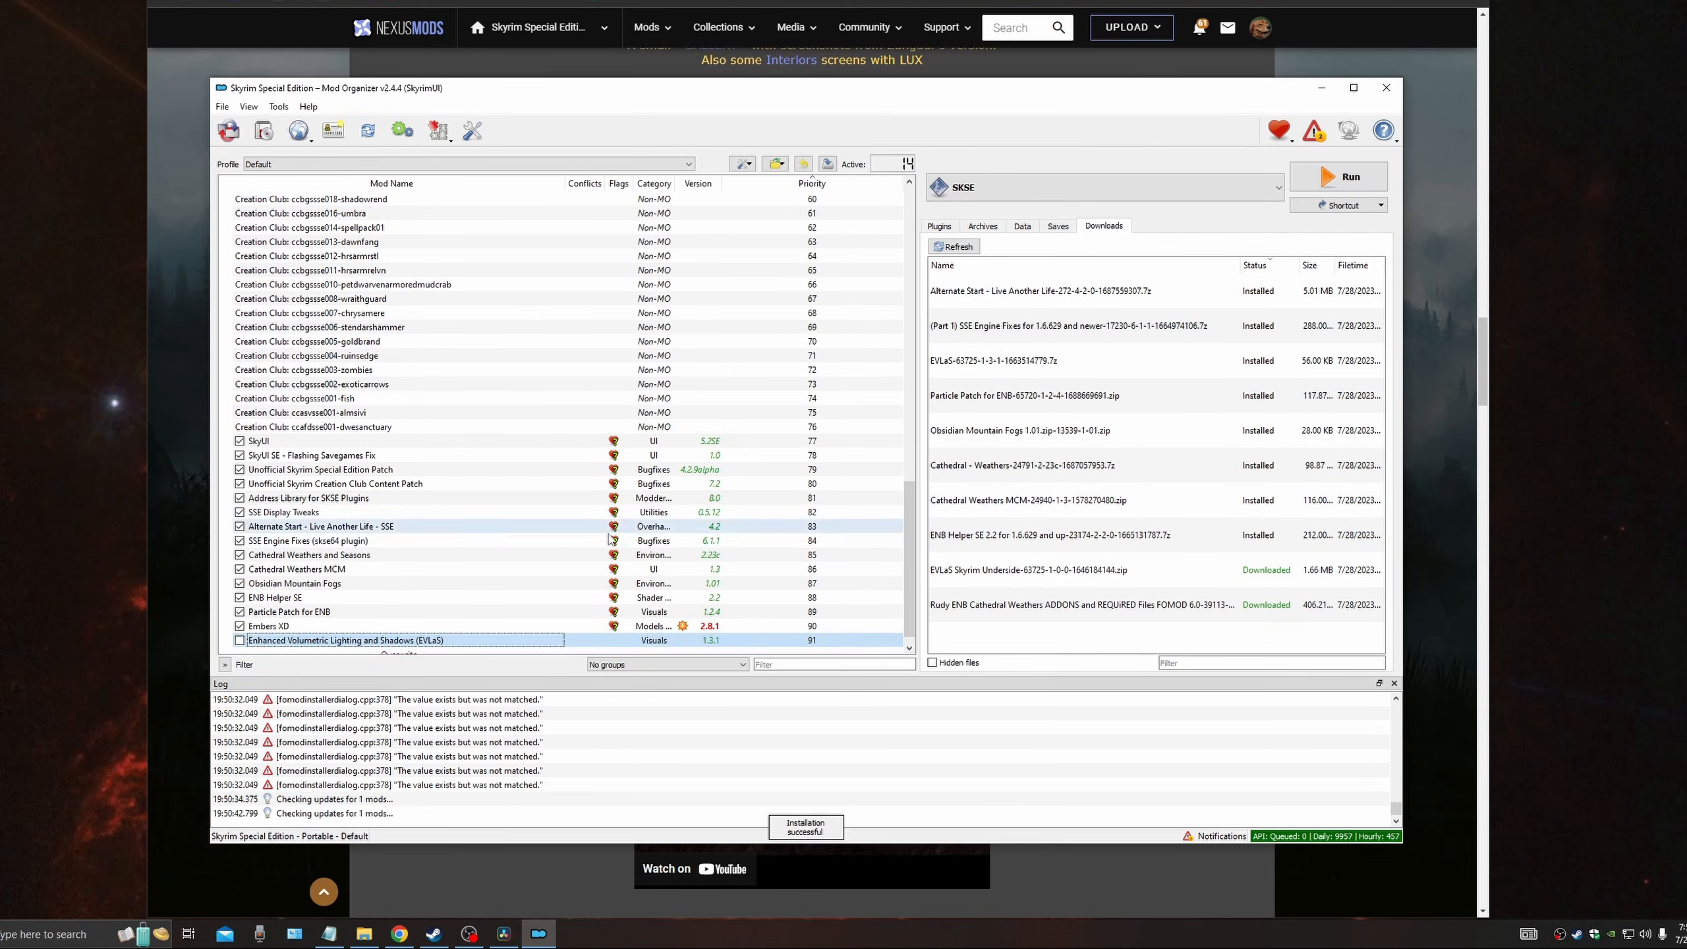
click(240, 640)
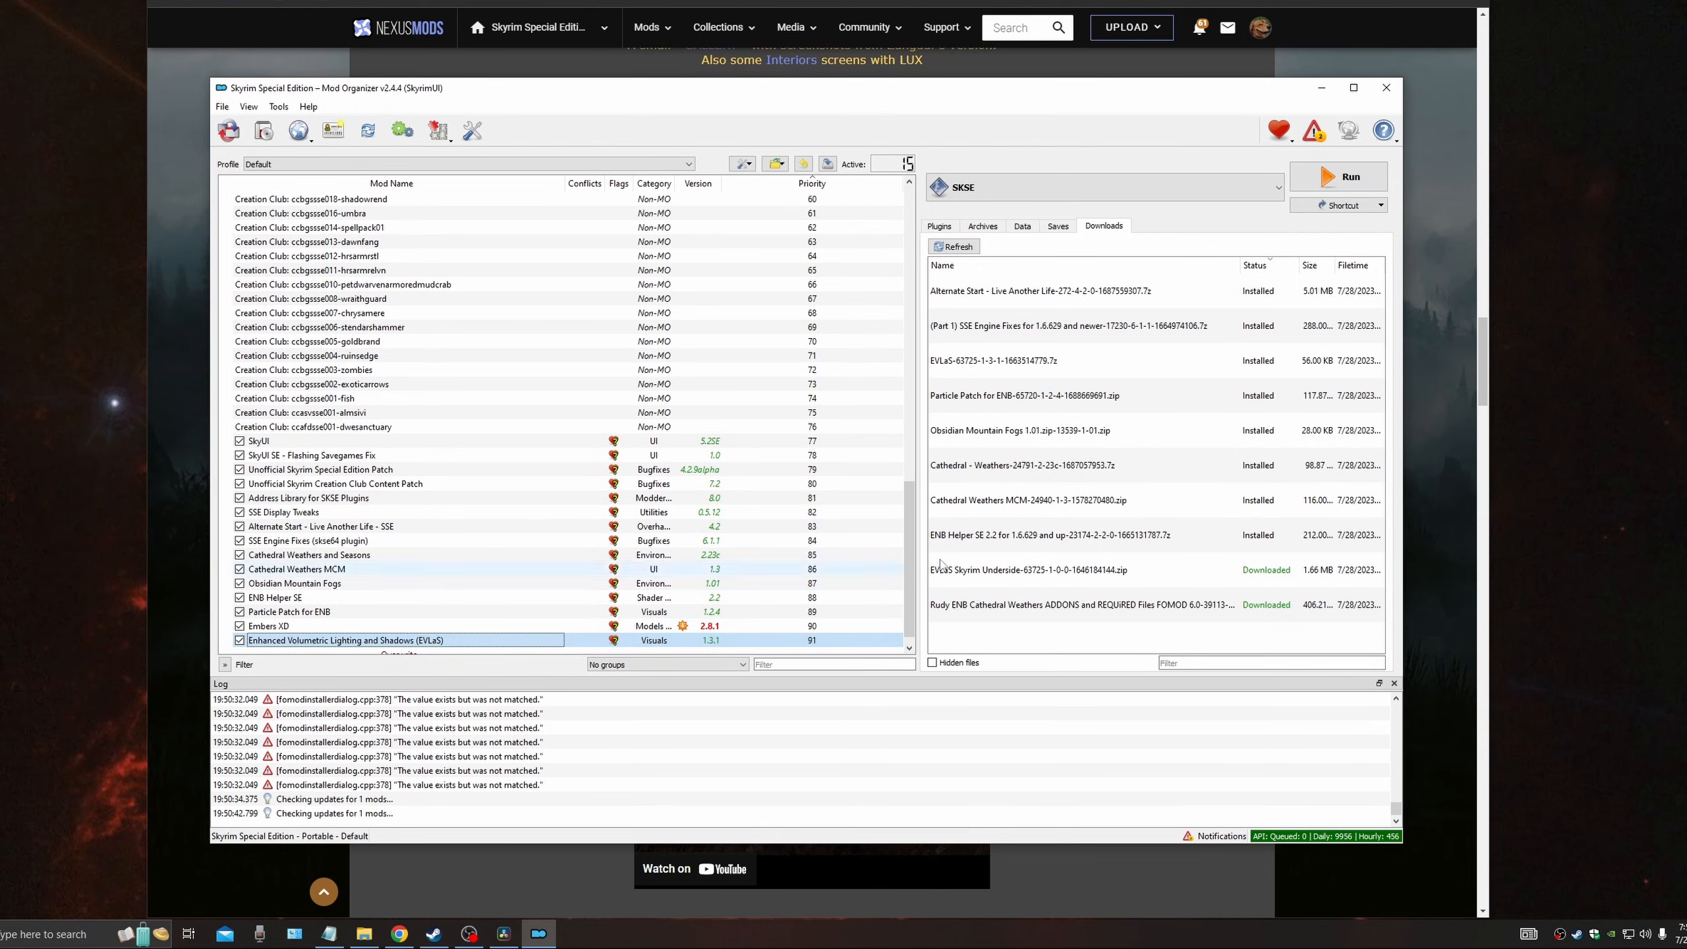
Step: Install EVLaS Skyrim Underside as a separate mod named "Enhanced Volumetric Lighting and Shadows (EVLaS) Underside Mesh" and enable it
double_click(1019, 576)
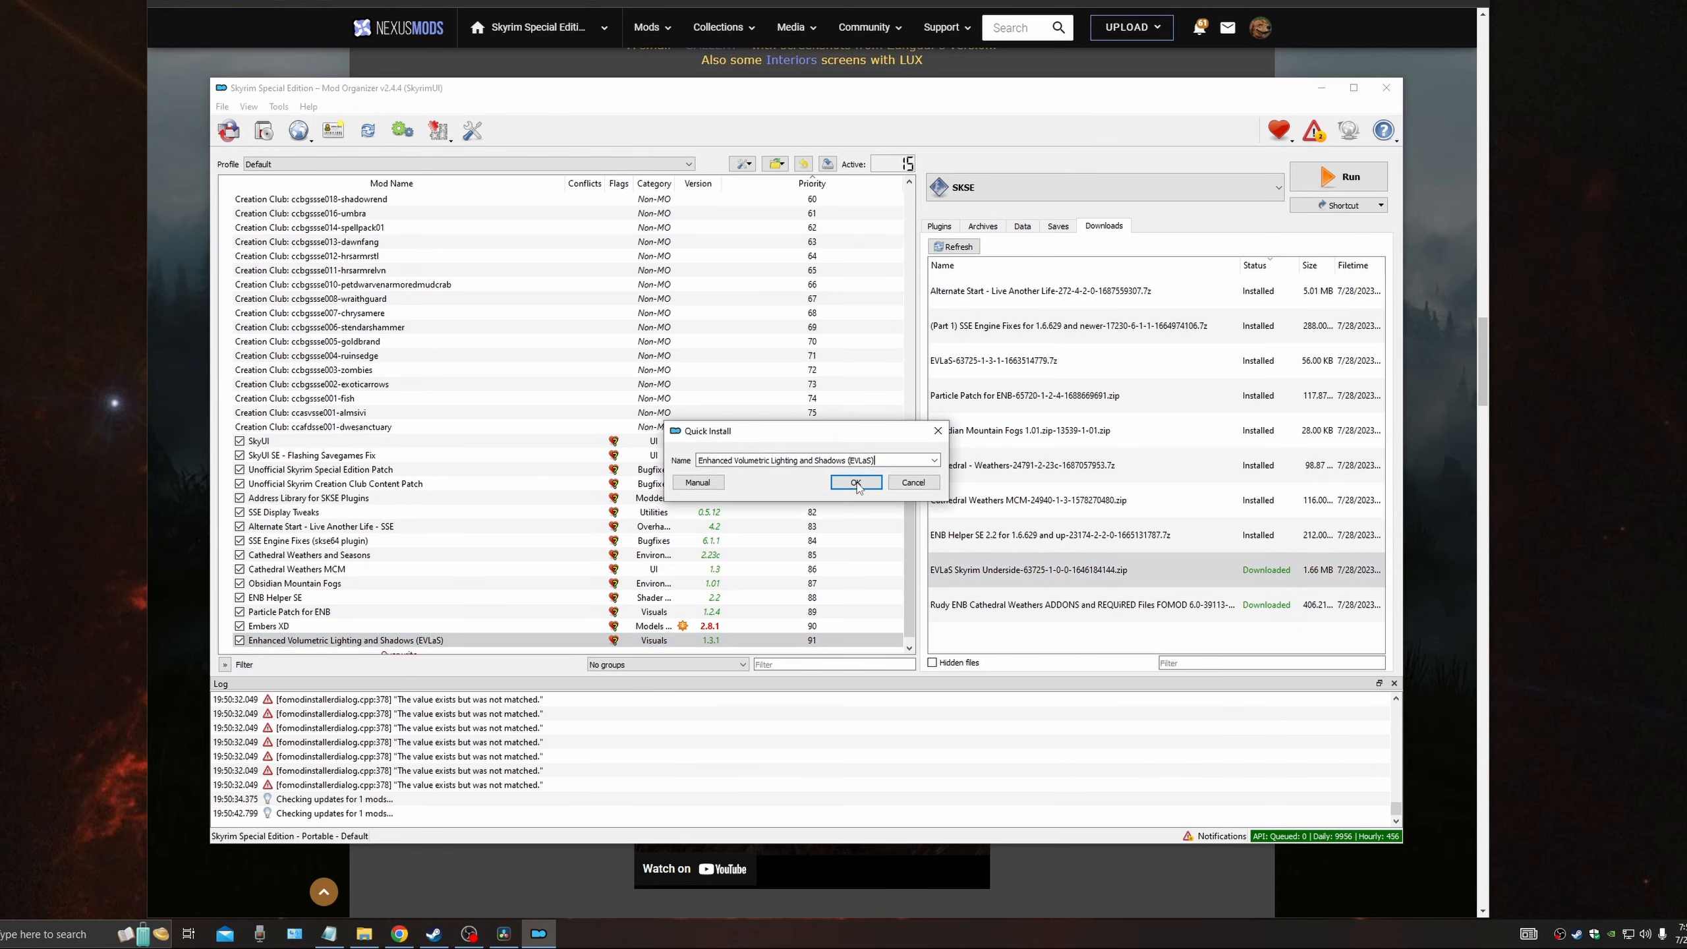
click(857, 485)
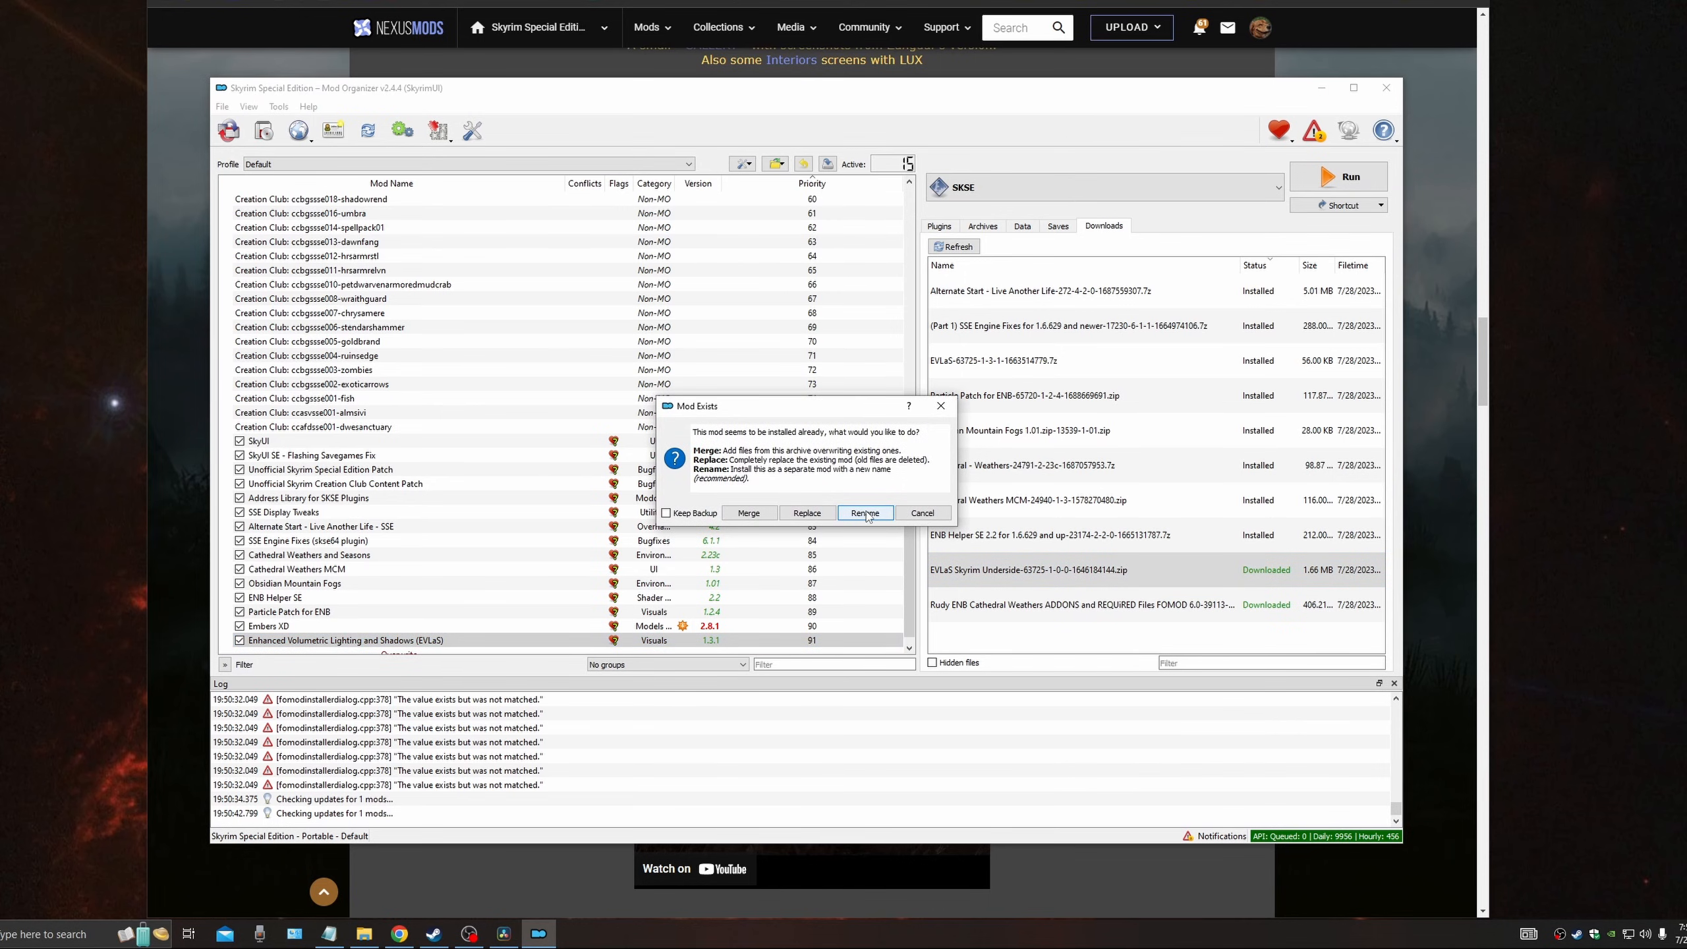
click(865, 512)
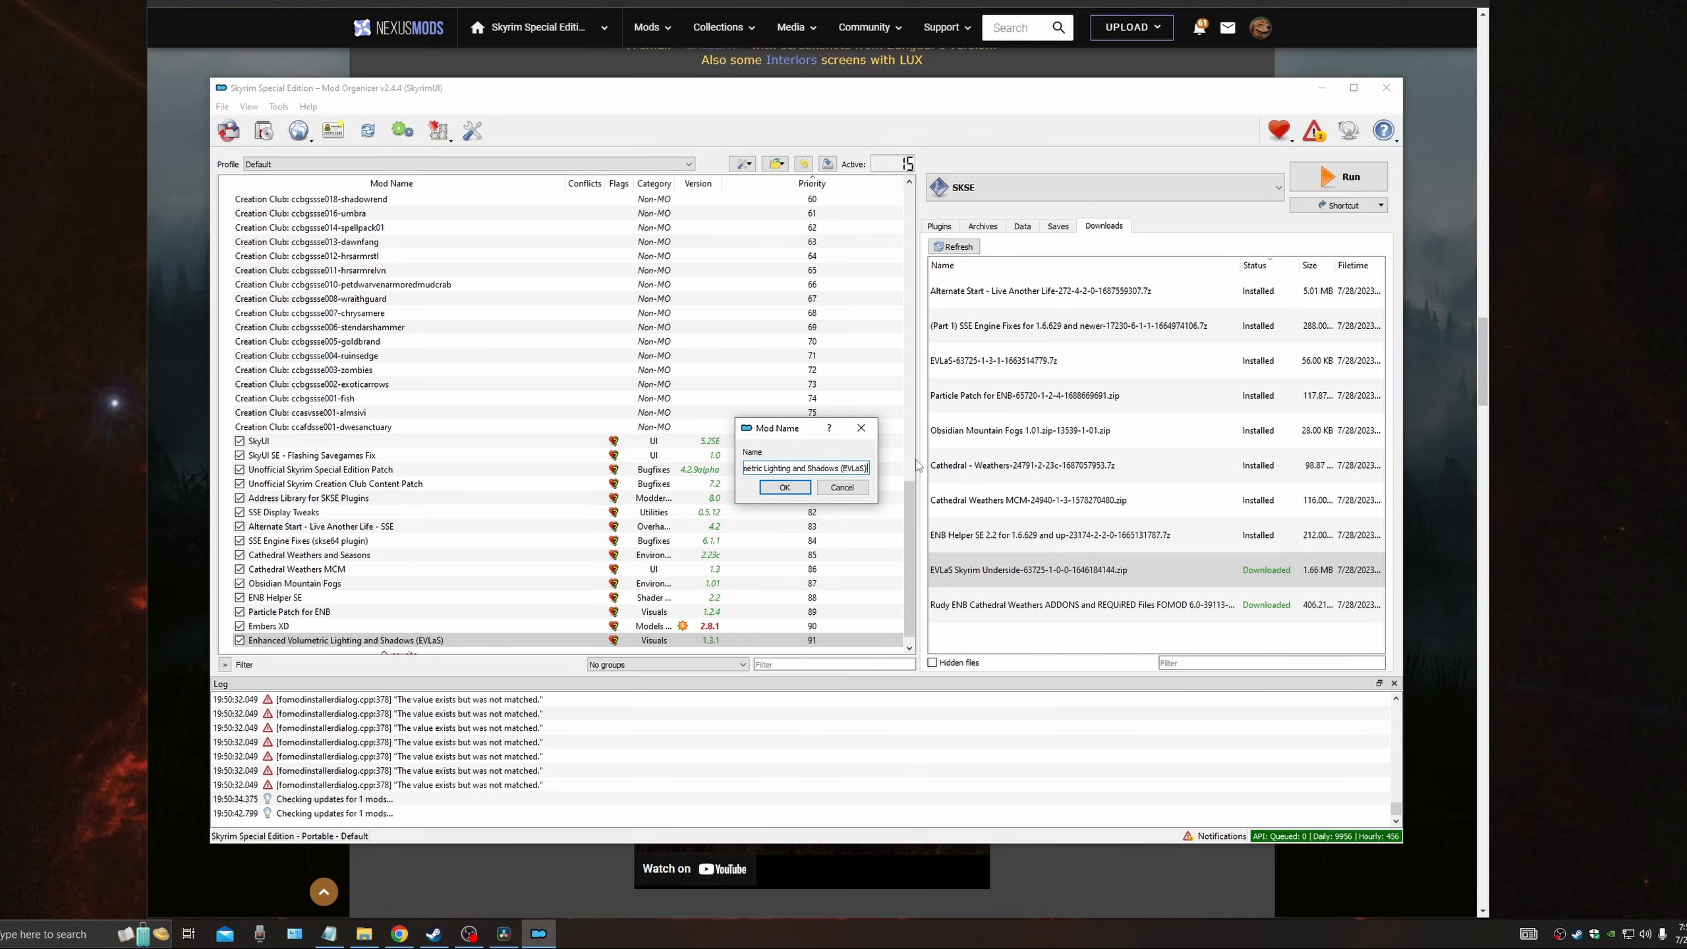
text(Underside ME)
key(BackSpace)
text(esh)
key(Return)
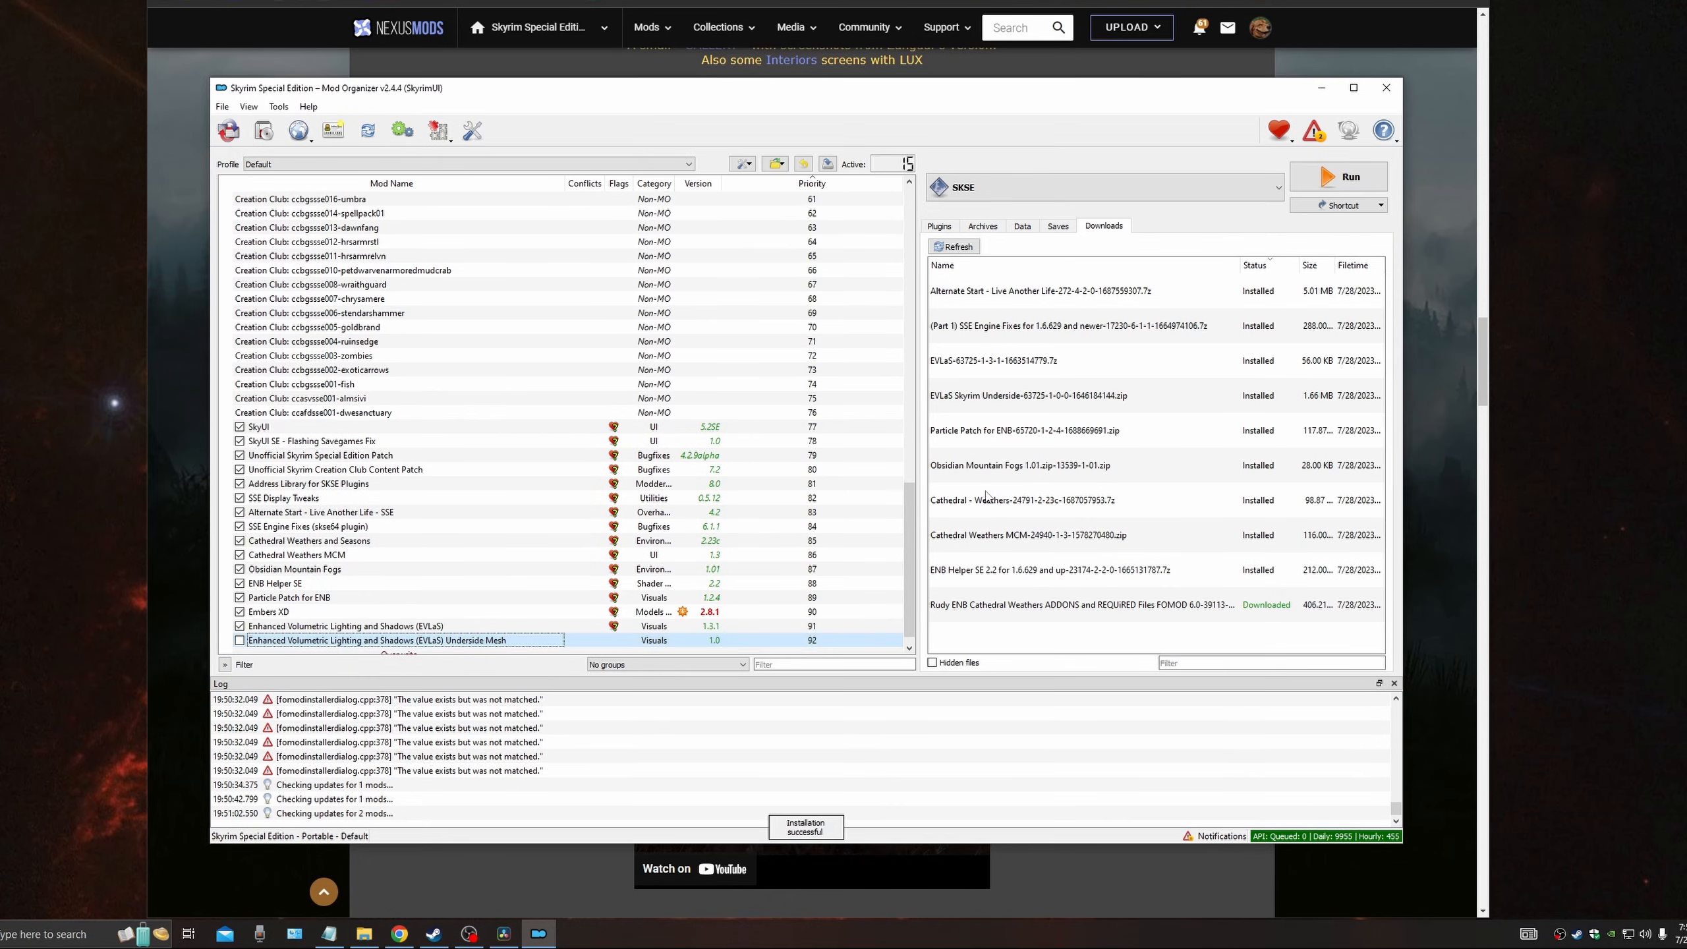
click(240, 641)
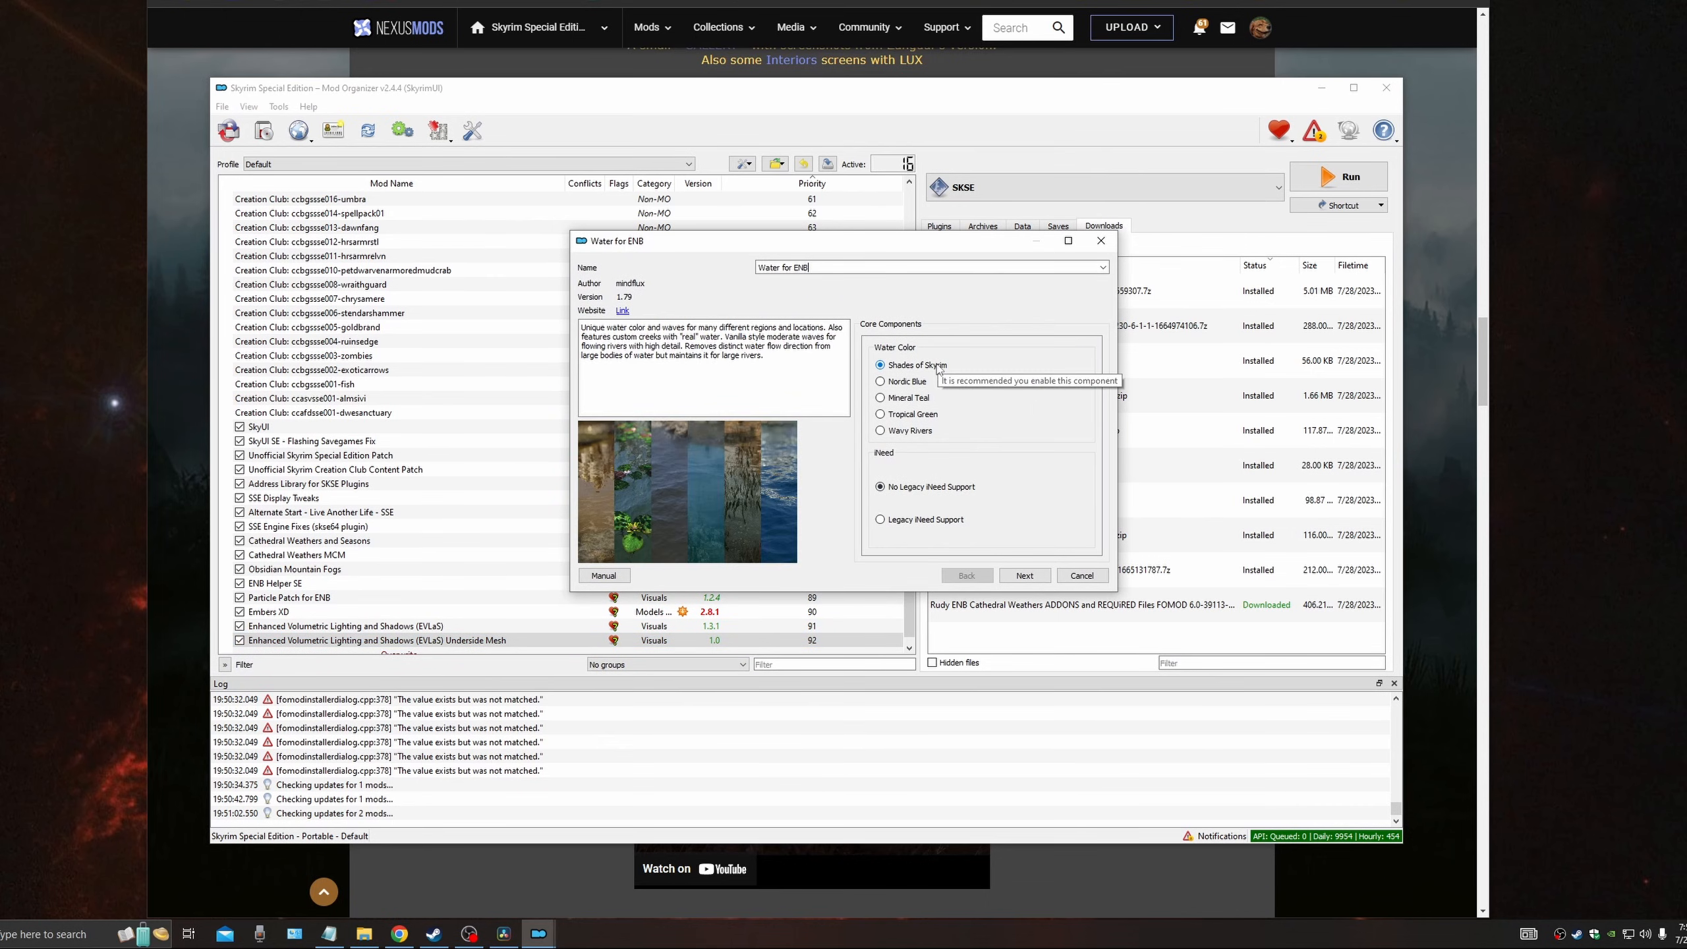
Step: For Water for ENB, use Mineral Teal, No Legacy iNeed Support, Default LOD water, 4K water textures and Transparent 4K waterfalls
click(926, 400)
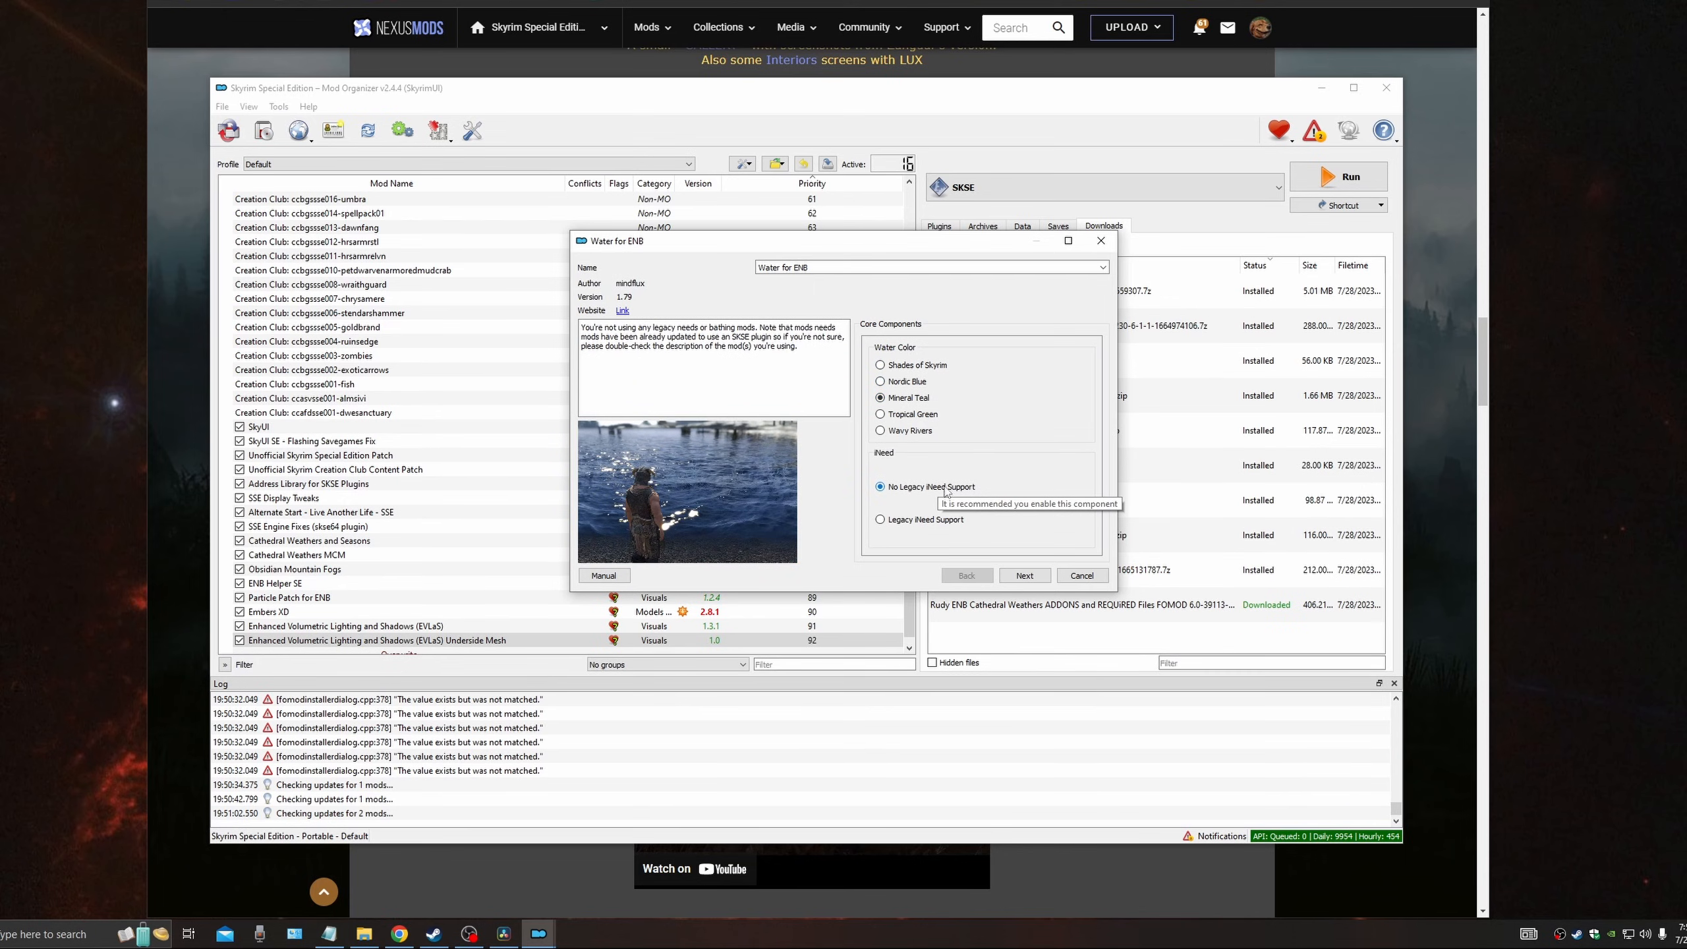
click(1027, 578)
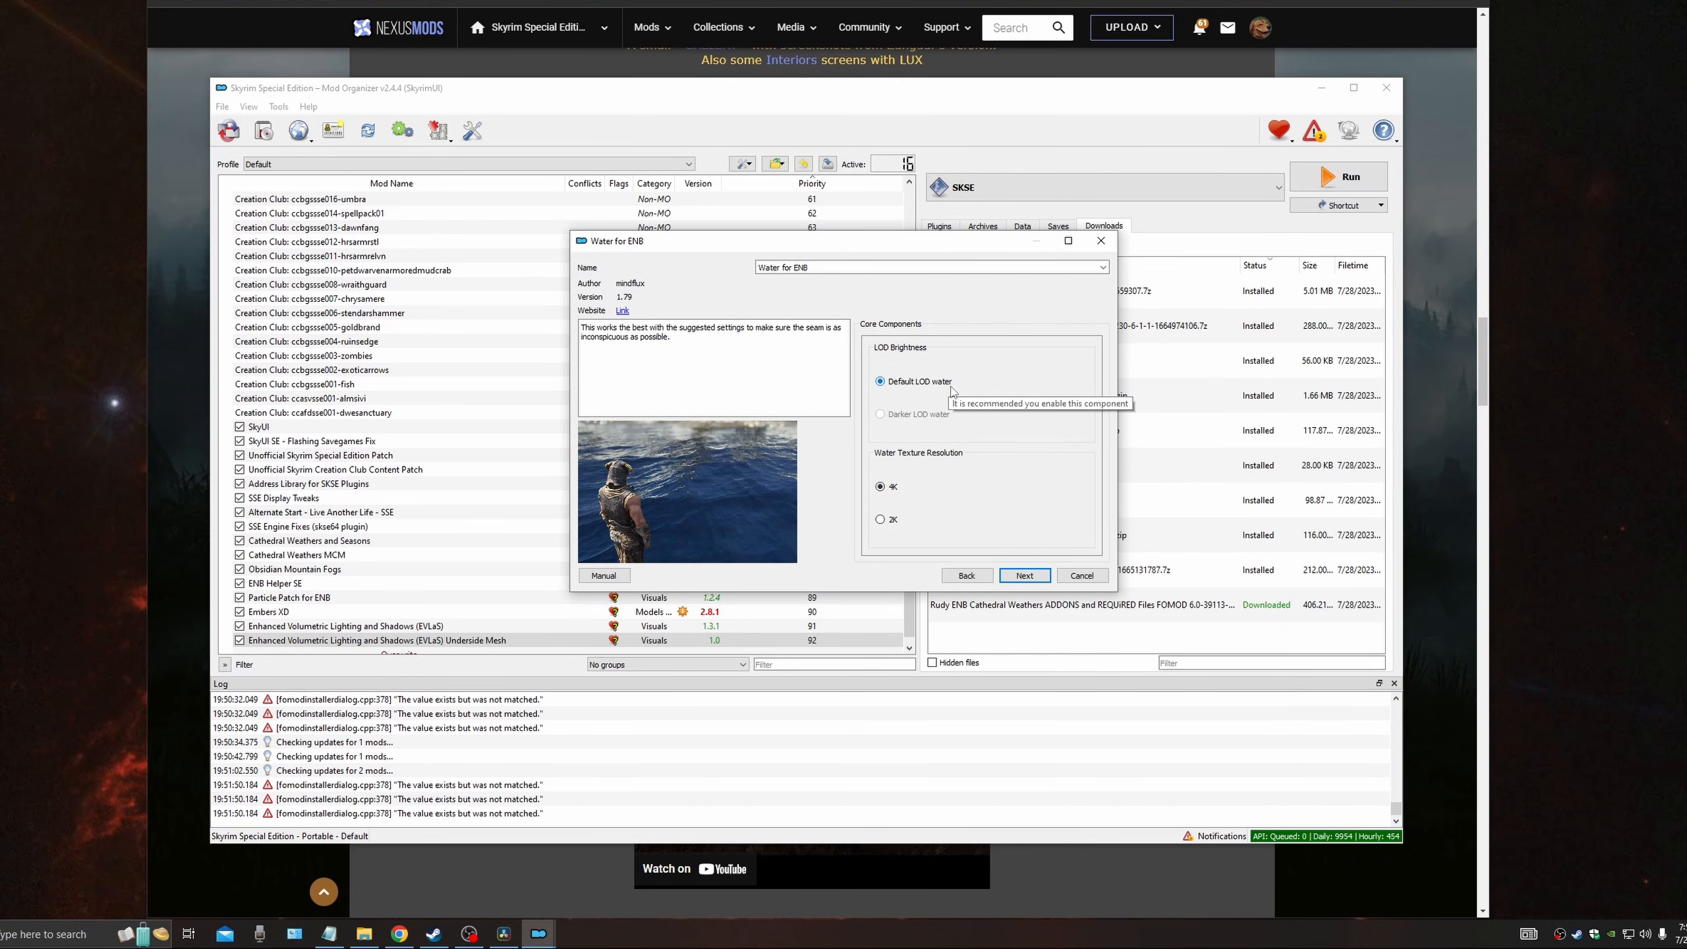
click(1016, 577)
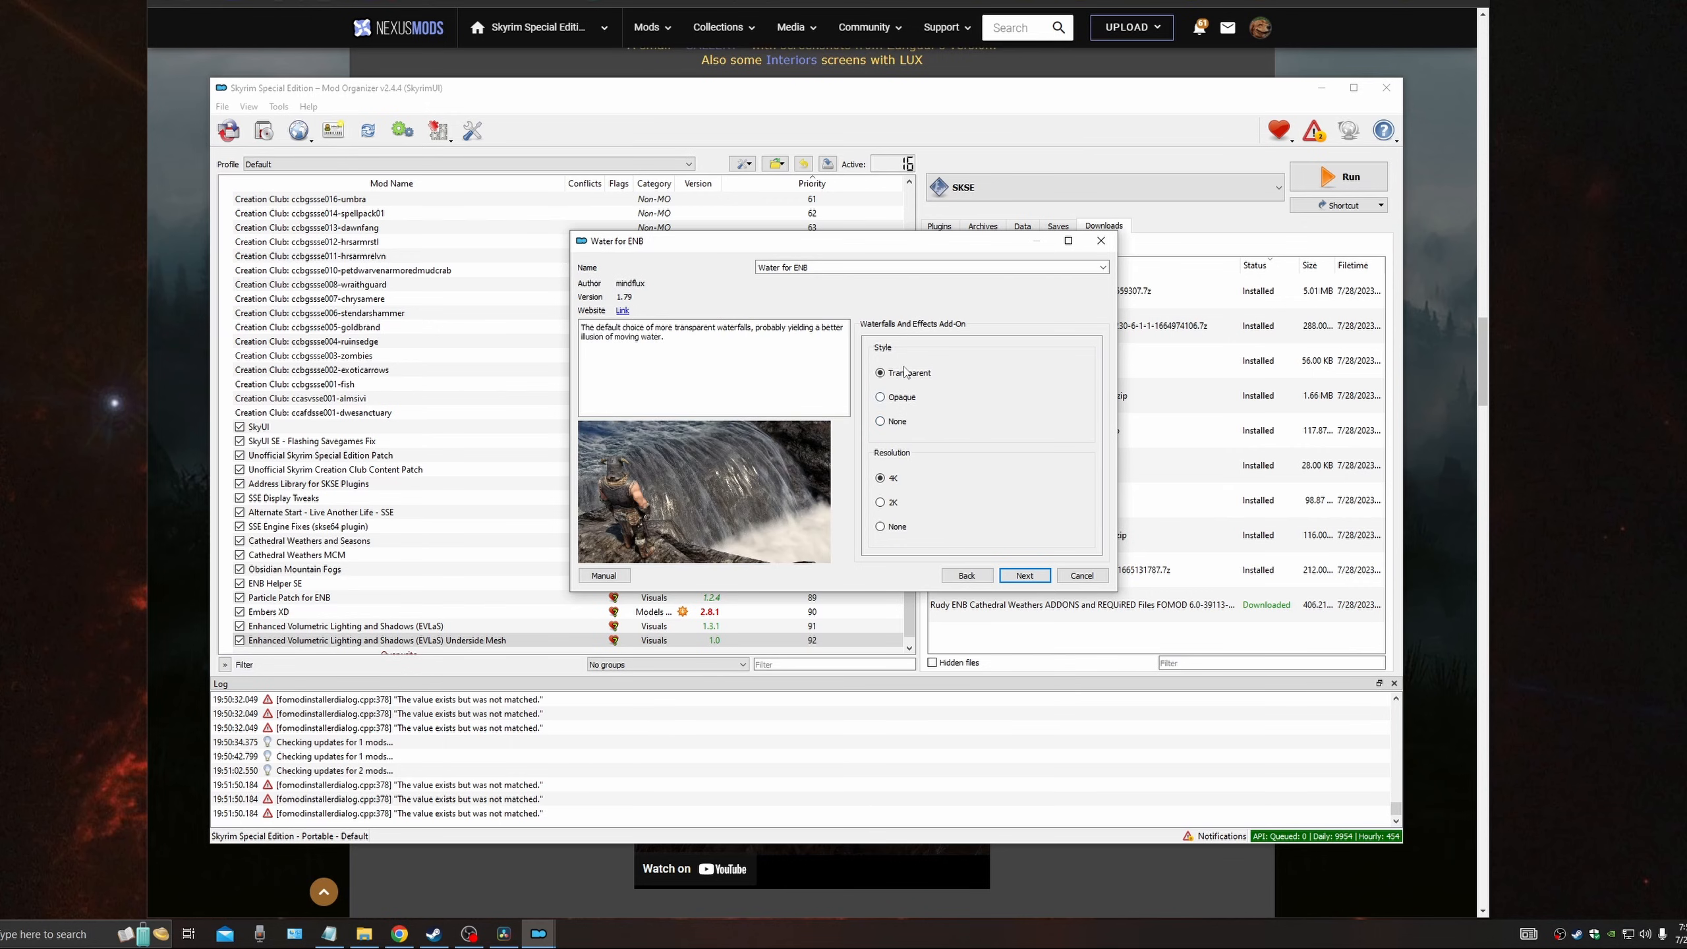
click(1024, 575)
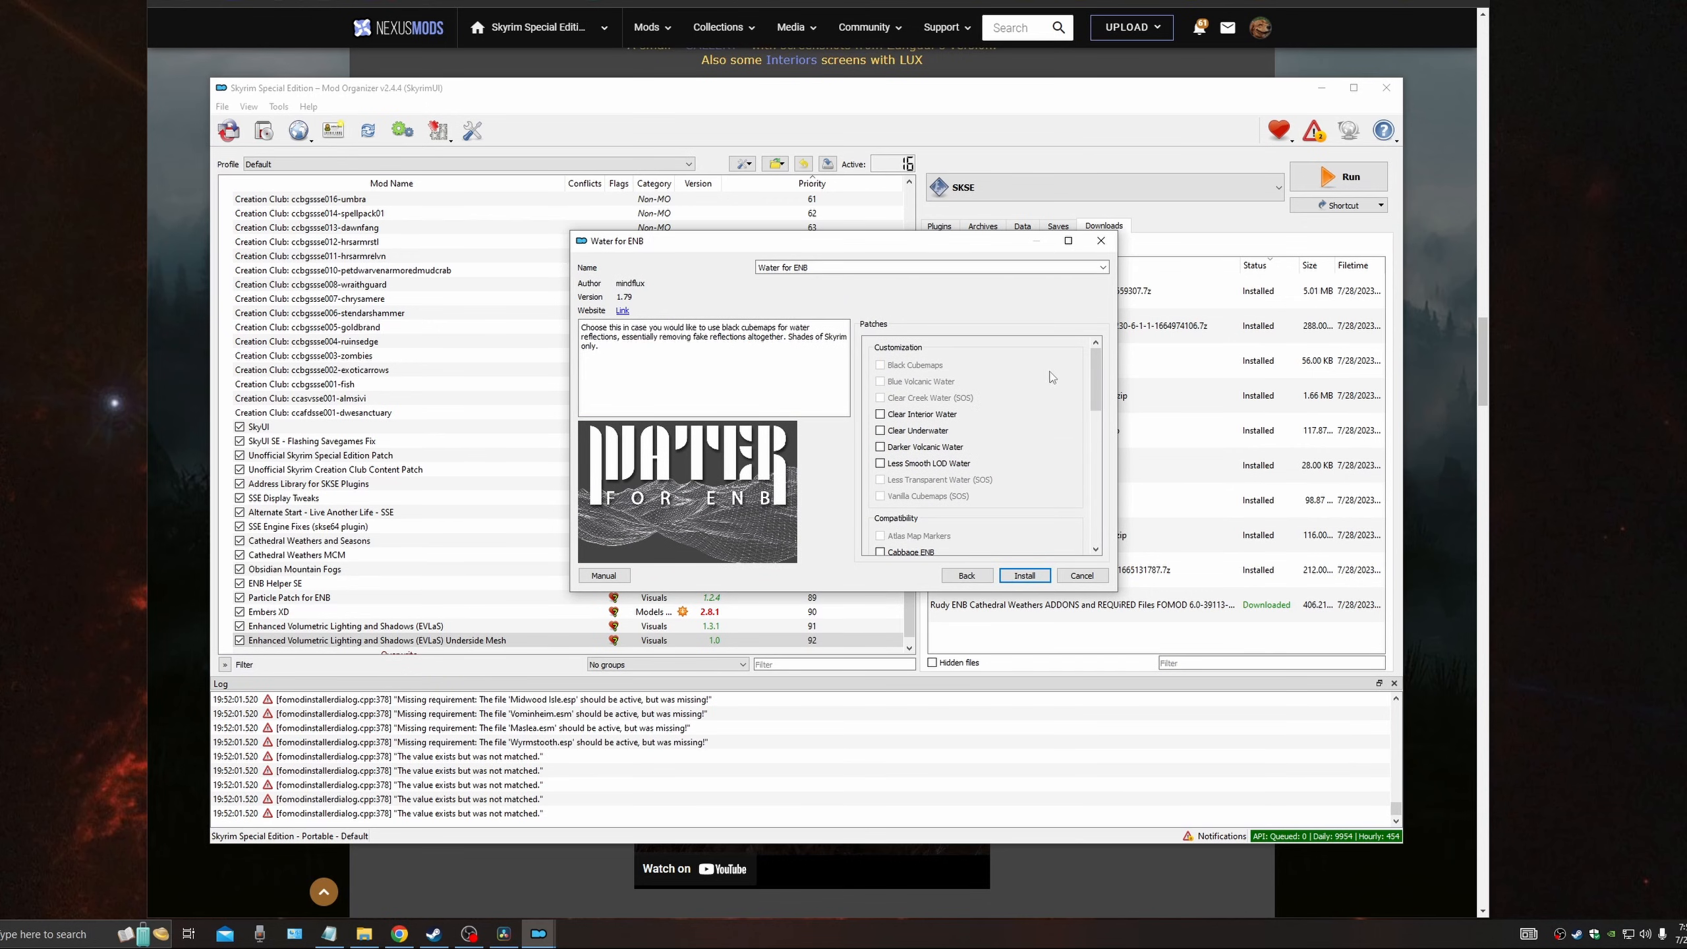
Step: Include only the Rudy ENB for Cathedral Weathers compatibility patch and install Water for ENB
scroll(933, 364, down, 2)
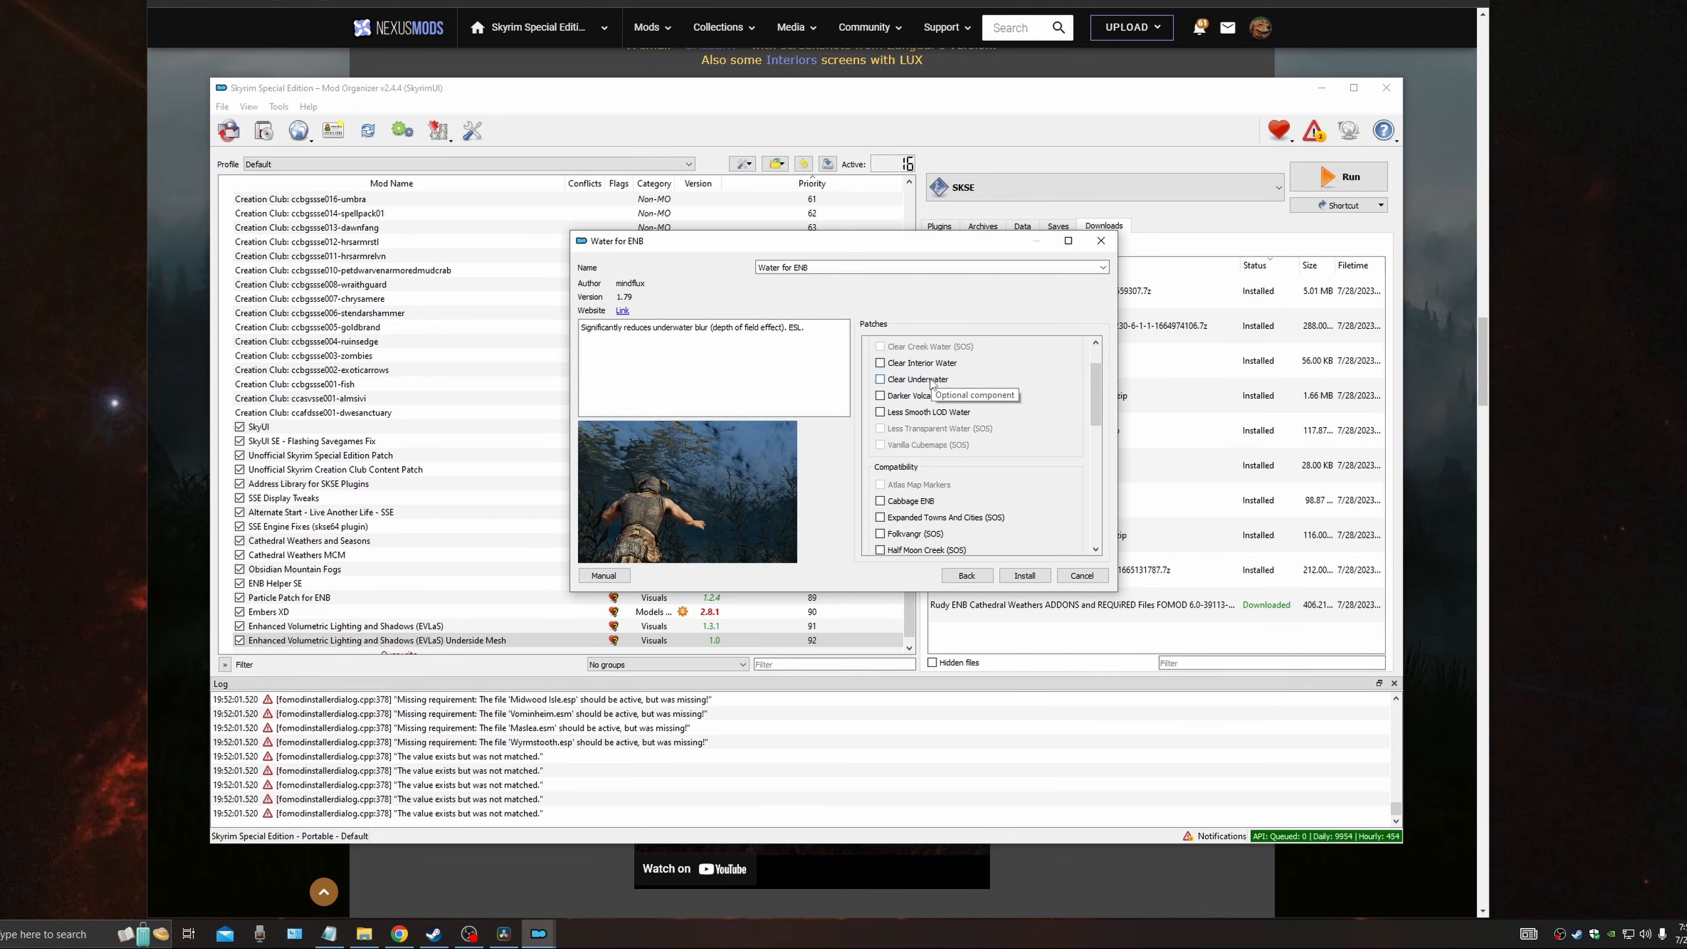
scroll(956, 392, down, 3)
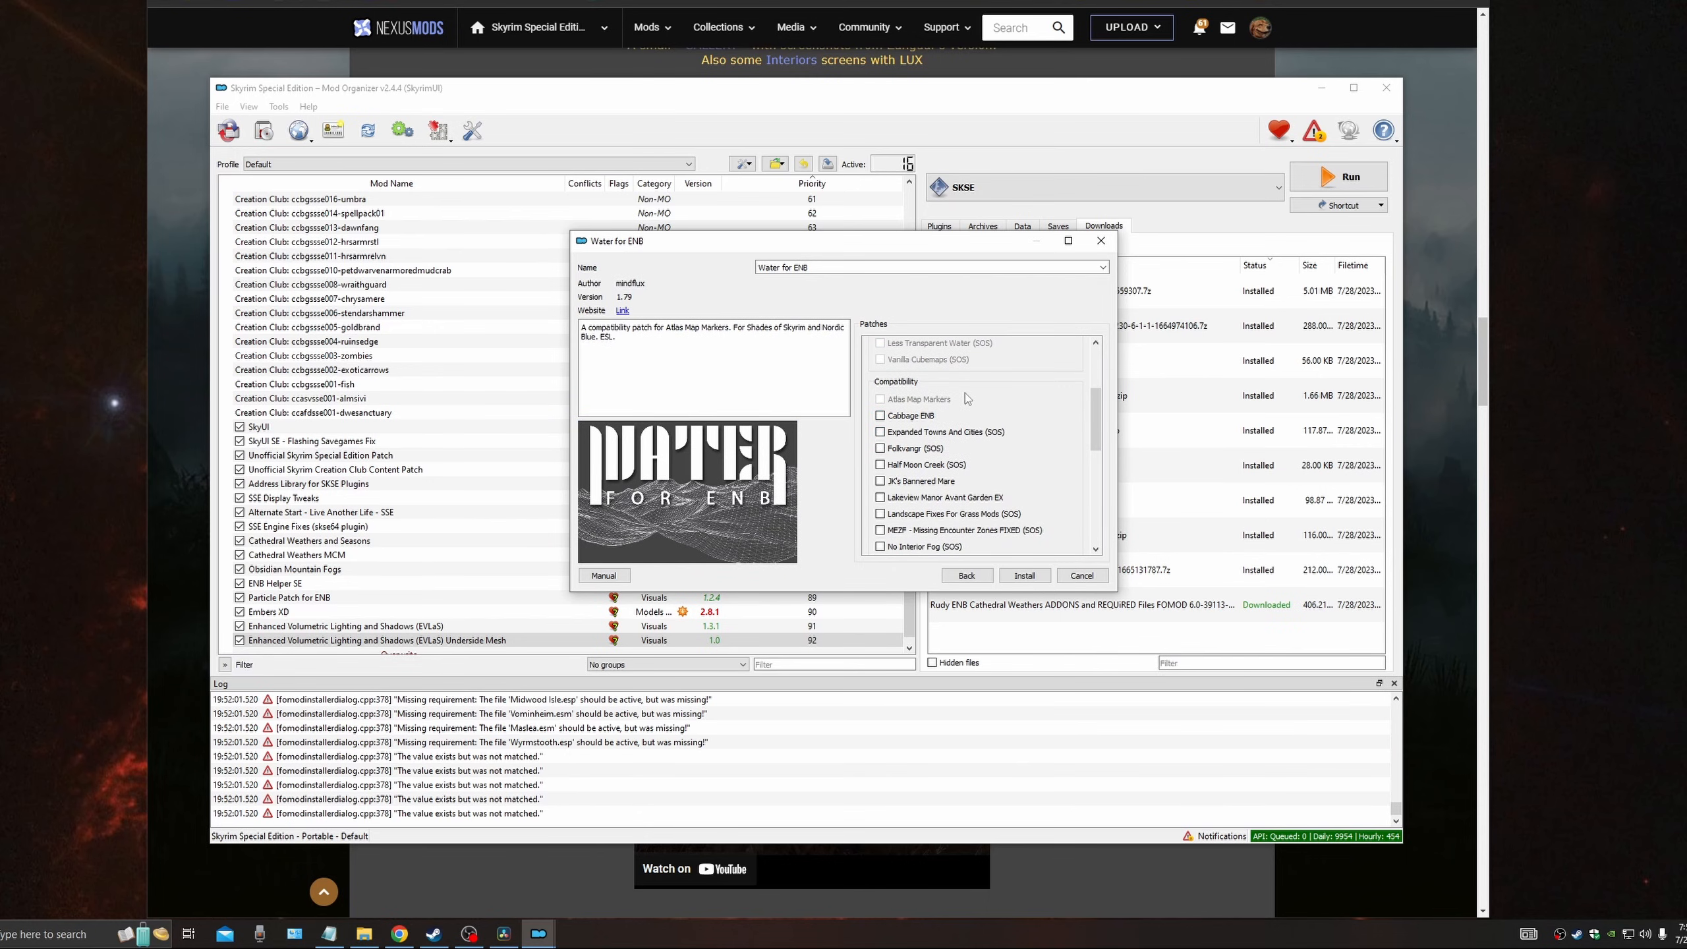
scroll(1047, 405, down, 3)
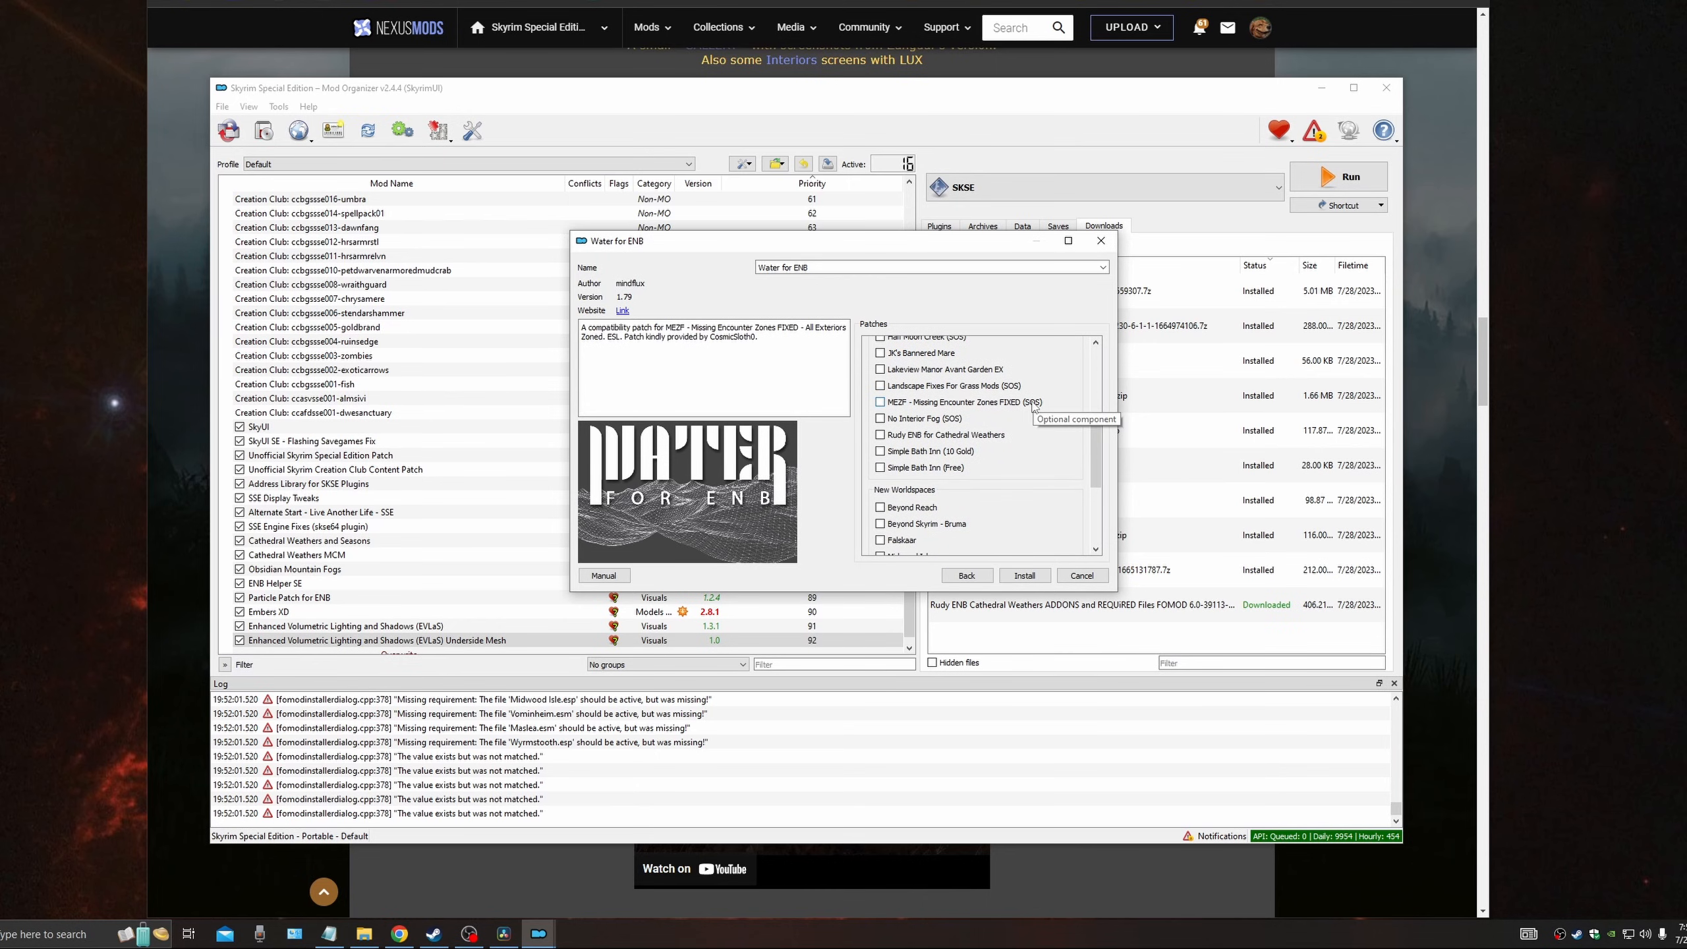
scroll(1023, 425, down, 2)
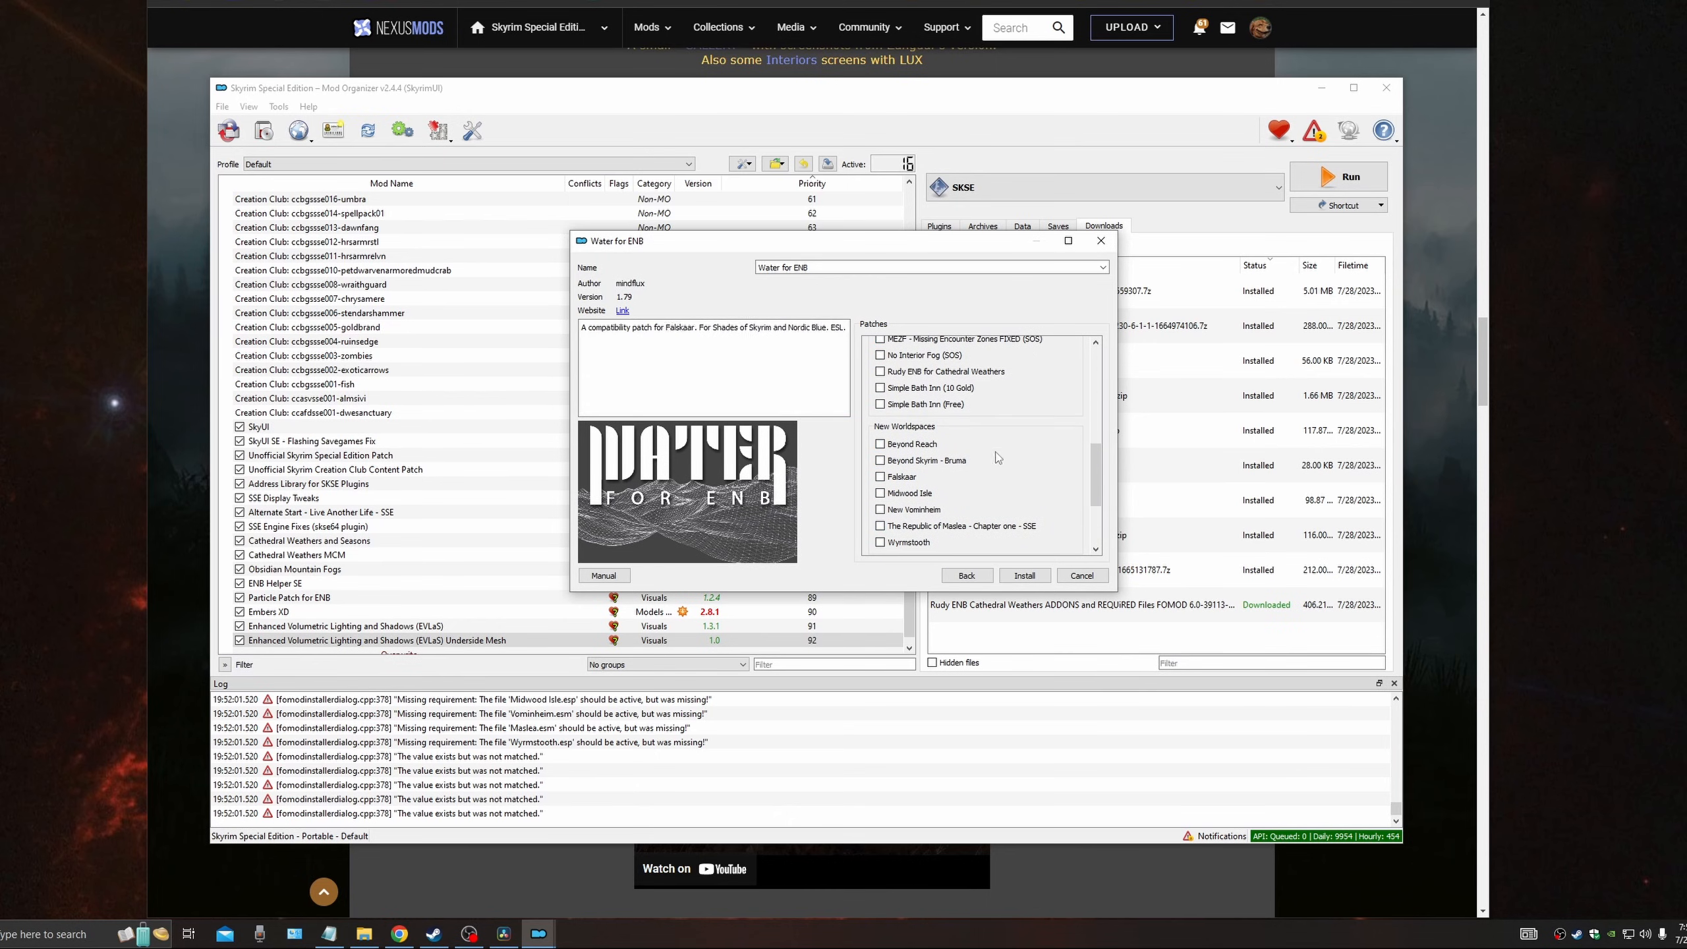
scroll(1017, 438, up, 4)
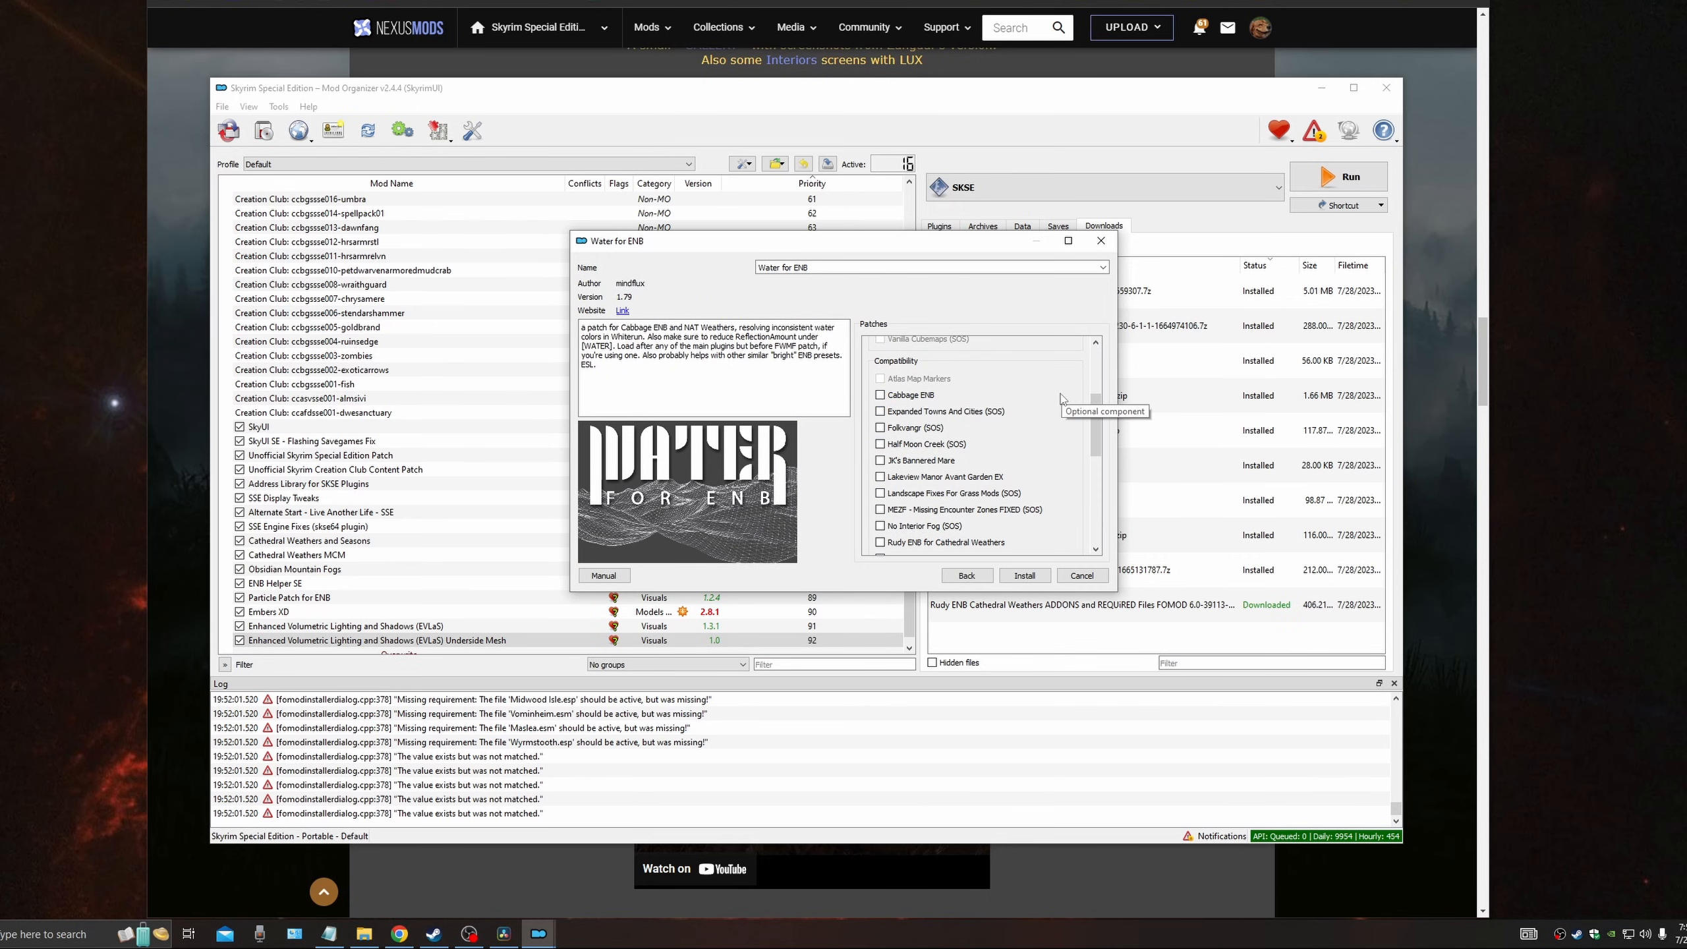
scroll(983, 439, down, 2)
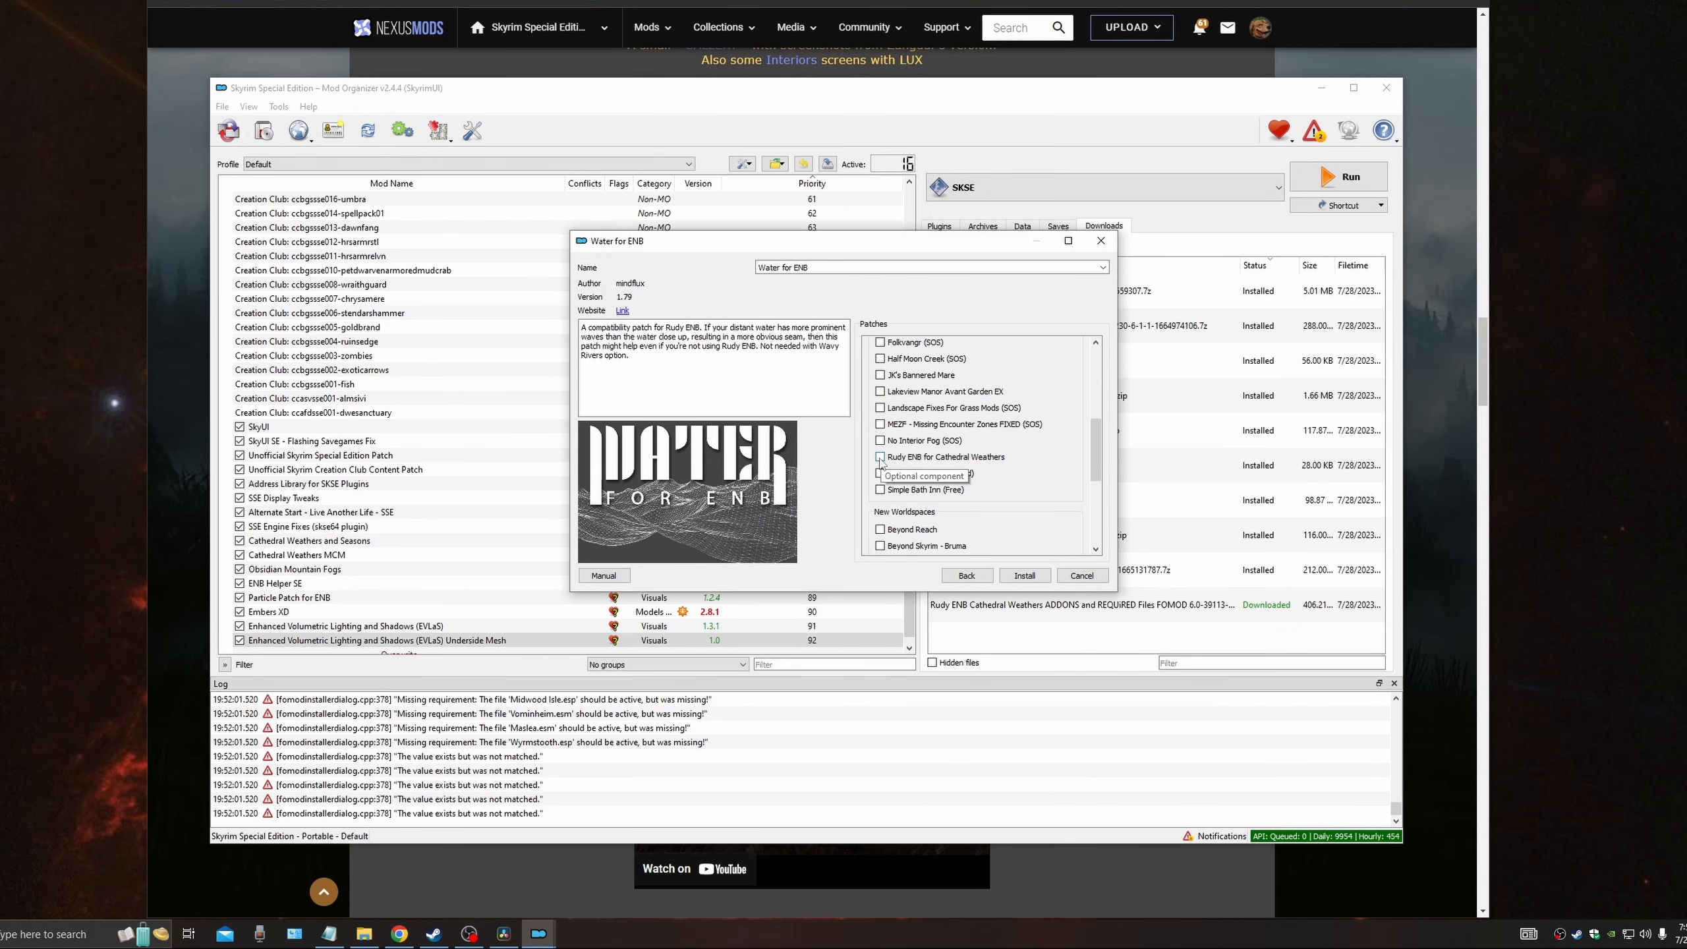
scroll(984, 452, down, 3)
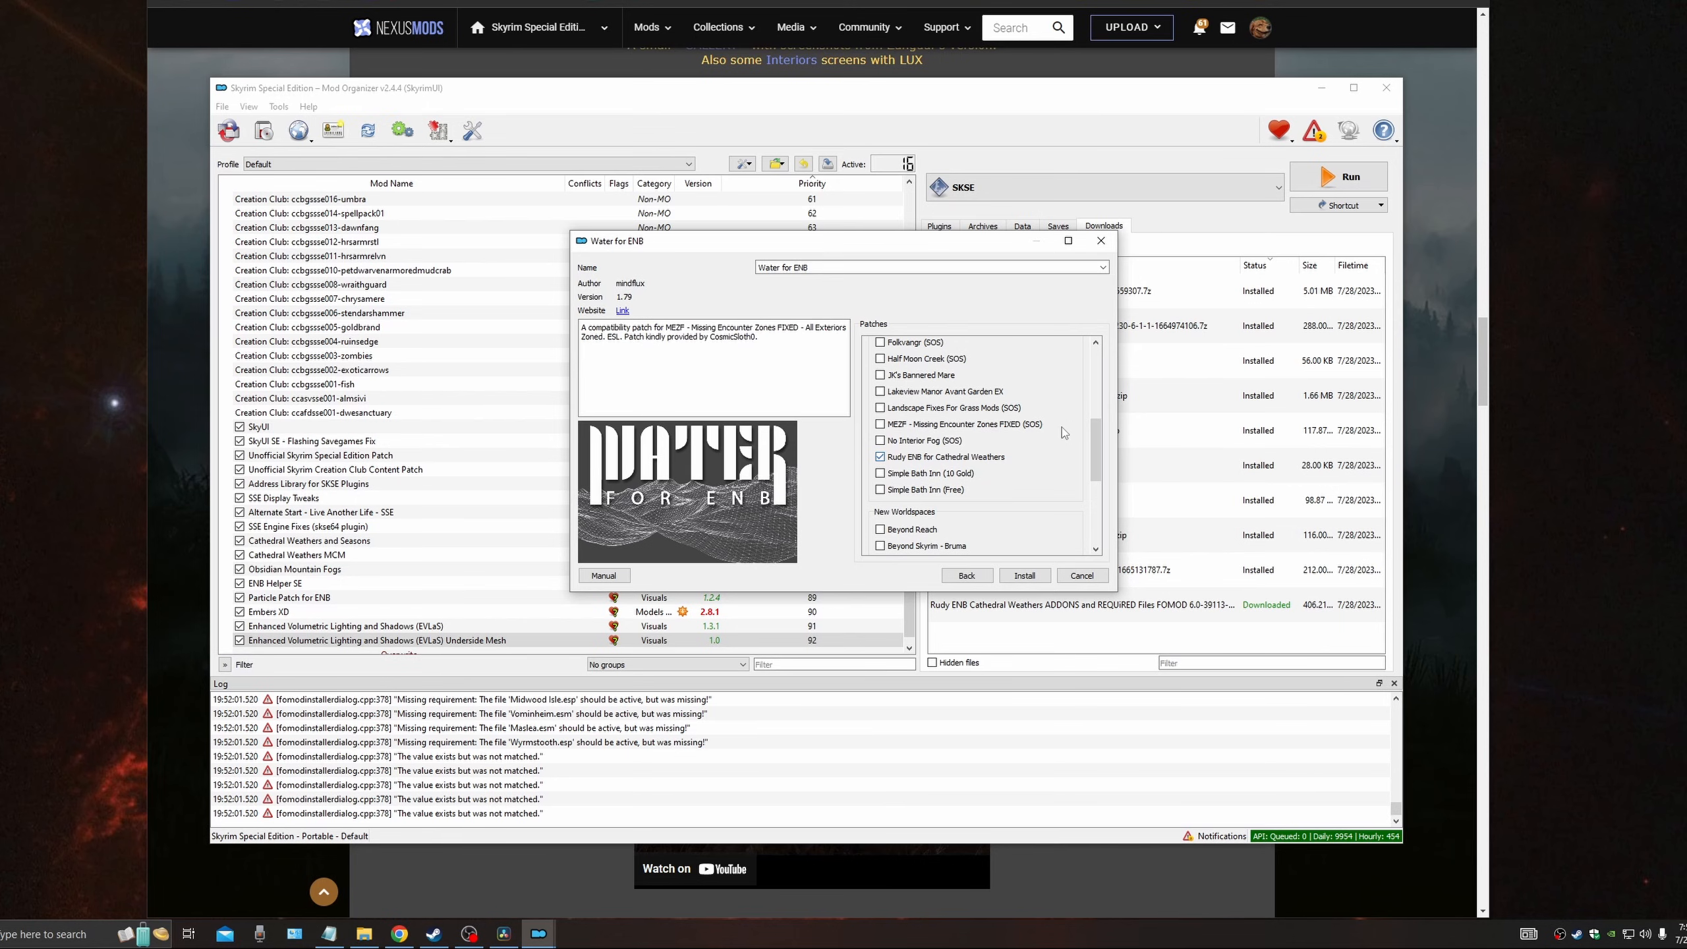
click(1026, 576)
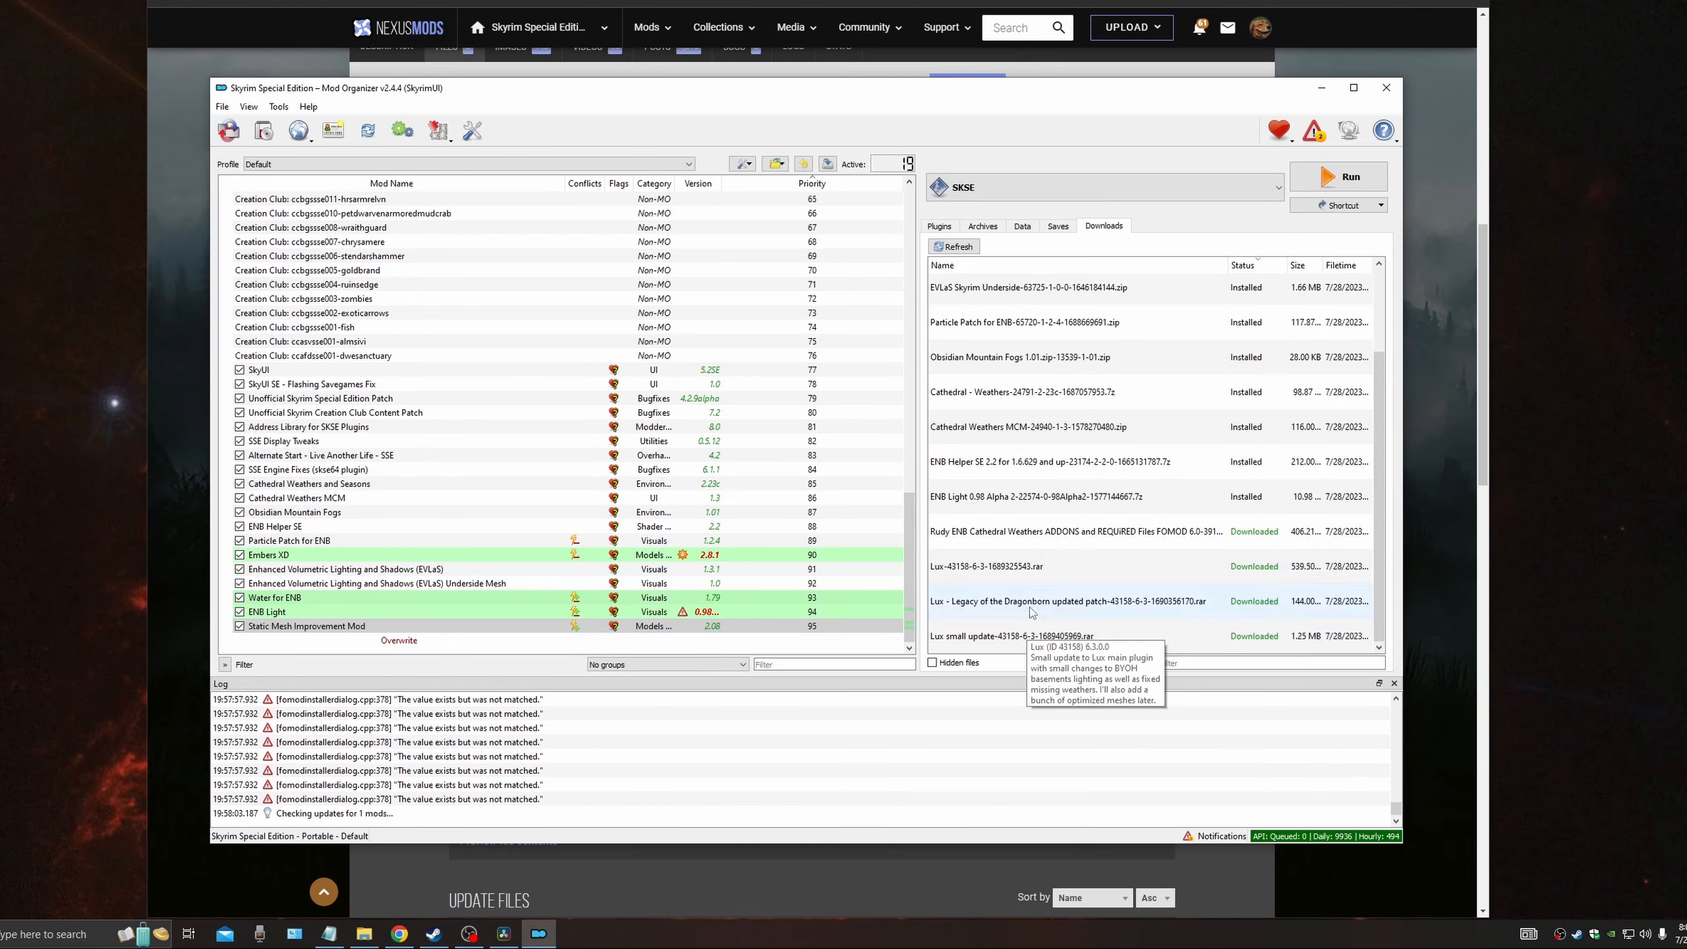
Step: Start installing the main Lux archive with Fixed Vanilla ice cave meshes and the default non-parallax optimized vanilla meshes
double_click(1026, 566)
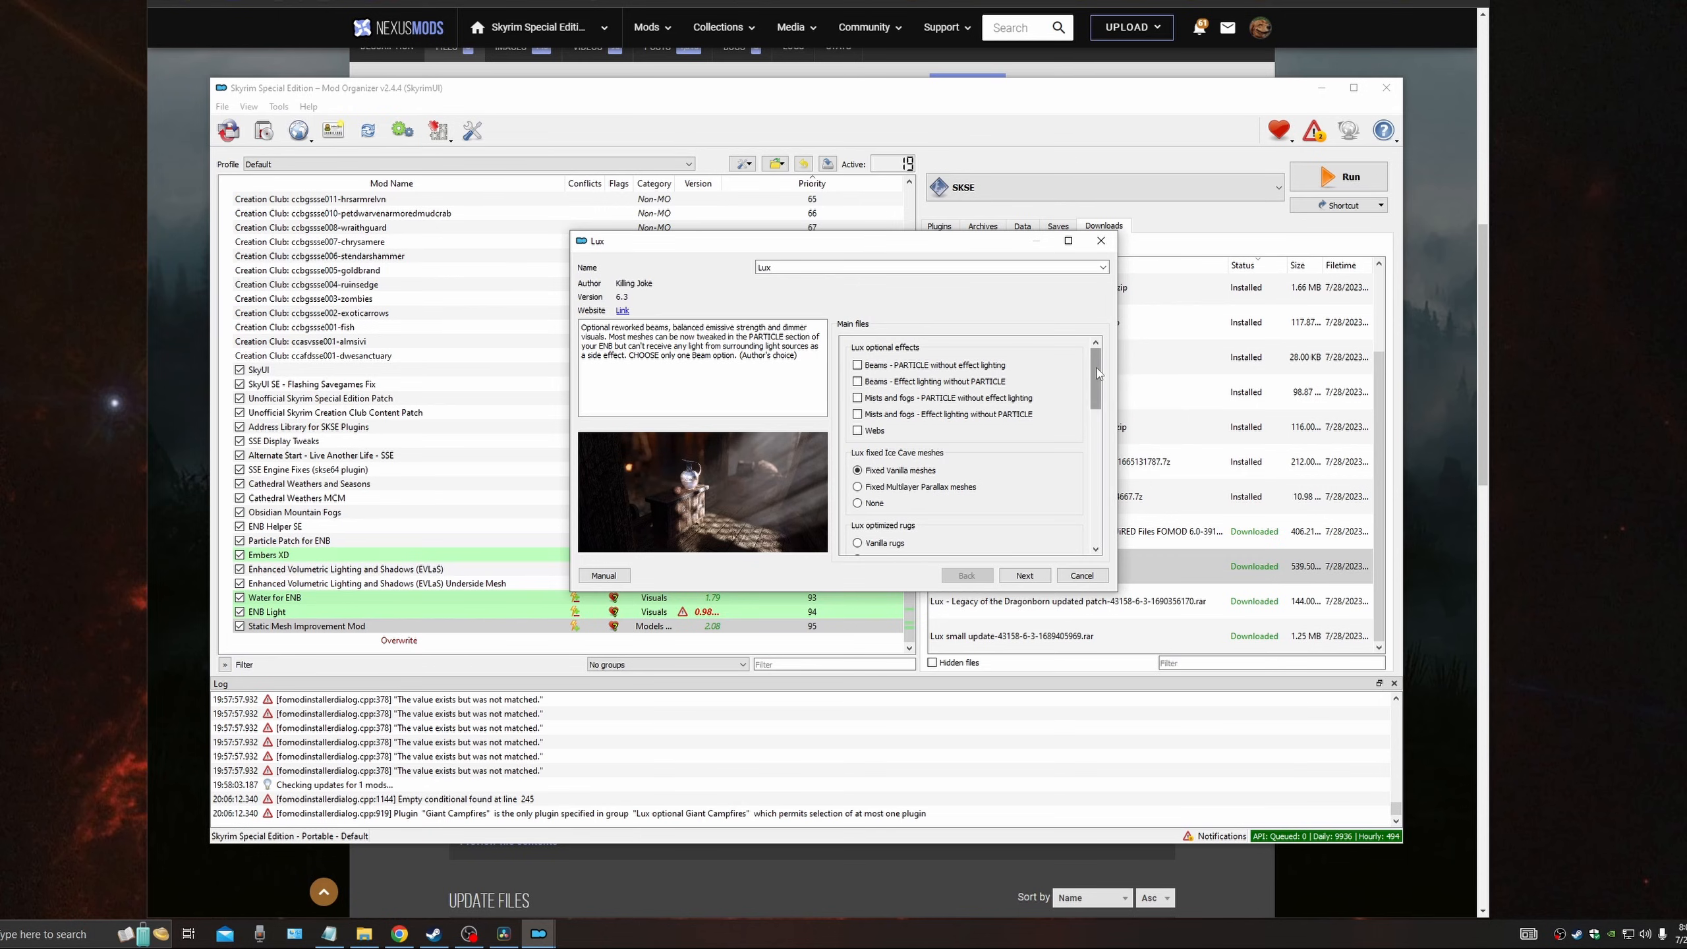
drag(1095, 375, 1106, 517)
click(1024, 575)
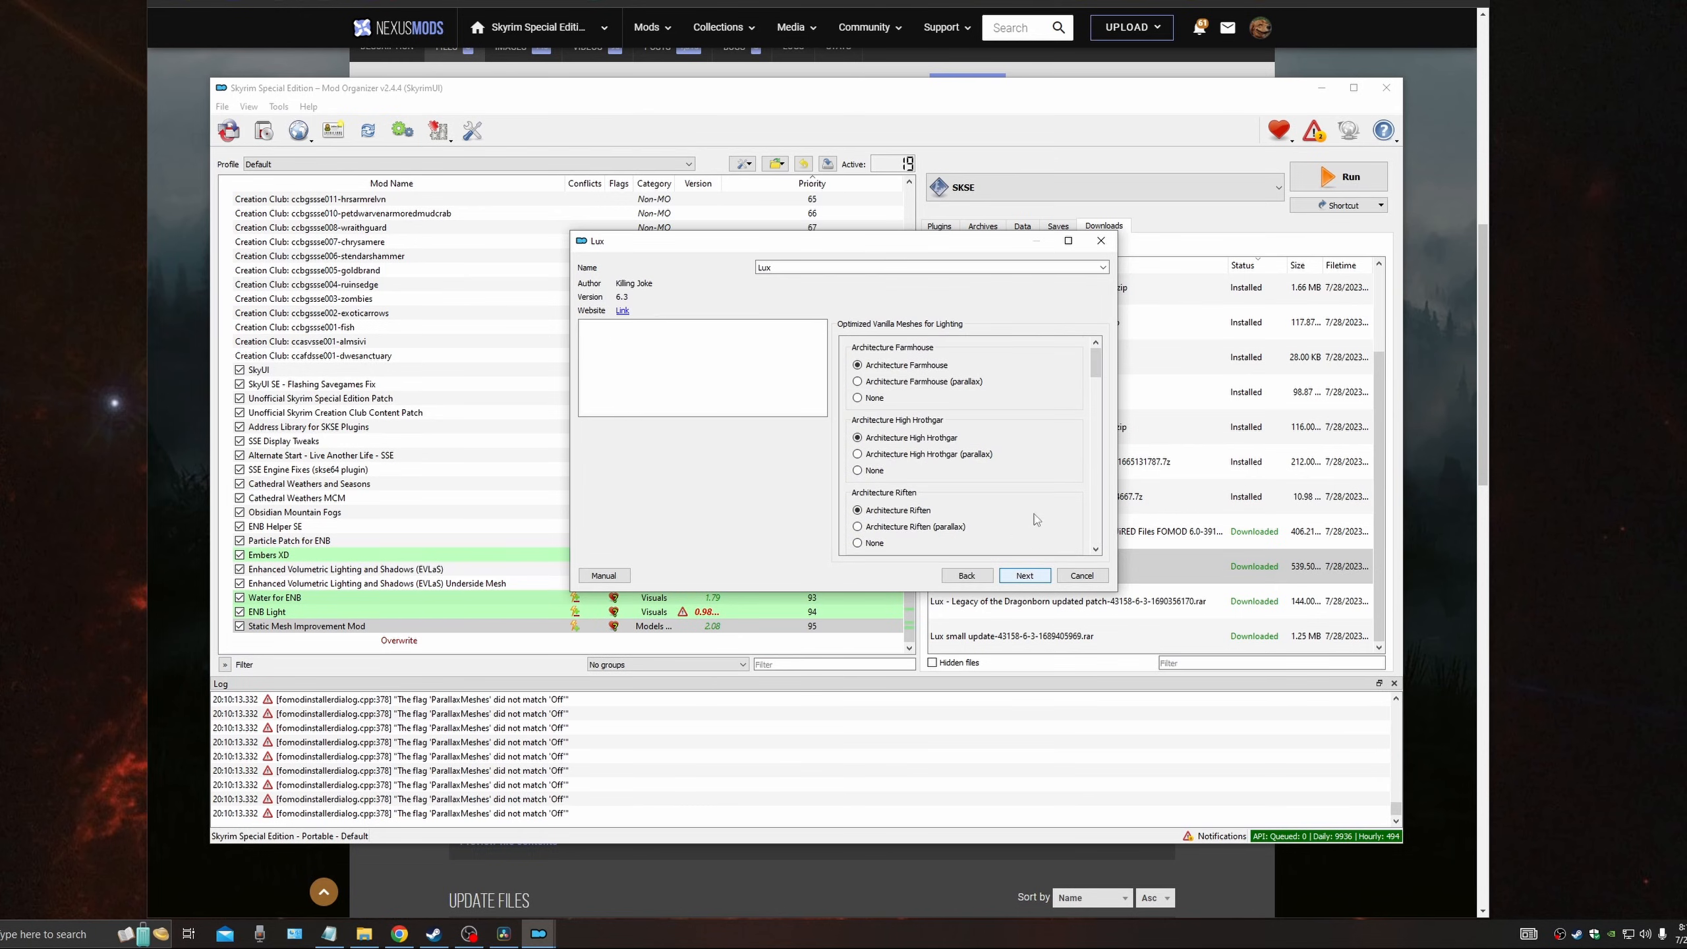
drag(1095, 367, 1121, 558)
click(1023, 575)
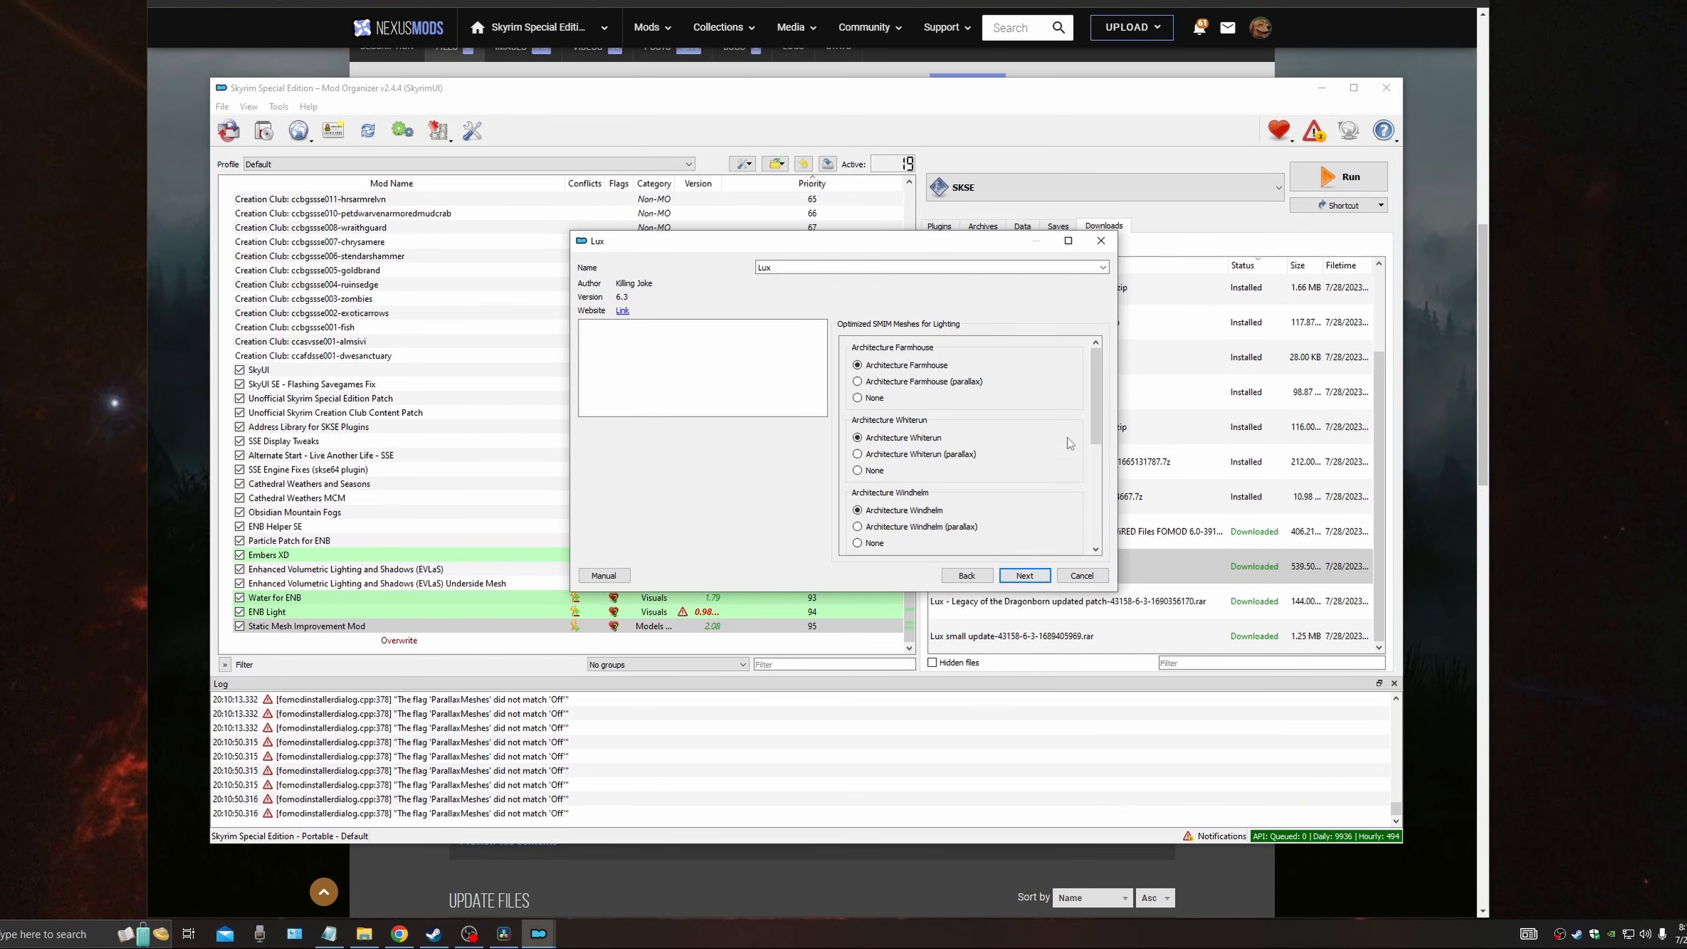
Step: Keep the default non-parallax SMIM meshes and vanilla window models, finish the remaining Lux installer pages and enable Lux
drag(1096, 382, 1101, 454)
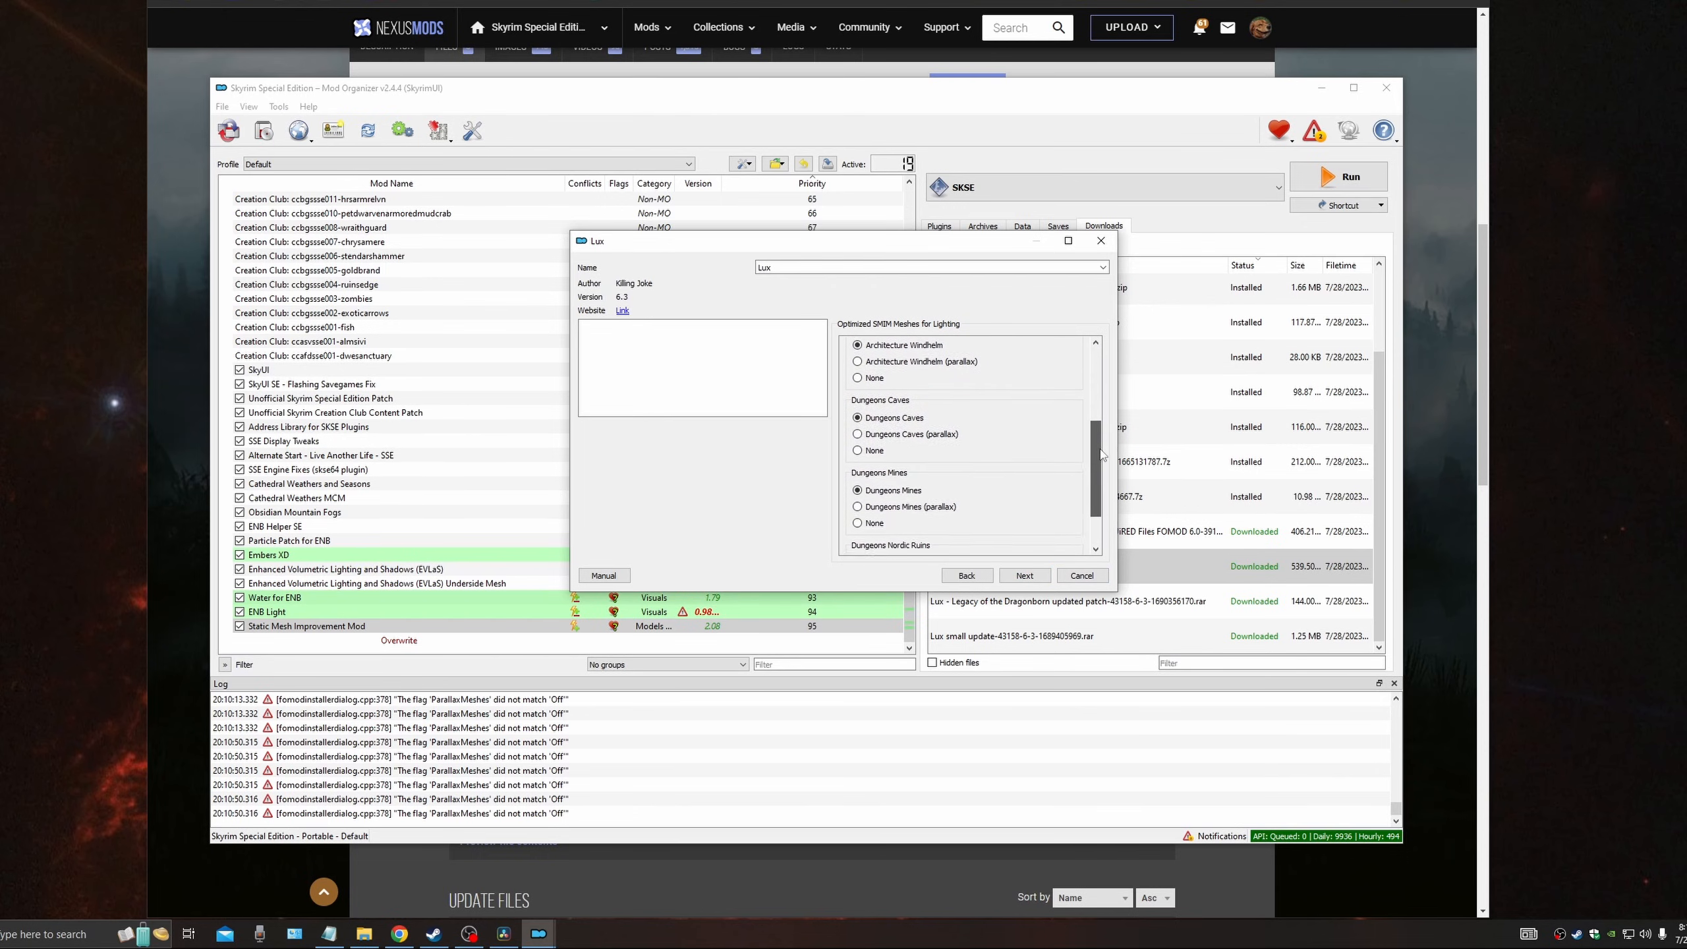
click(1024, 575)
click(1024, 576)
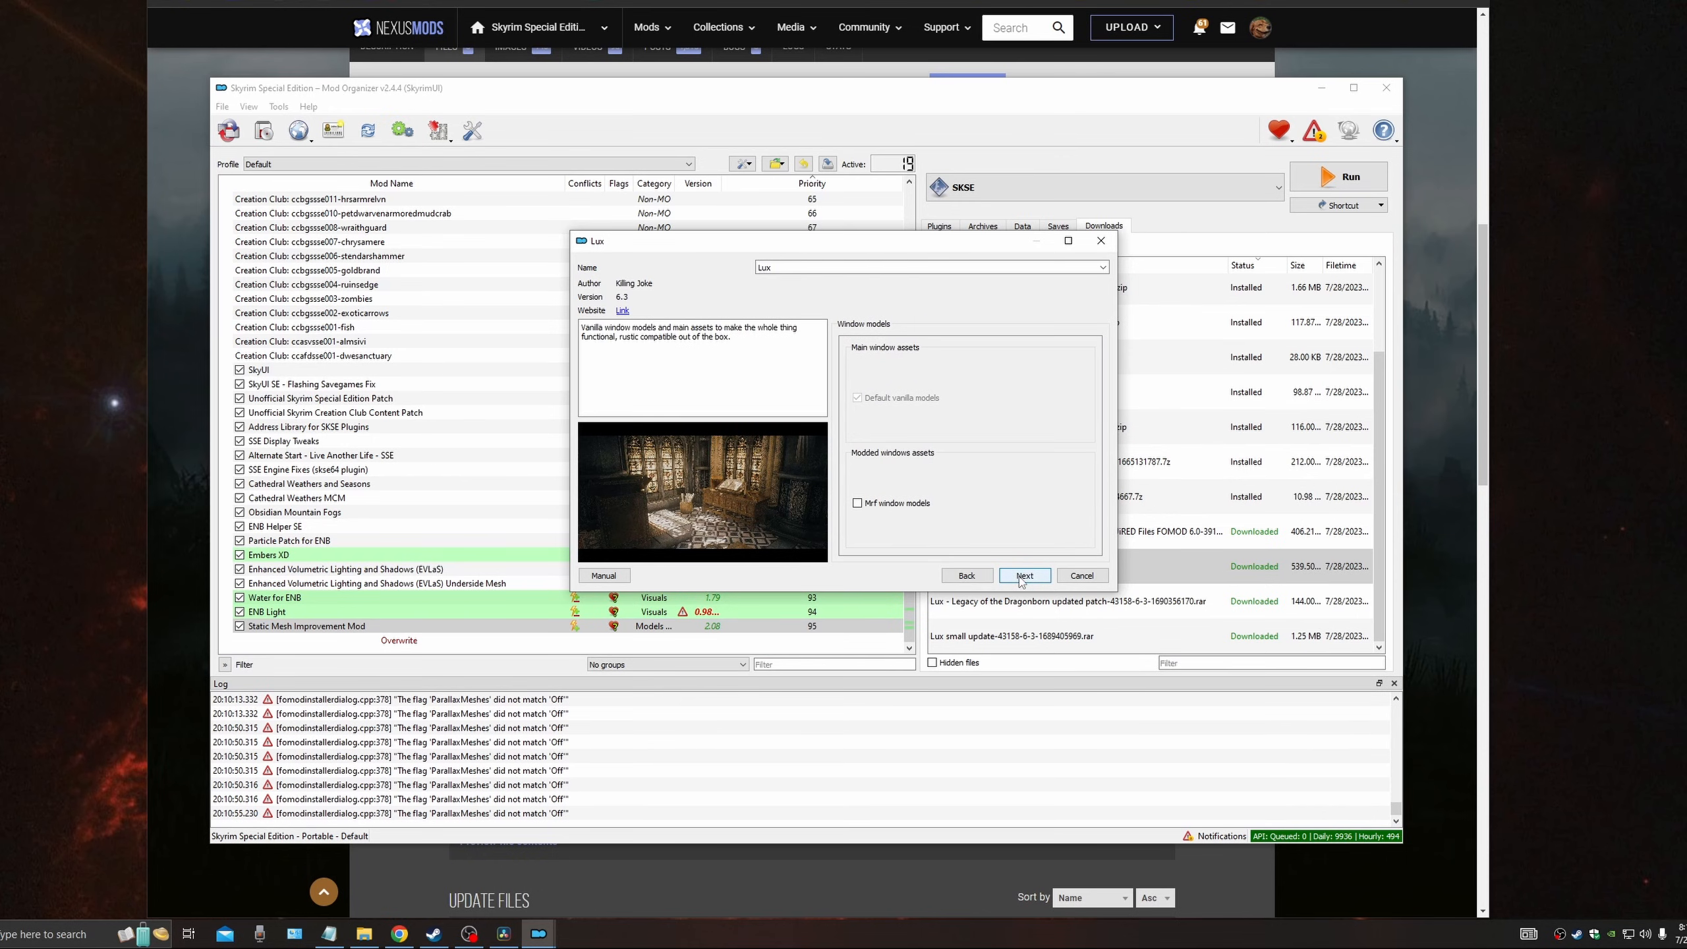
click(1023, 578)
click(1031, 576)
click(1039, 577)
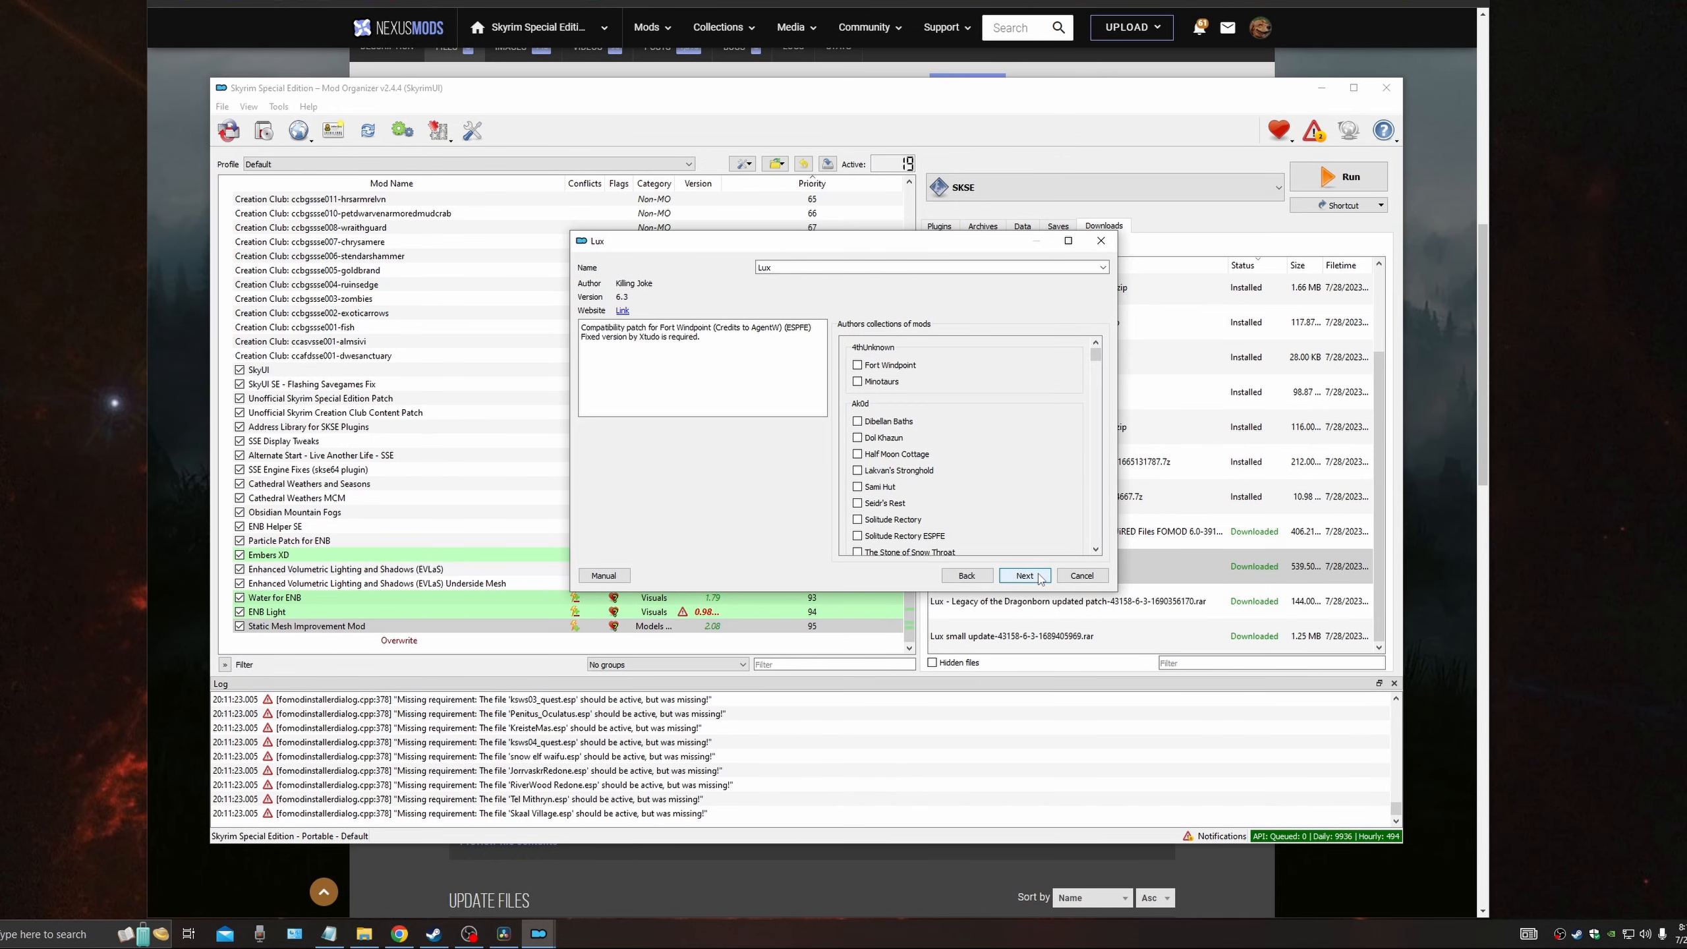
click(1025, 576)
click(1026, 576)
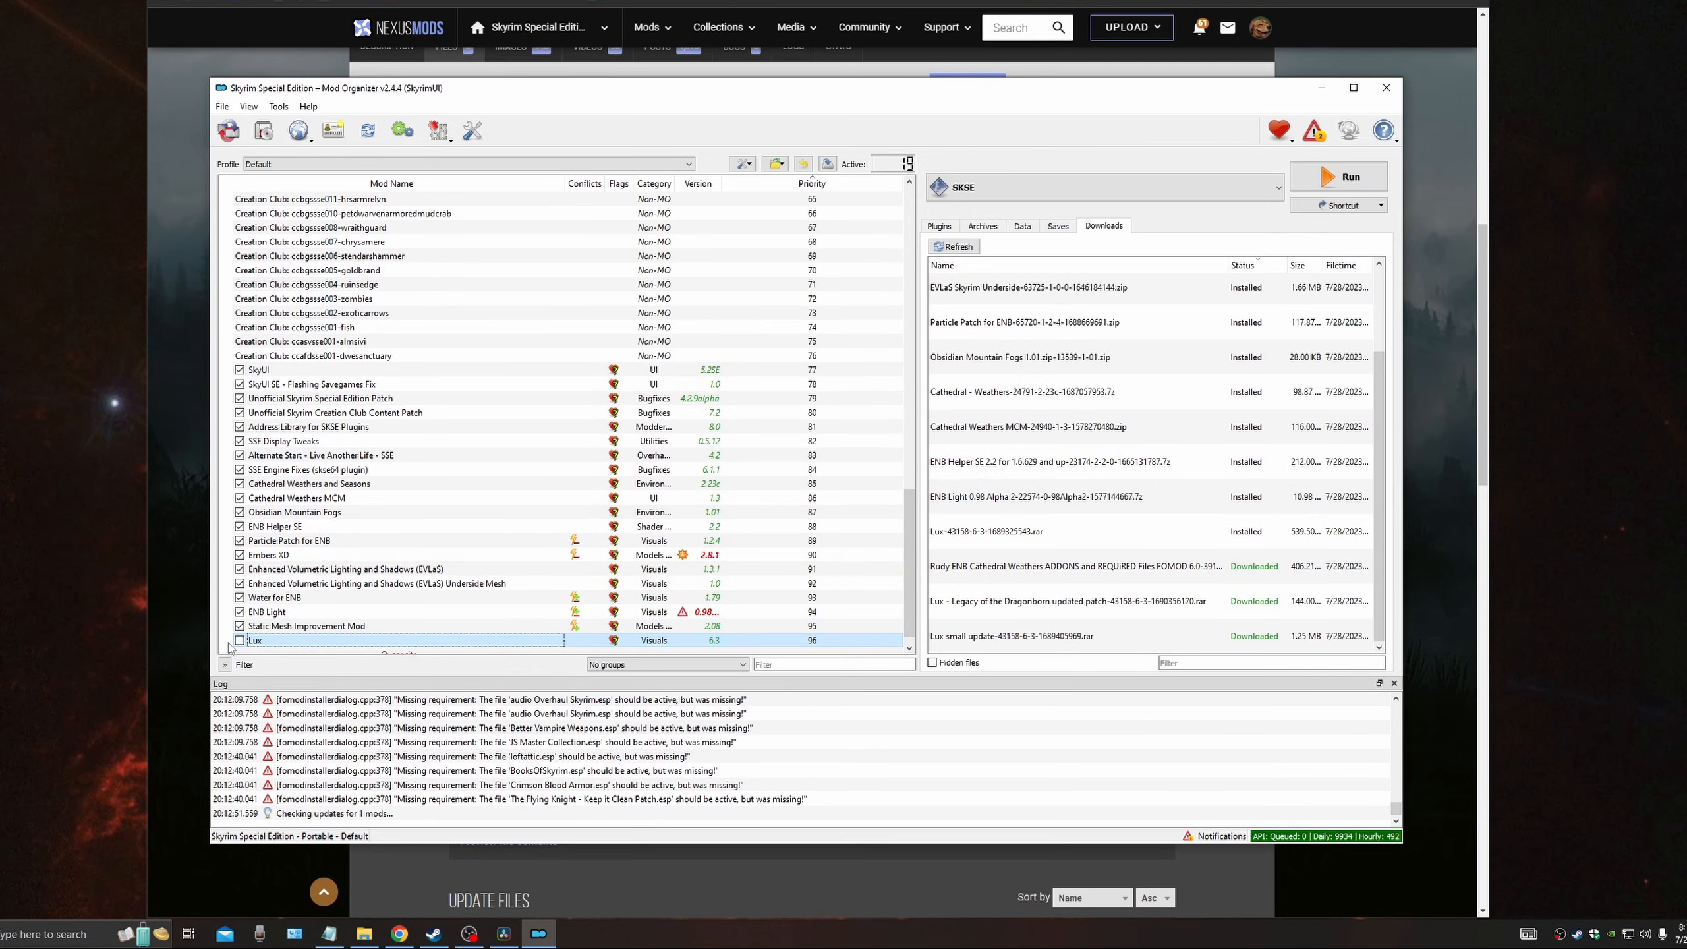
click(239, 640)
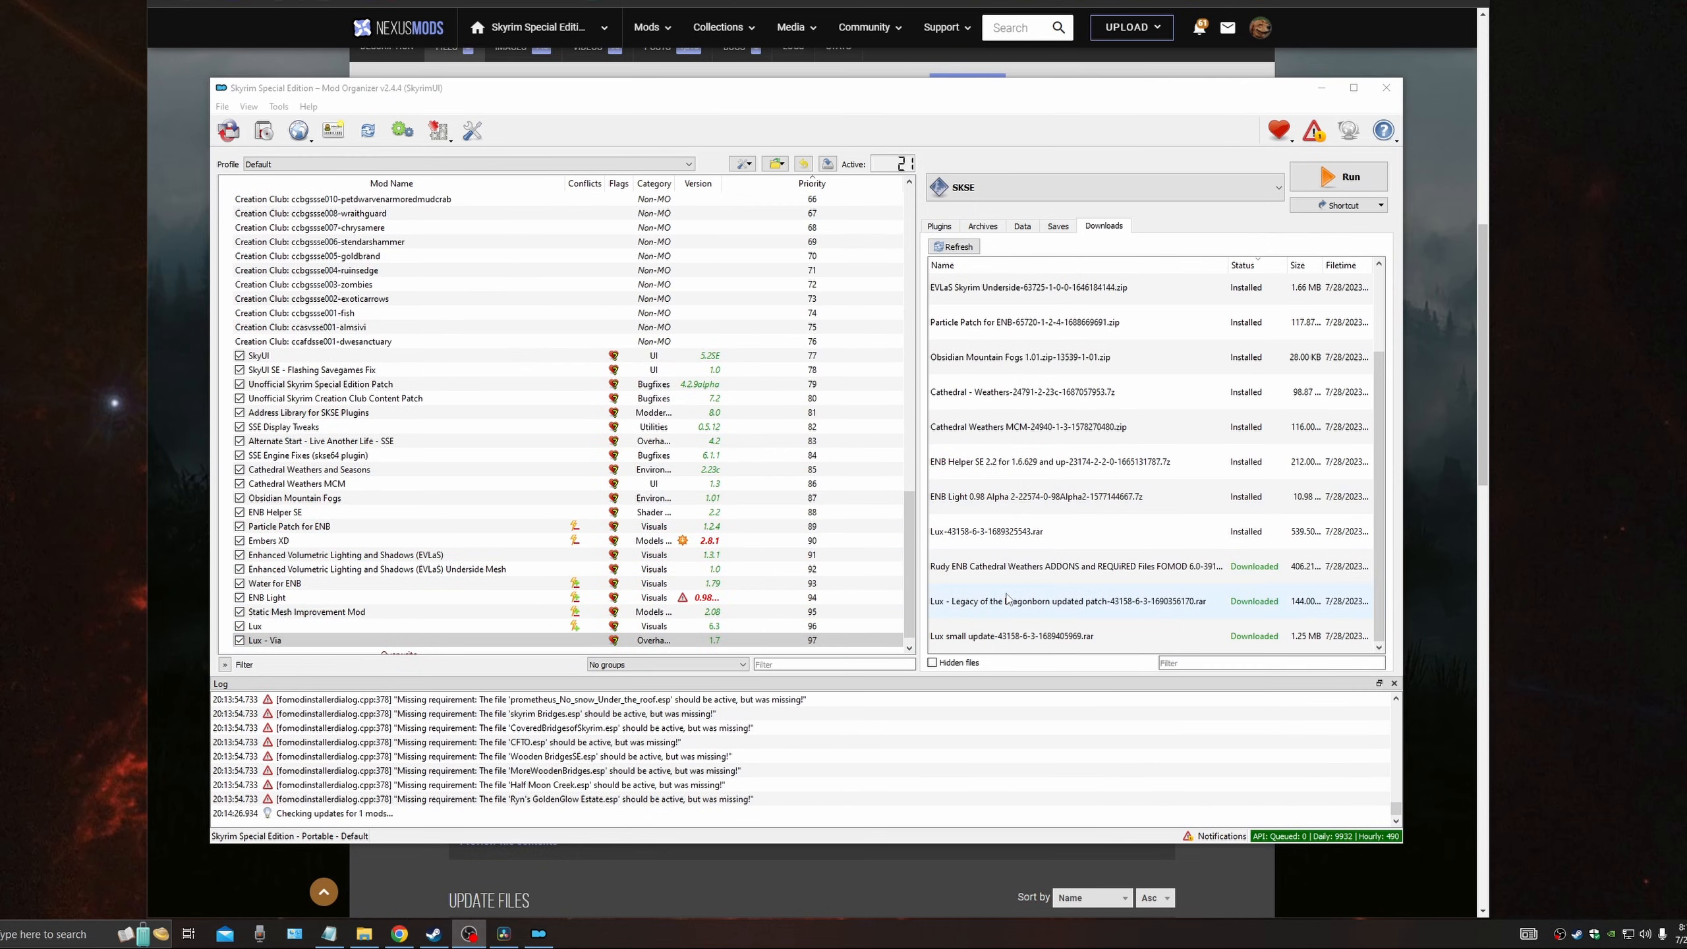
Step: Install the Lux Legacy of the Dragonborn updated patch as a separate mod named "Lux legacy of the dragon born update patch"
double_click(1008, 599)
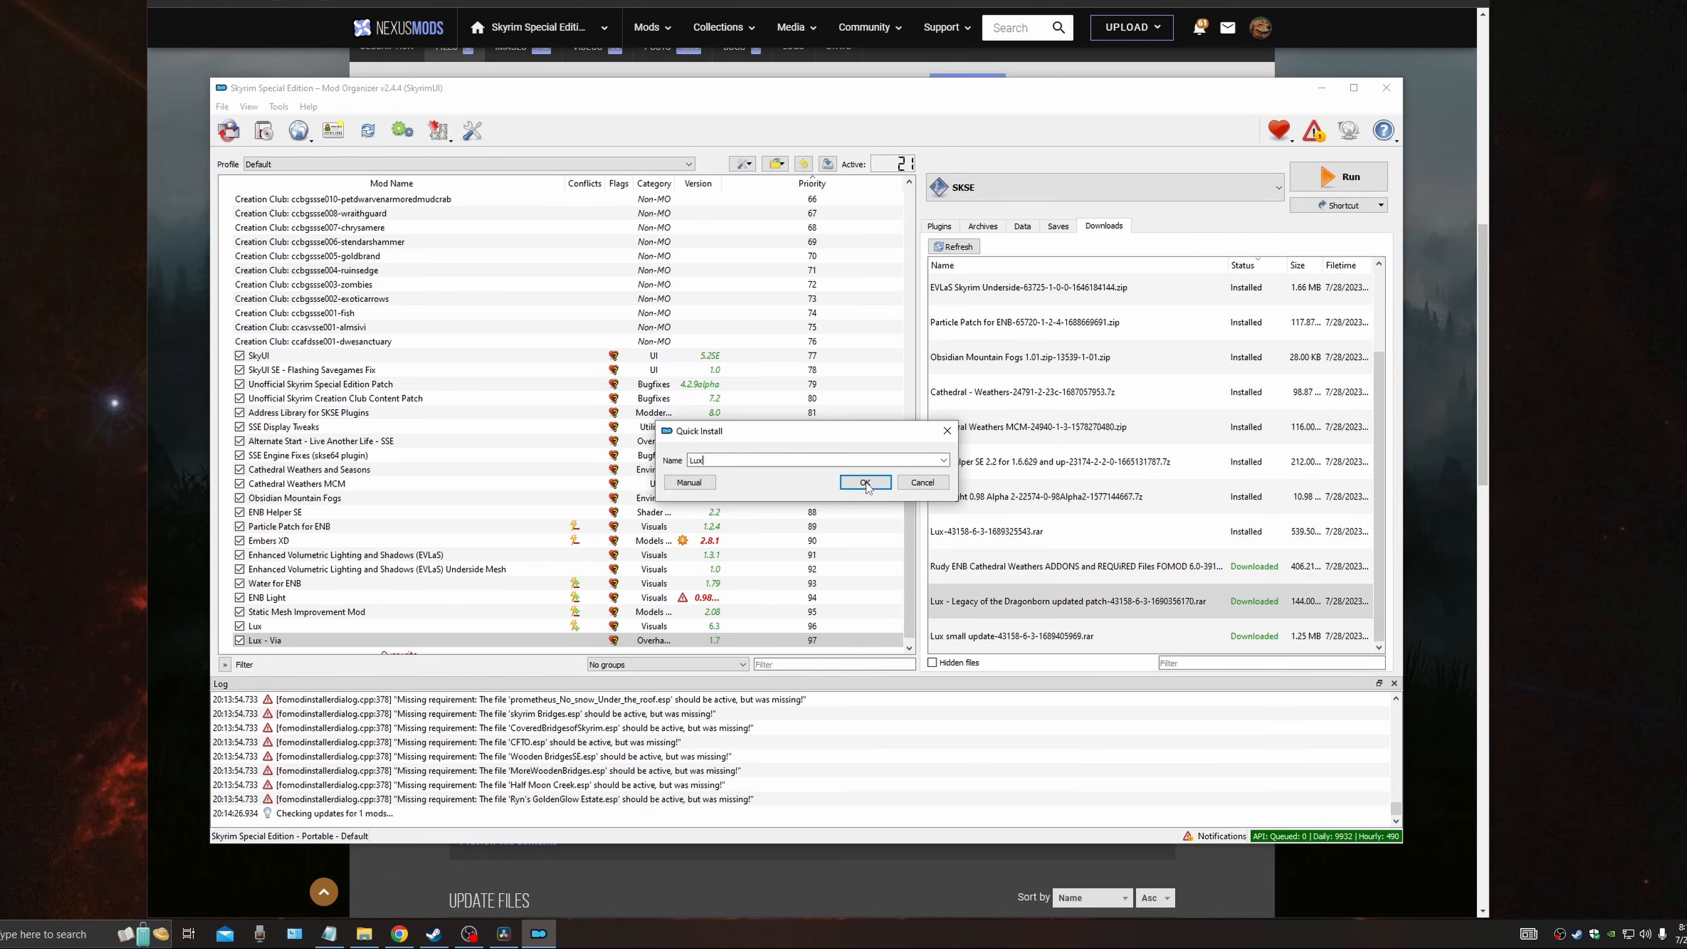
click(866, 482)
click(866, 513)
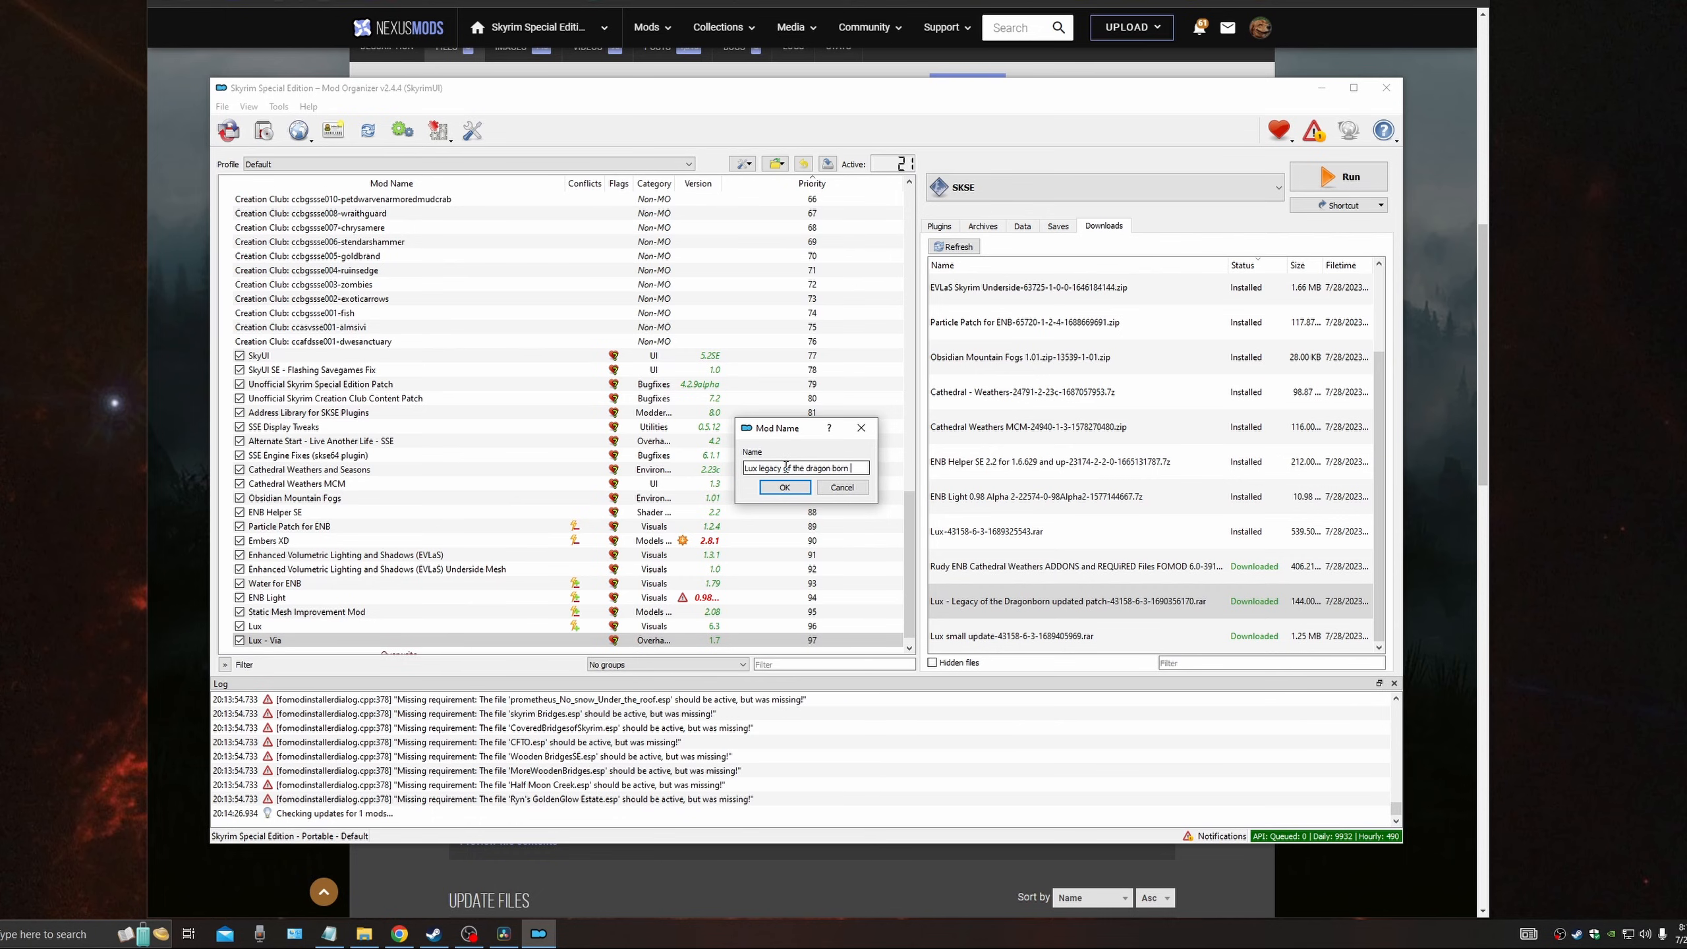
text(update patch)
key(Return)
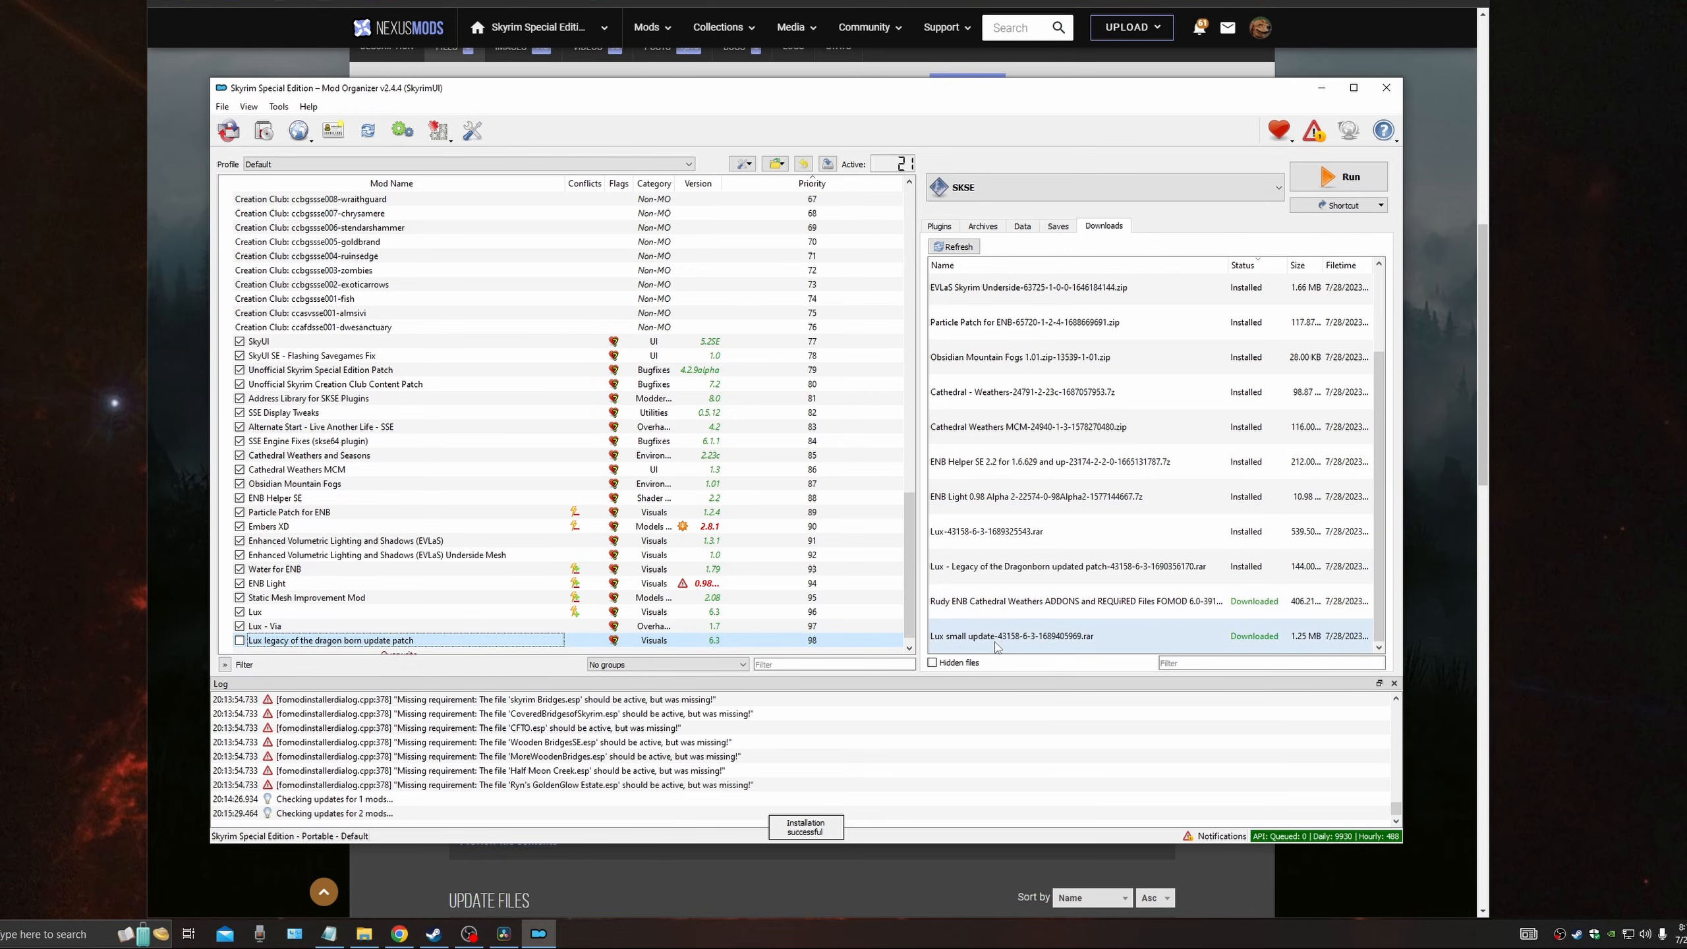
Step: Install the Lux small update archive, replacing the end of the suggested mod name with "Small update"
double_click(996, 637)
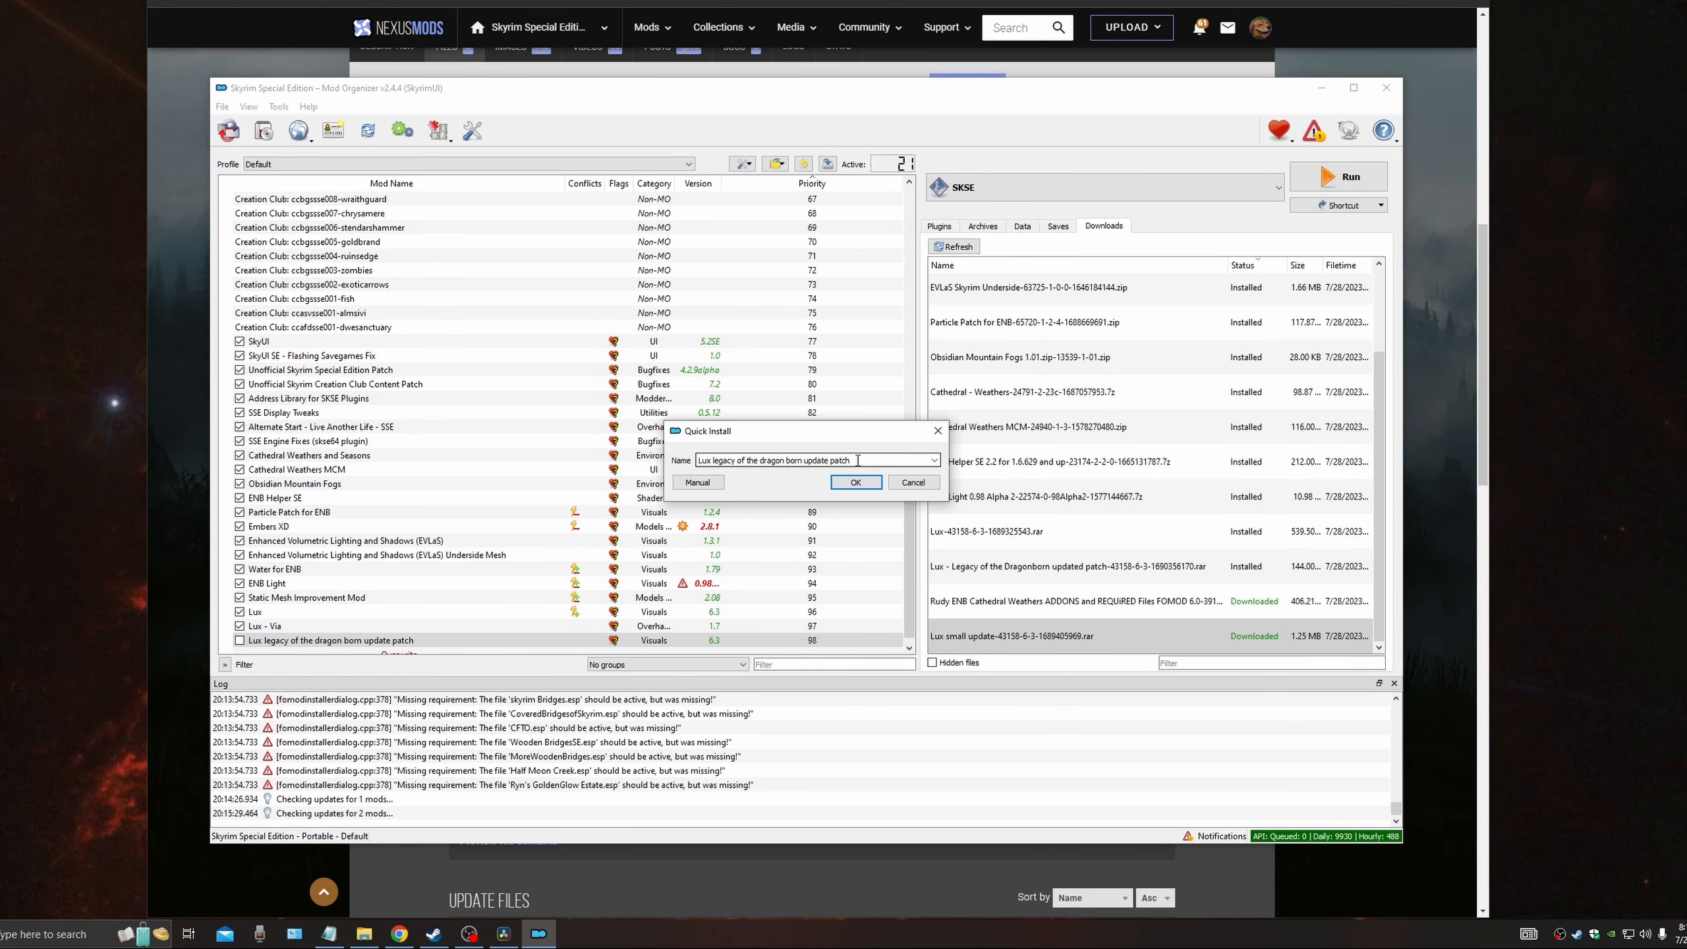
key(BackSpace)
key(BackSpace)
key(BackSpace)
key(BackSpace)
key(BackSpace)
key(BackSpace)
key(BackSpace)
key(BackSpace)
key(BackSpace)
key(BackSpace)
key(BackSpace)
key(BackSpace)
key(BackSpace)
key(BackSpace)
key(BackSpace)
key(BackSpace)
key(BackSpace)
key(BackSpace)
key(BackSpace)
key(BackSpace)
text(Small update)
key(Return)
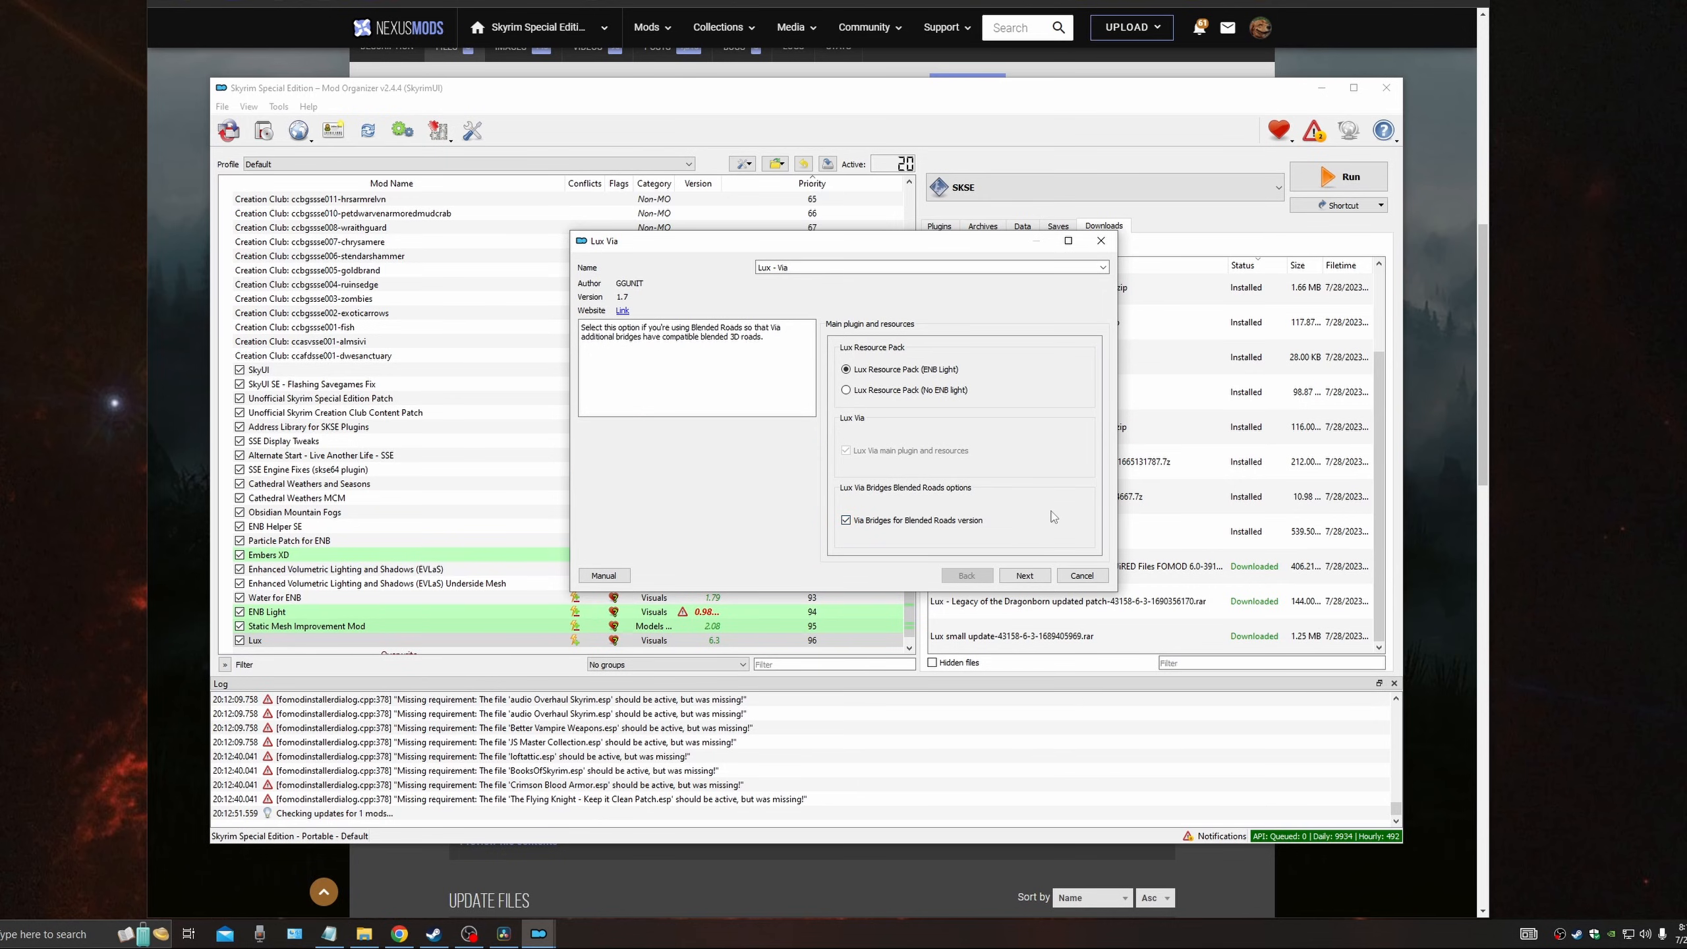
Step: Install Lux - Via with the ENB Light resource pack and the Blended Roads bridges, without any non-automated patches
click(1024, 576)
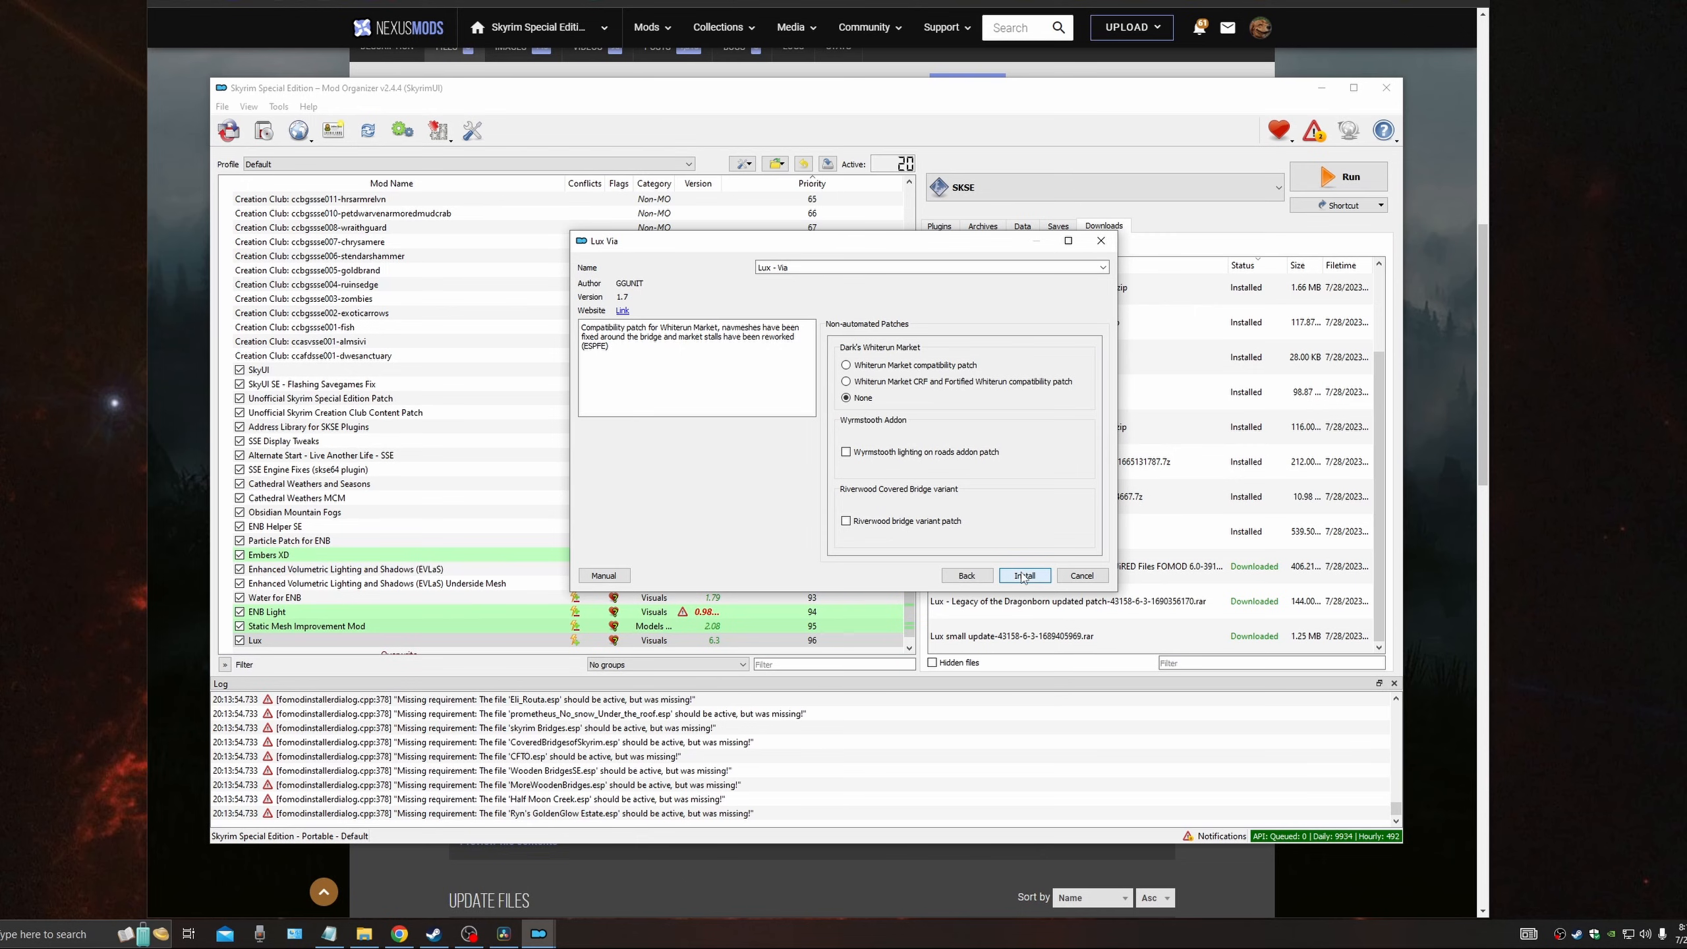
click(1024, 575)
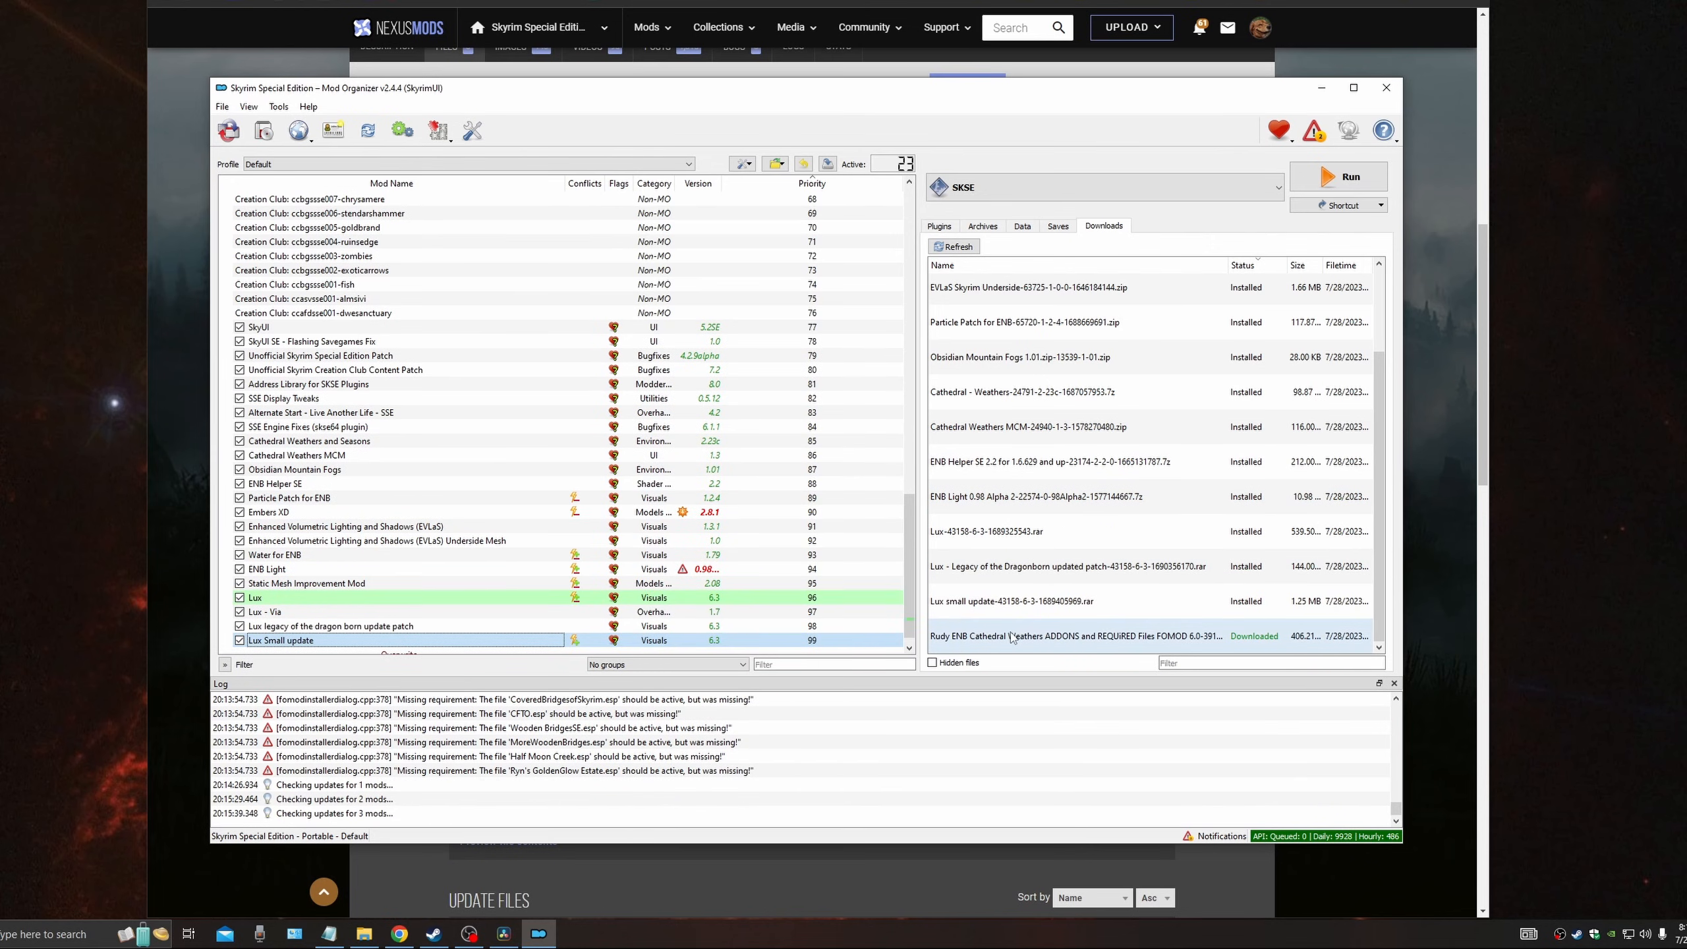
Step: Install the Rudy ENB Cathedral Weathers ADDONS and REQUIRED Files archive with the Rudy ENB Water for ENB Fix selected, and enable the mod
mouse_move(1012, 638)
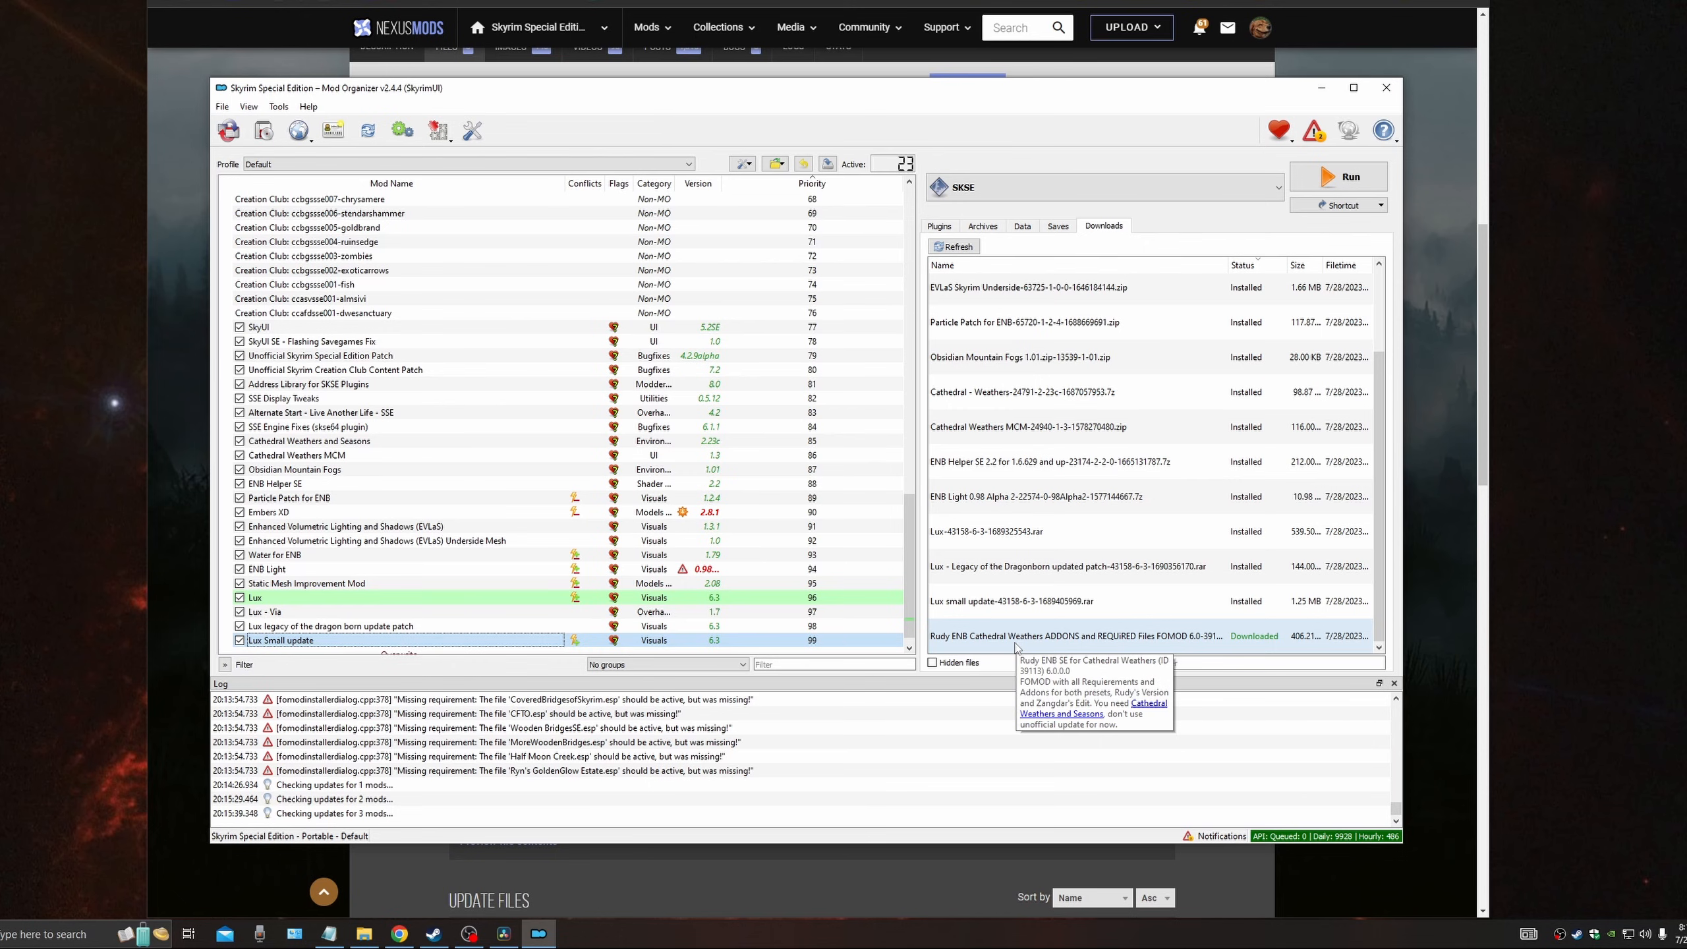
double_click(1015, 636)
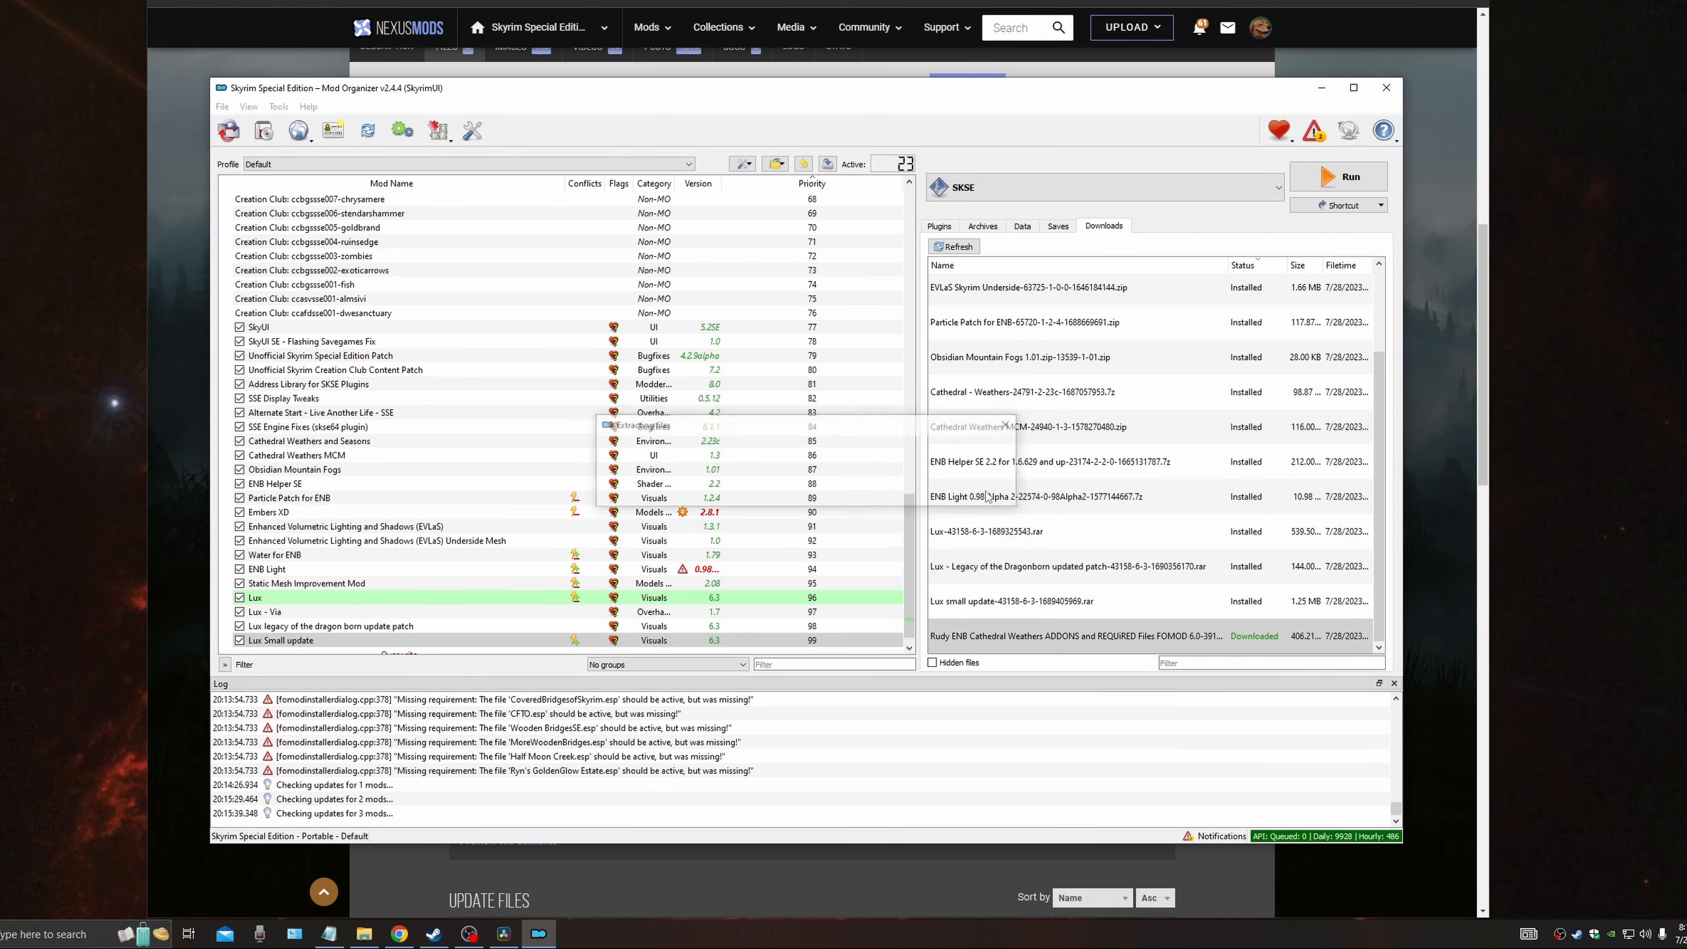
scroll(1092, 353, down, 3)
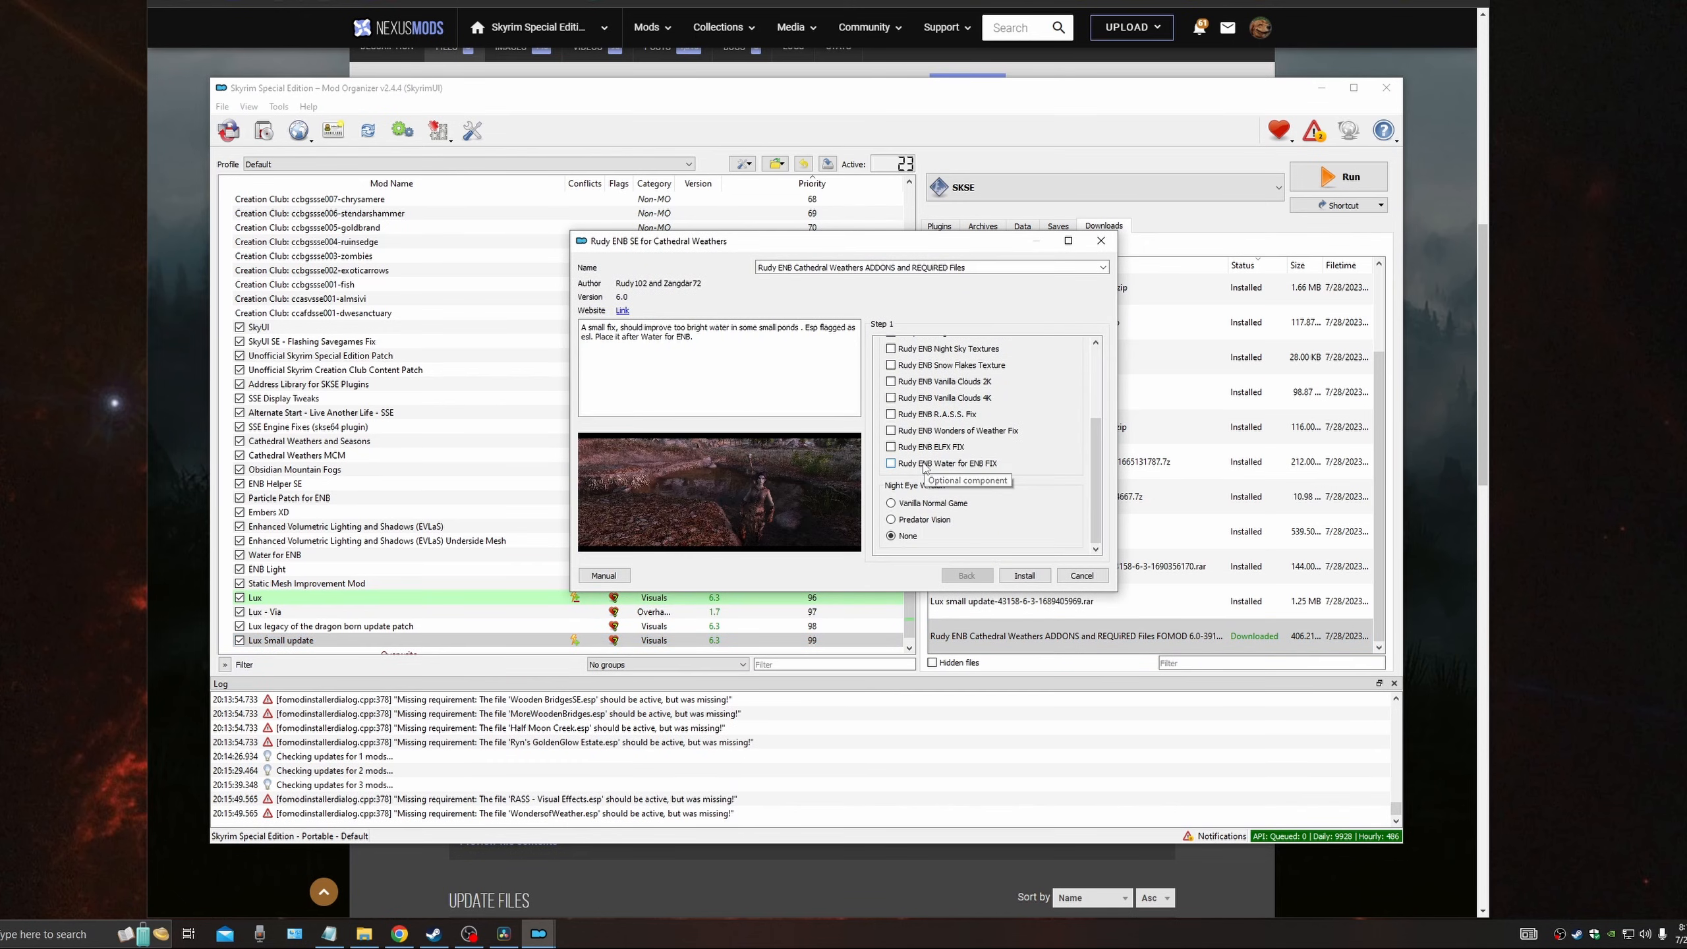
click(924, 463)
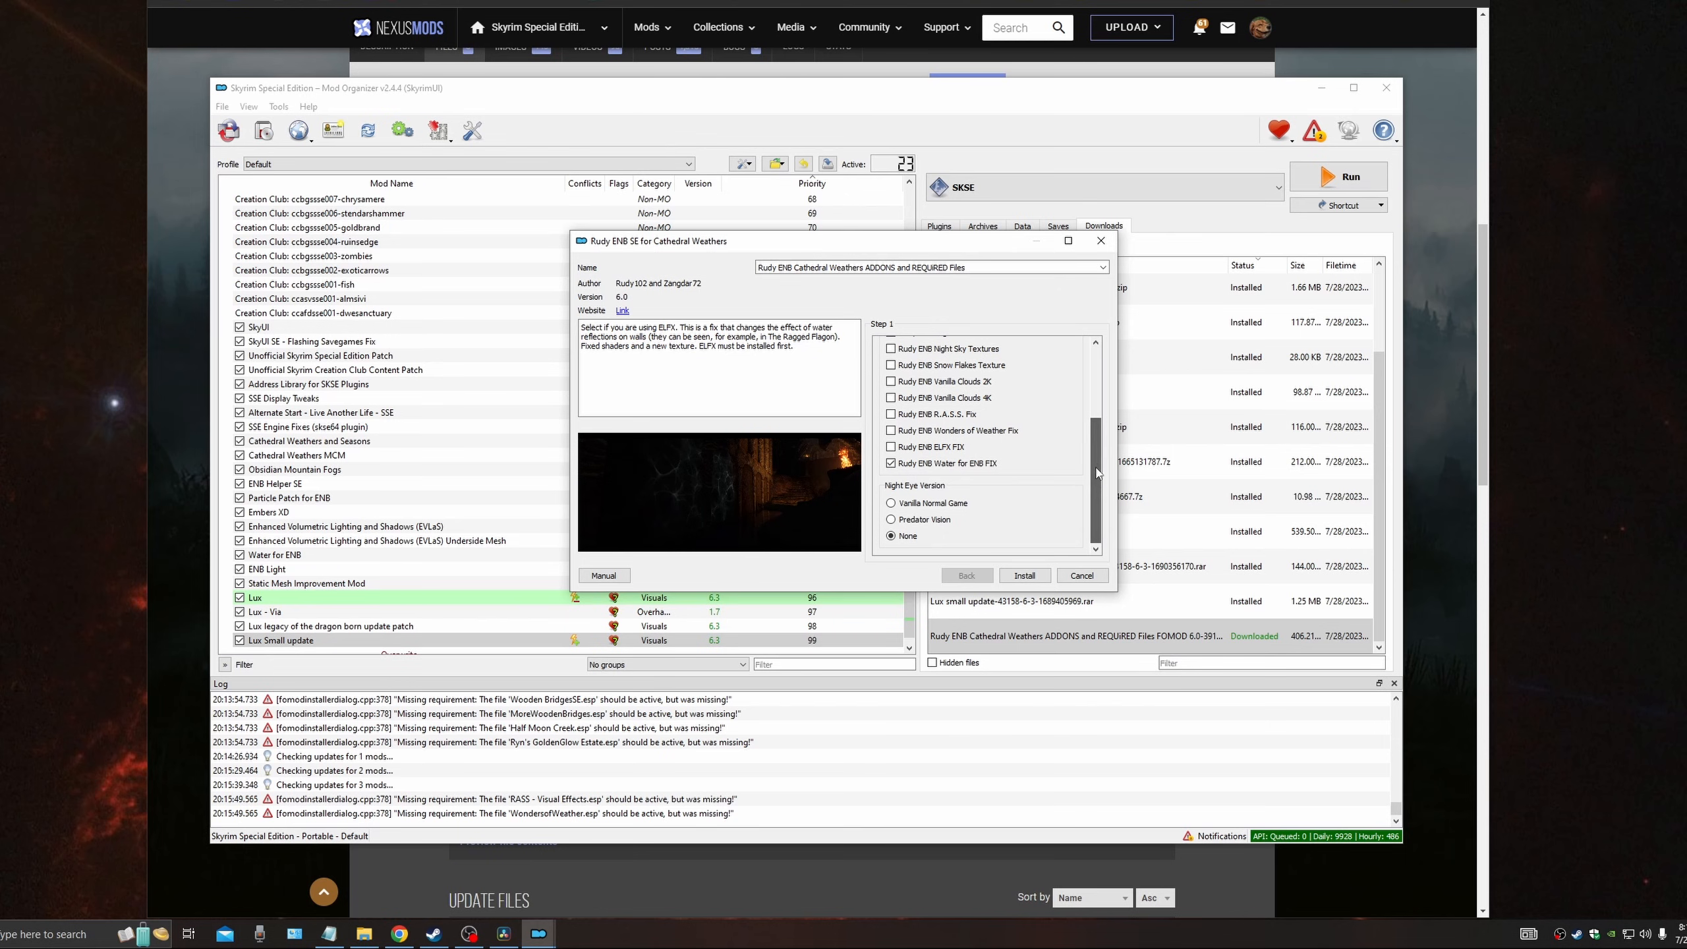
click(1025, 576)
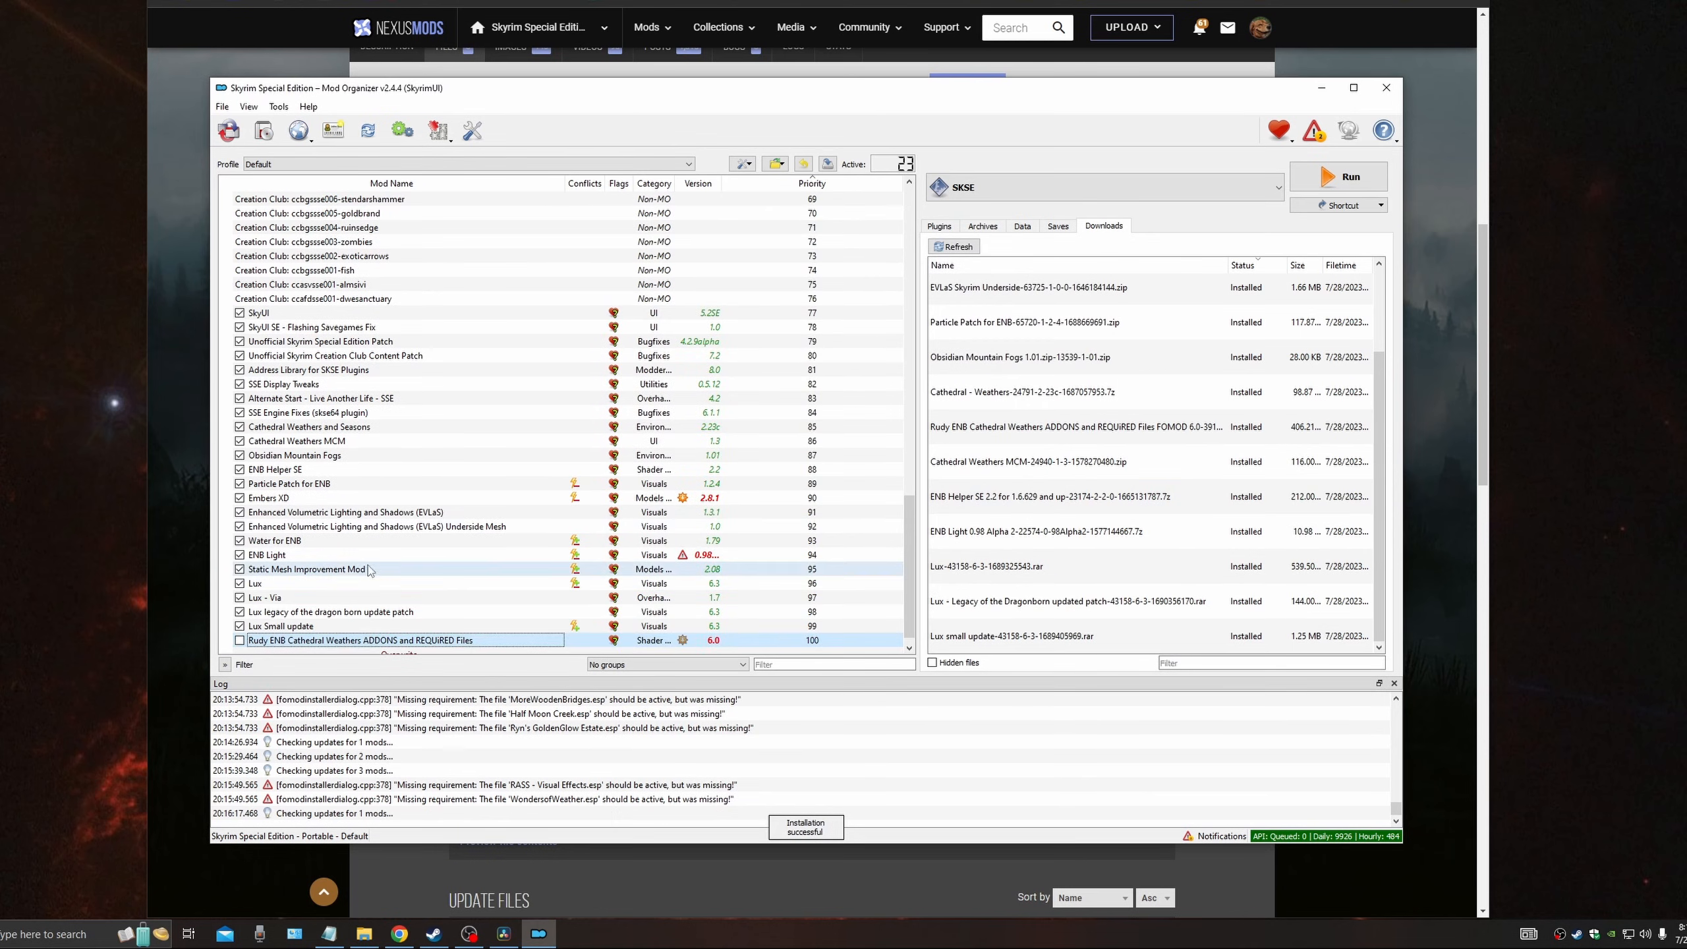
click(240, 641)
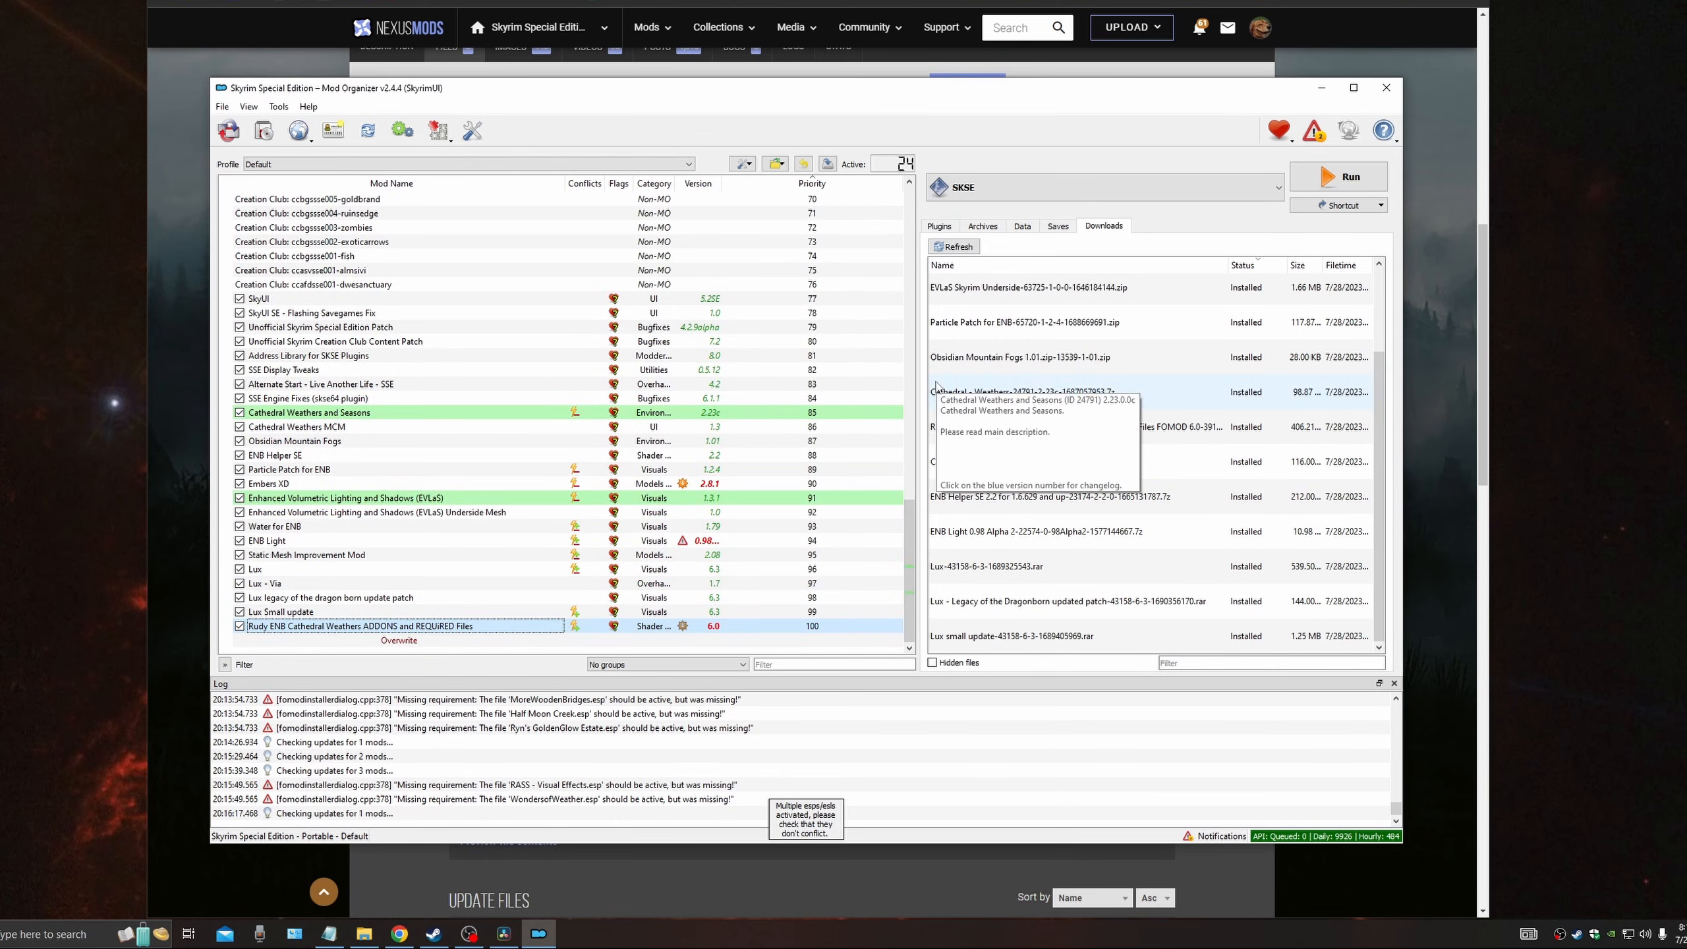
Step: Run LOOT from Mod Organizer, update its masterlist, sort the plugins and close it
click(1063, 188)
click(983, 293)
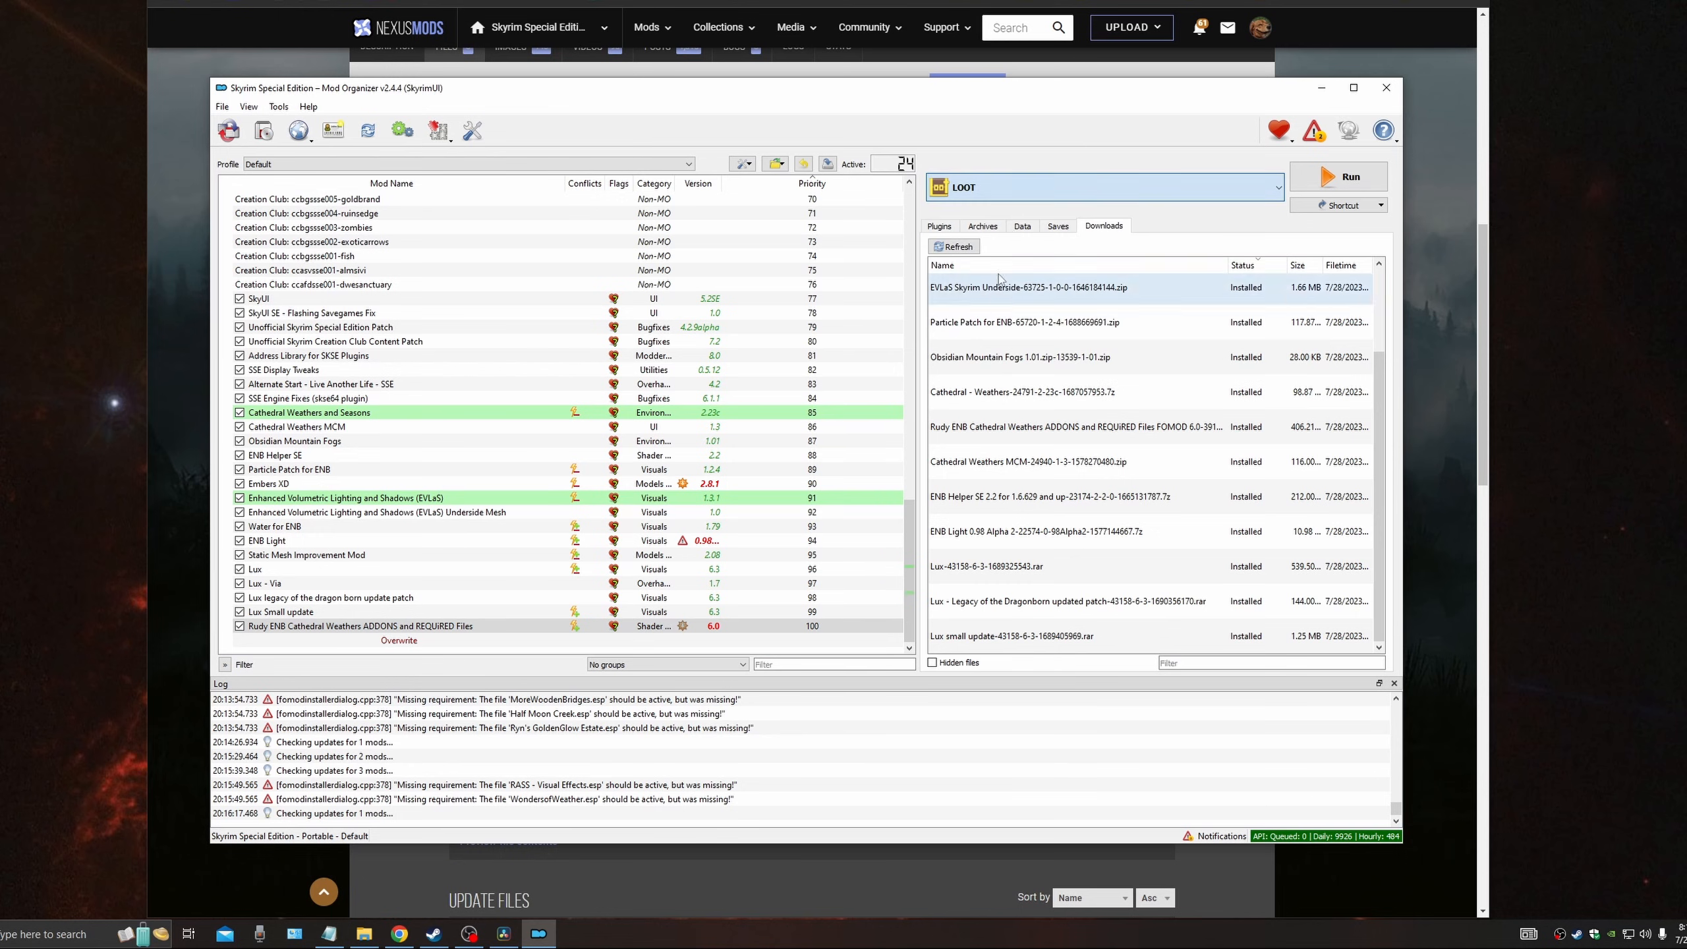
click(1316, 178)
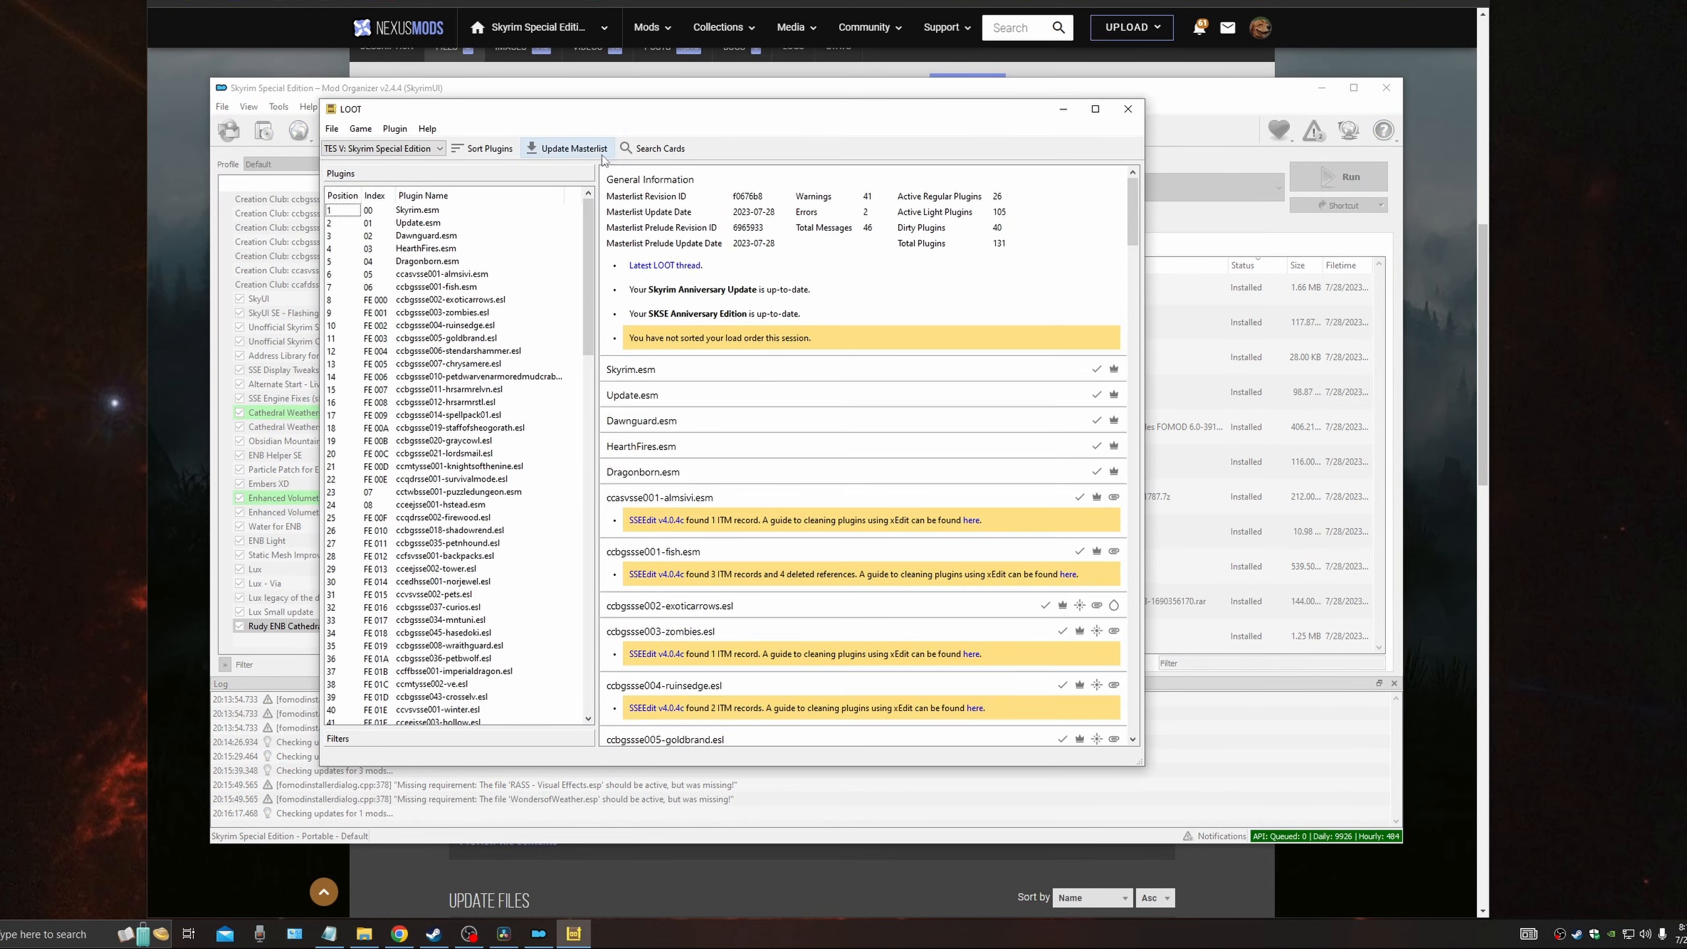
click(583, 150)
click(487, 149)
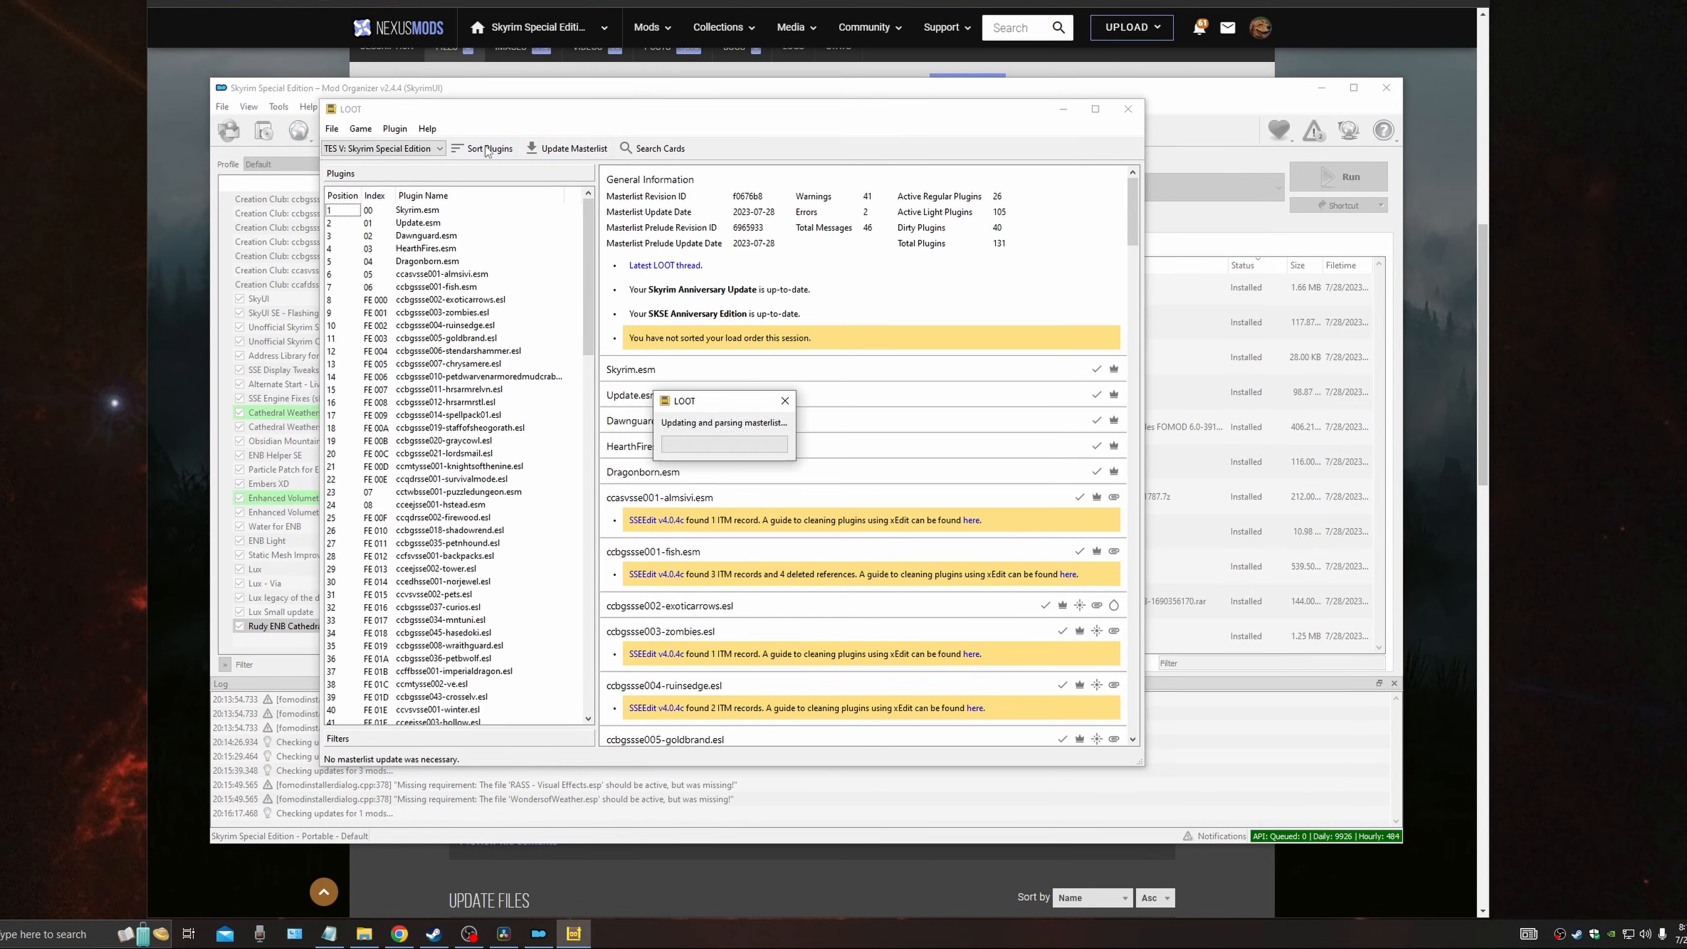
click(487, 149)
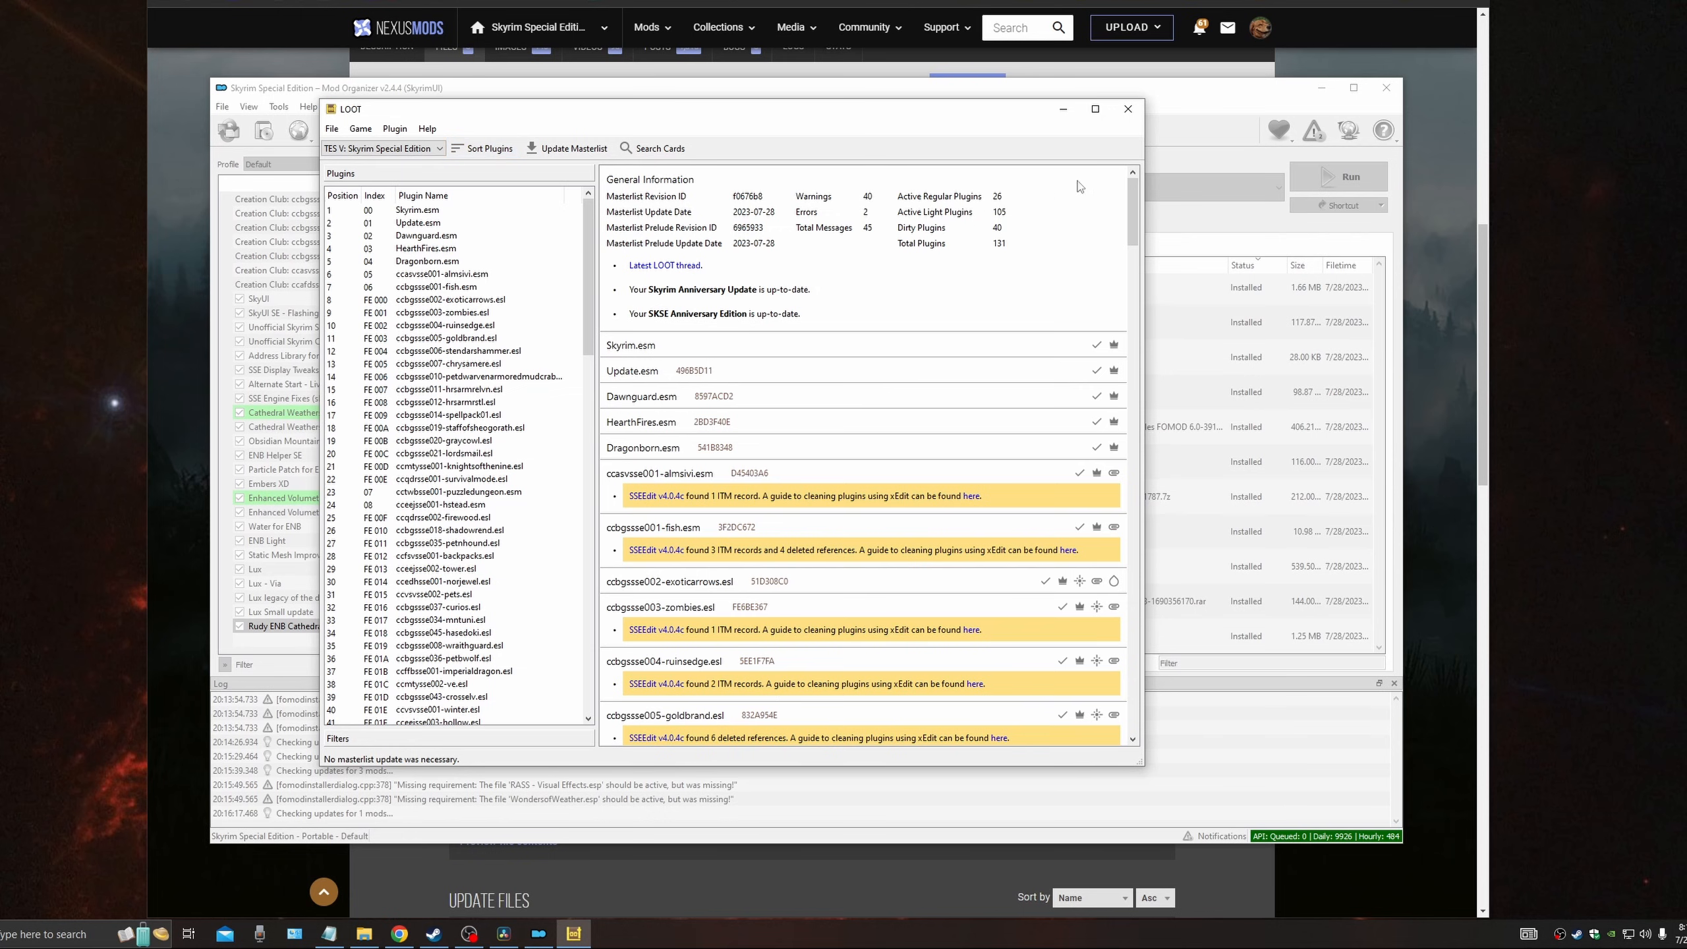
click(1127, 112)
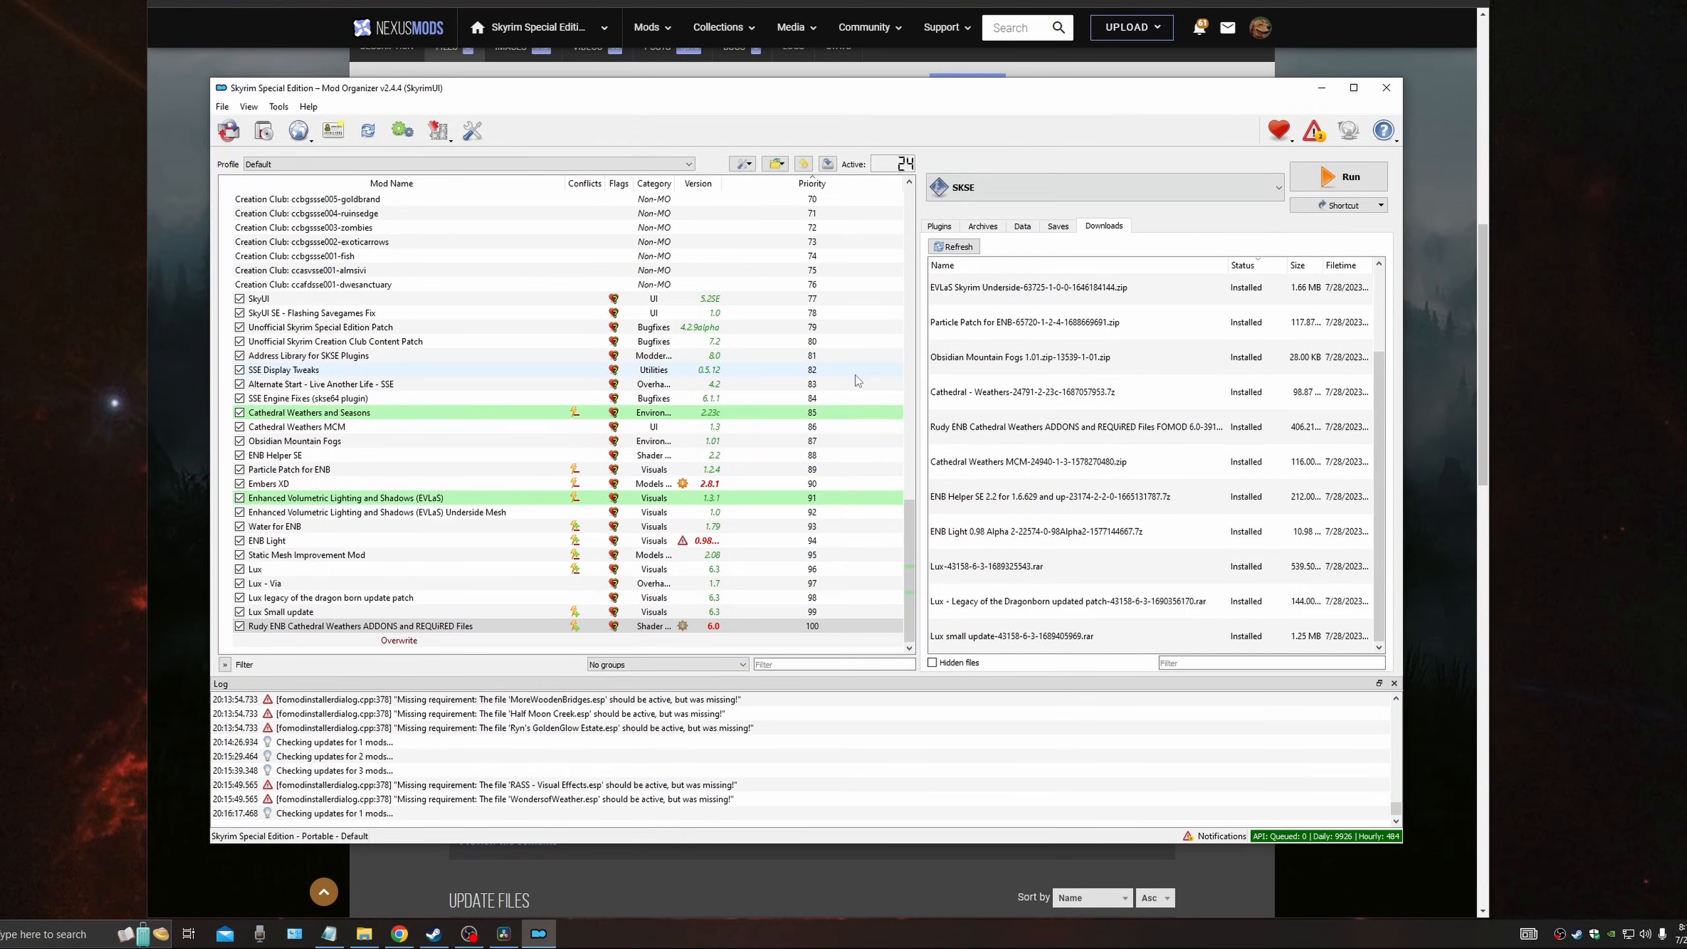
Step: Open skyrimprefs.ini from the Default profile's INI folder for editing
click(785, 167)
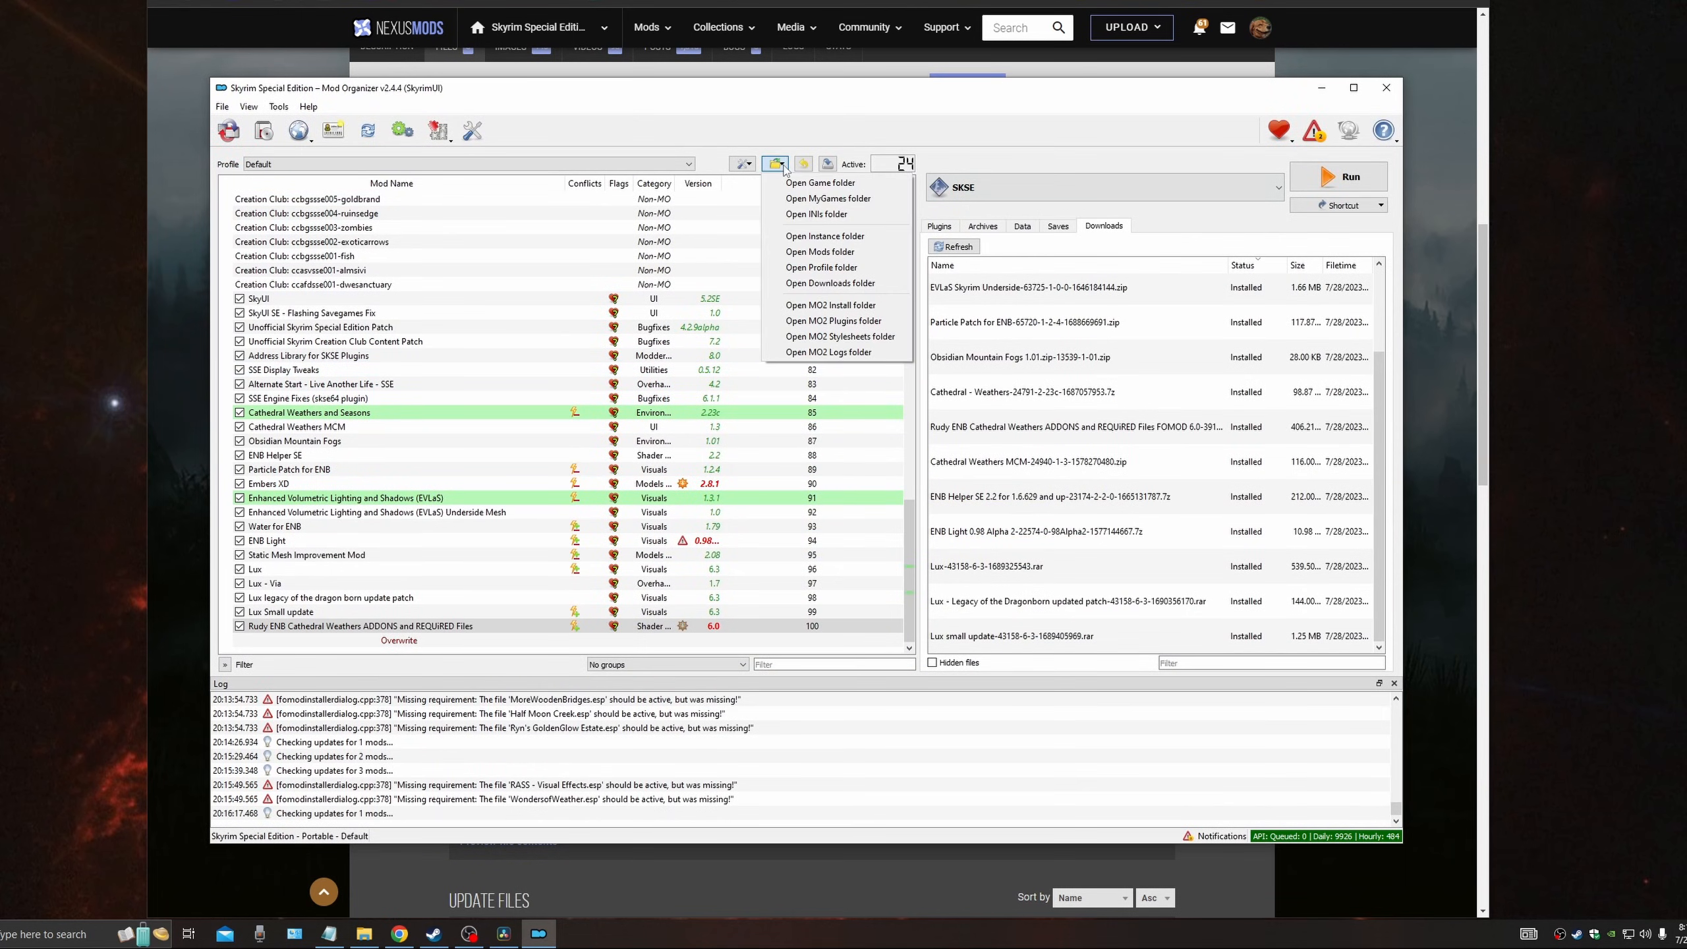
click(795, 214)
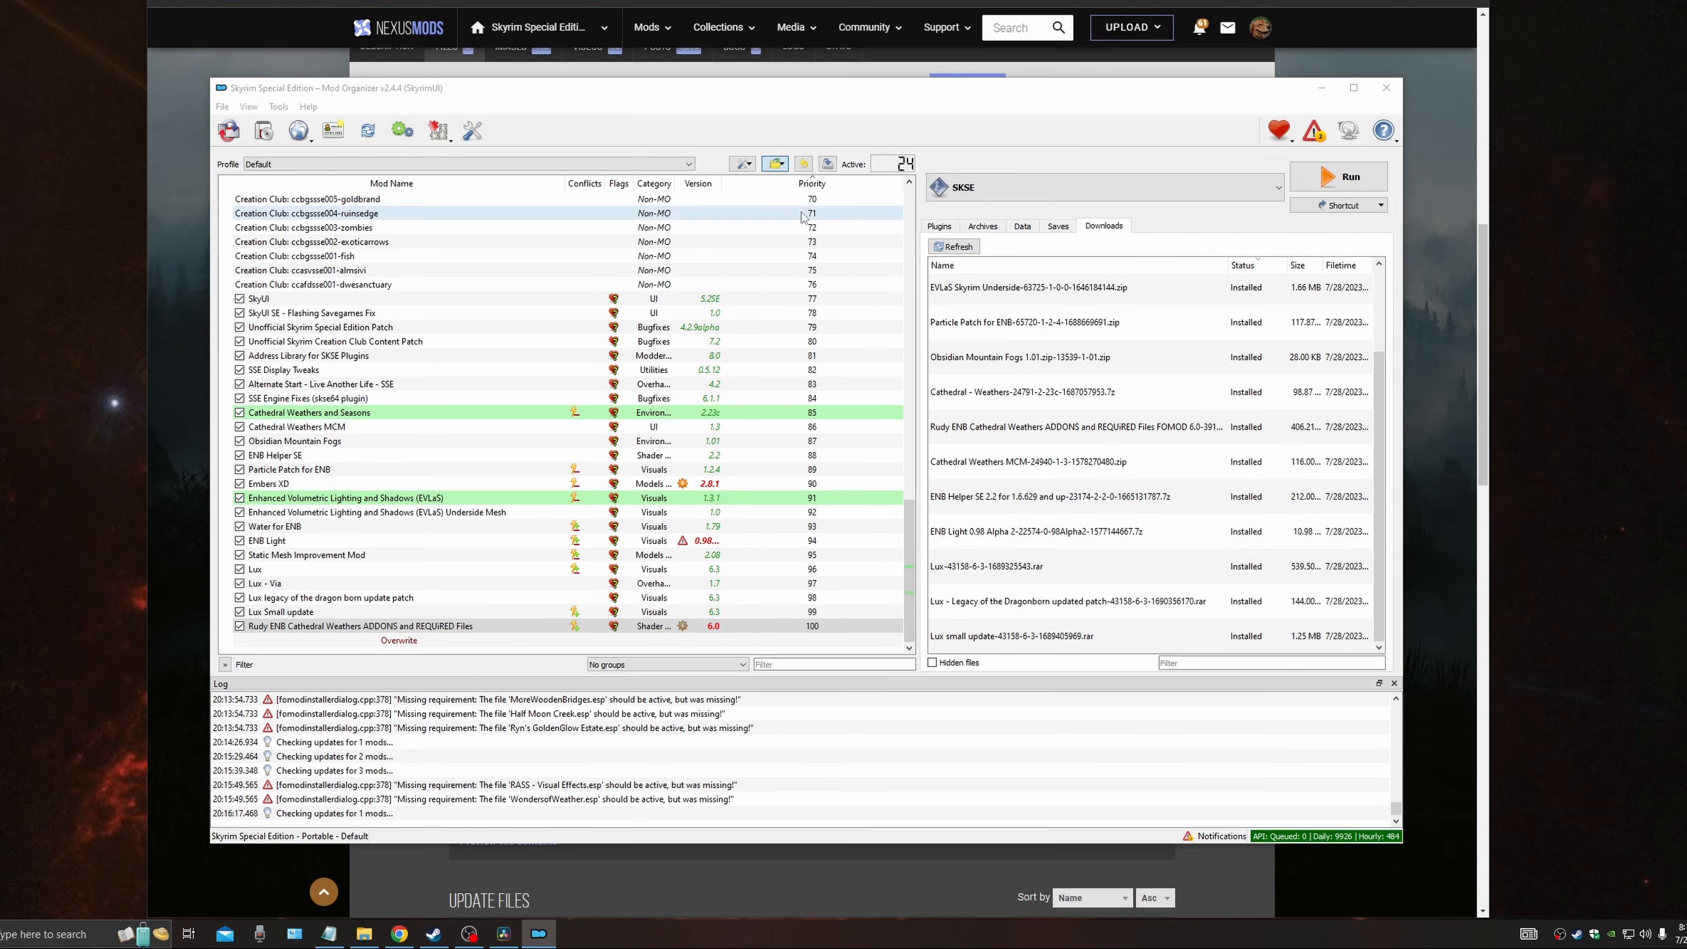
drag(748, 232, 675, 164)
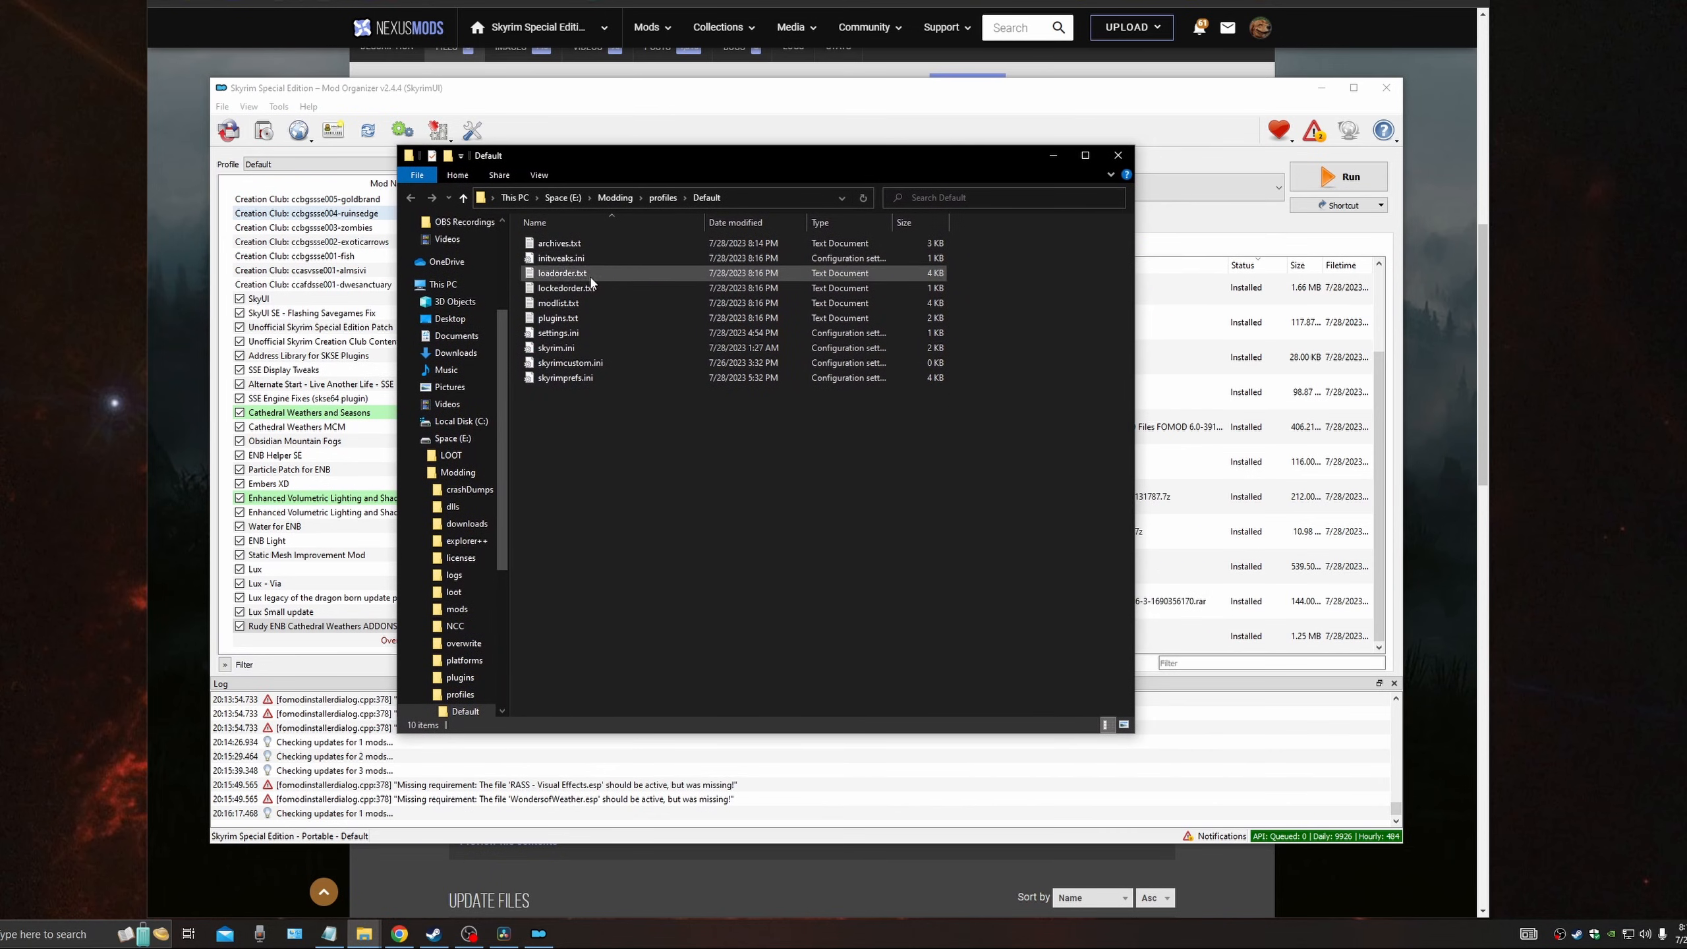
double_click(559, 379)
drag(178, 161, 726, 60)
click(864, 348)
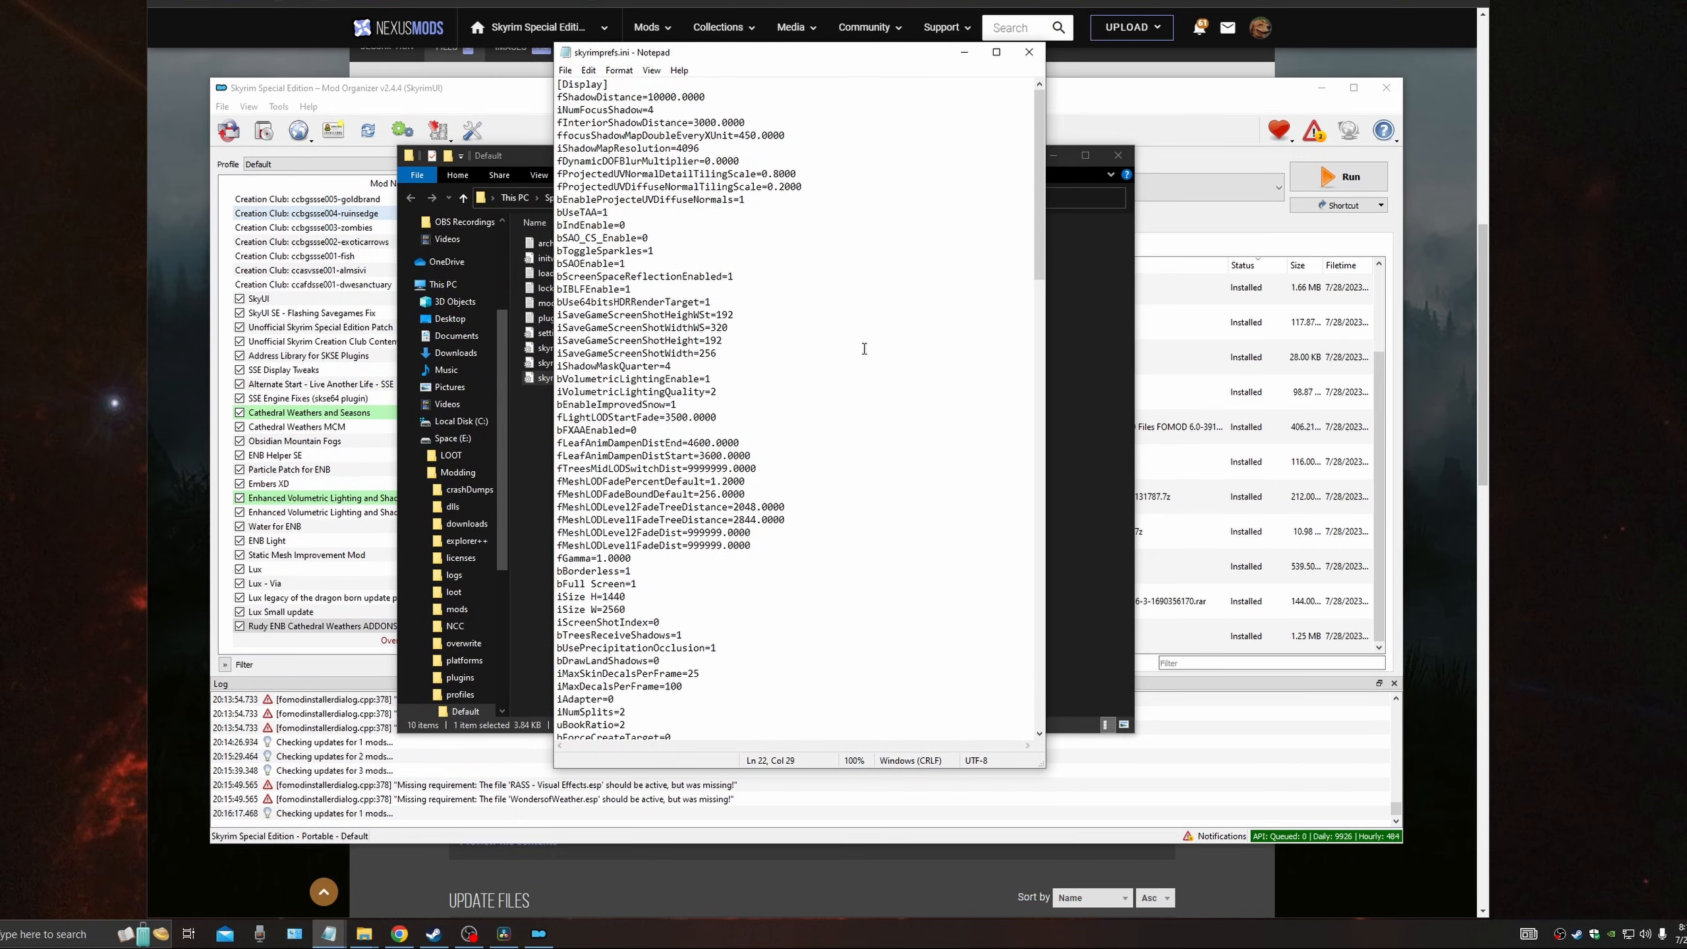
Step: Find the bSAO settings in skyrimprefs.ini and set bSAO_CS_Enable to 1 and bSAOEnable to 0
key(ctrl+f)
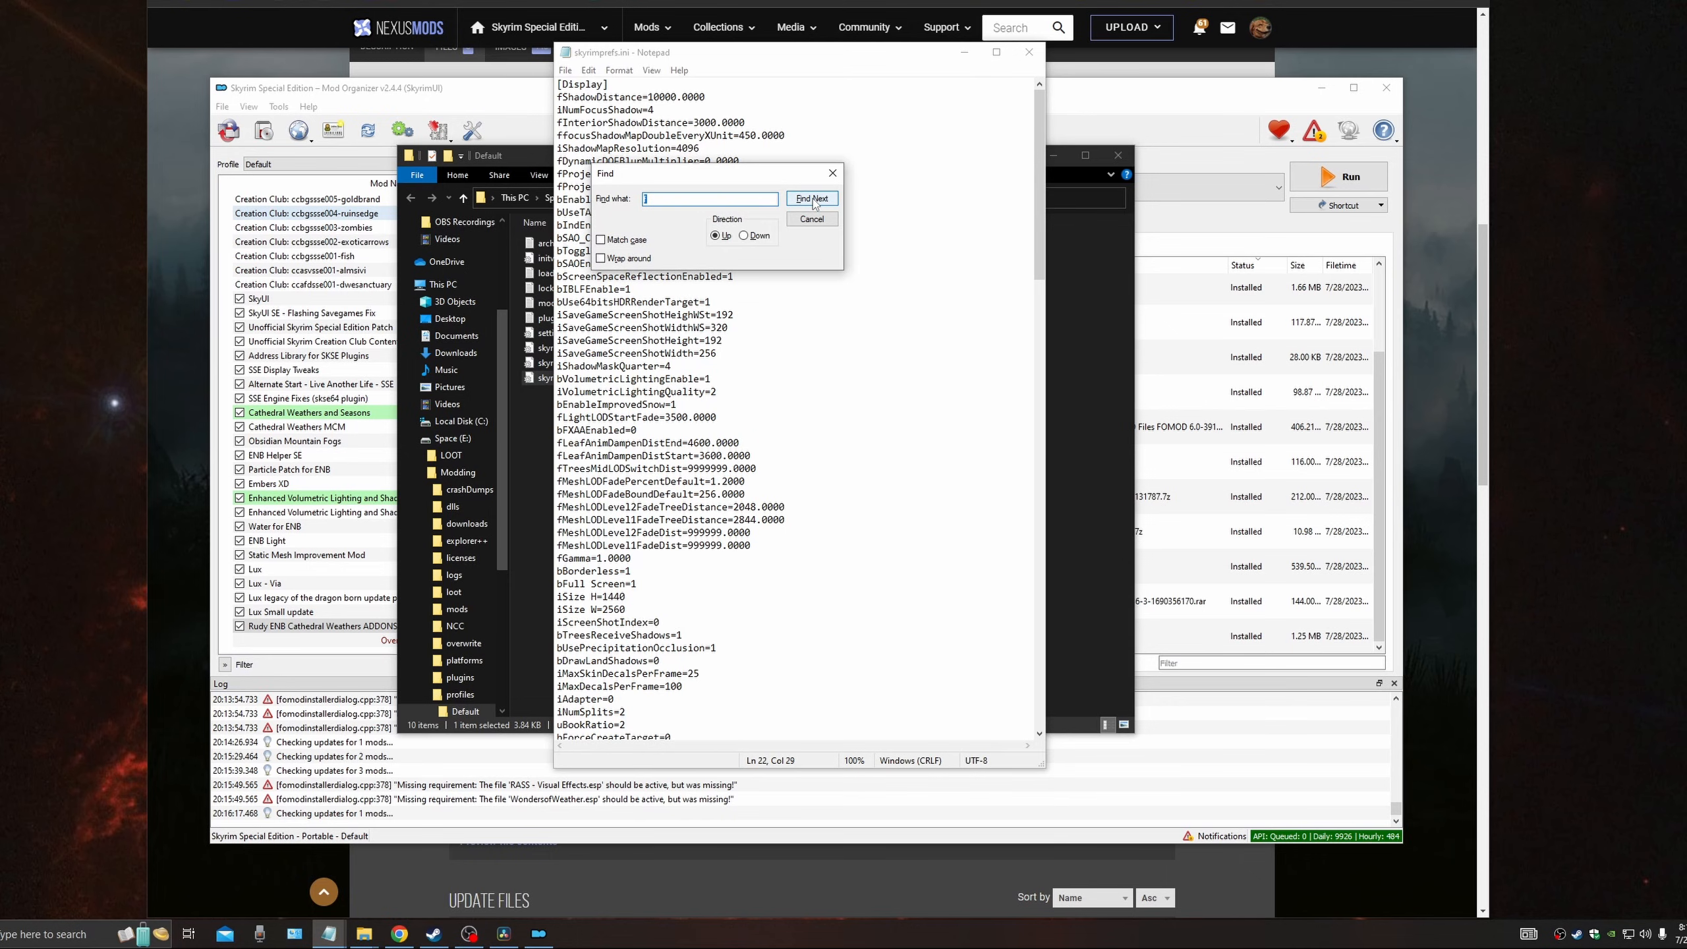
text(bsao)
click(814, 199)
drag(671, 169, 875, 165)
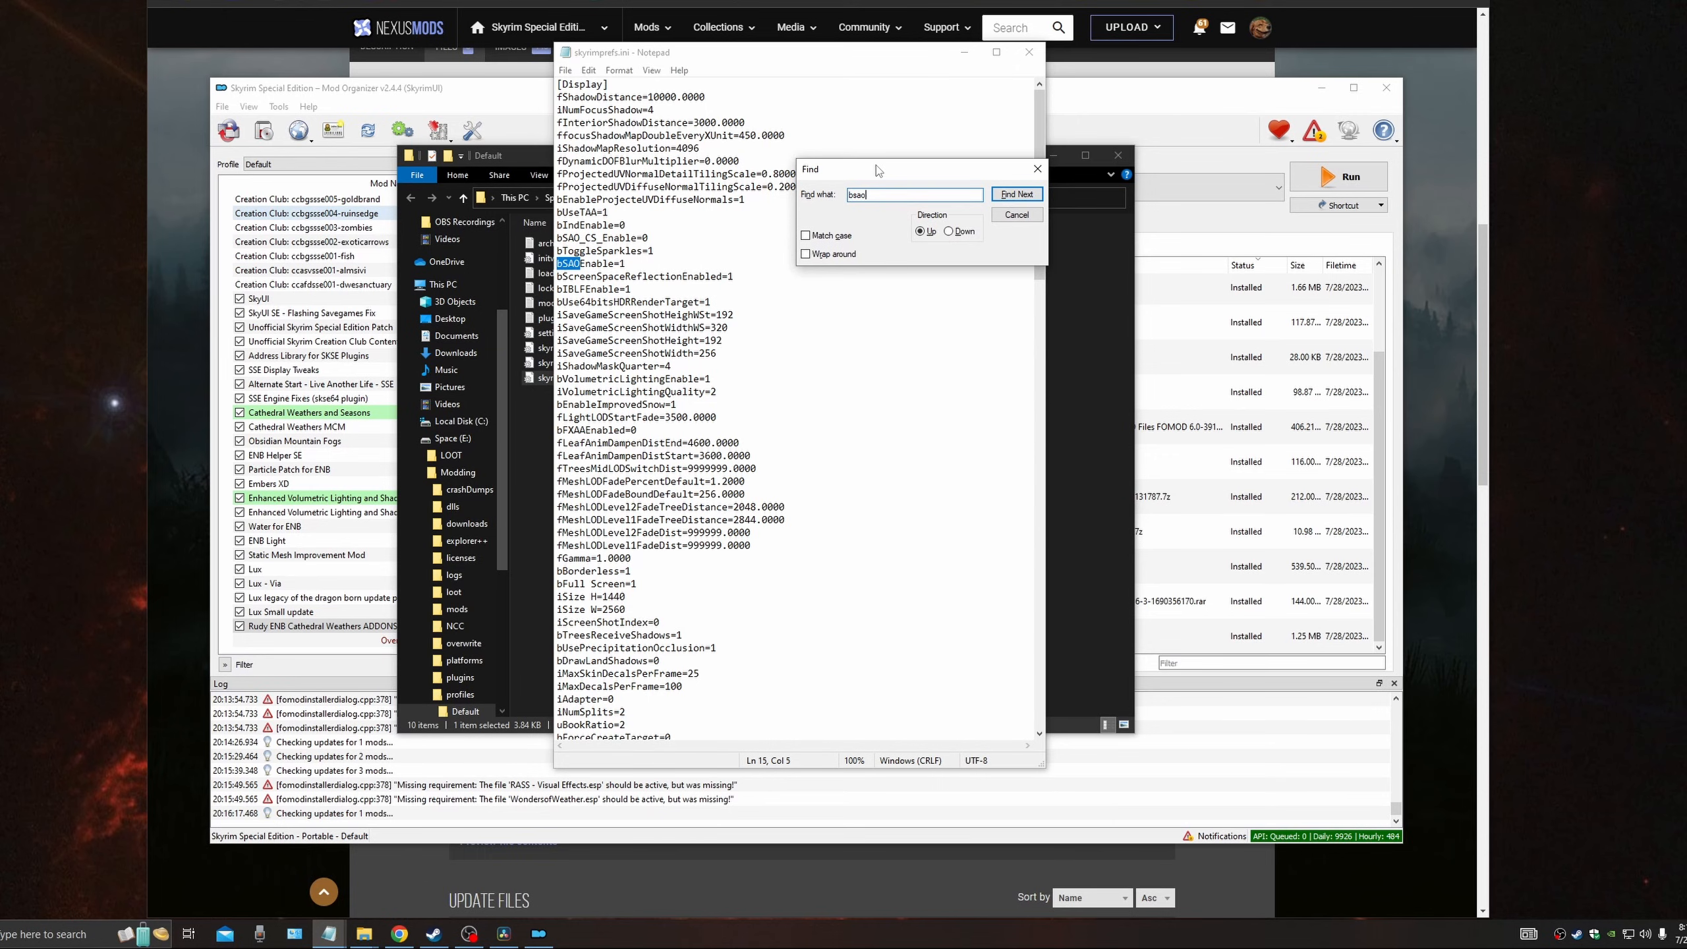
click(677, 232)
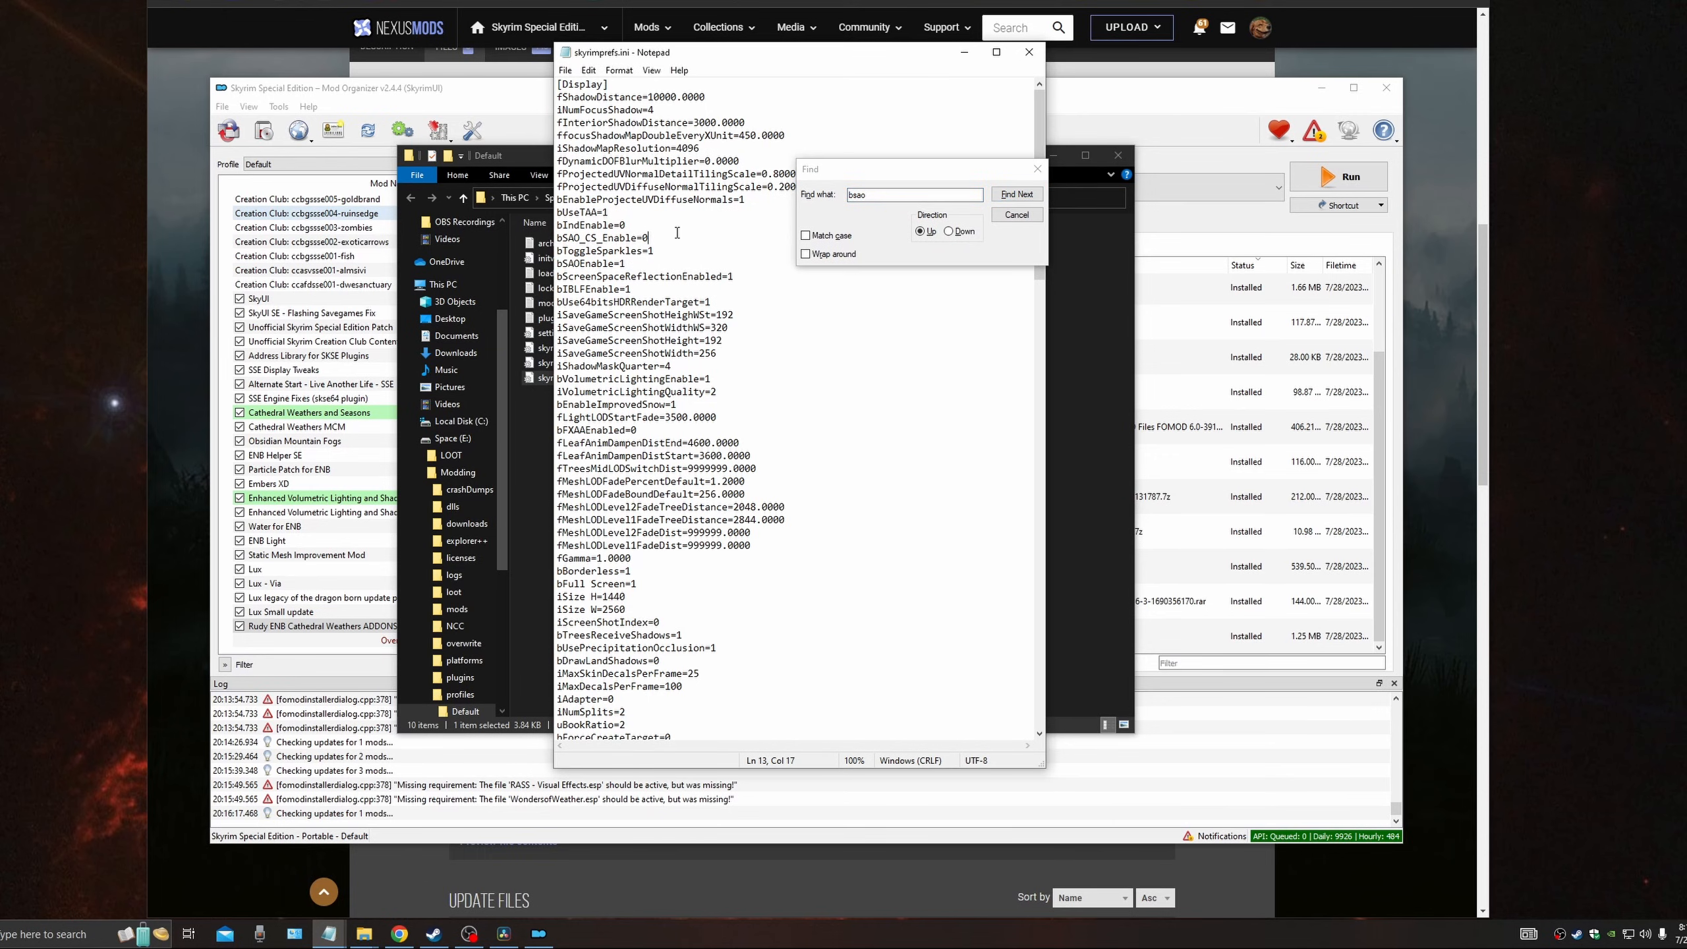
key(BackSpace)
text(1)
click(626, 264)
key(BackSpace)
text(0)
Step: Set bEnableImprovedSnow to 0 in skyrimprefs.ini
click(870, 193)
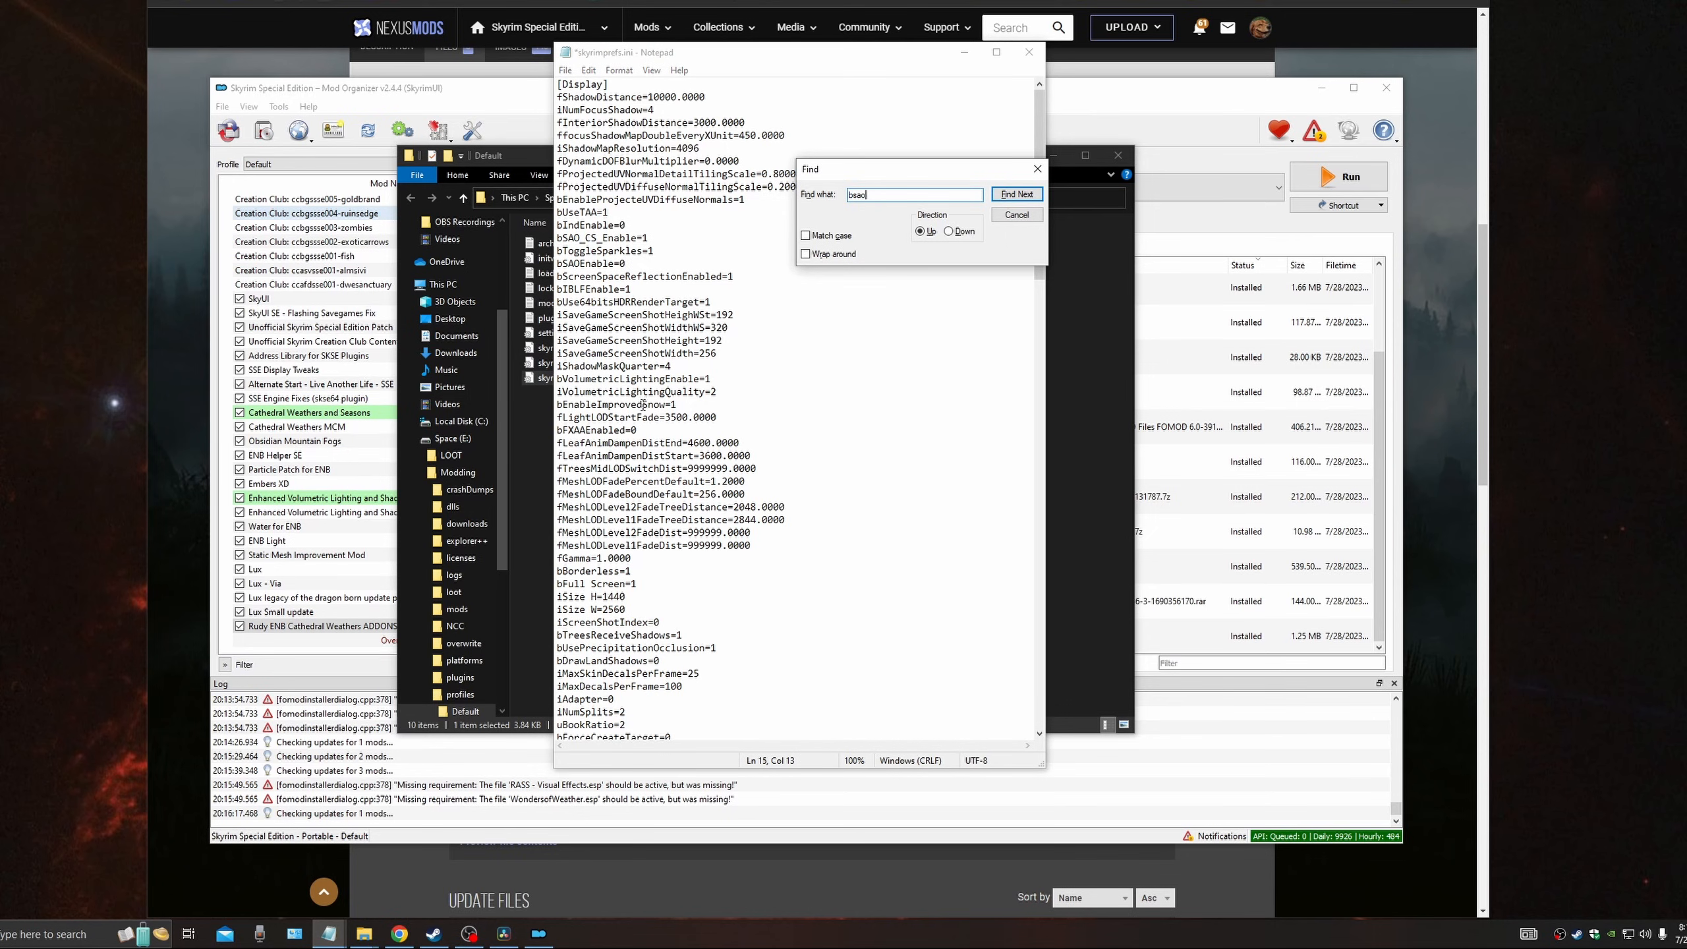
click(679, 399)
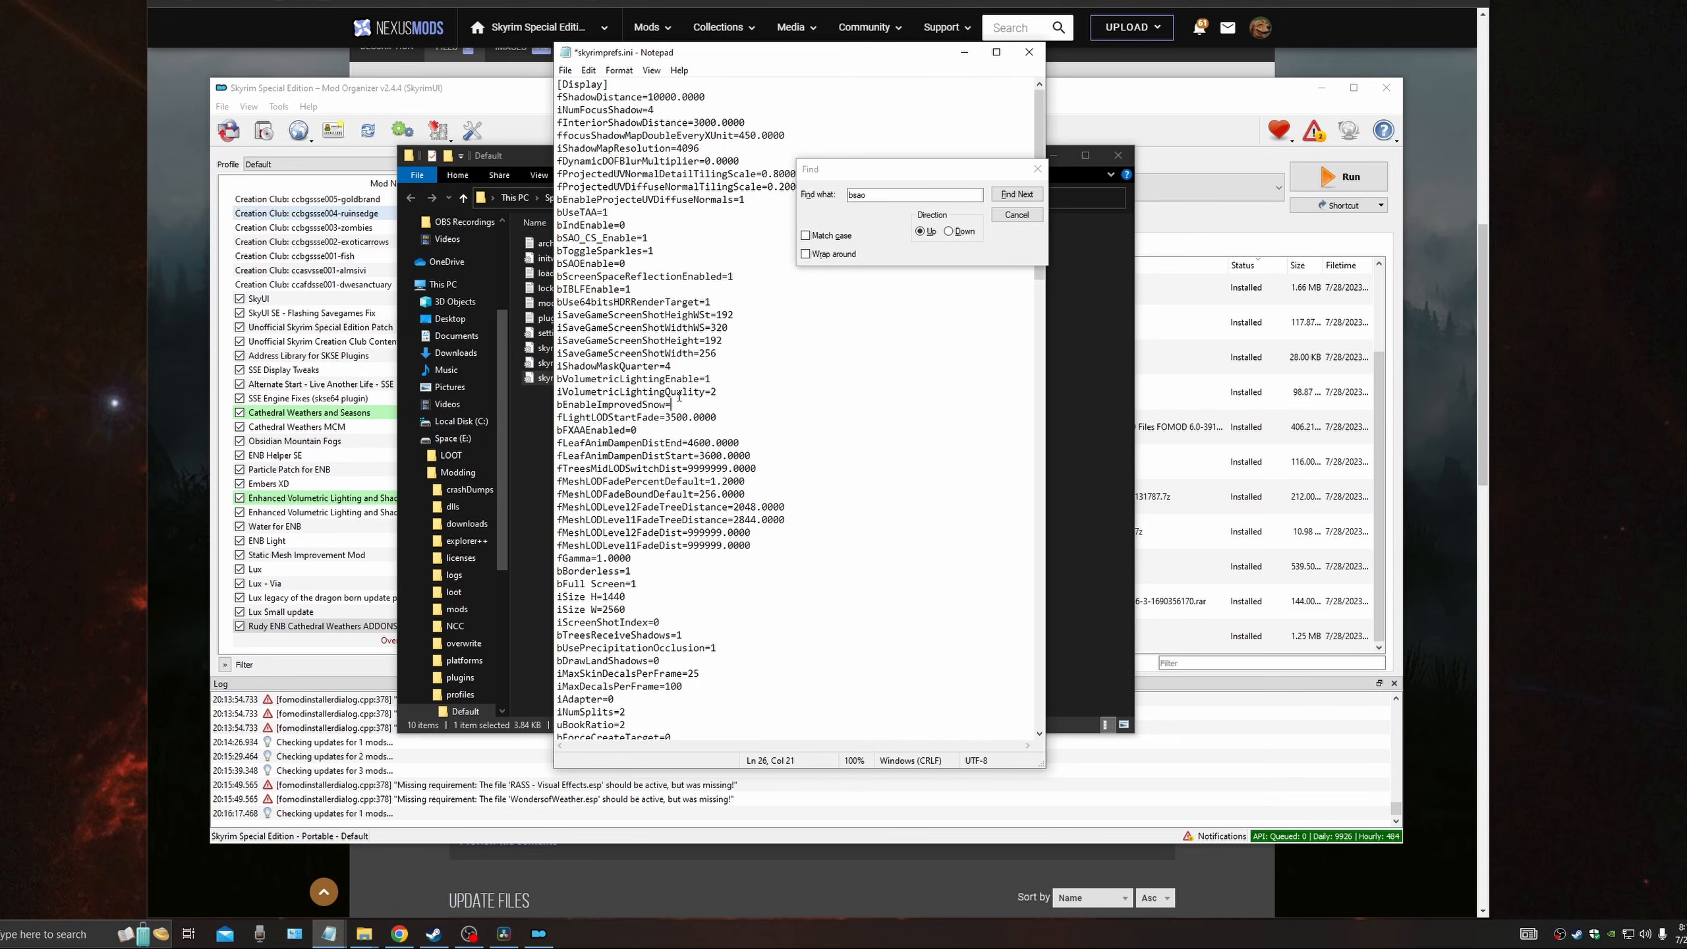
text(0)
Step: Search skyrimprefs.ini for "bvol" and check the bVolumetricLightingEnable and bUse64bitsHDRRenderTarget values
click(869, 194)
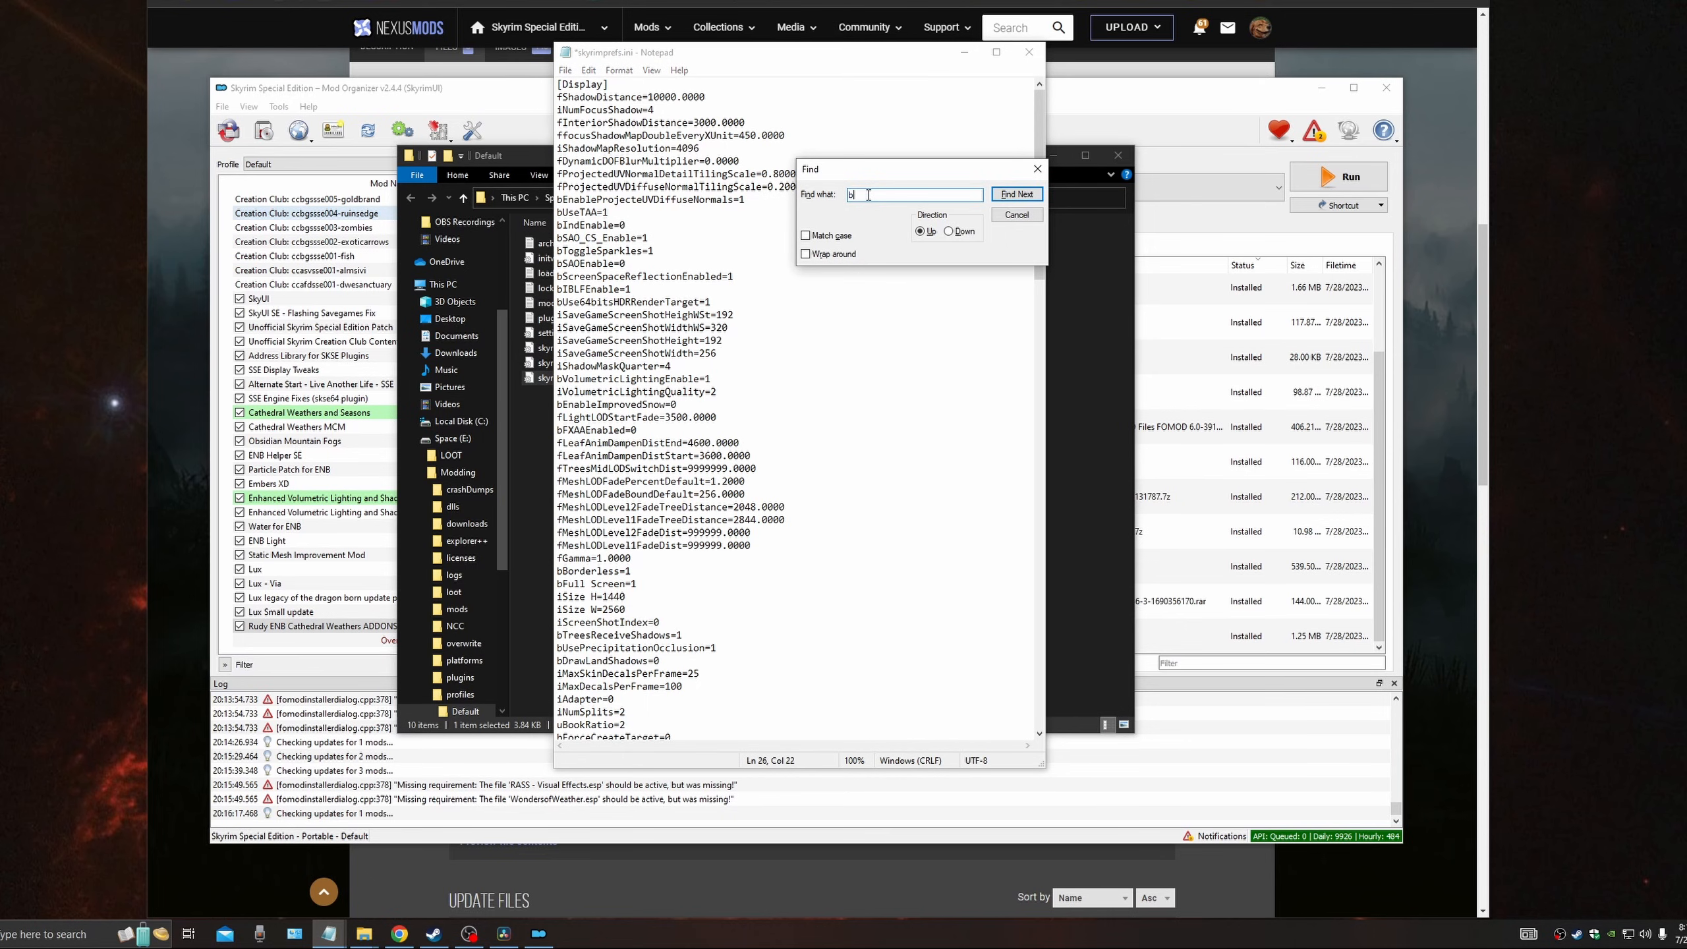
text(vol)
key(Return)
click(710, 379)
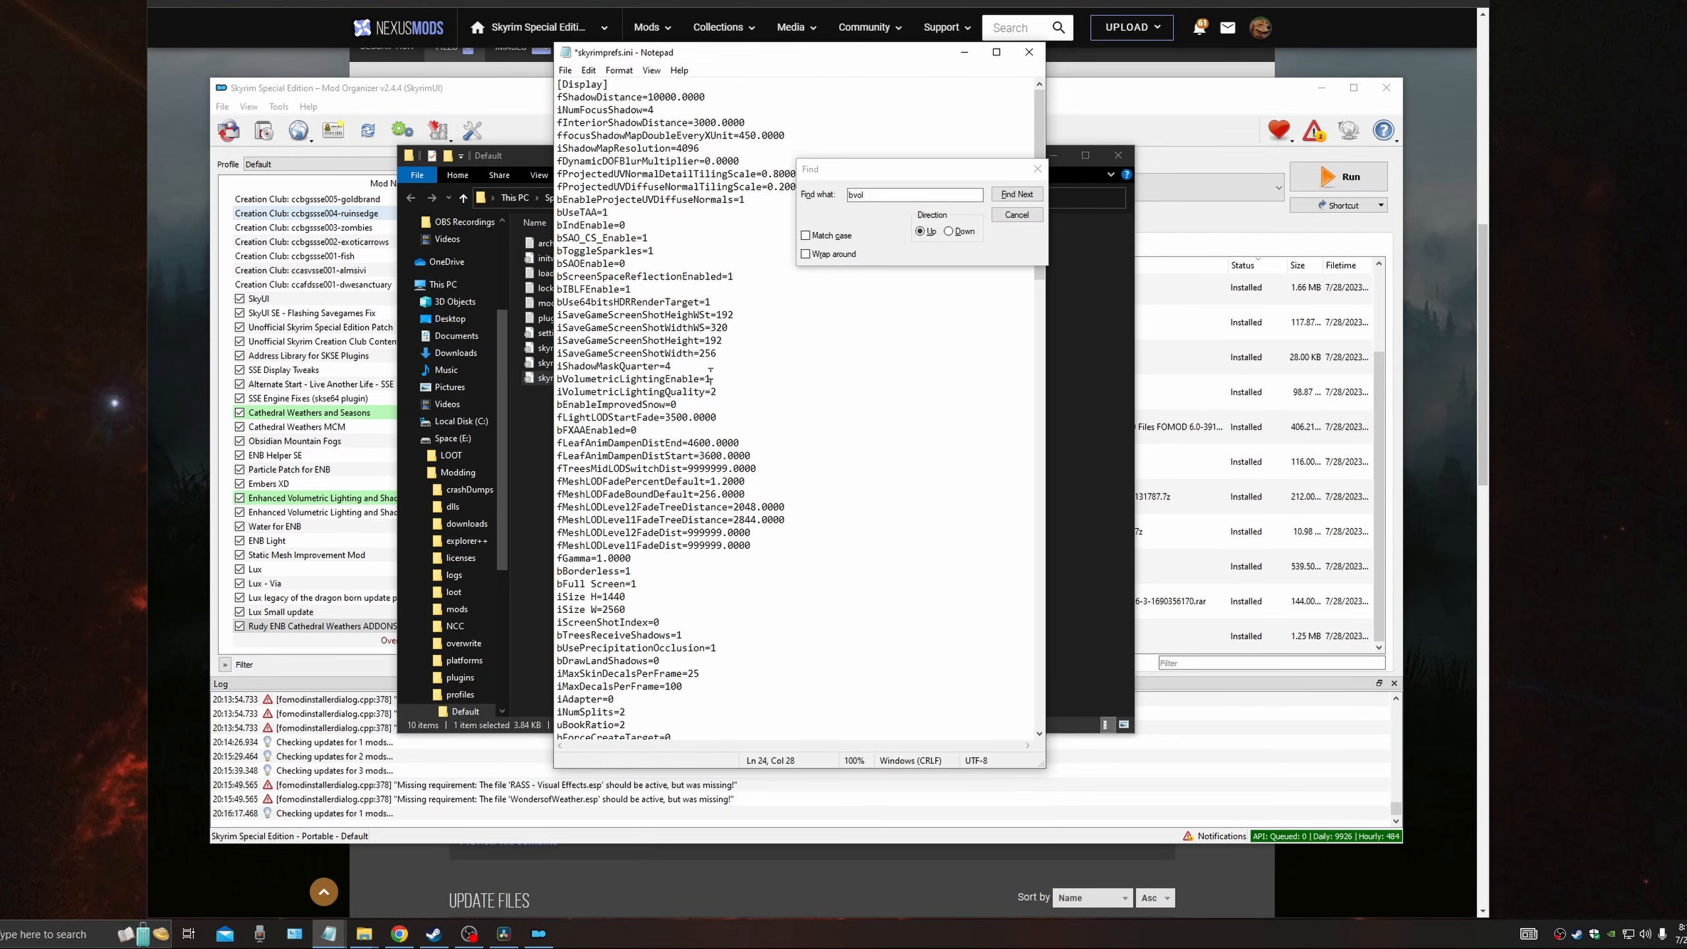
click(715, 302)
Step: Search downwards for "bdraw" and set bDrawLandShadows to 1
key(ctrl+f)
text(bdraw)
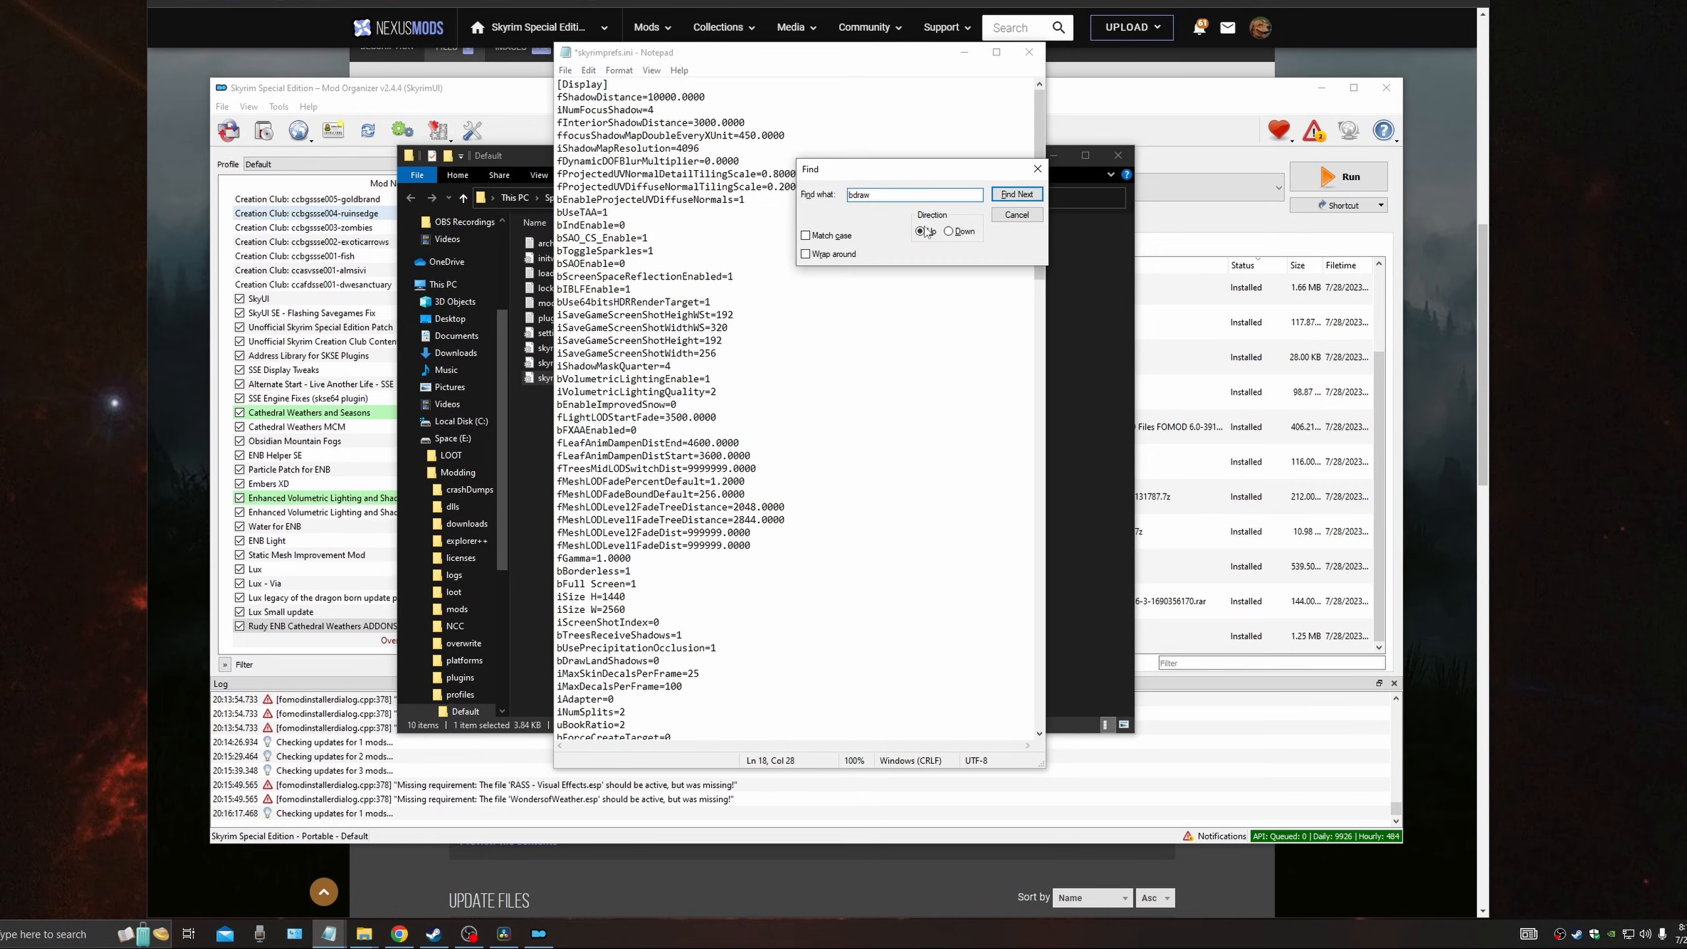
click(949, 231)
click(1008, 195)
click(667, 660)
key(BackSpace)
text(1)
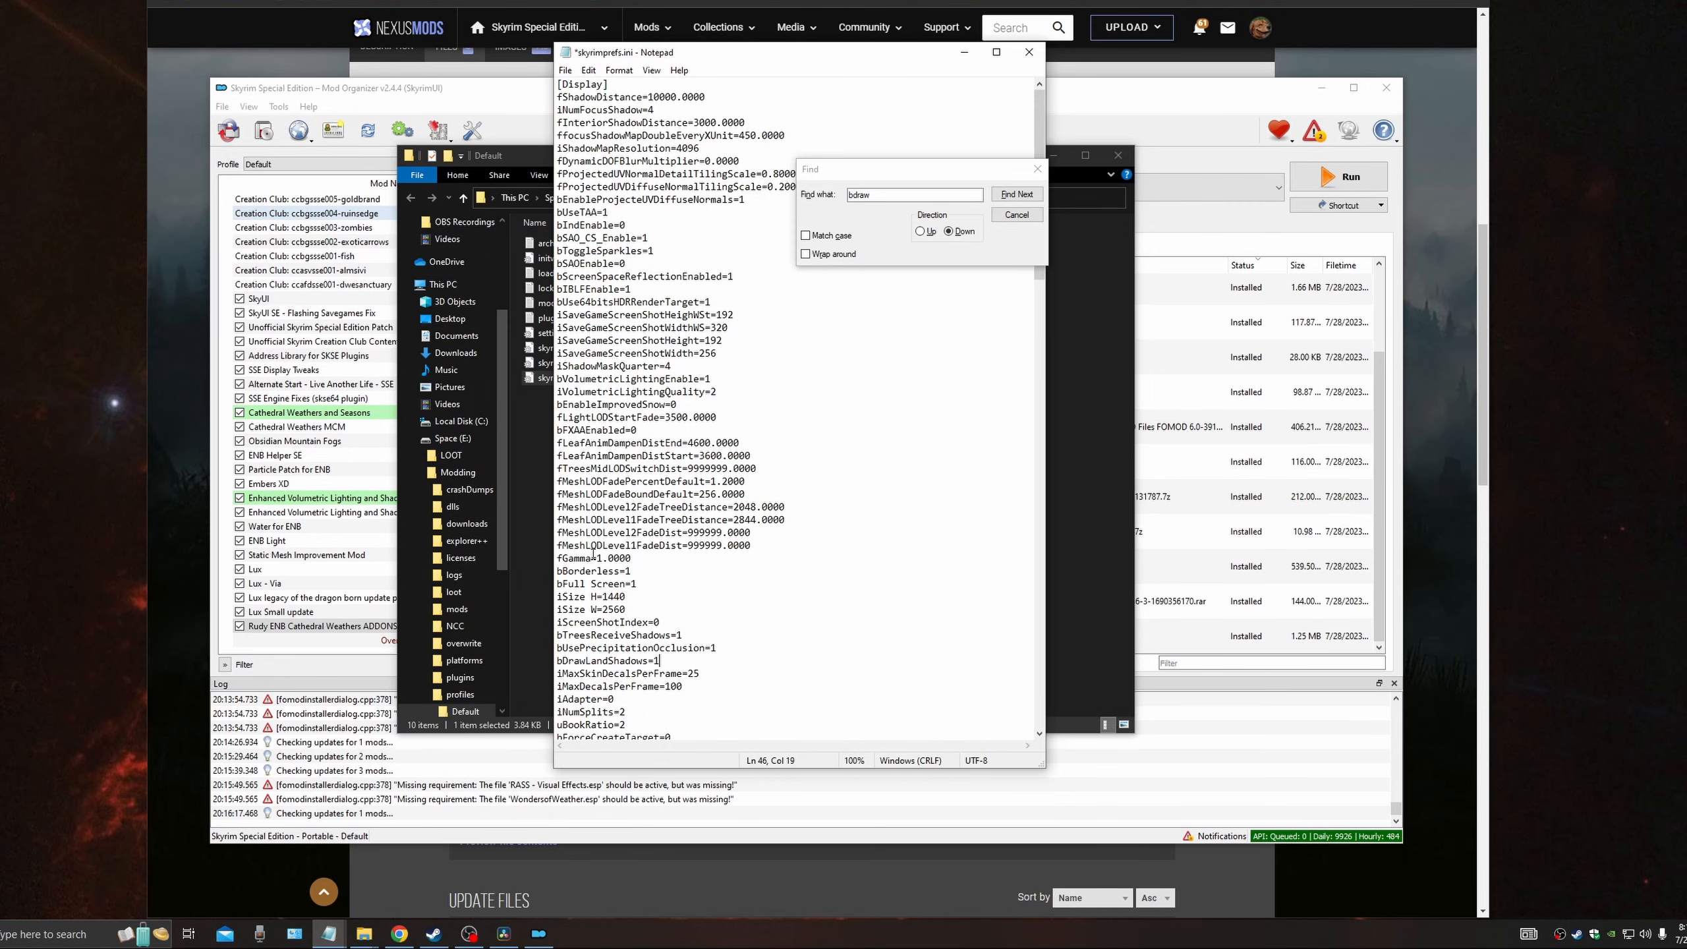
Step: Search skyrimprefs.ini for "bdo" and check the value of bDoDepthOfField
drag(633, 559, 597, 559)
click(671, 560)
key(ctrl+f)
text(bdo)
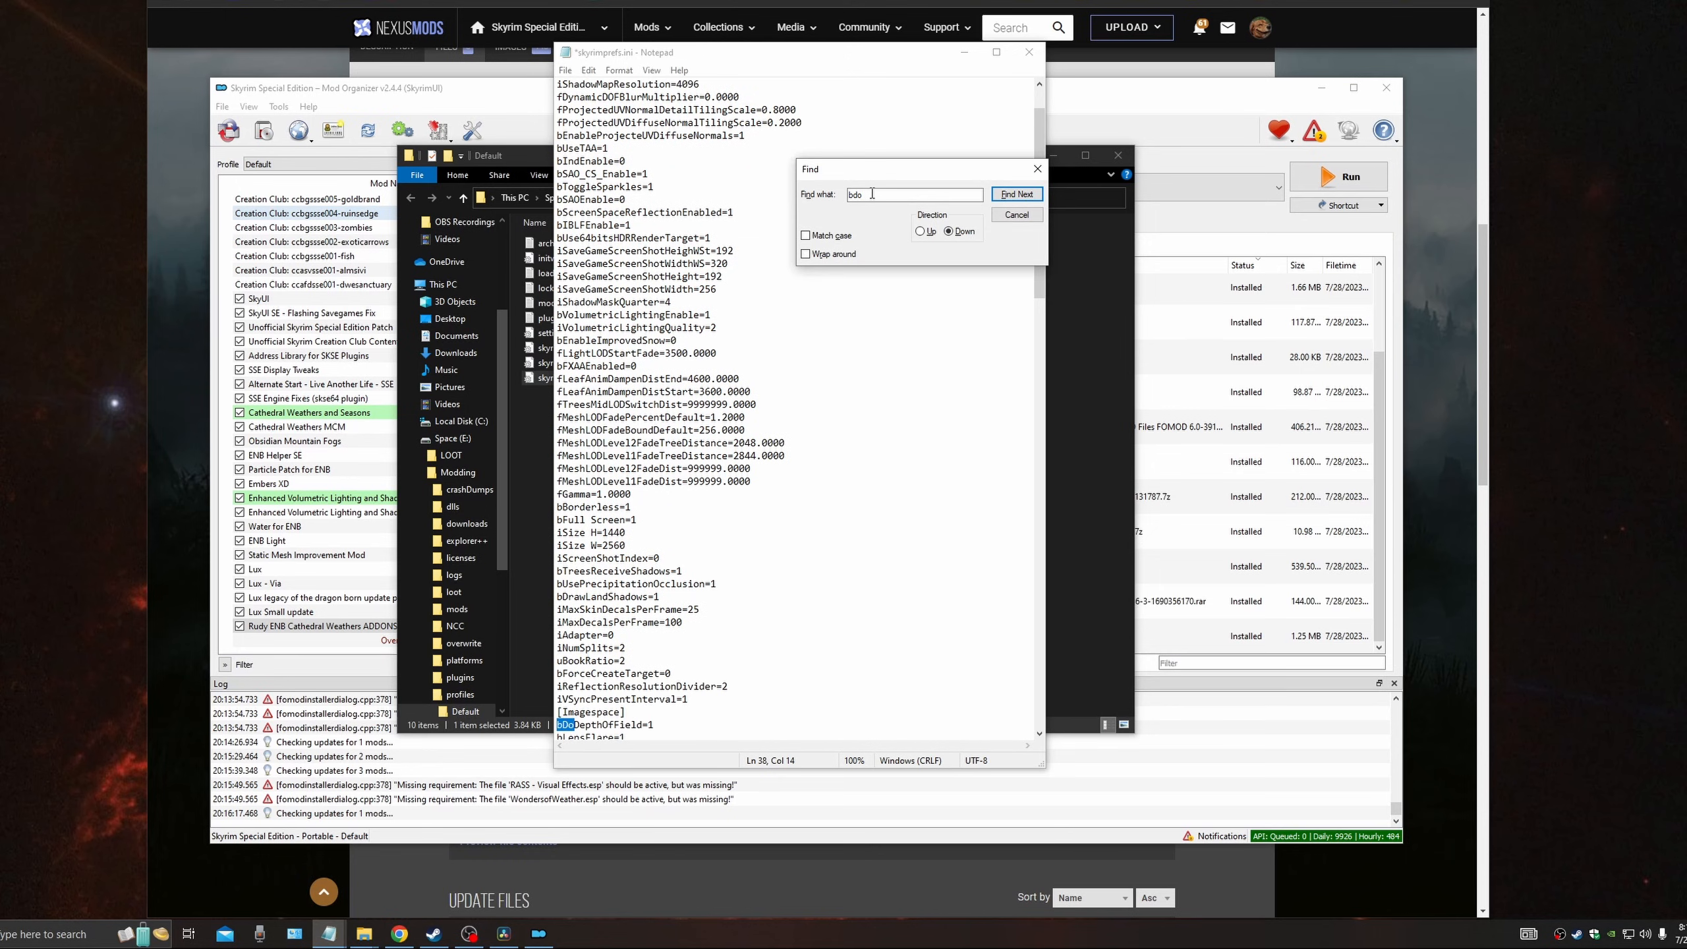
key(Return)
click(658, 723)
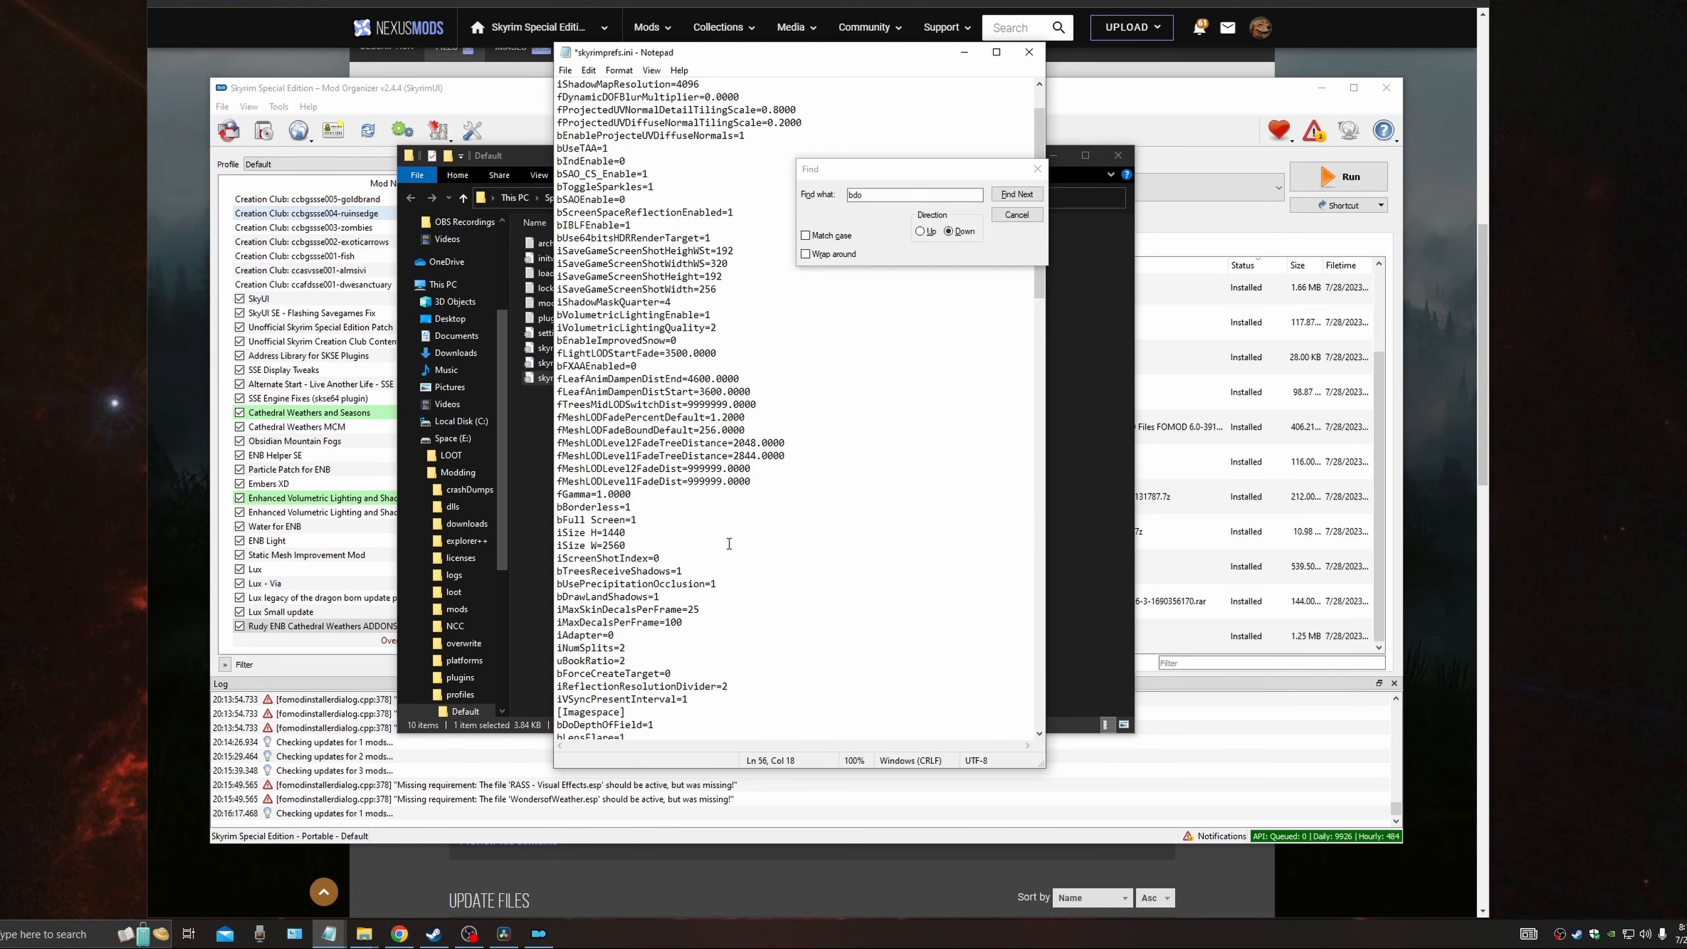
click(1017, 214)
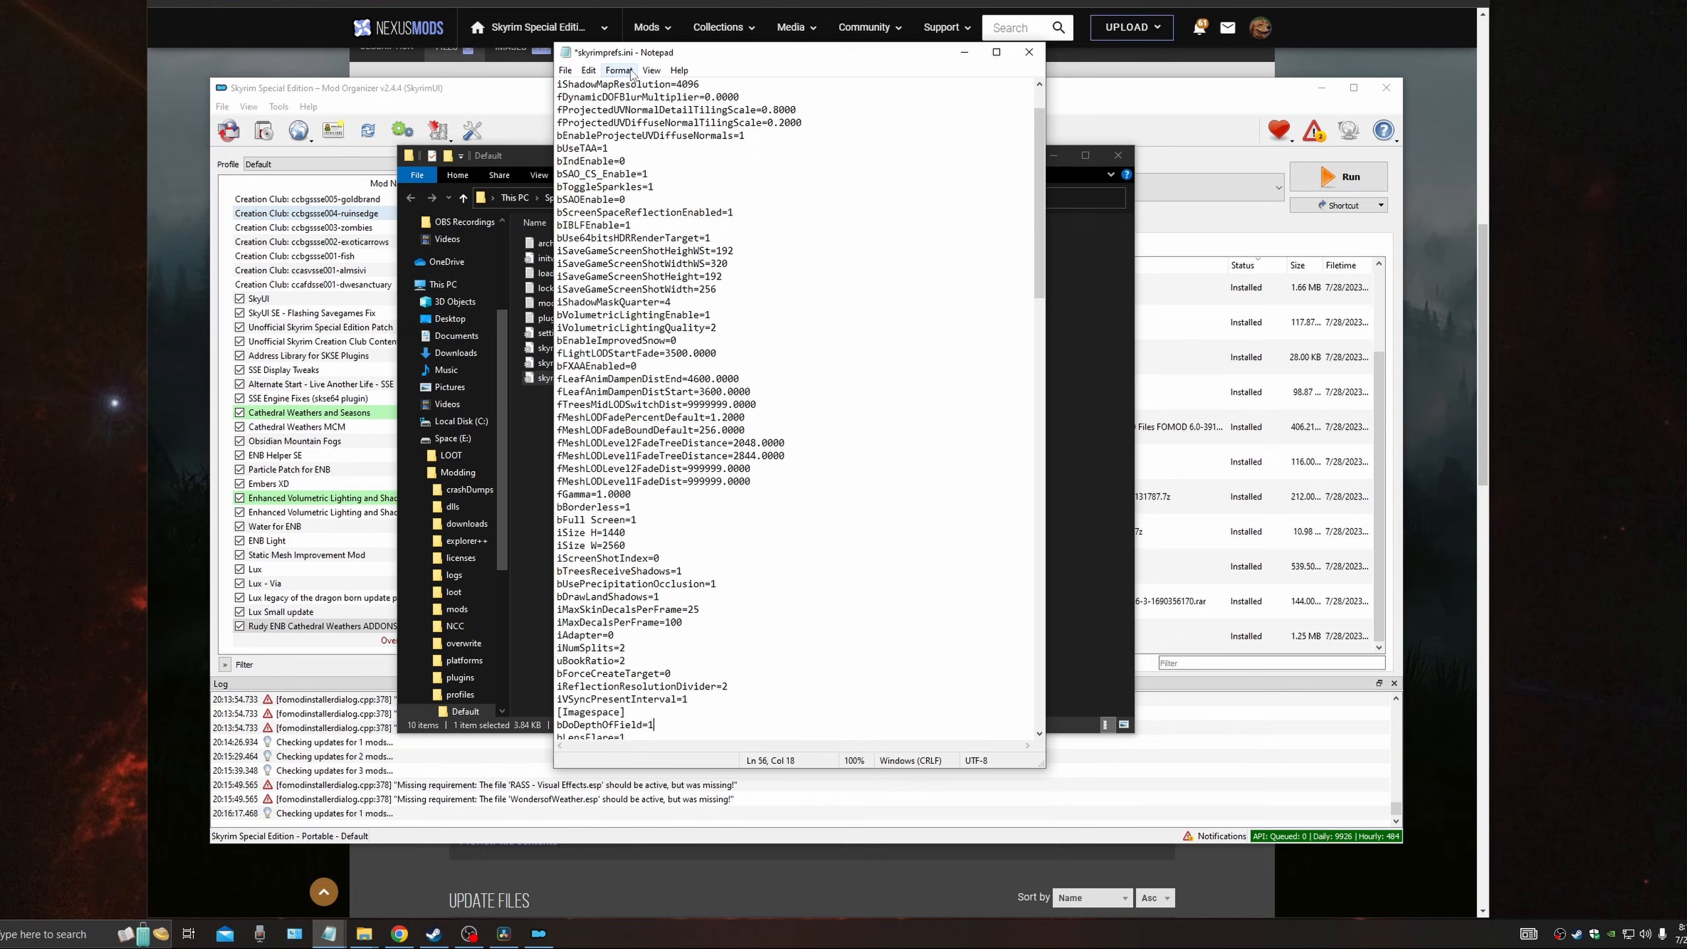
Step: Save the edited skyrimprefs.ini and close it
click(565, 69)
click(587, 133)
click(1028, 58)
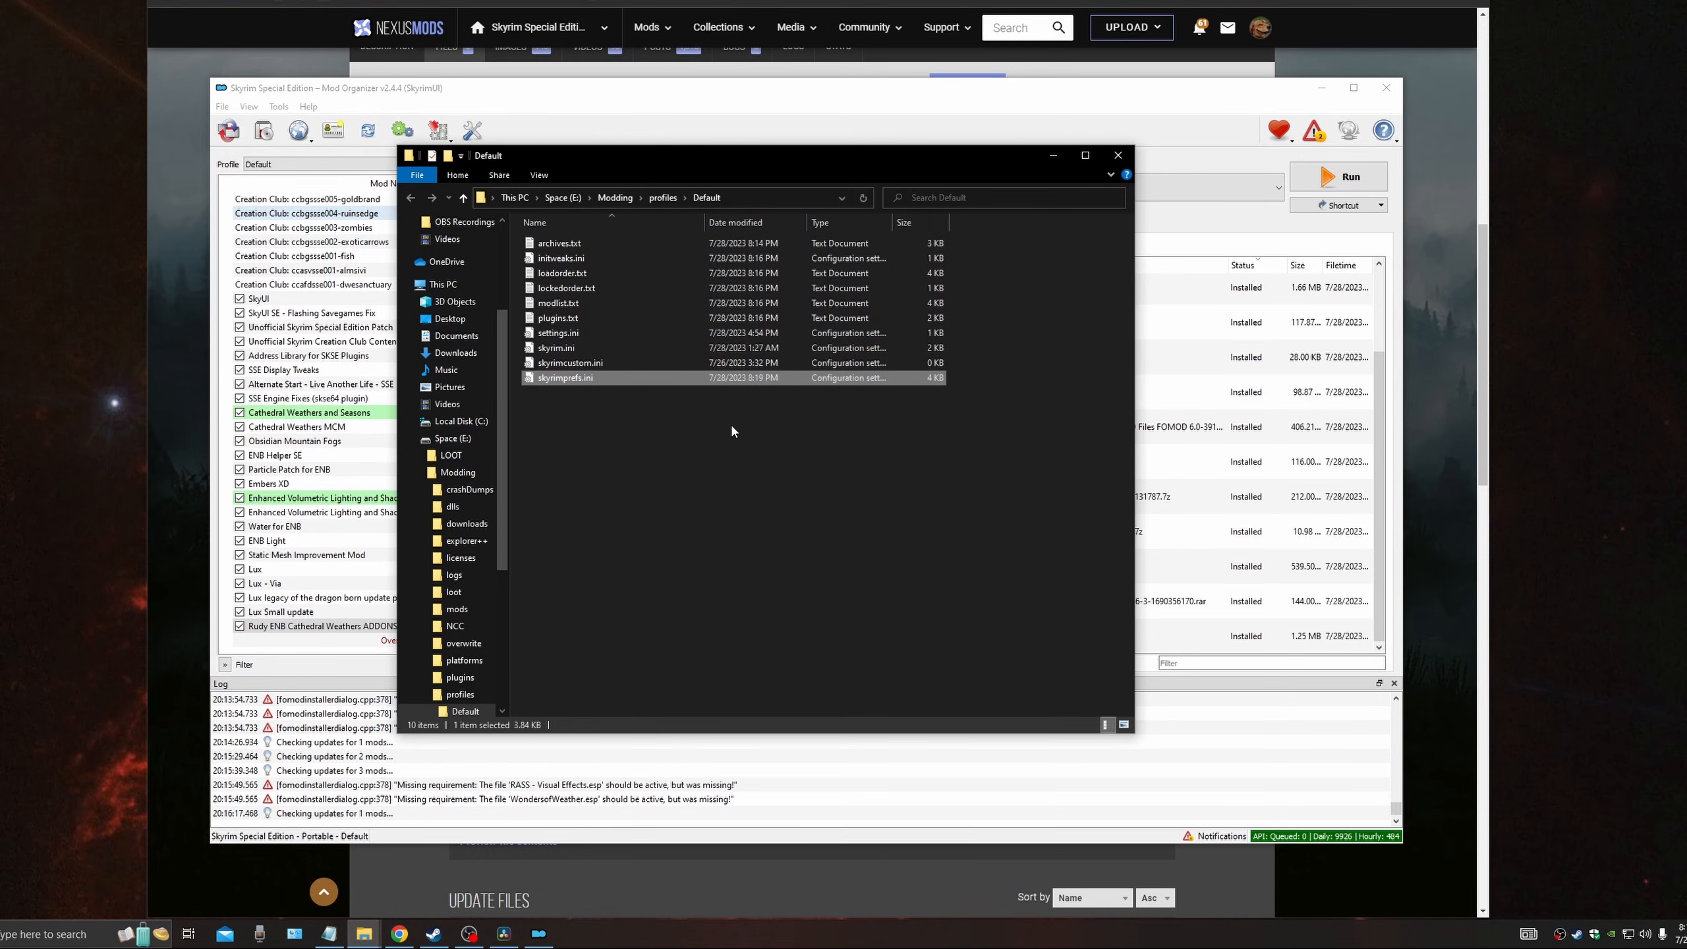
Step: Open skyrim.ini, search for "ffirst" and set fFirstSliceDistance to 2896.0000
double_click(569, 350)
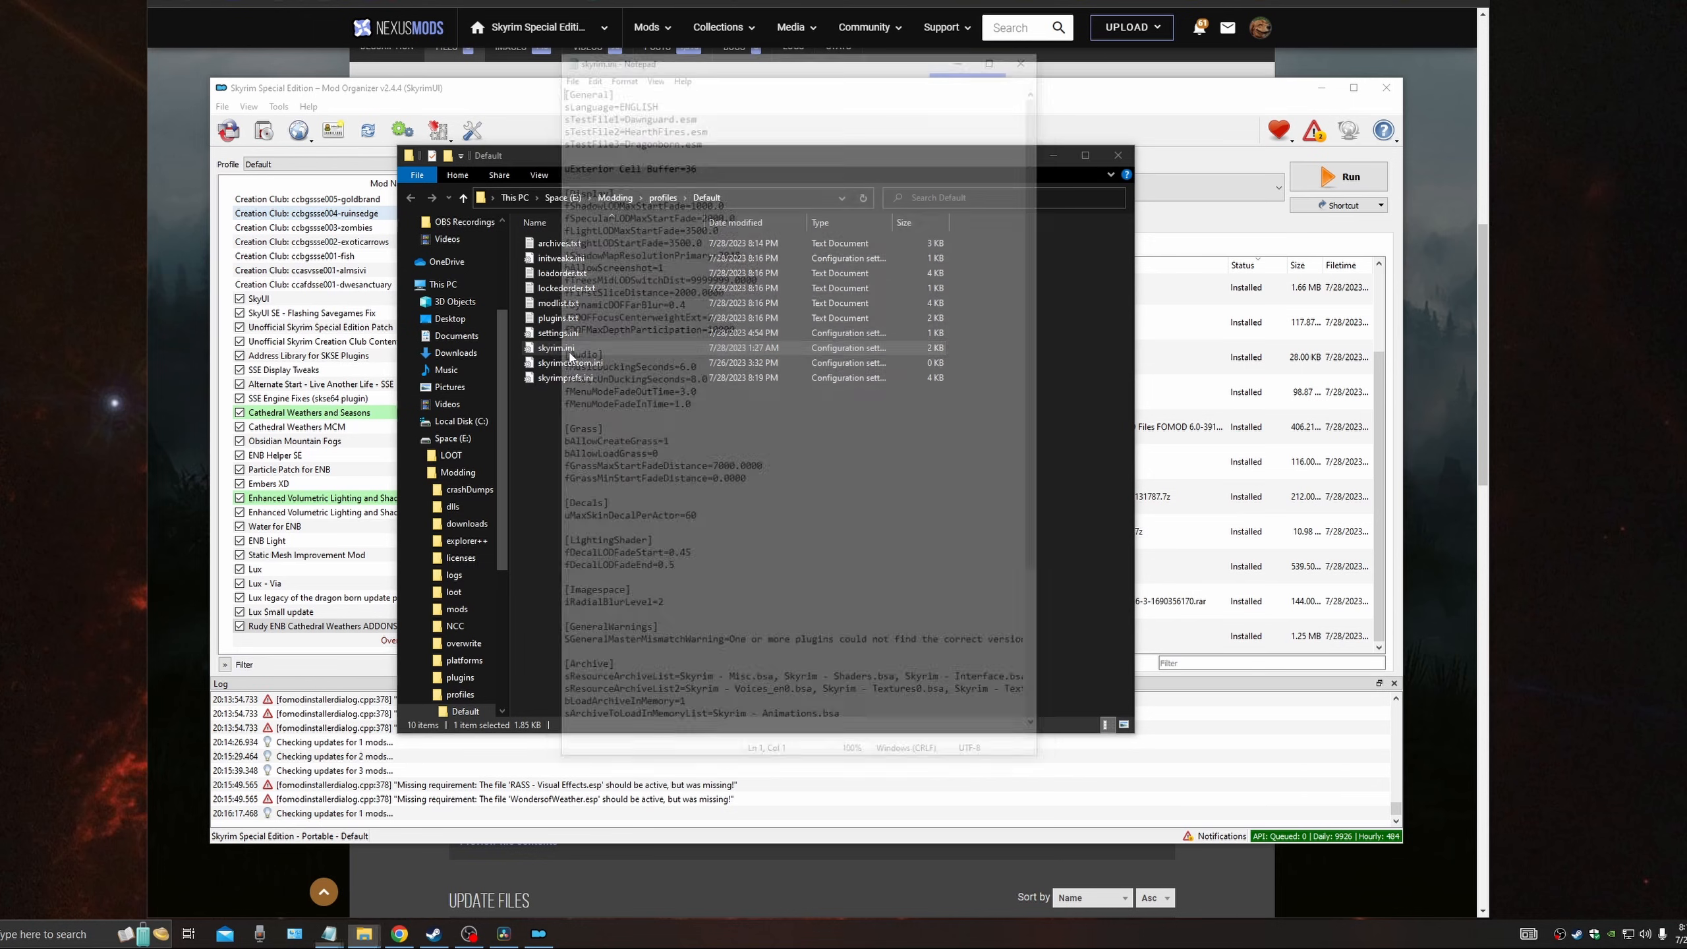
key(ctrl+f)
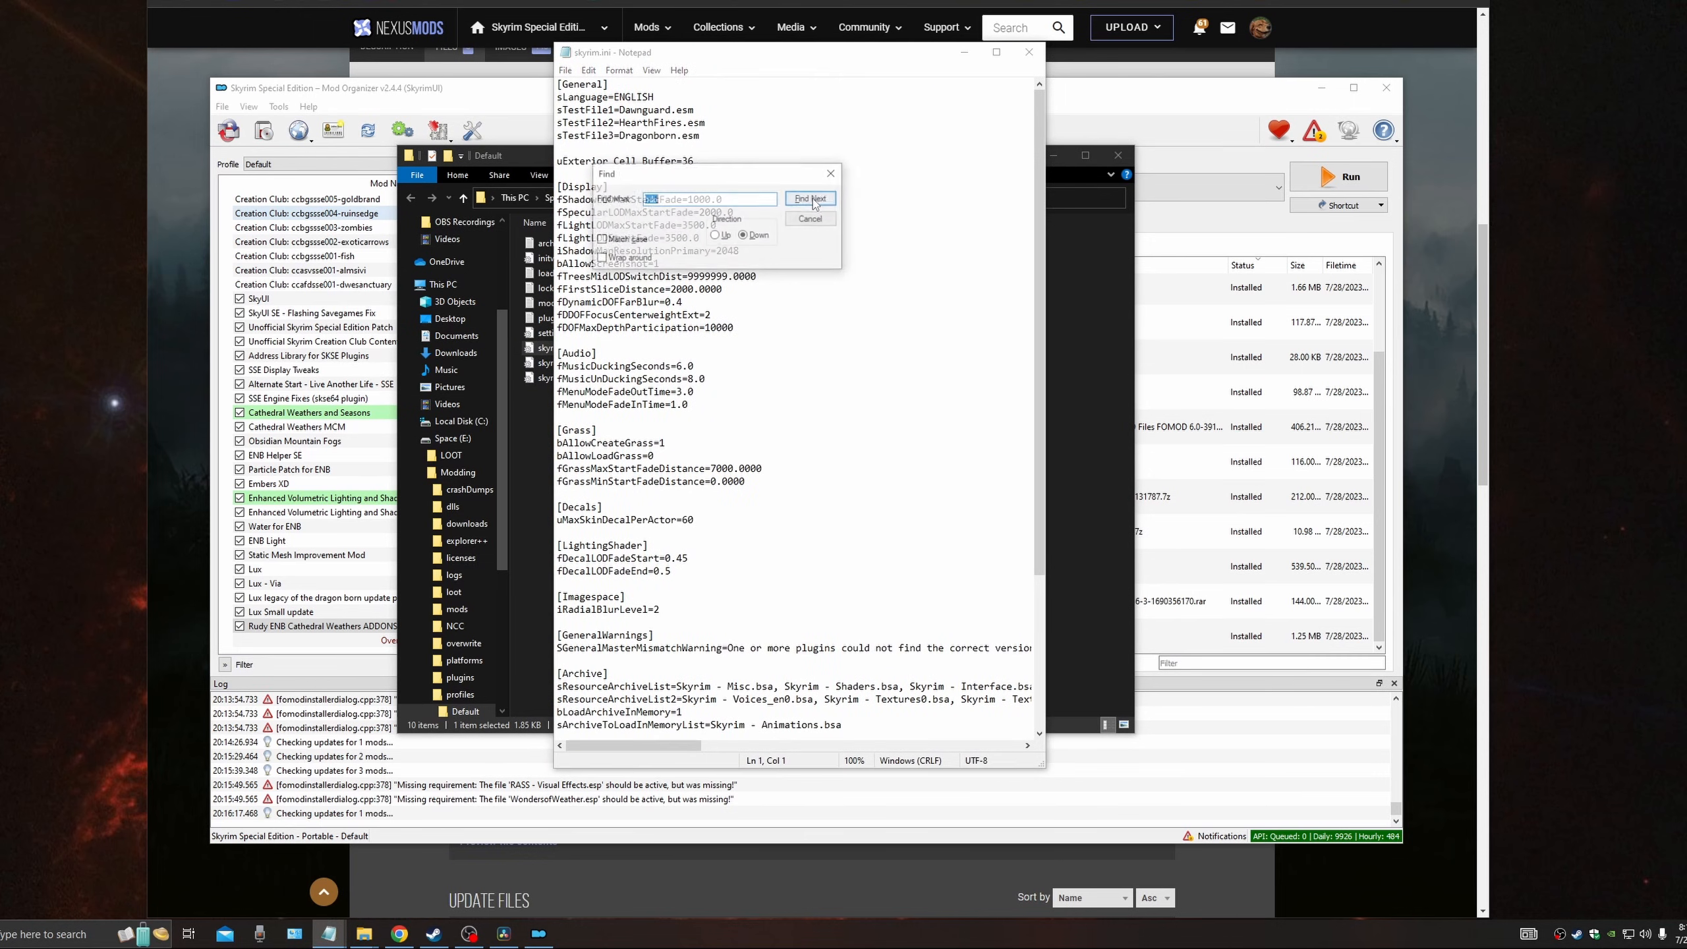
drag(731, 174, 923, 173)
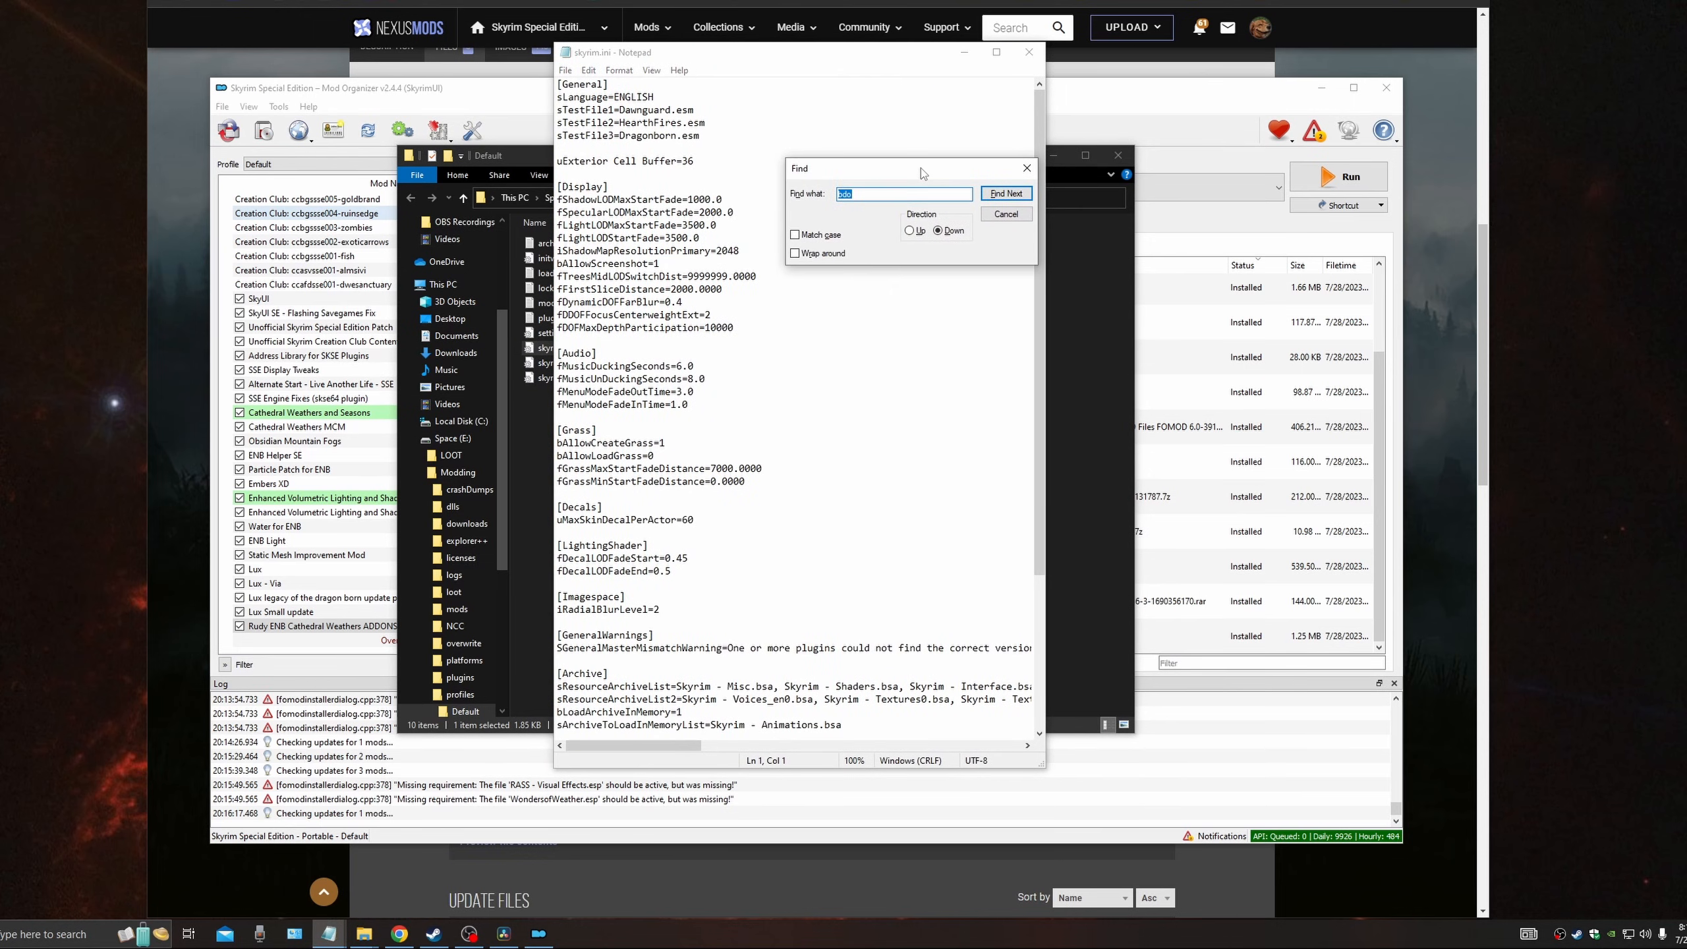
text(ffirst)
key(Return)
click(692, 290)
key(BackSpace)
key(BackSpace)
key(BackSpace)
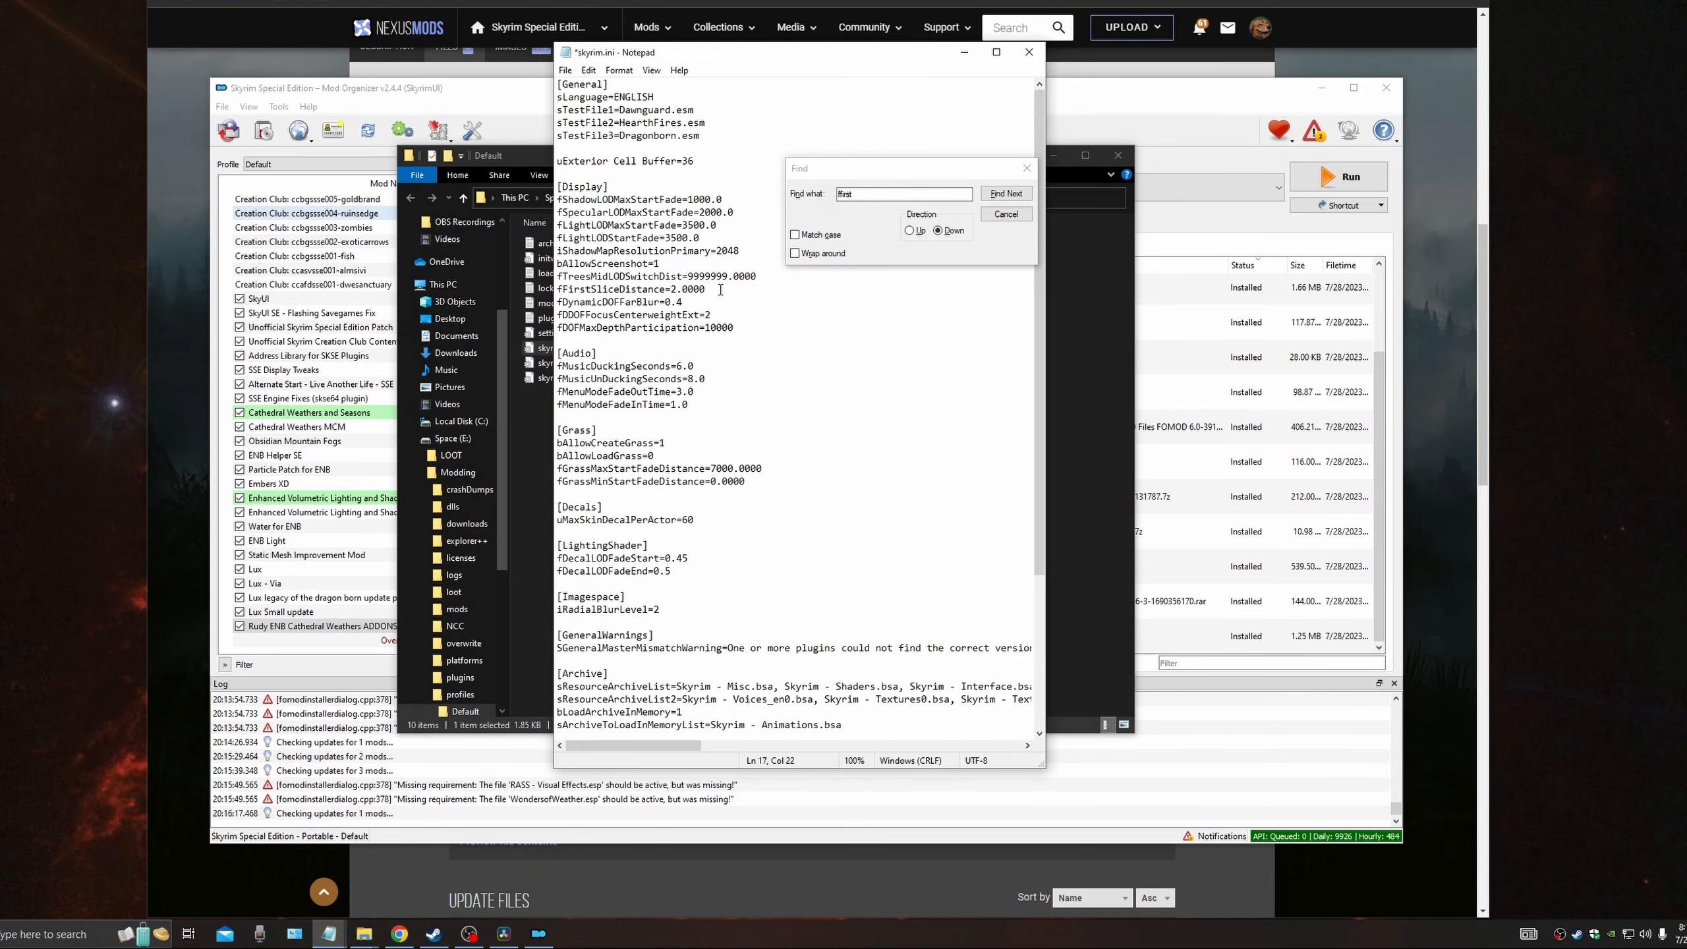
text(896)
click(995, 213)
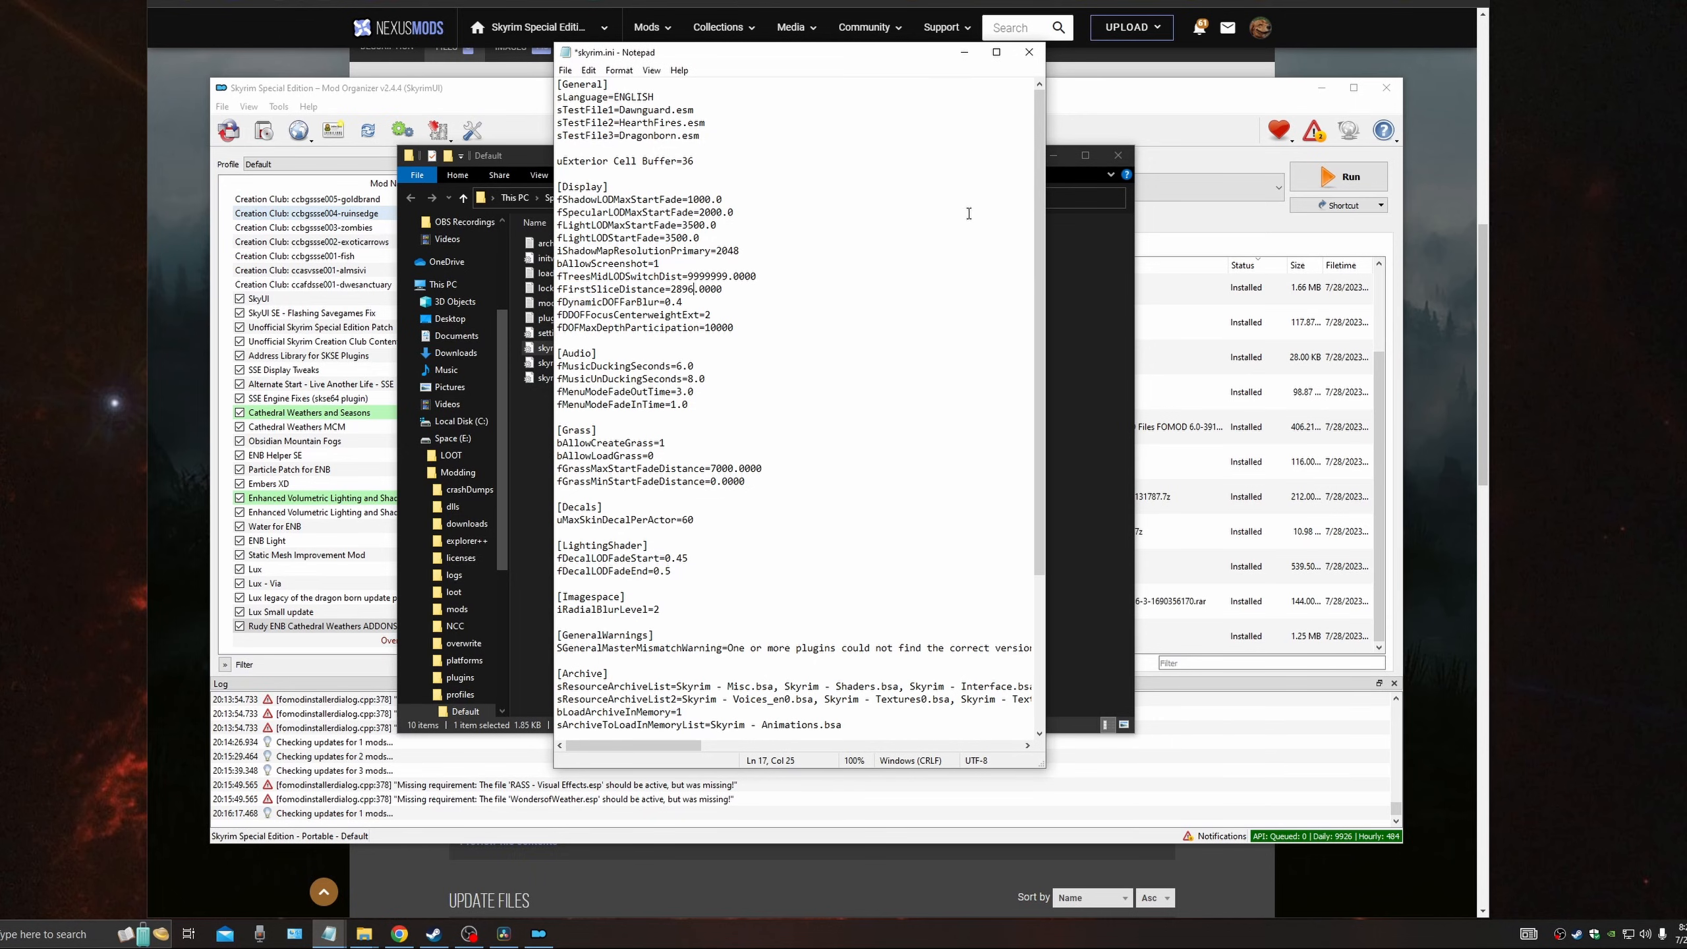
Step: Save the edited skyrim.ini and close it
click(566, 70)
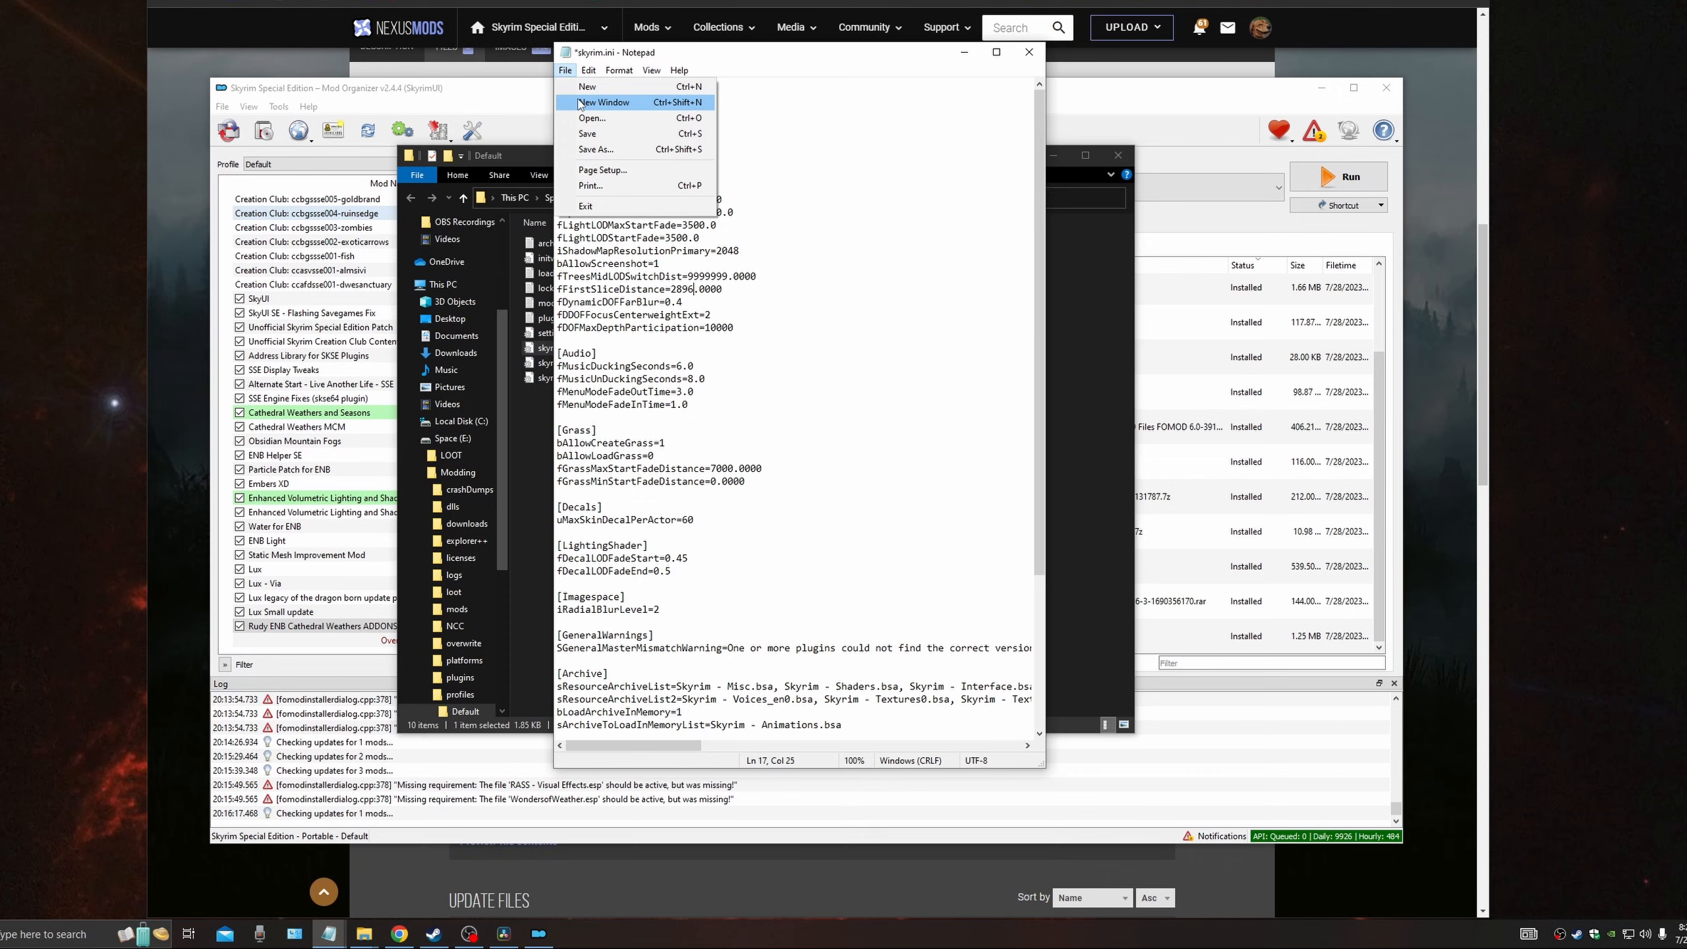
click(587, 134)
click(1028, 52)
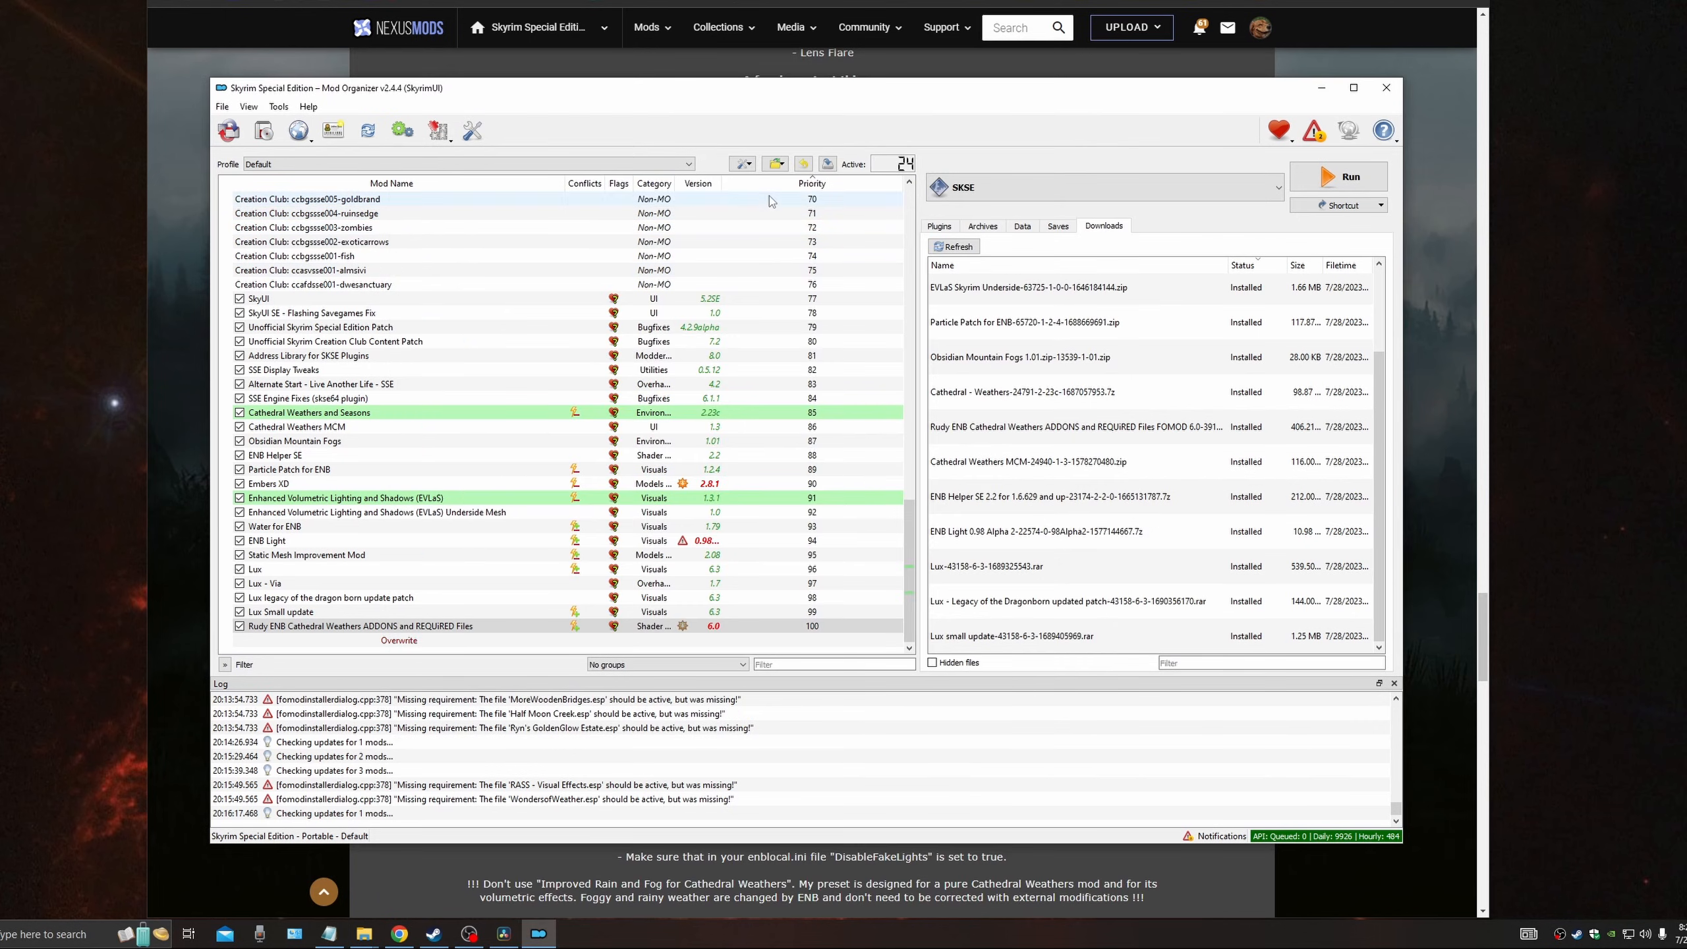
Step: Open the Skyrim Special Edition game folder from the mod manager and move its window aside
click(775, 164)
click(804, 177)
drag(715, 210, 460, 99)
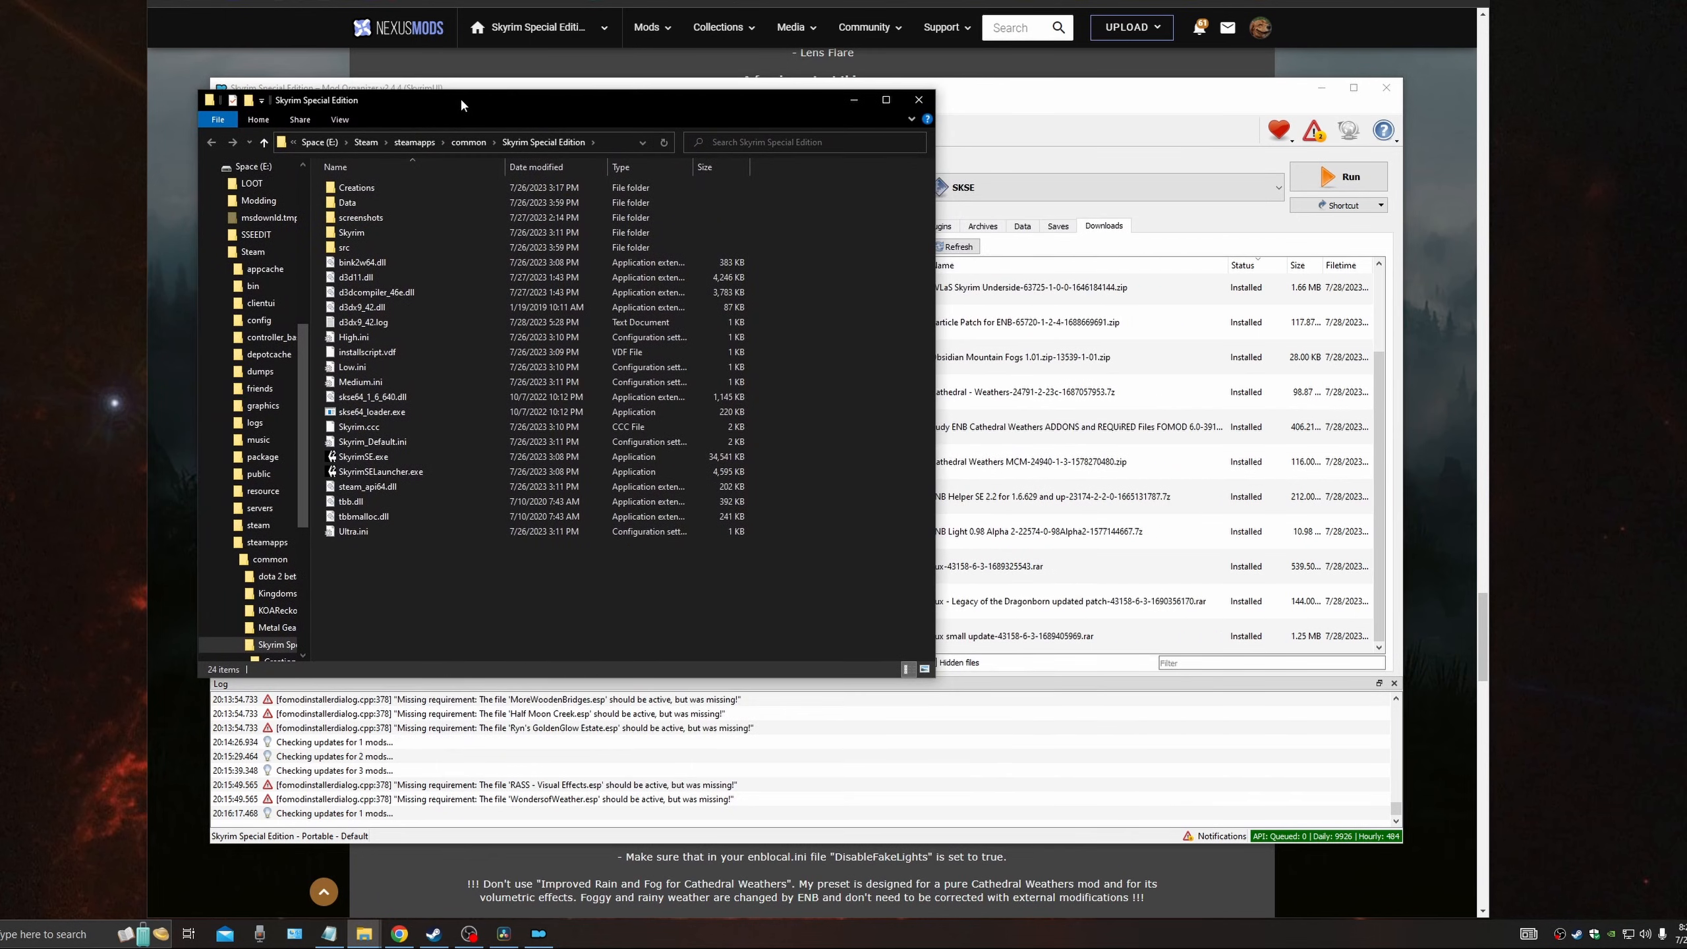
Step: In Downloads, open the [ Skyrim SE folder ] inside the Rudy ENB CW Zangdar's Edit Lux Edition 6.1 folder
click(373, 936)
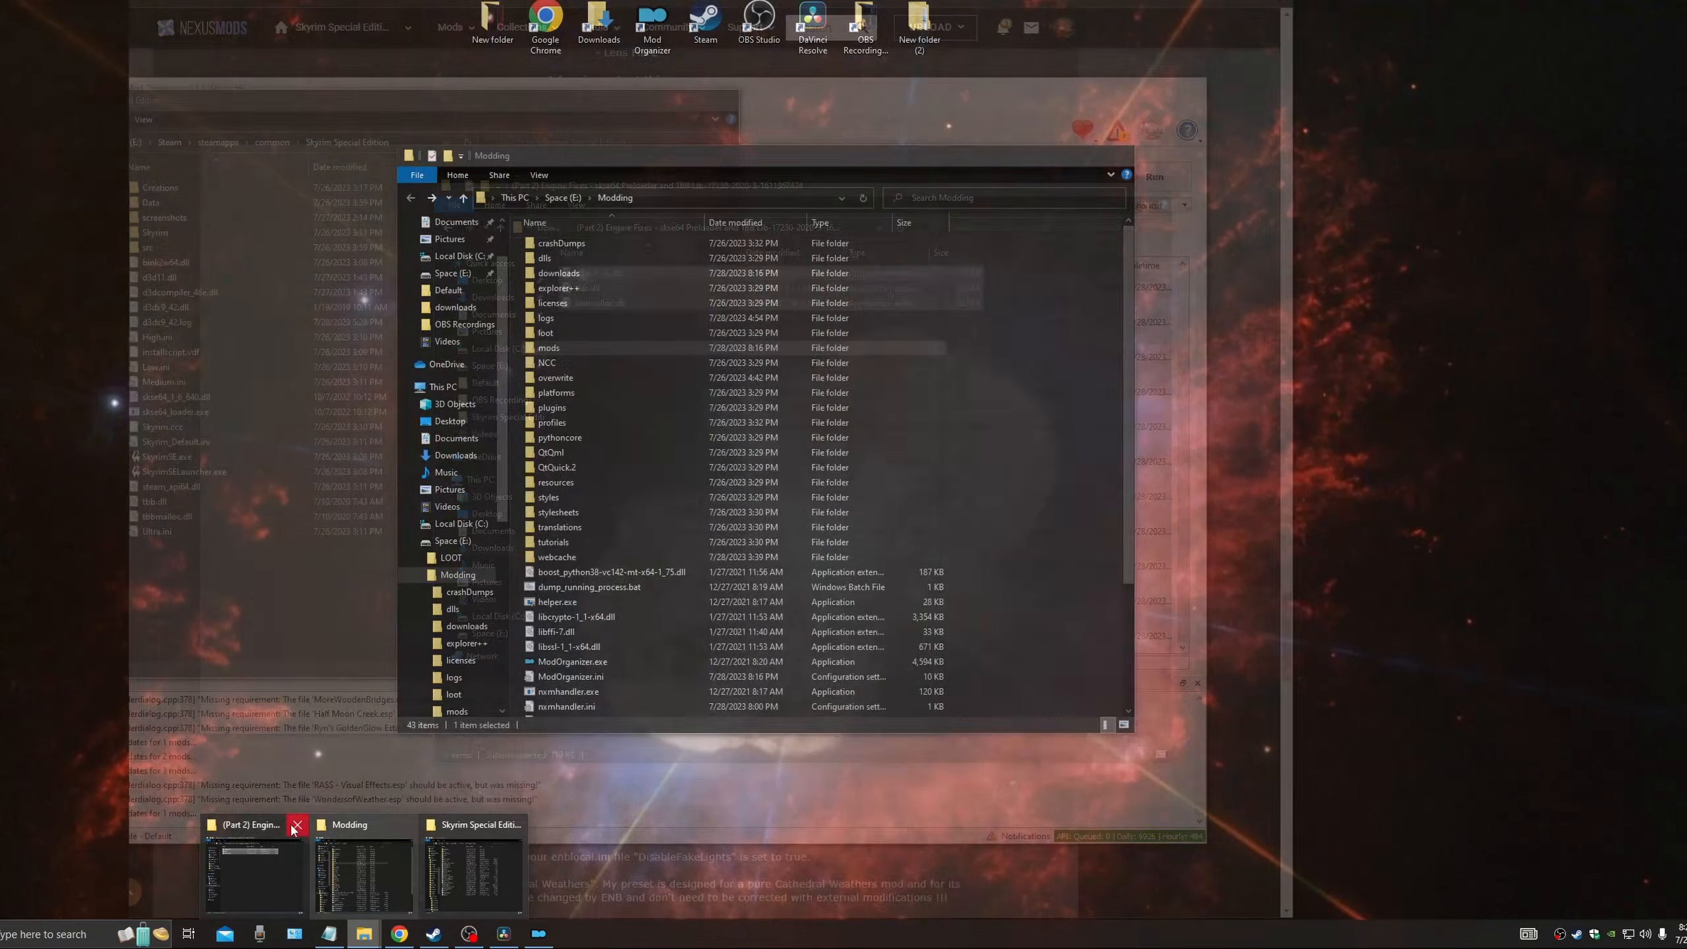
click(266, 854)
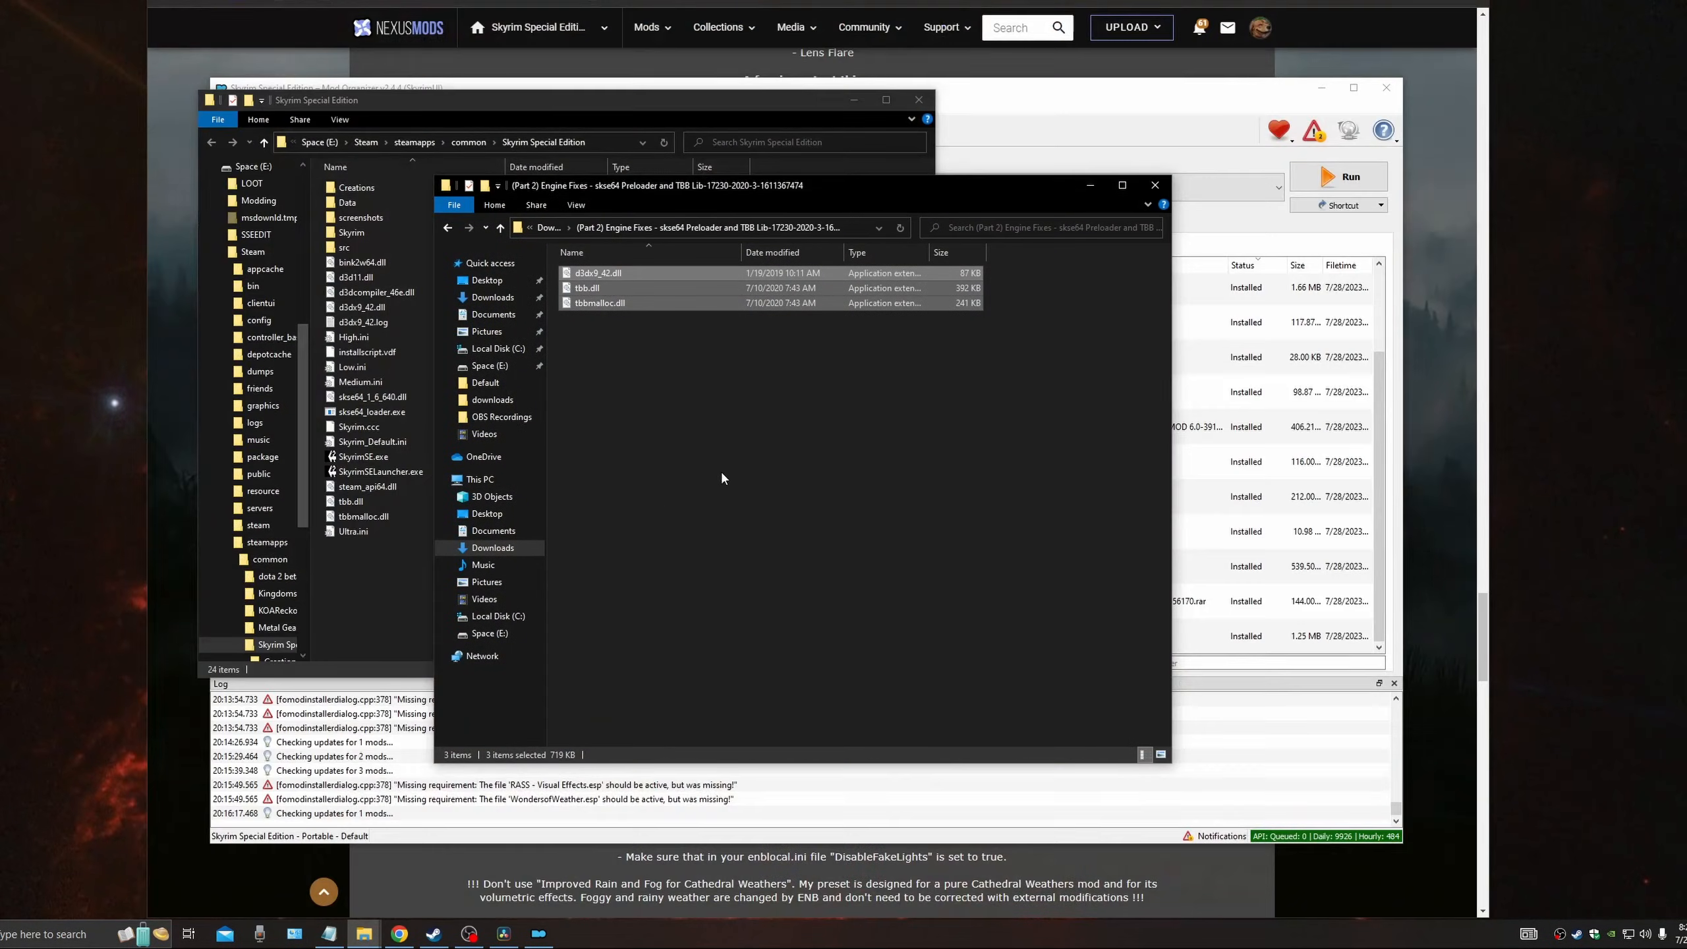
click(721, 469)
key(alt+Left)
key(alt+Left)
key(alt+Right)
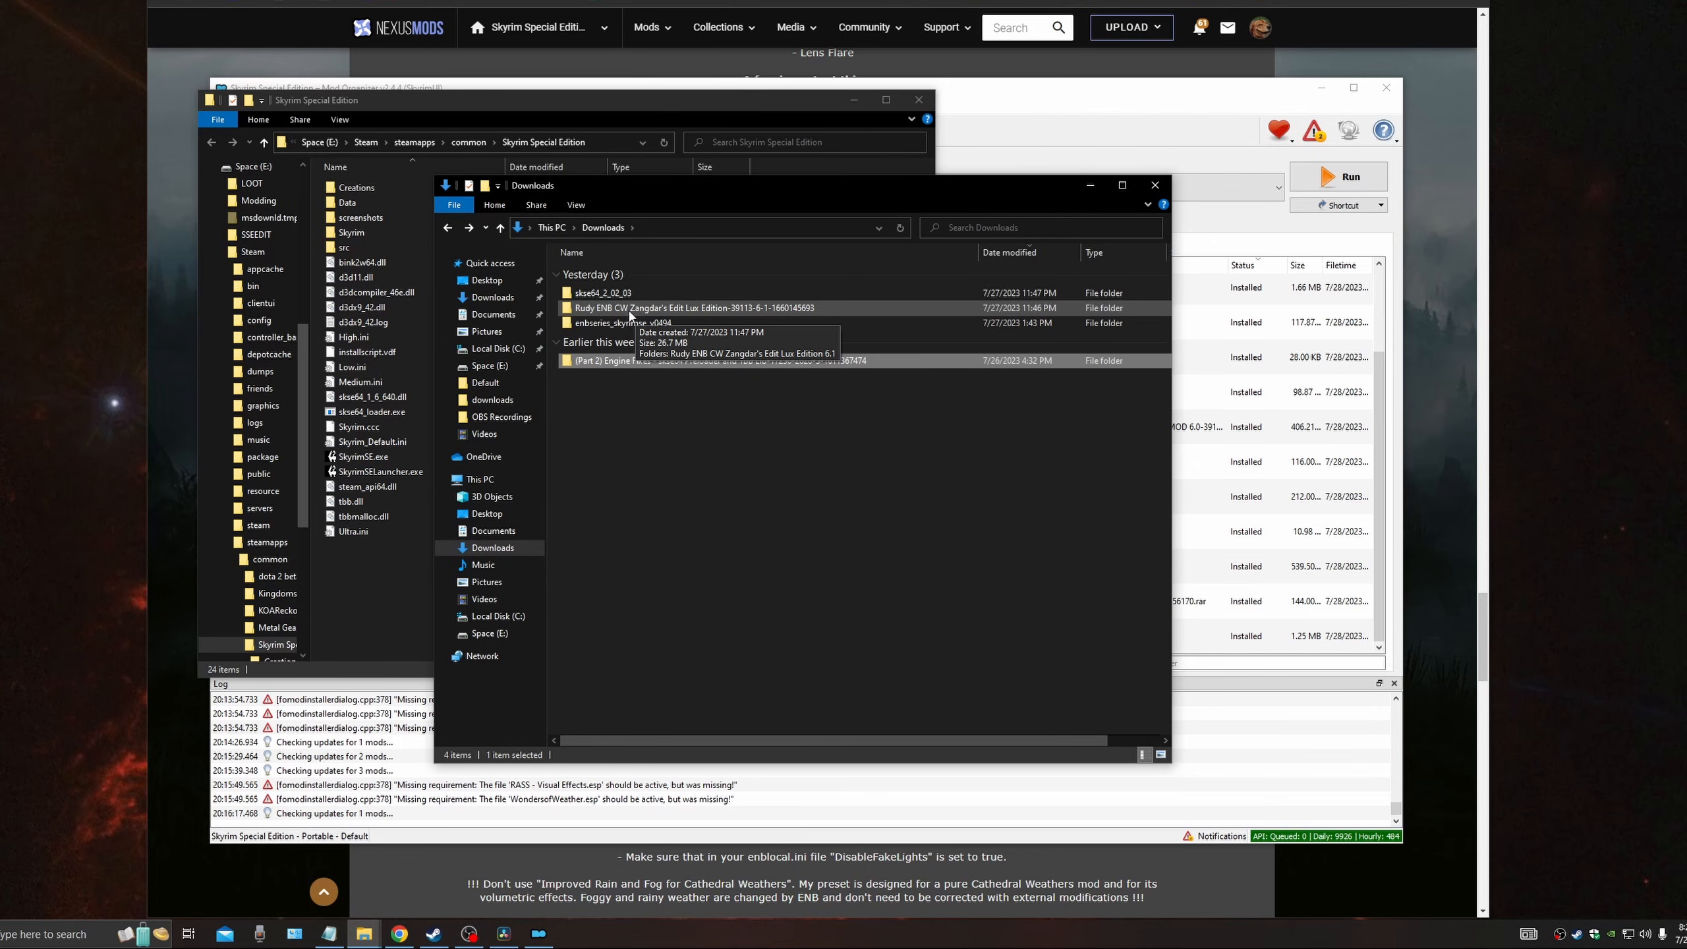
double_click(682, 315)
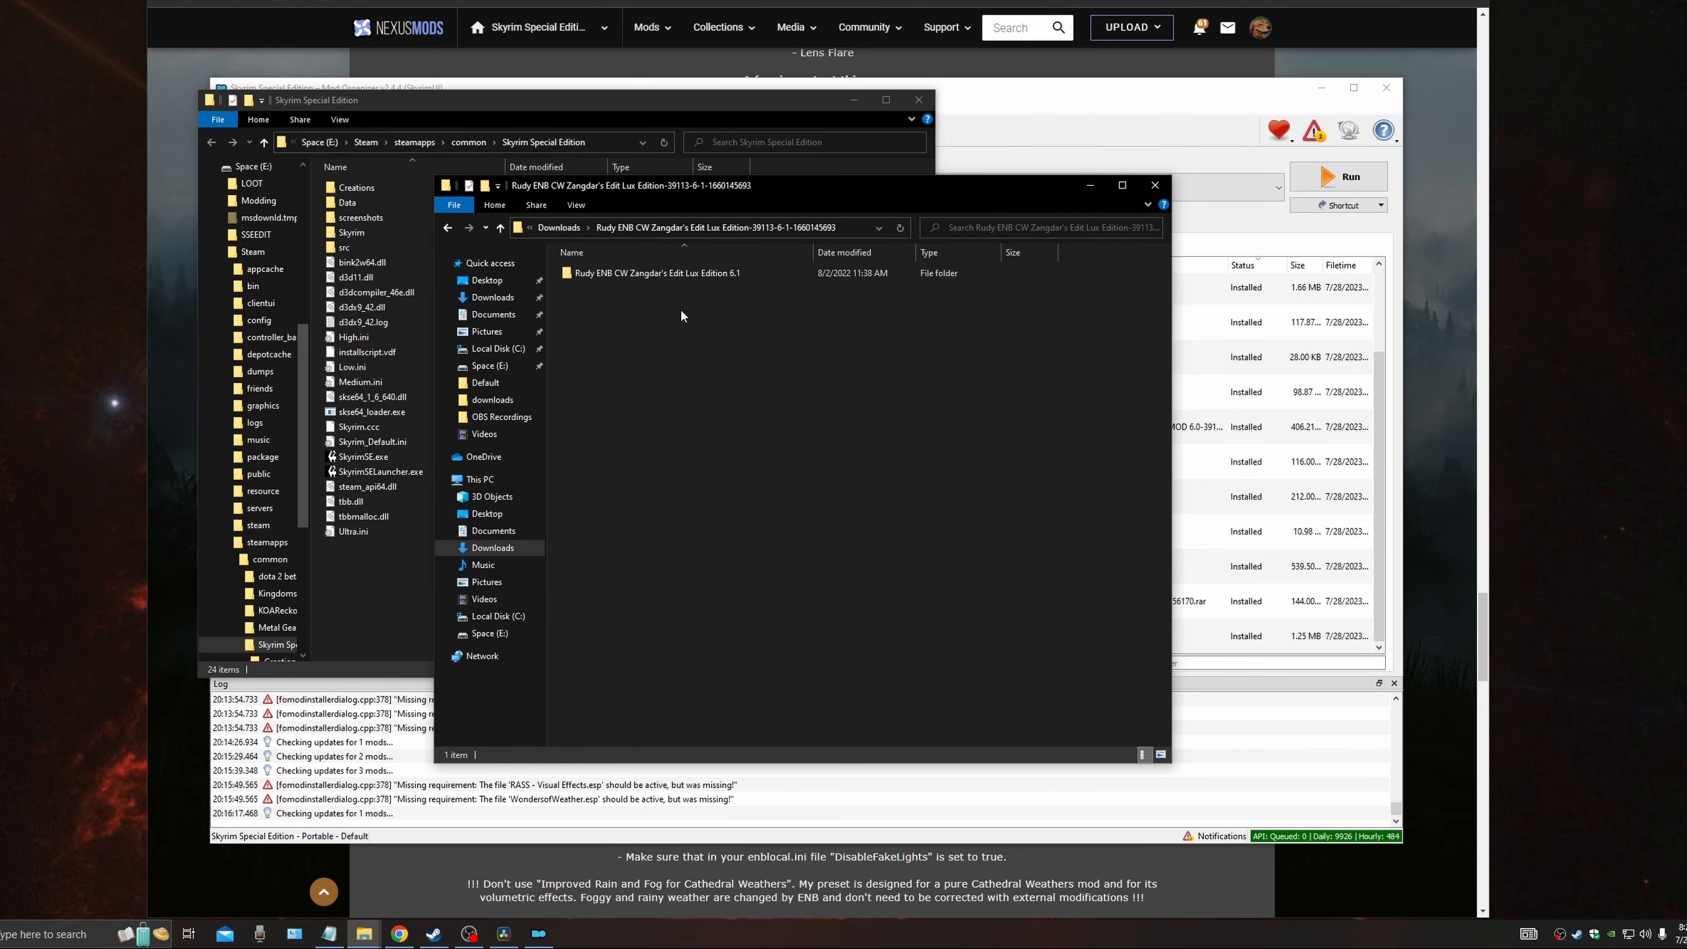
double_click(643, 281)
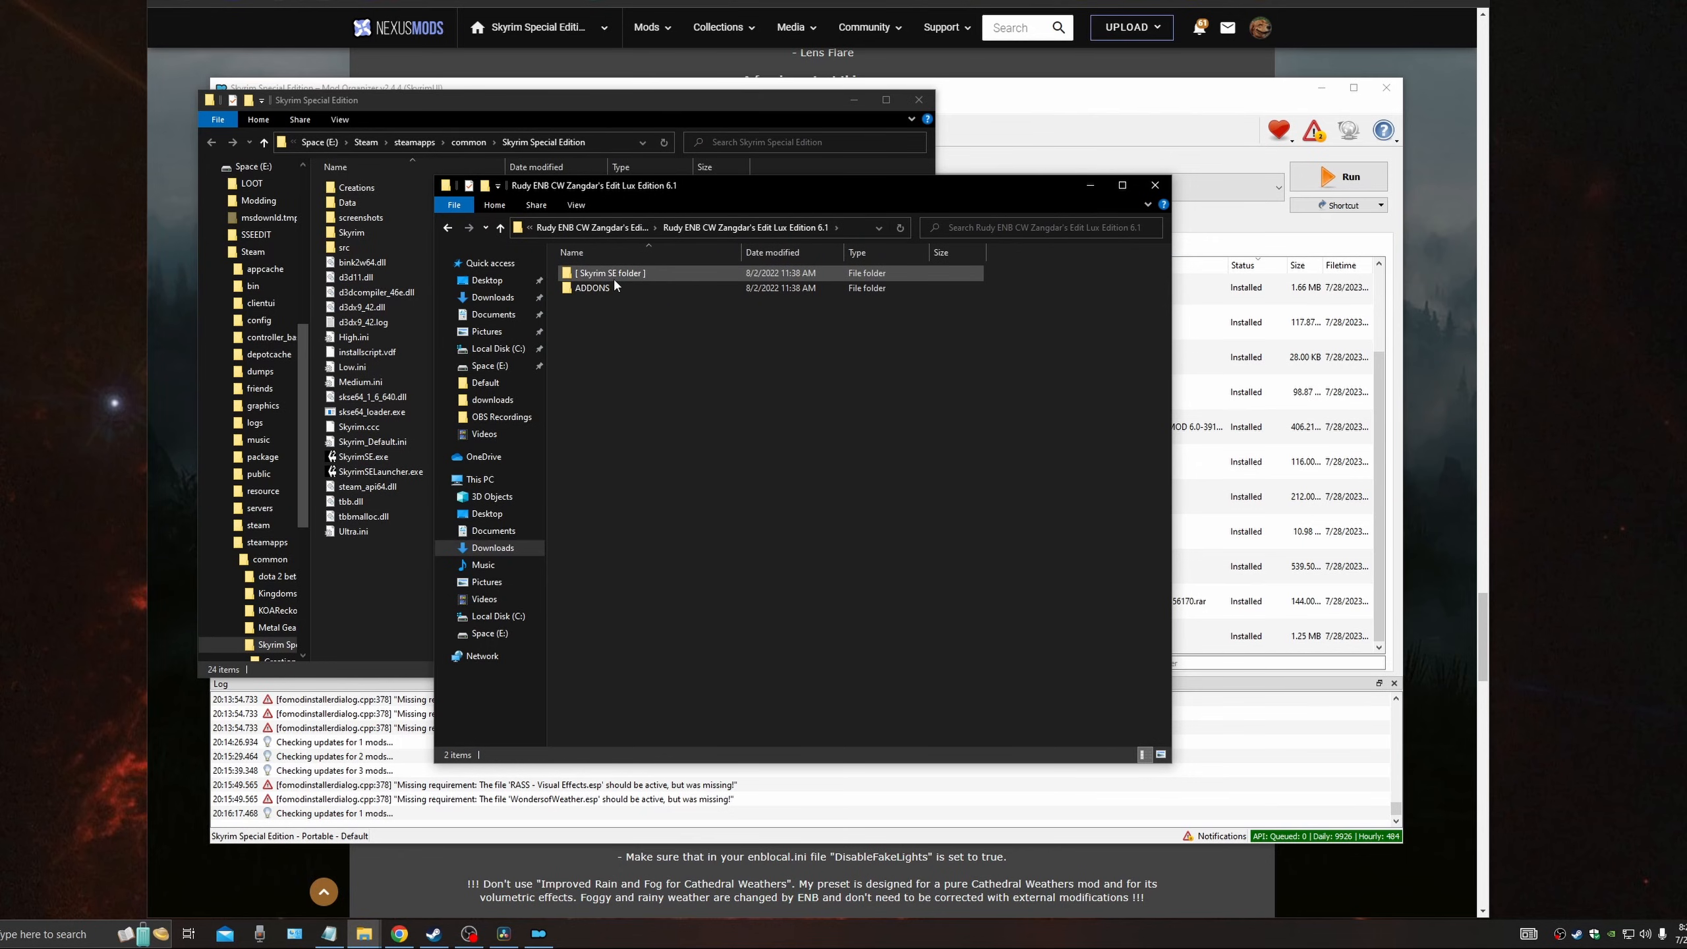
double_click(617, 280)
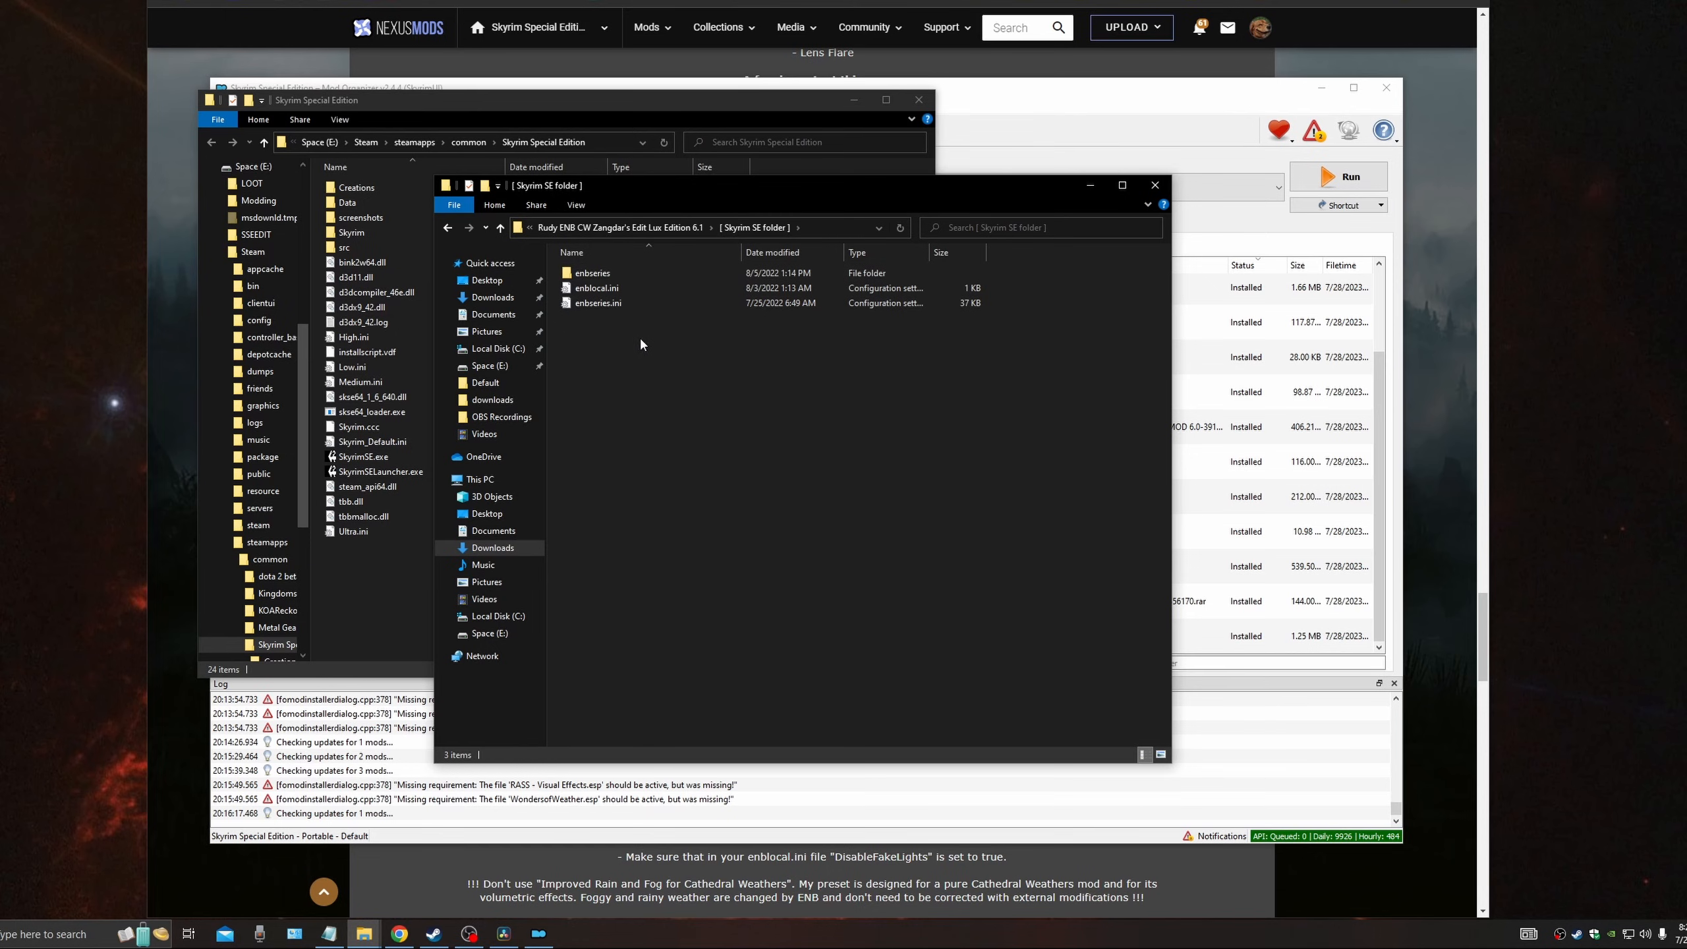
Step: Copy the enbseries folder, enblocal.ini and enbseries.ini into the Skyrim Special Edition game folder
key(ctrl+a)
right_click(600, 294)
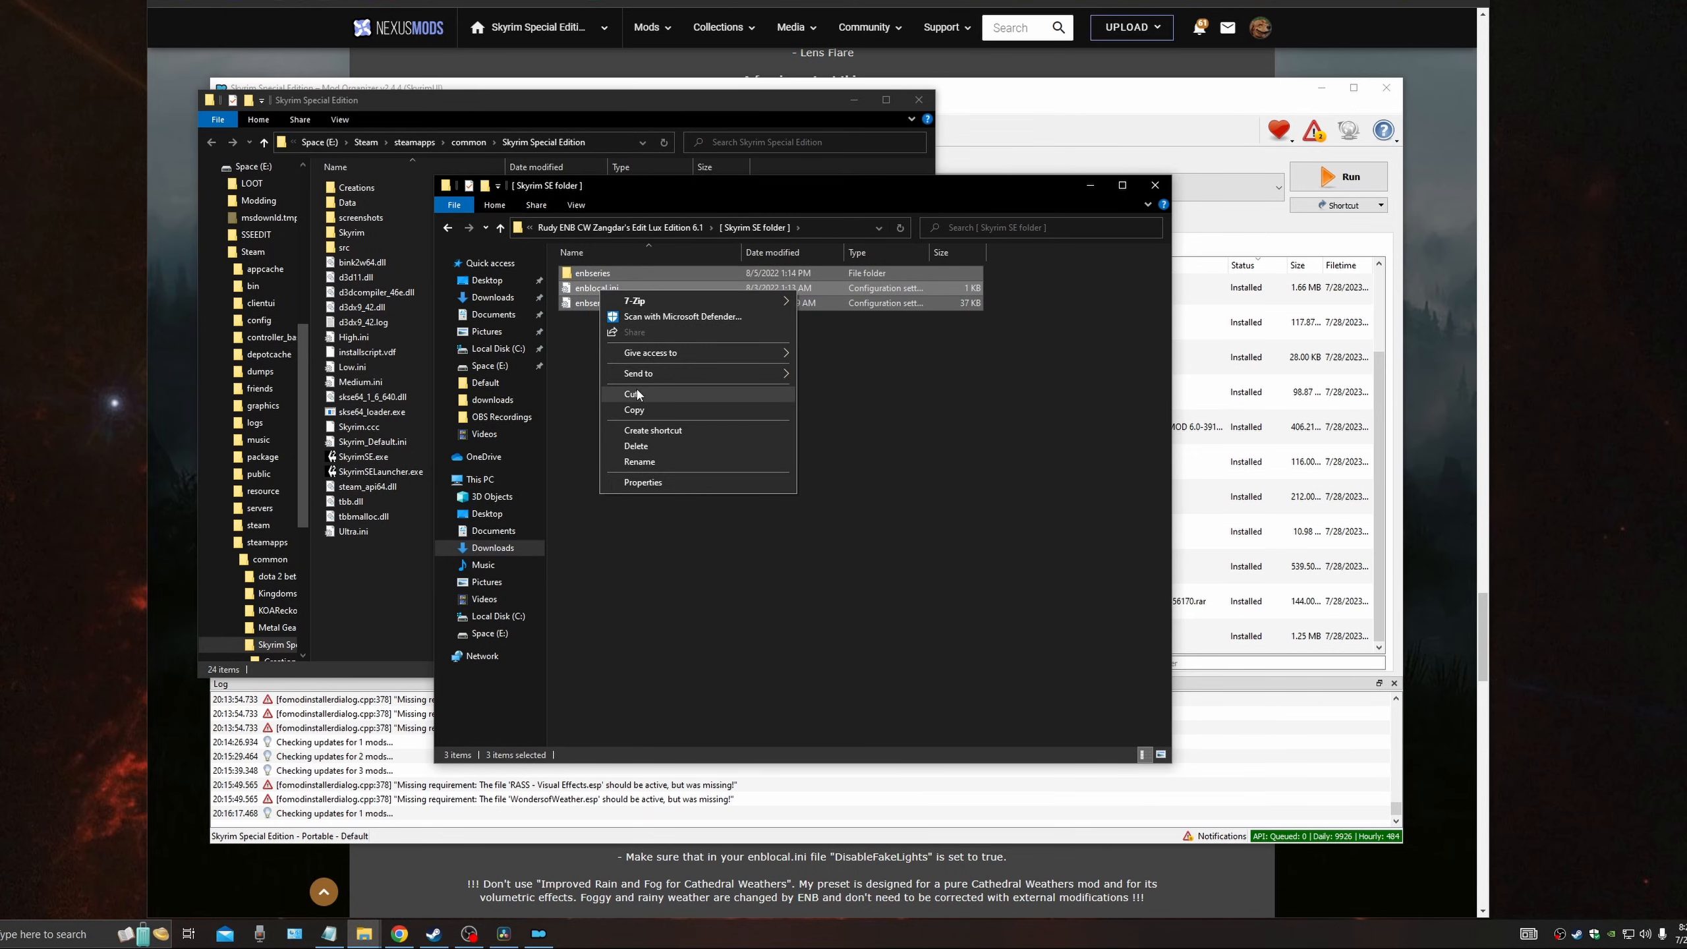
click(641, 411)
click(617, 103)
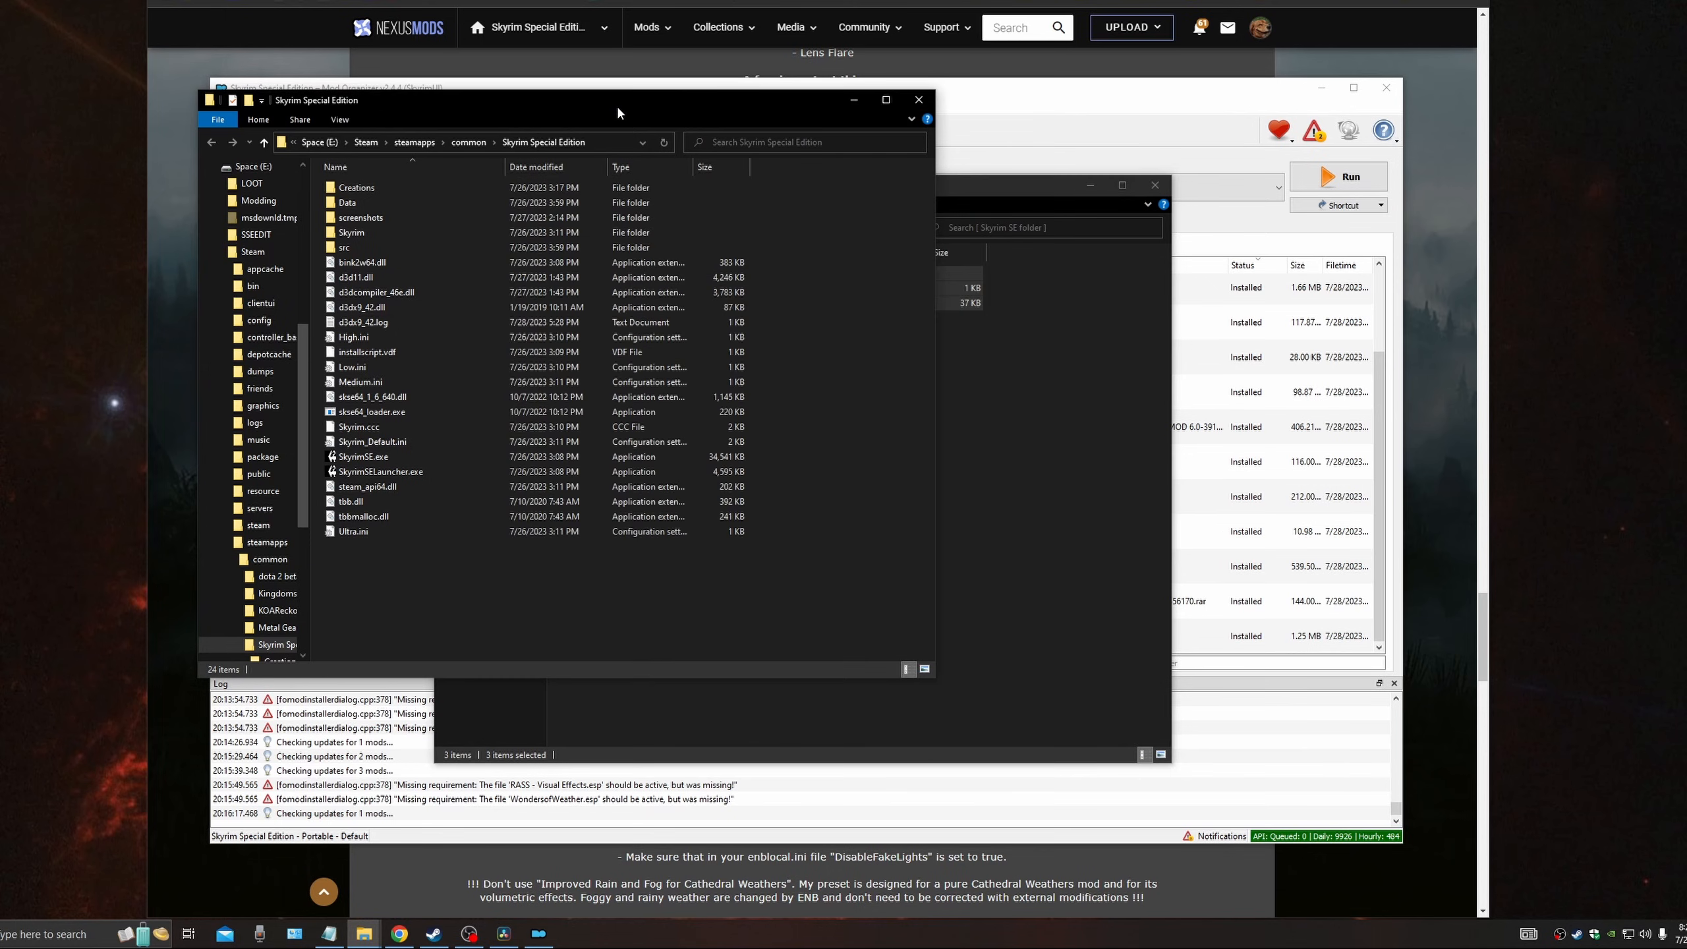
right_click(481, 578)
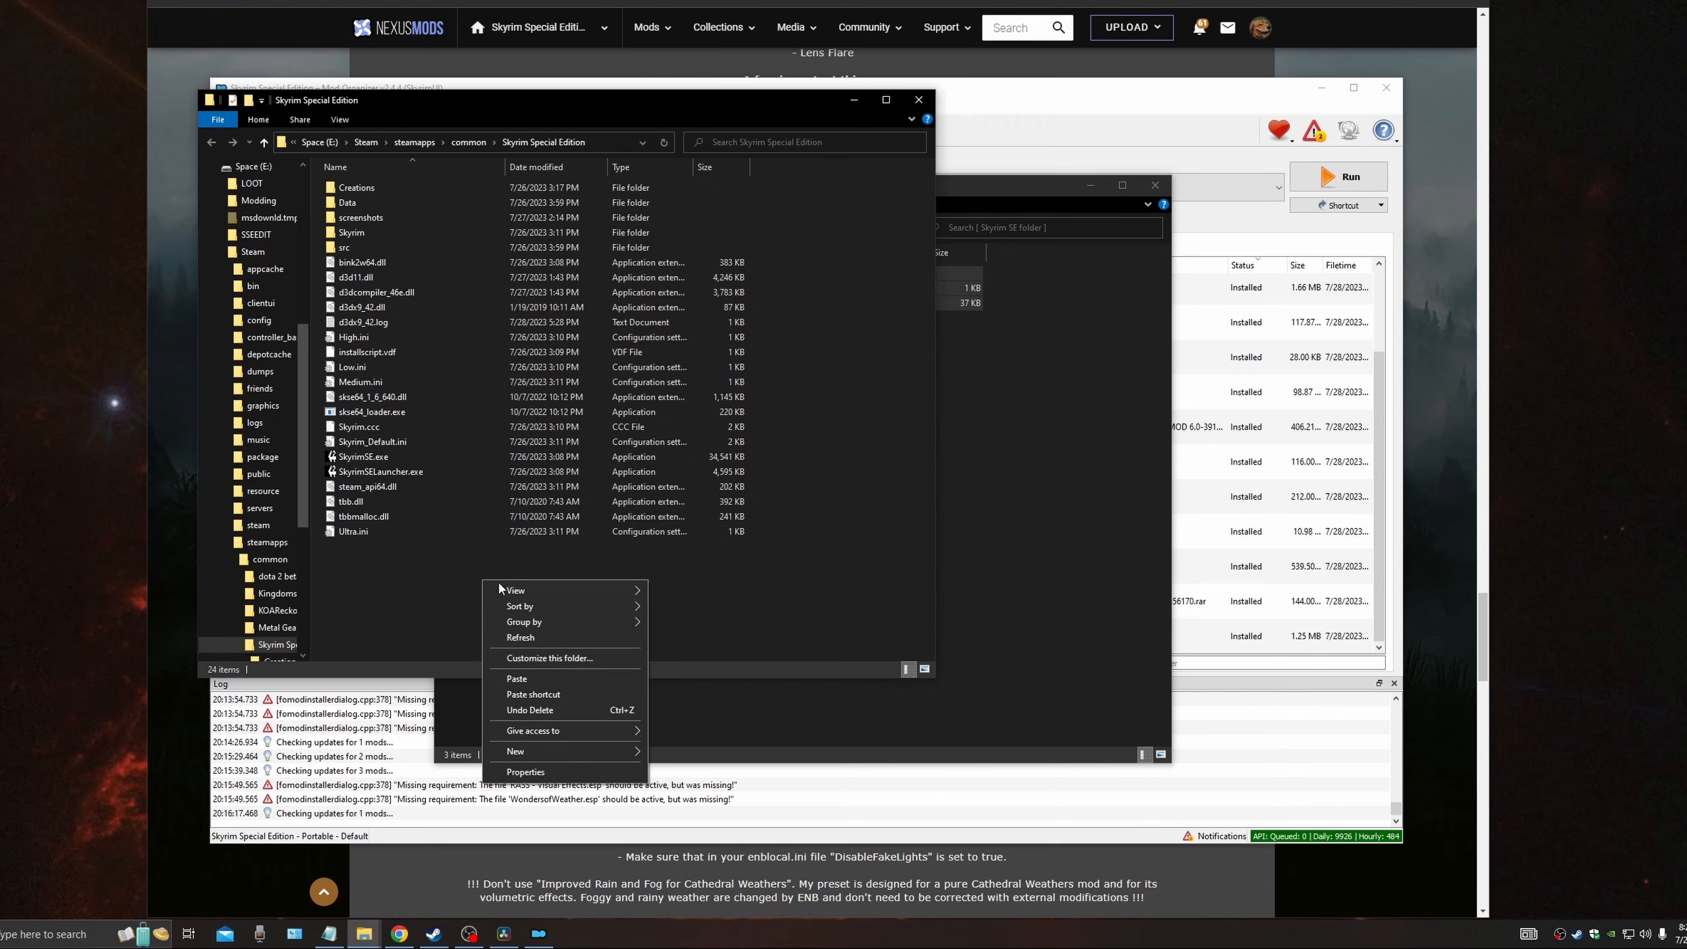
click(514, 682)
click(890, 409)
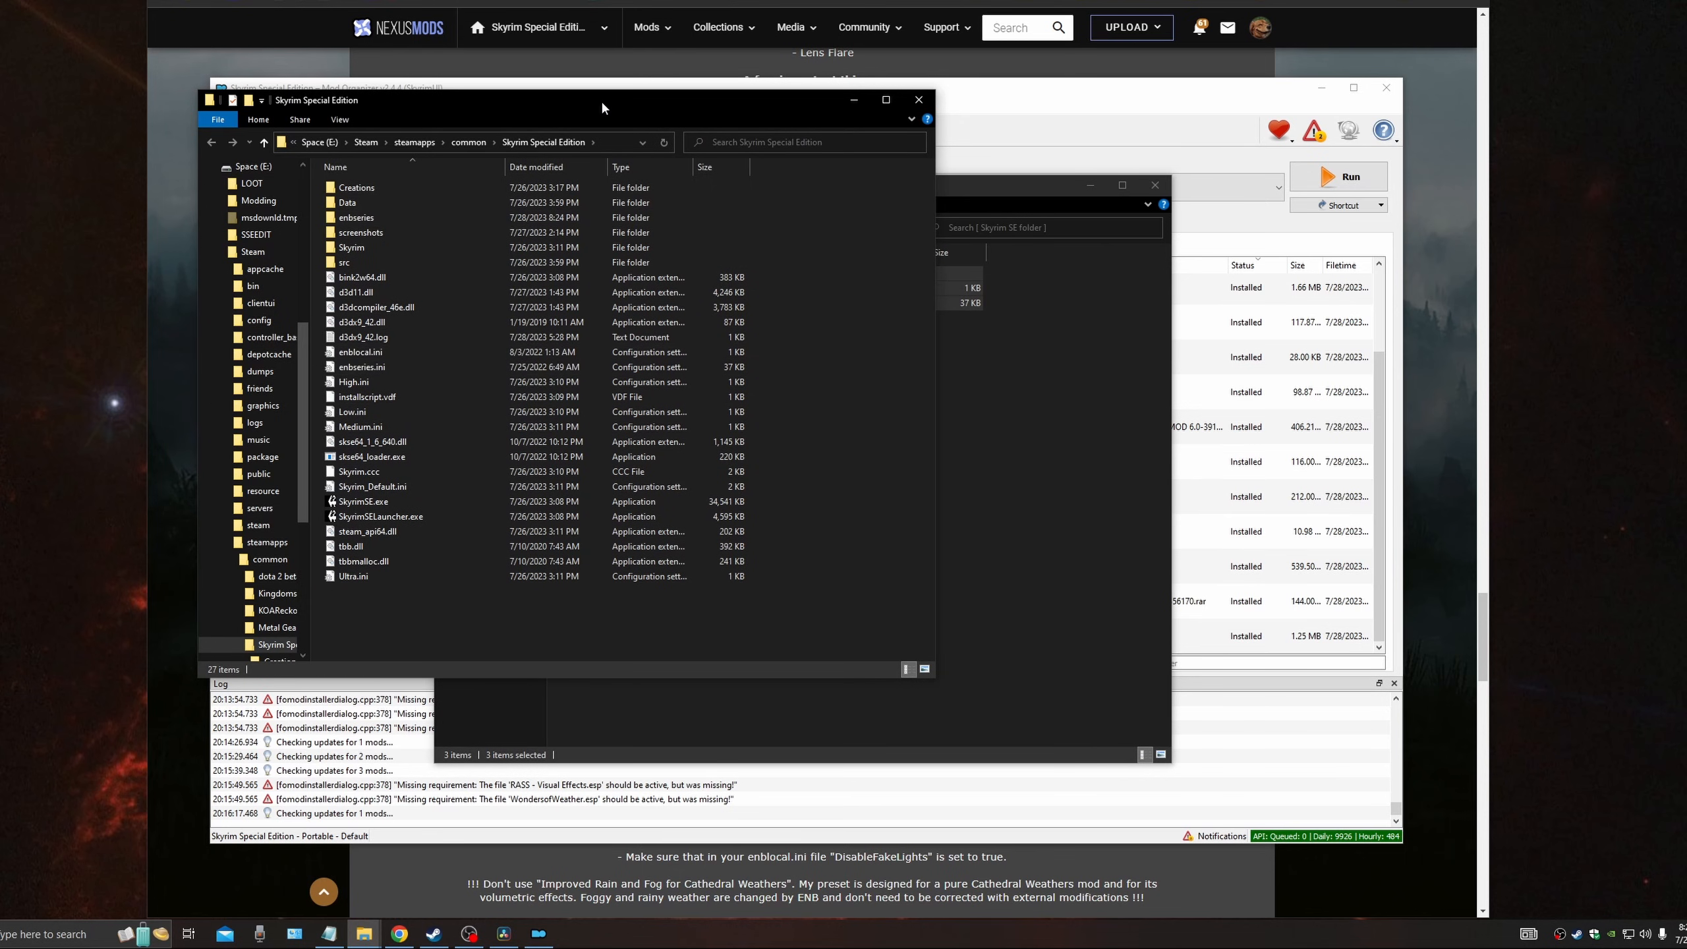
Step: Check the DisableFakeLights setting in the game folder's enblocal.ini, and close the file and both folder windows
drag(592, 100, 810, 145)
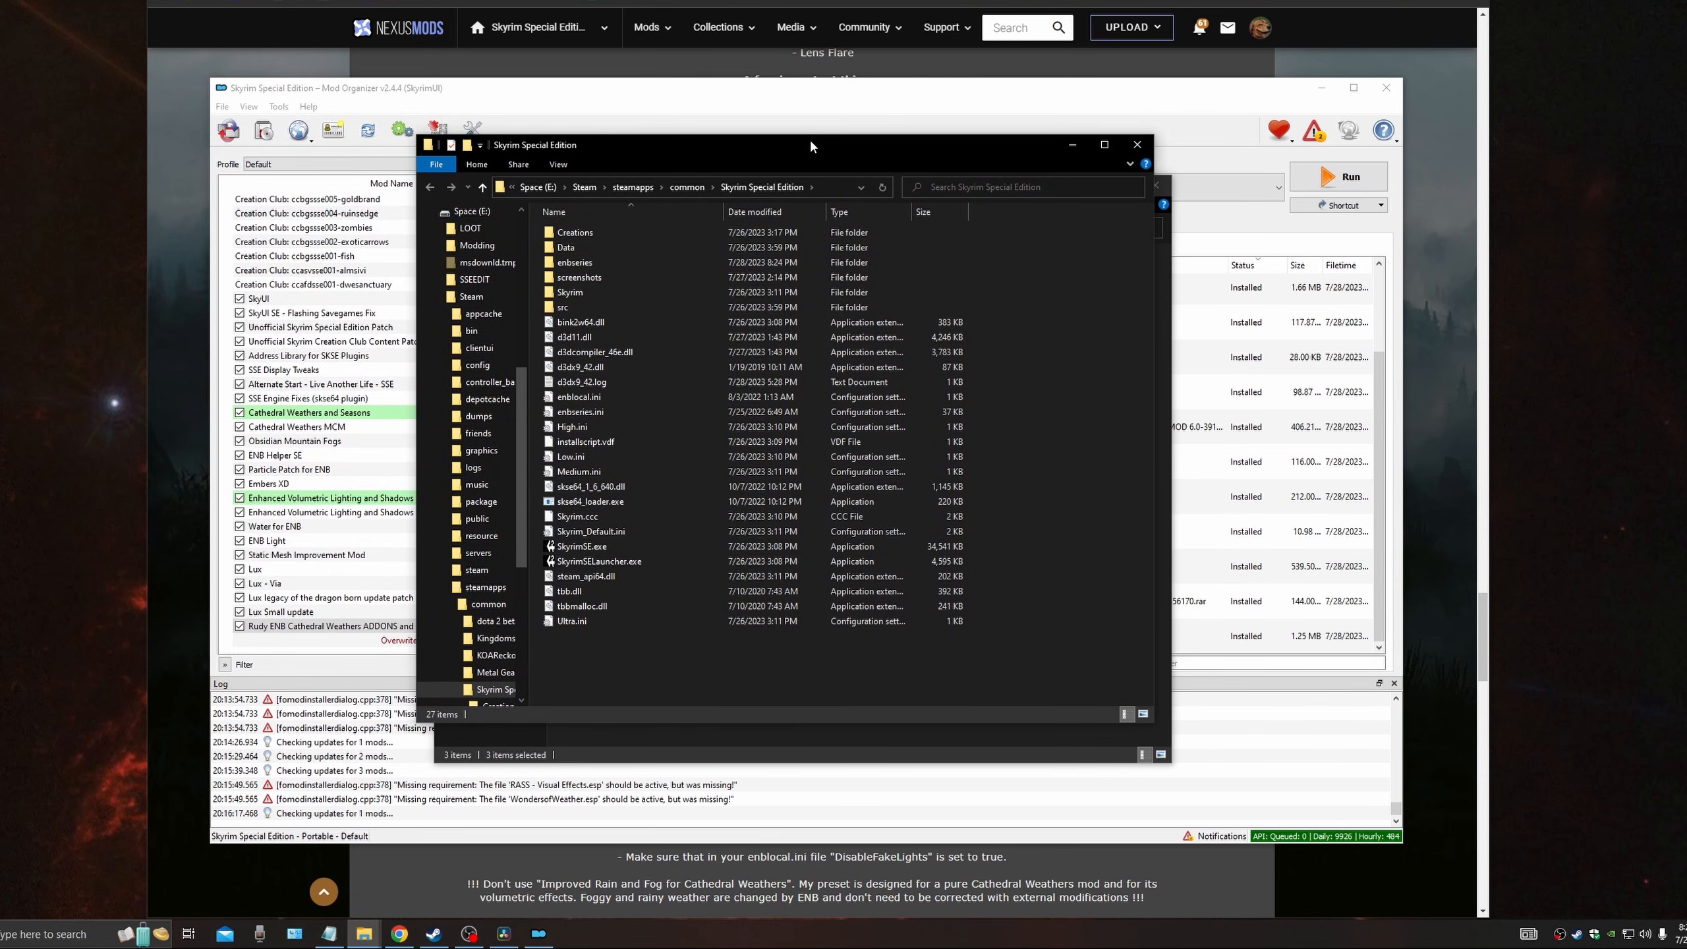
double_click(598, 398)
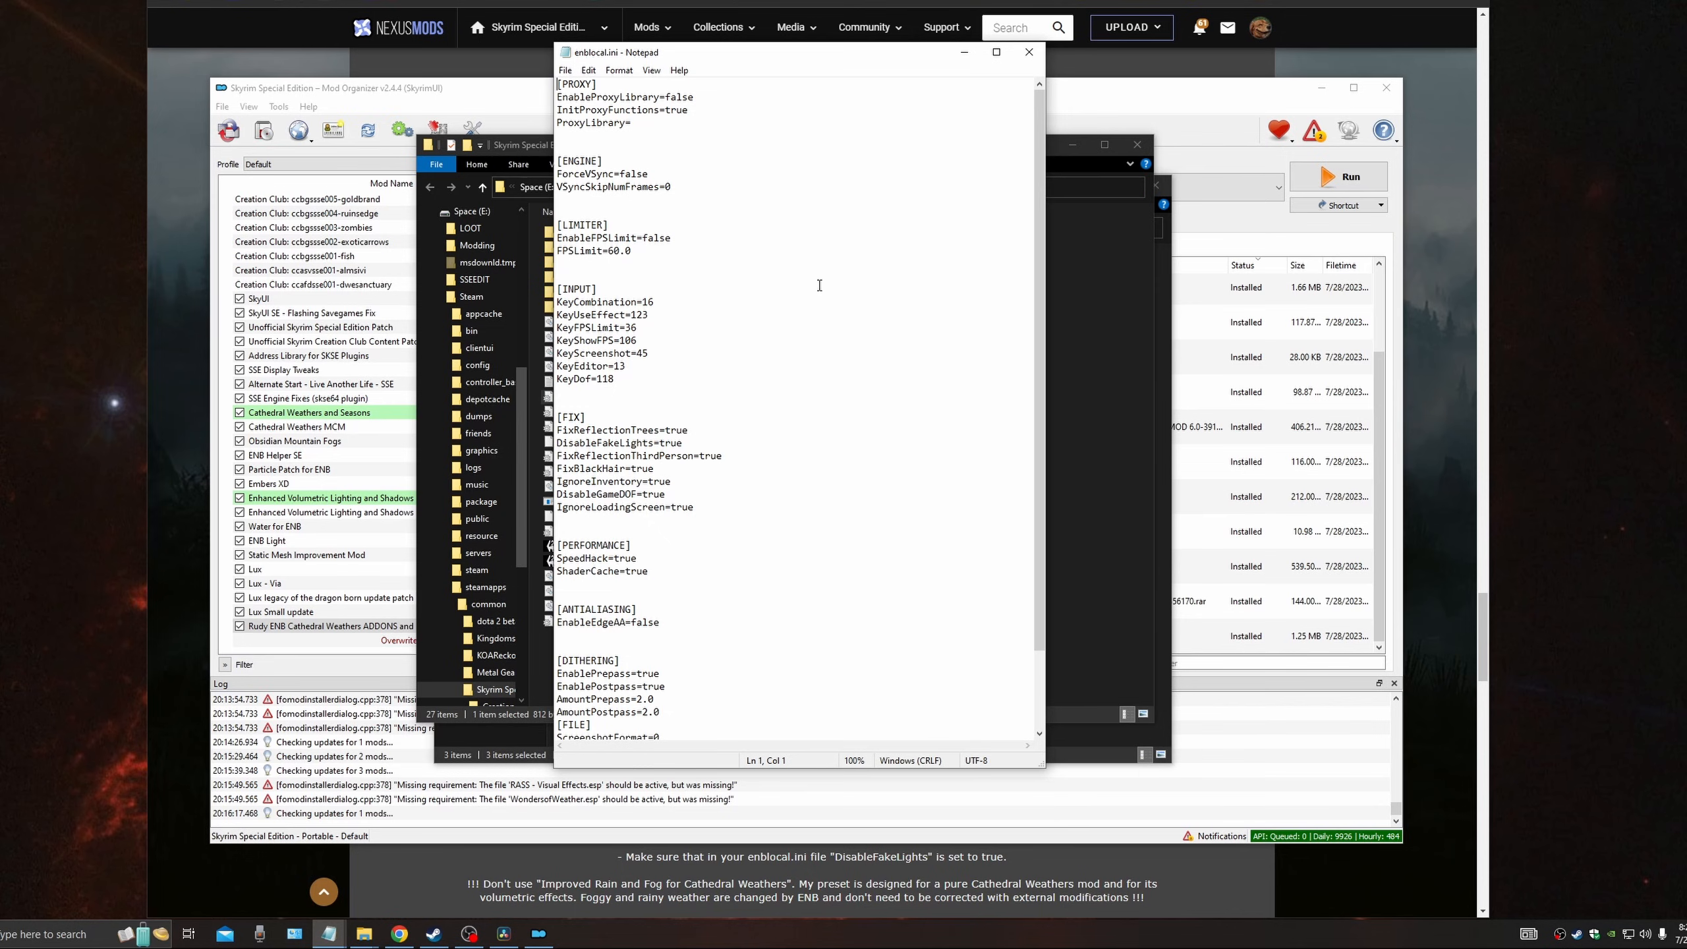
drag(687, 444, 660, 444)
click(1030, 52)
click(1136, 148)
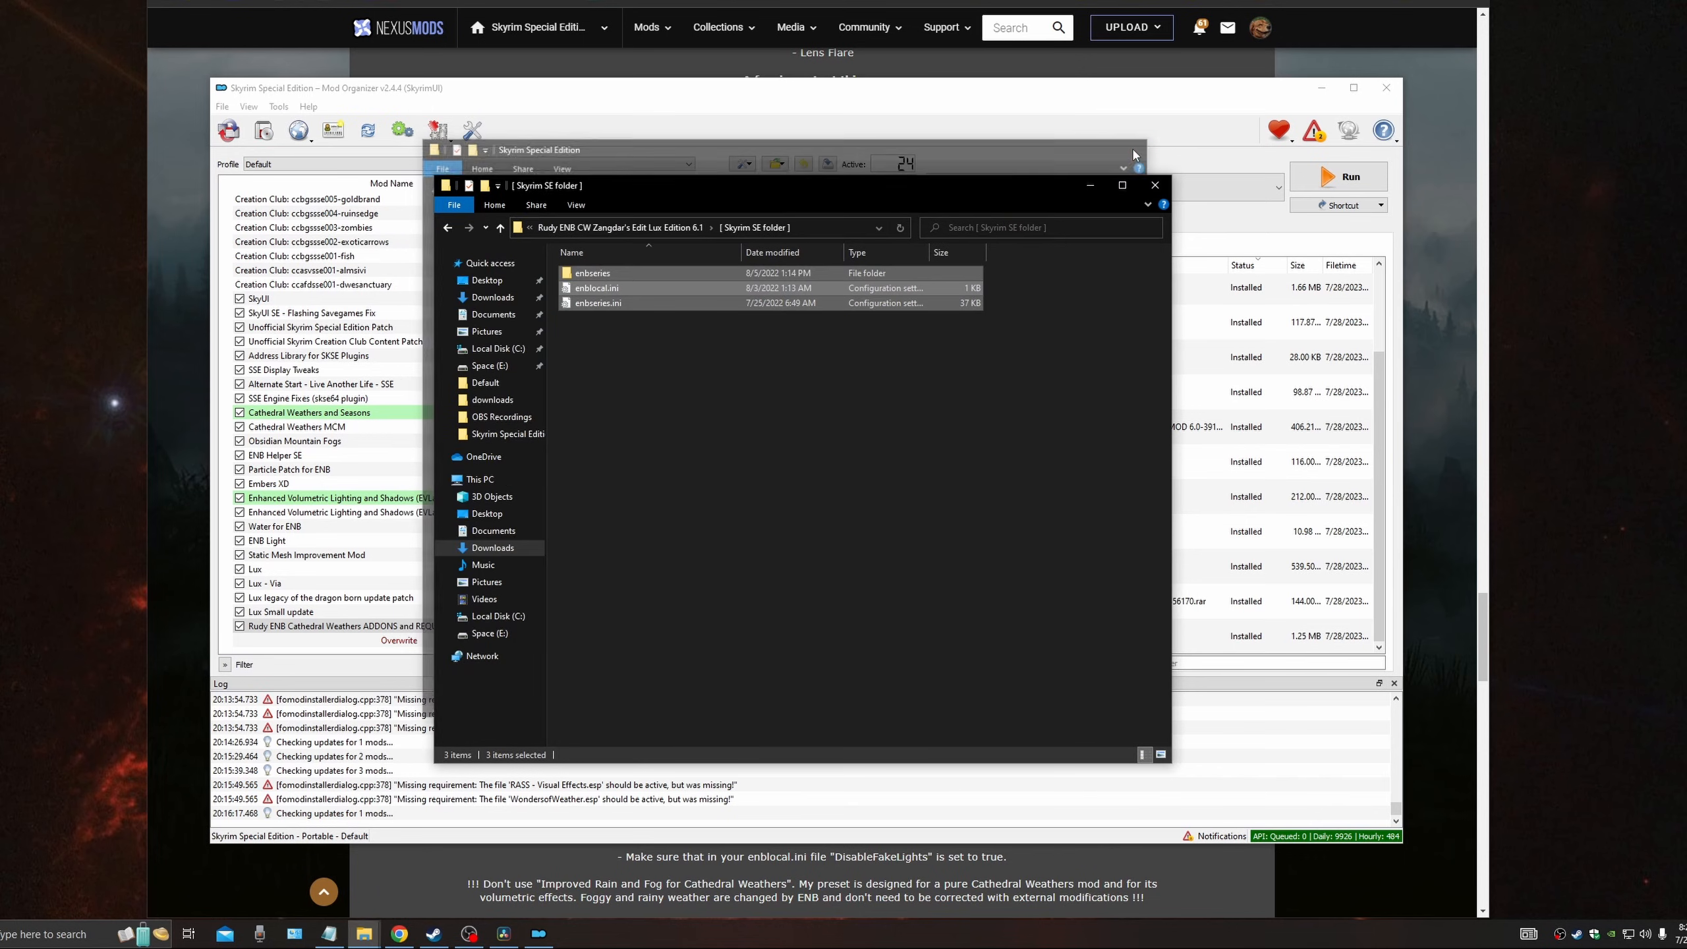
click(1147, 186)
Step: Launch the game through SKSE from the mod manager
click(1071, 196)
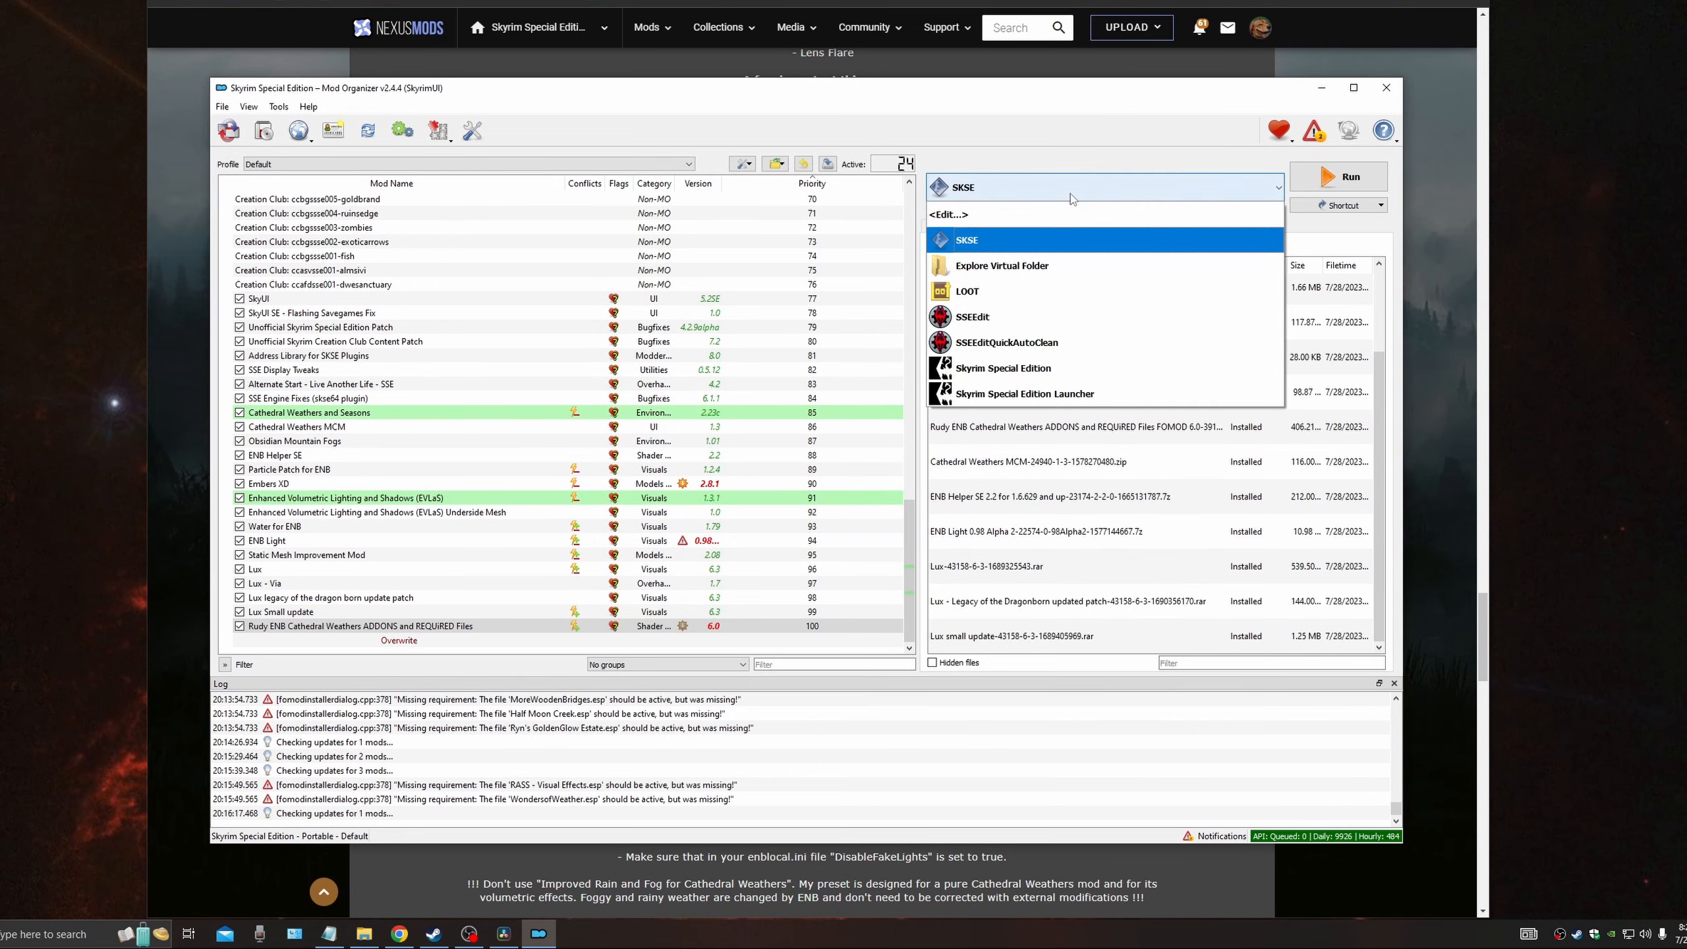
click(1072, 240)
click(1339, 176)
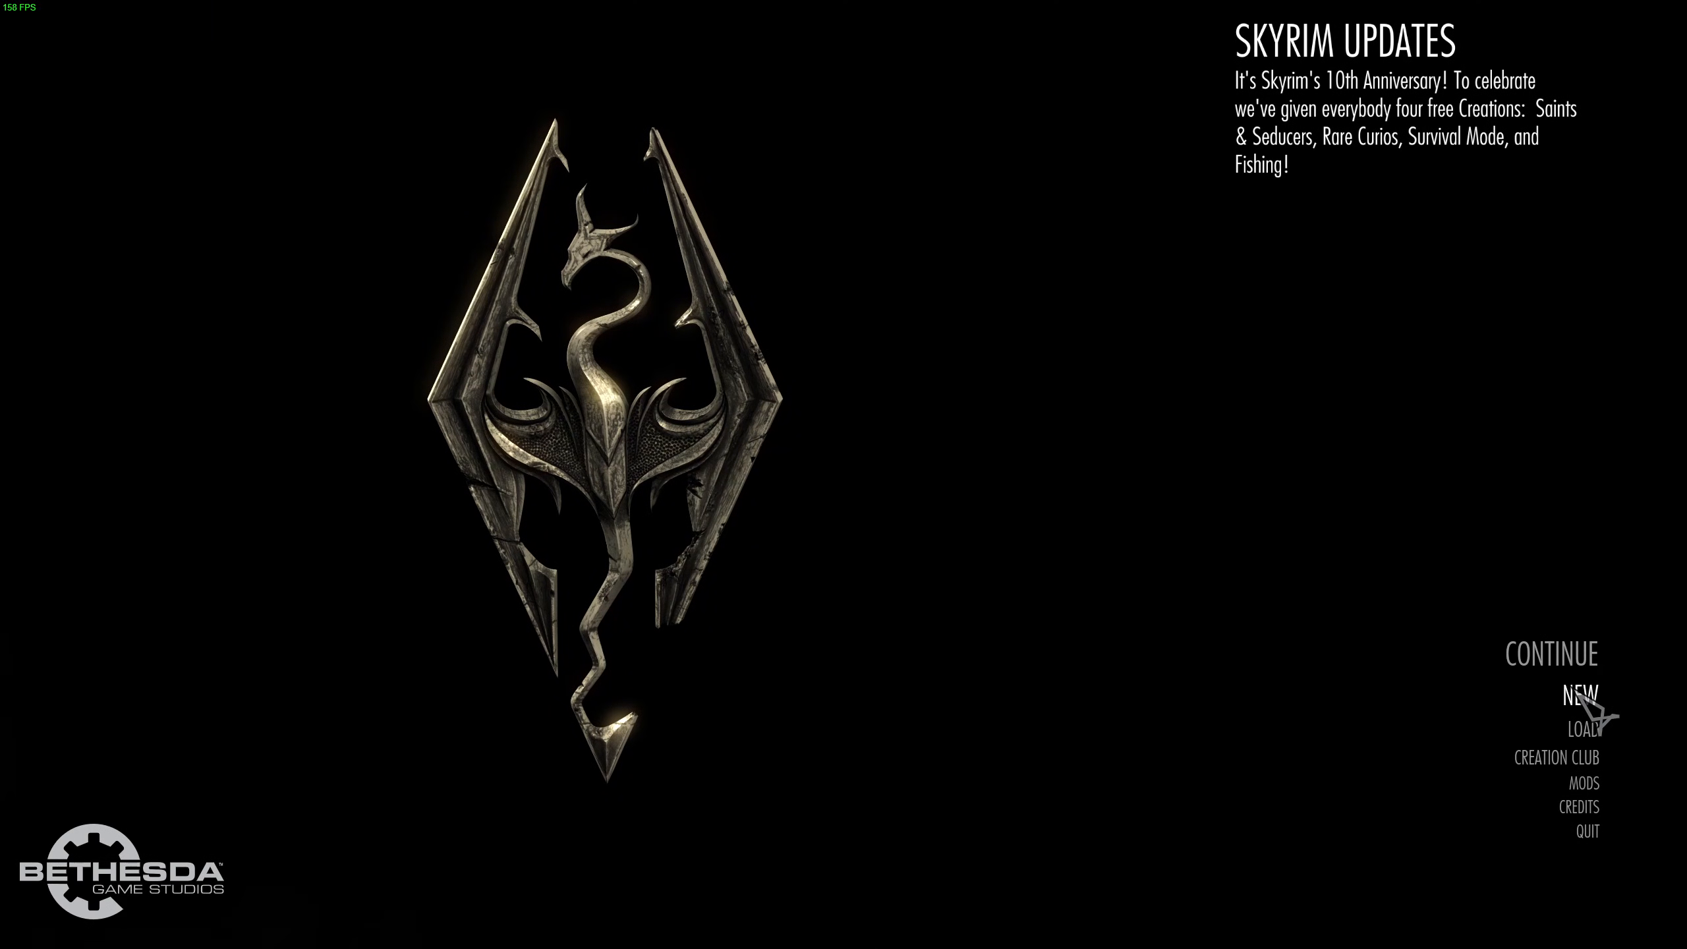
Step: Start a new game and finish character creation with the Nord race and the name "dad"
click(1580, 694)
click(1187, 862)
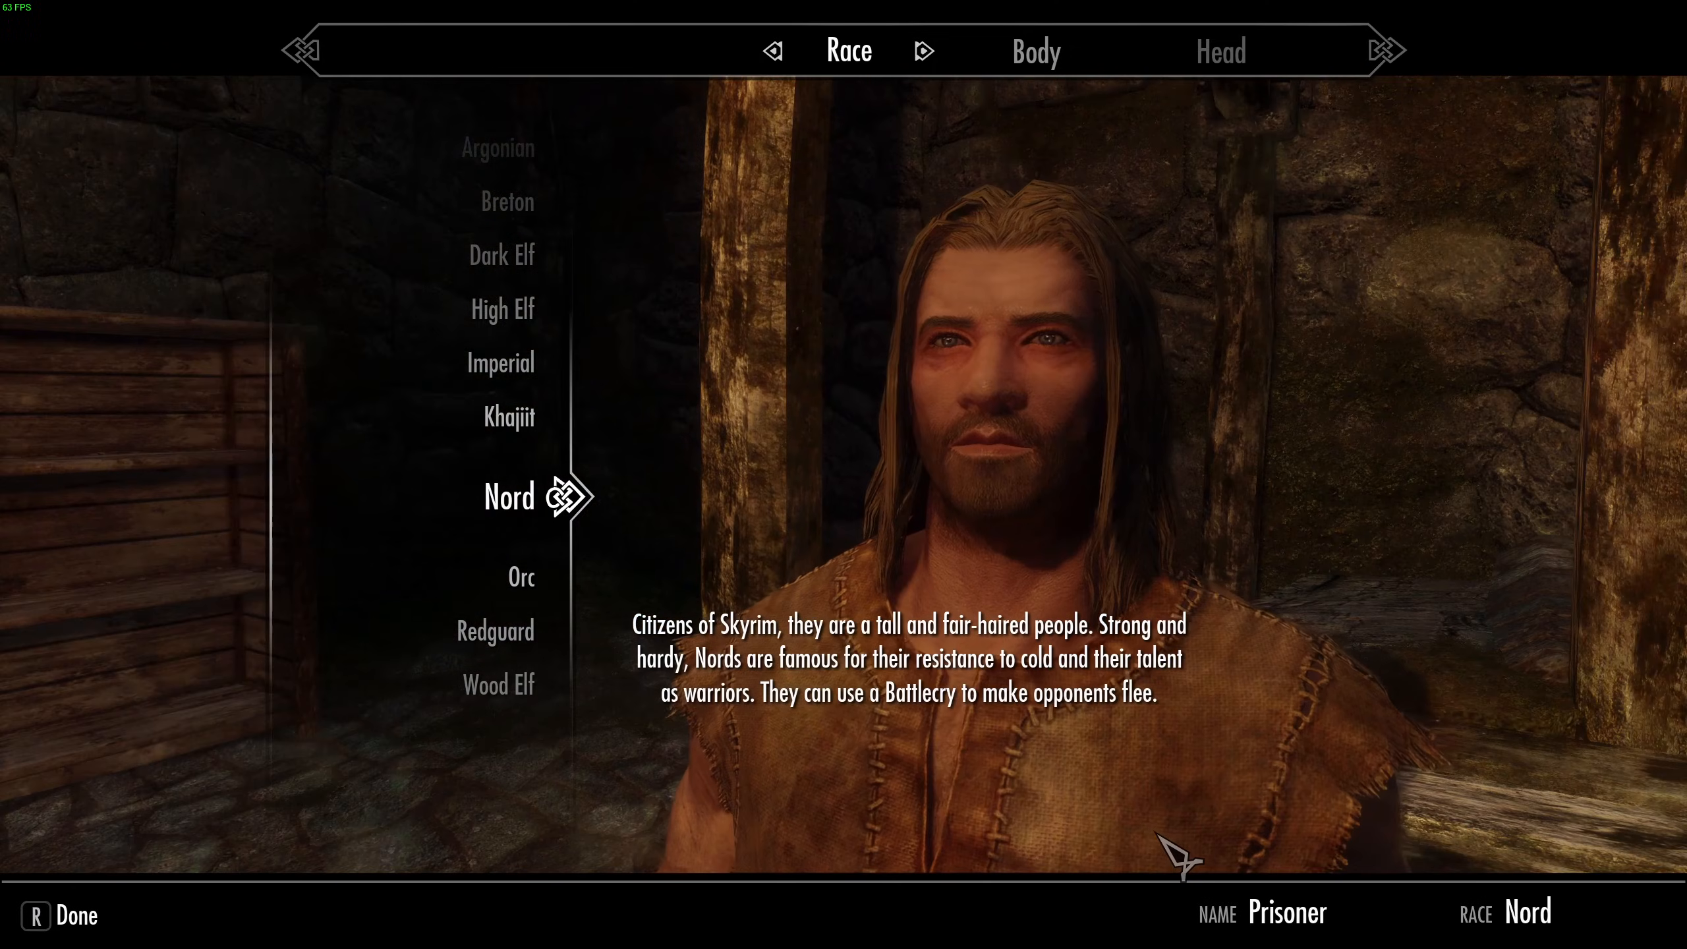
key(r)
click(771, 518)
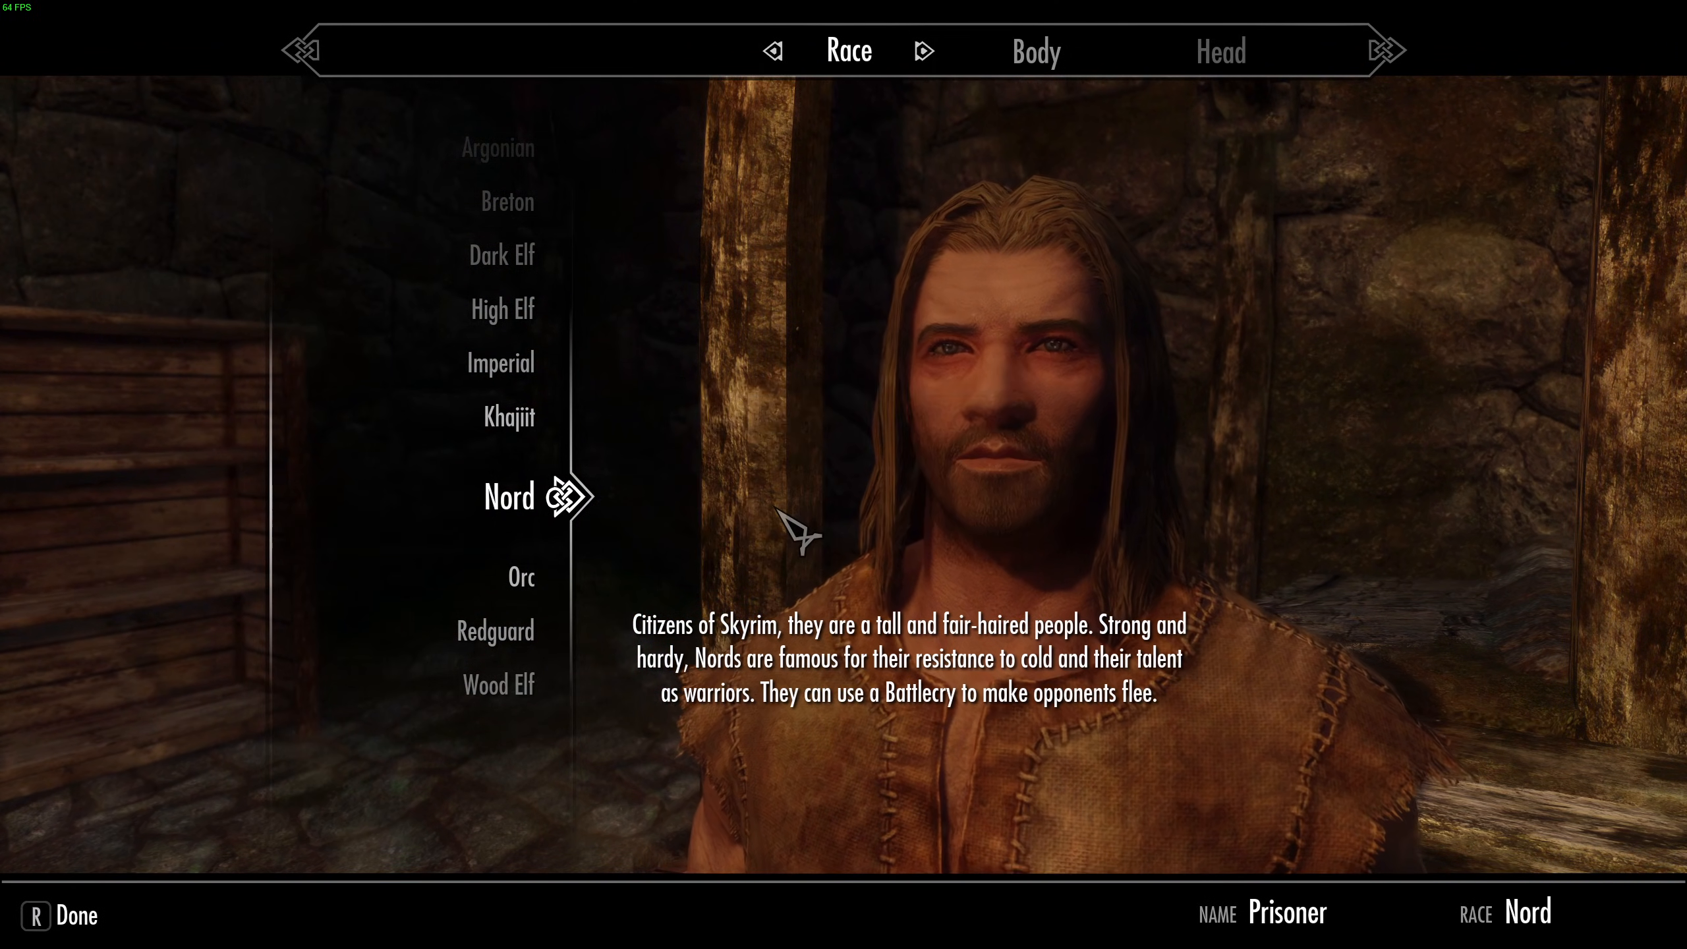
text(dad)
key(Return)
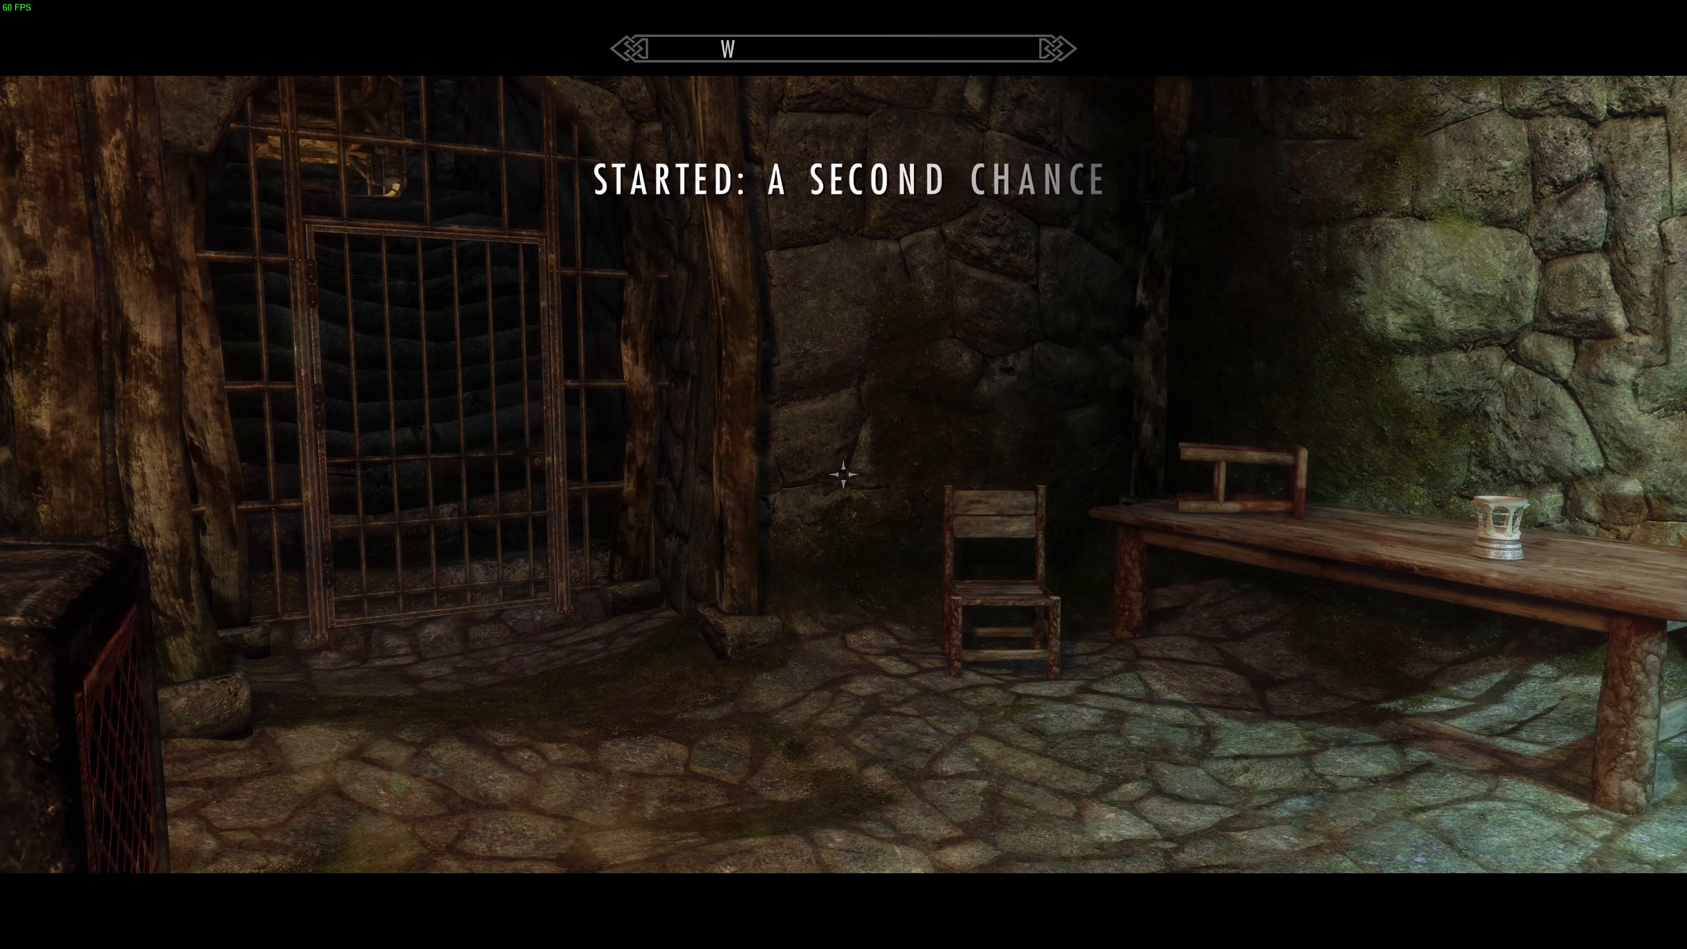
Step: In the ENB editor, disable Enable Letterbox Bars under ENBEFFECTPOSTPASS.FX and close the editor
key(shift+Return)
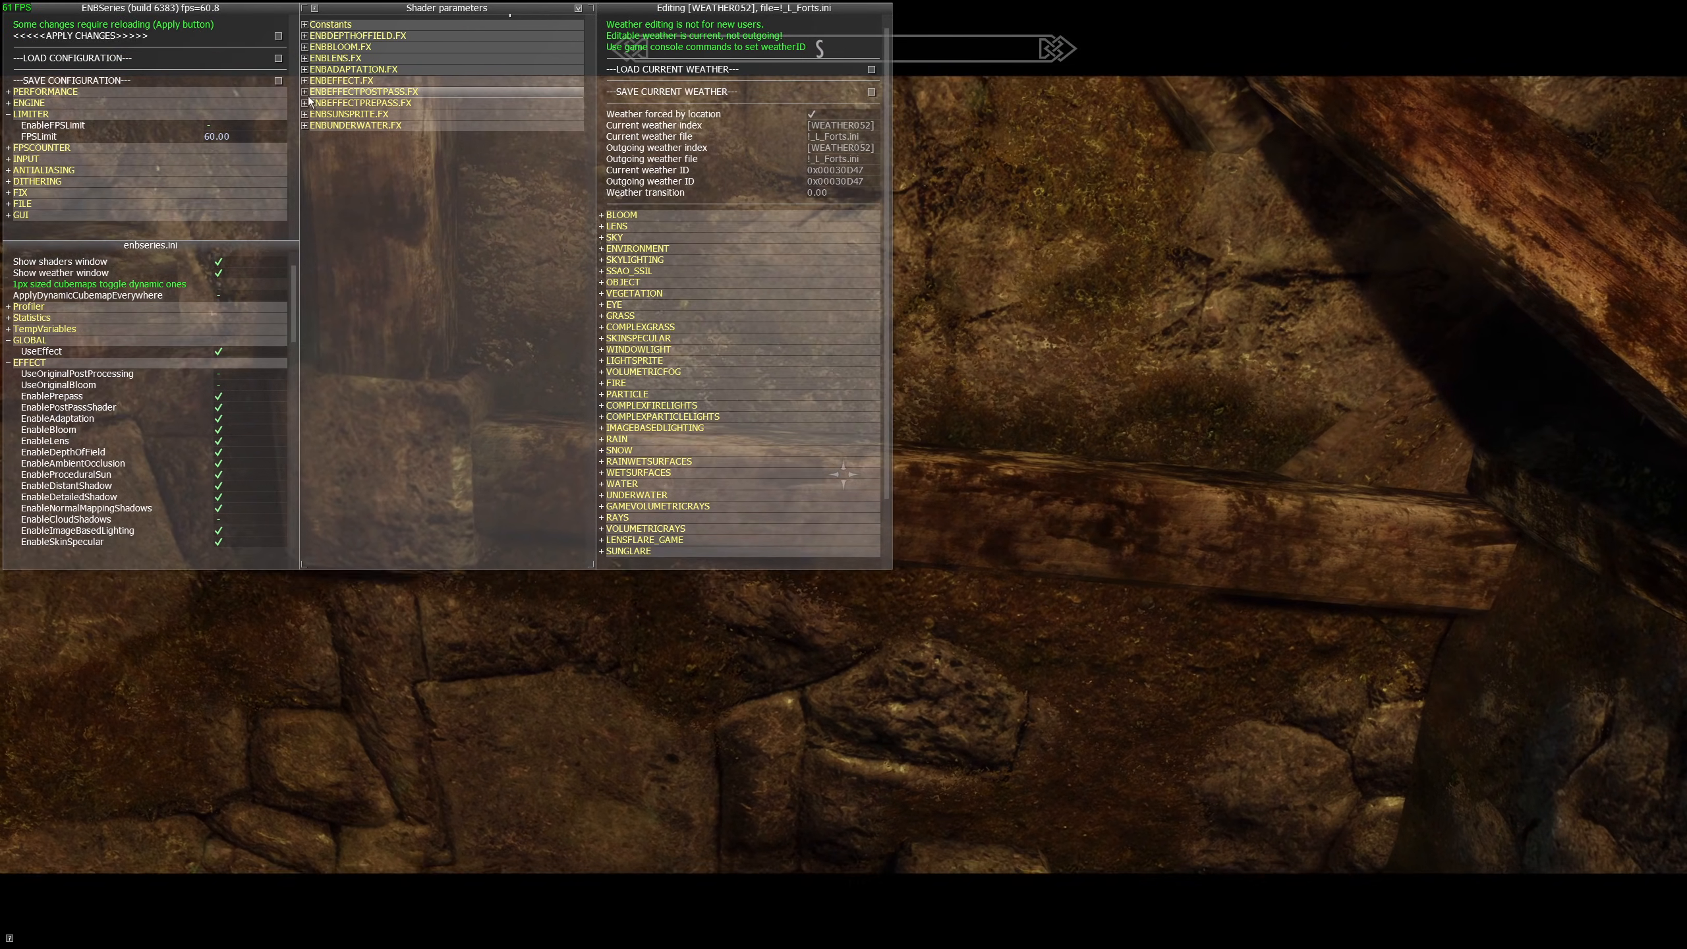
click(304, 92)
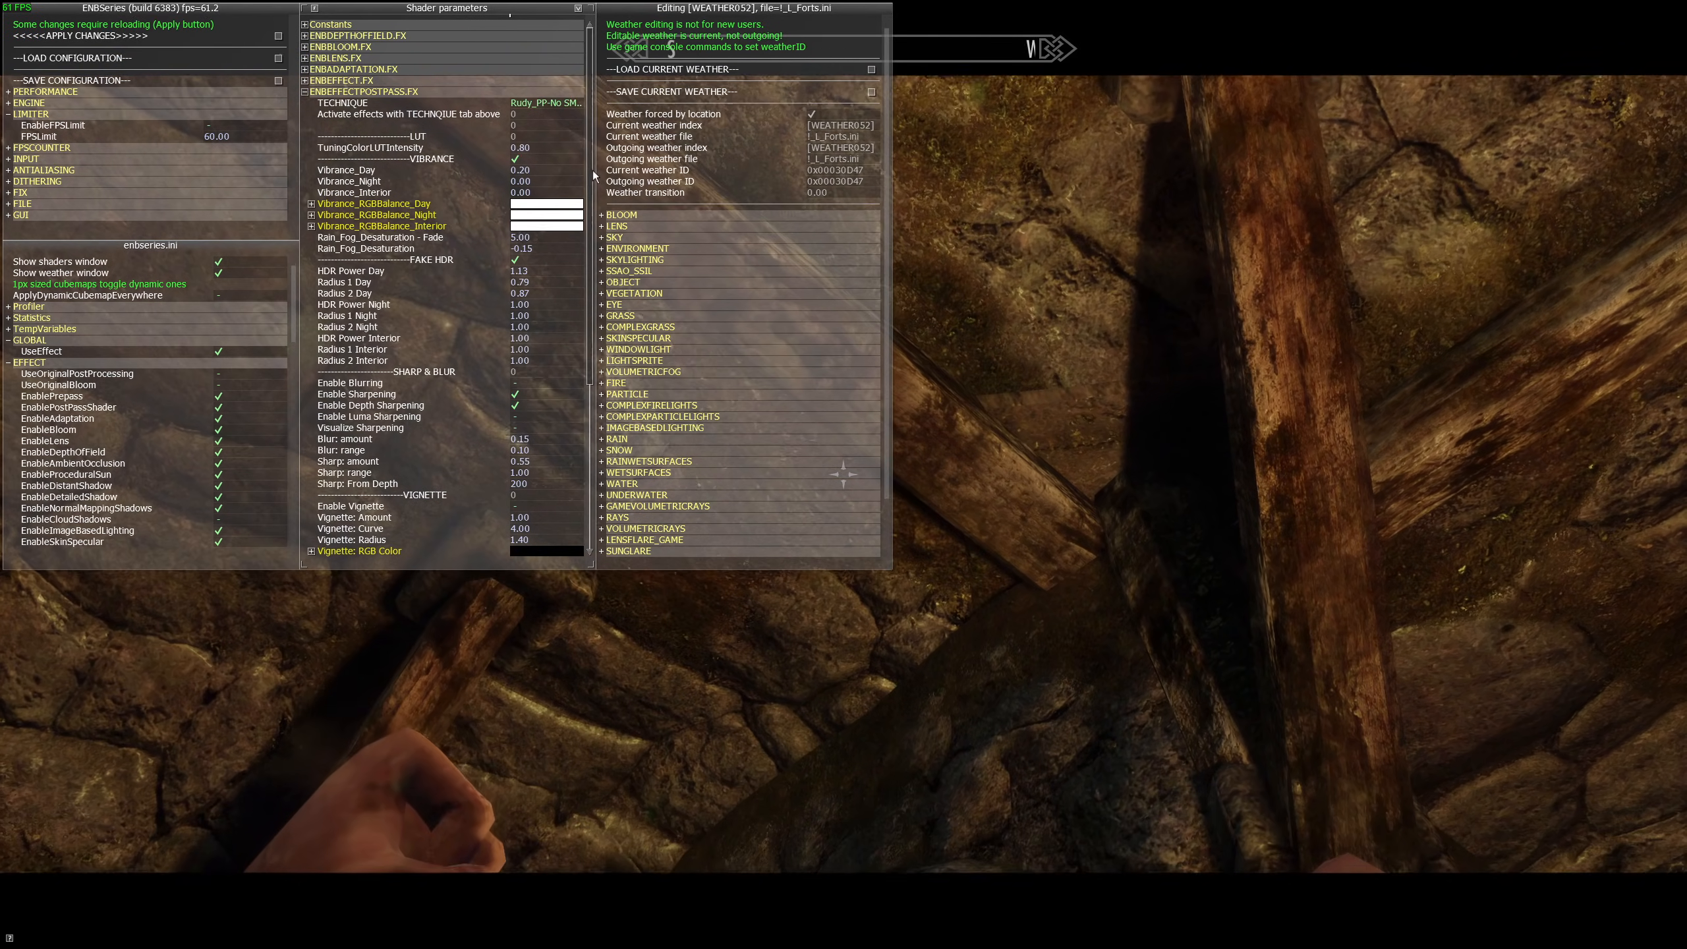
scroll(595, 256, down, 3)
drag(593, 252, 600, 370)
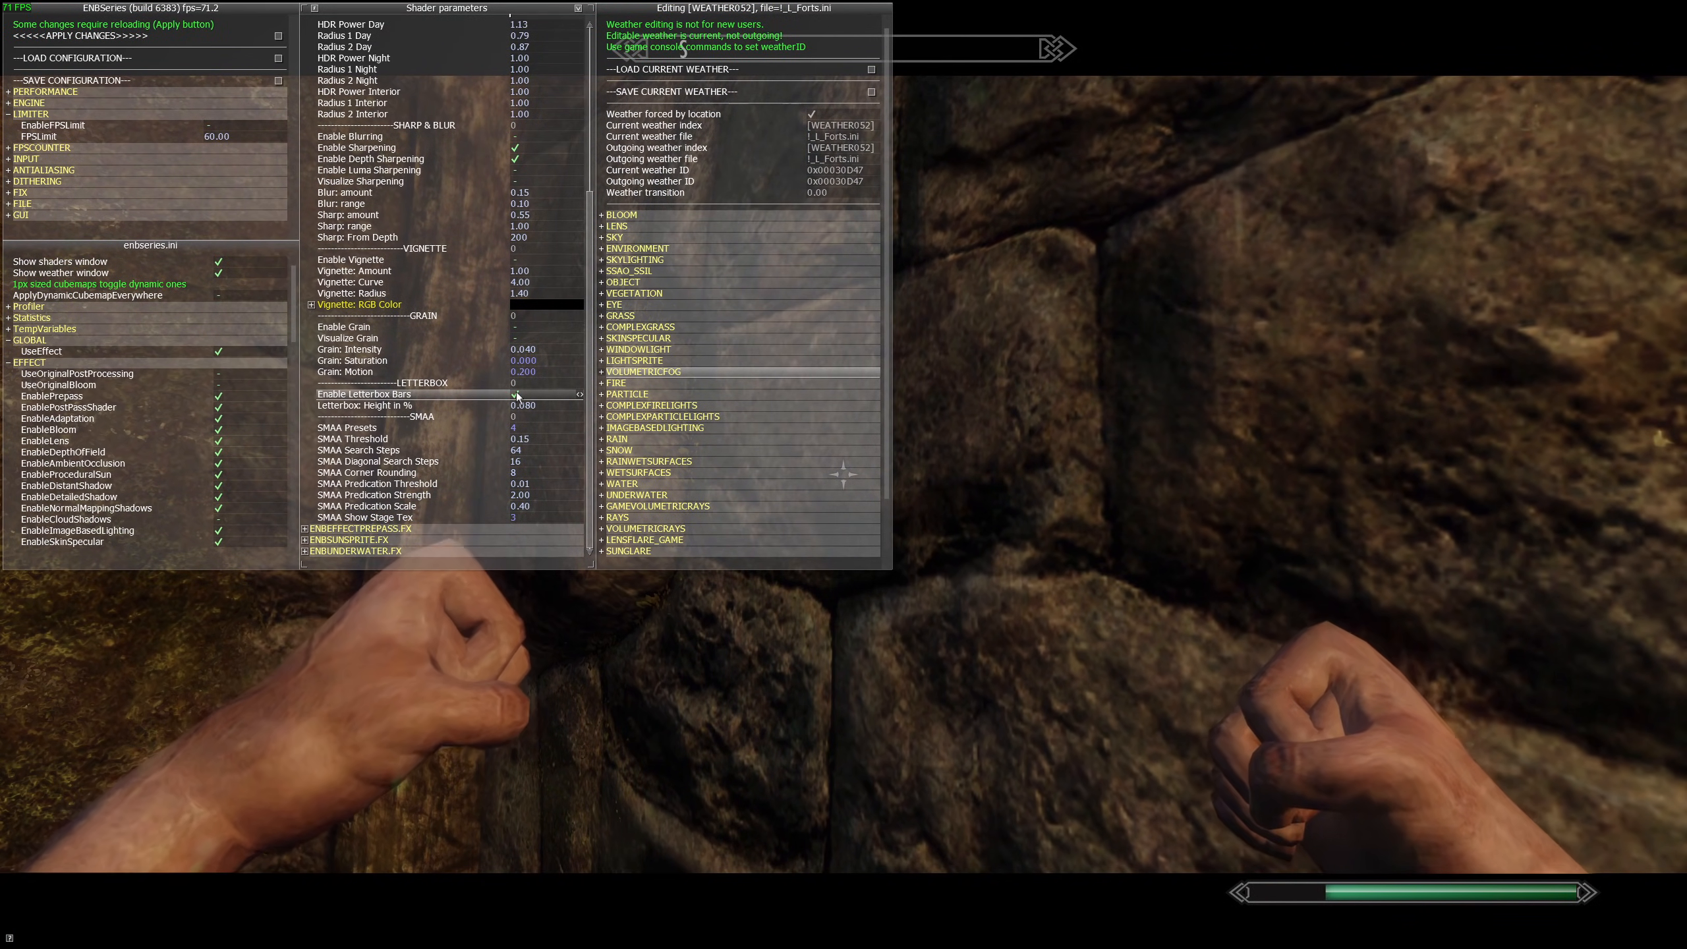
click(516, 393)
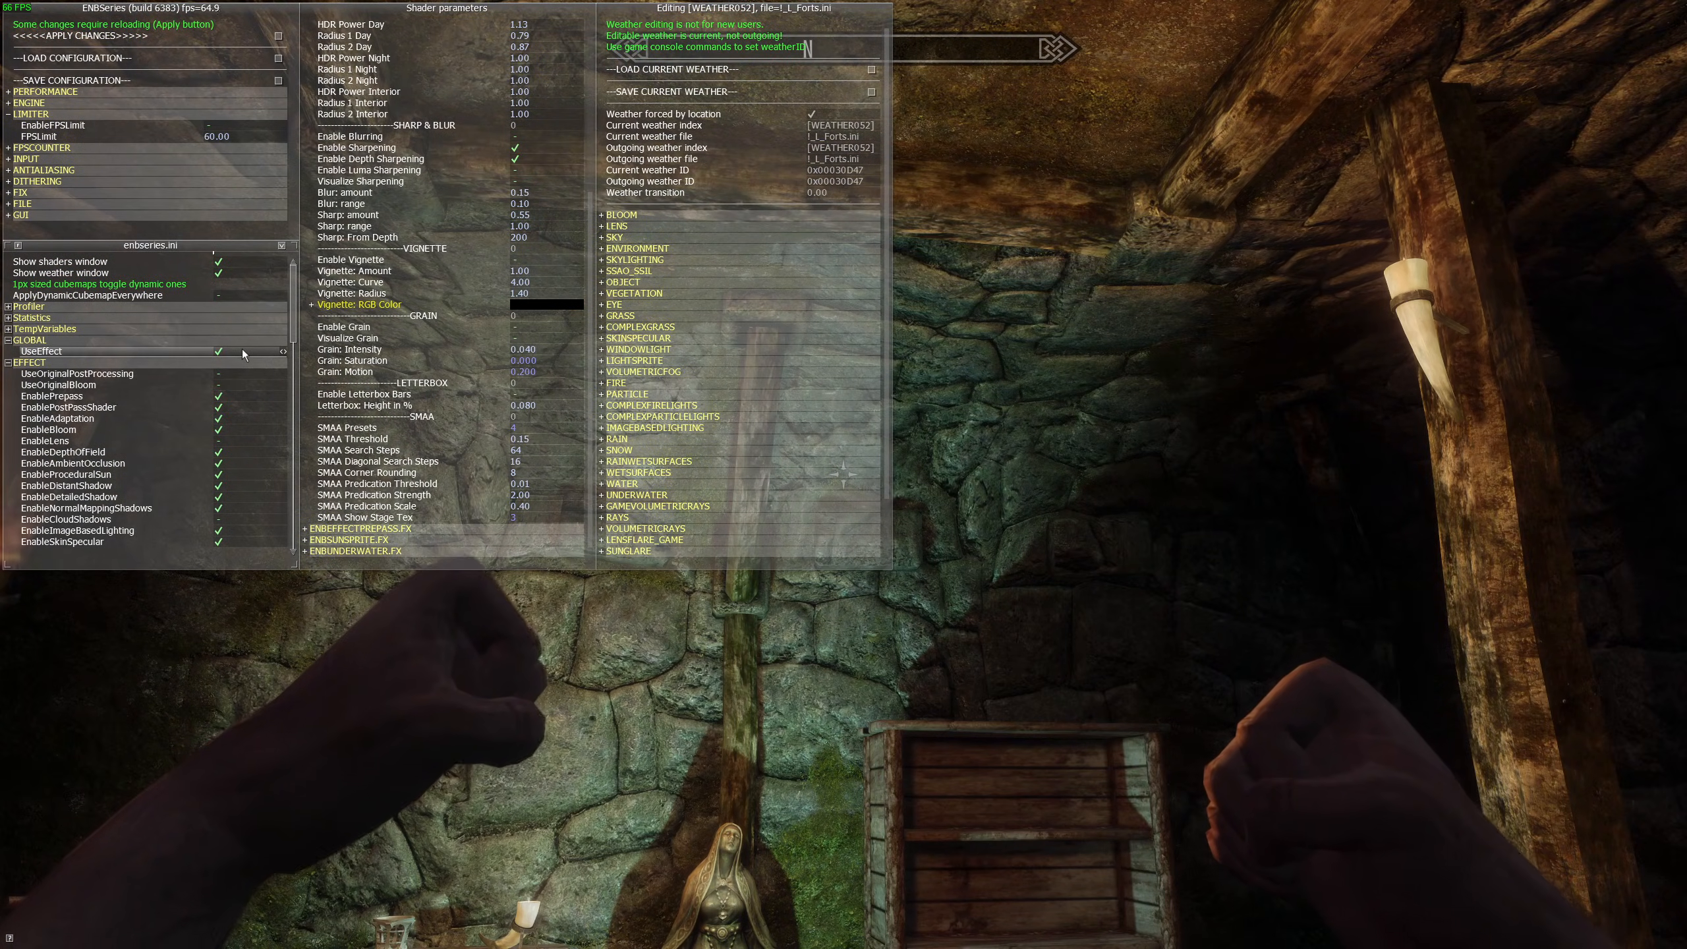
key(shift+Return)
Step: At the Statue of Mara, choose to be a patron at Windpeak Inn [Dawnstar], and use the empty bed to begin
key(w)
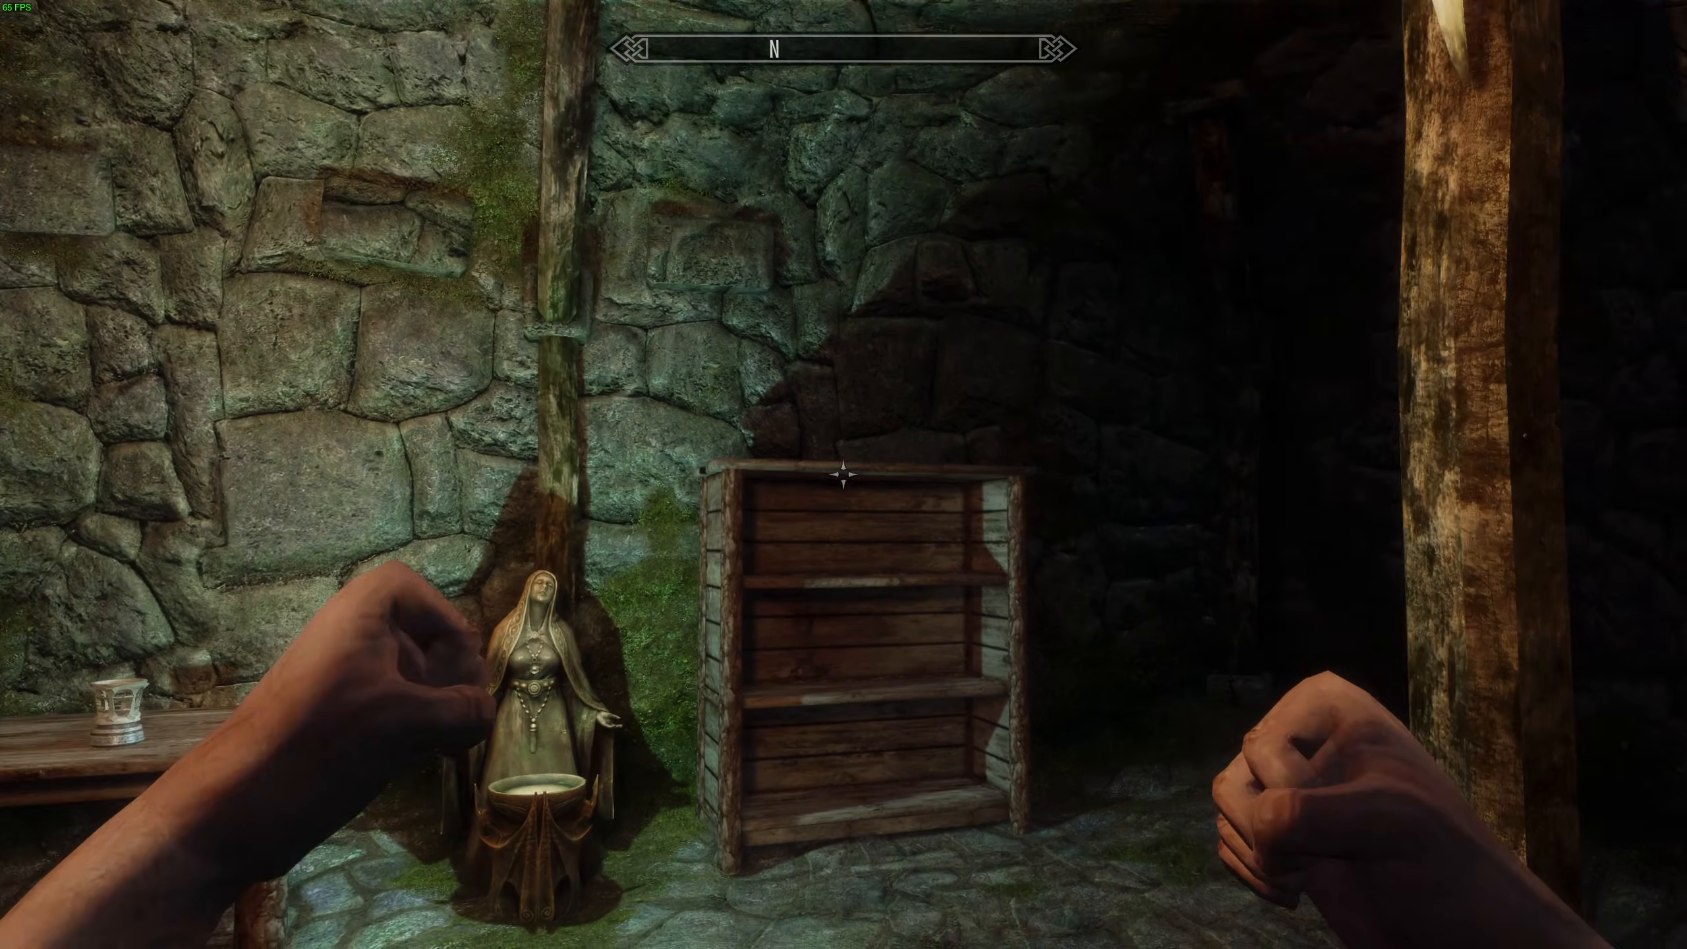
key(e)
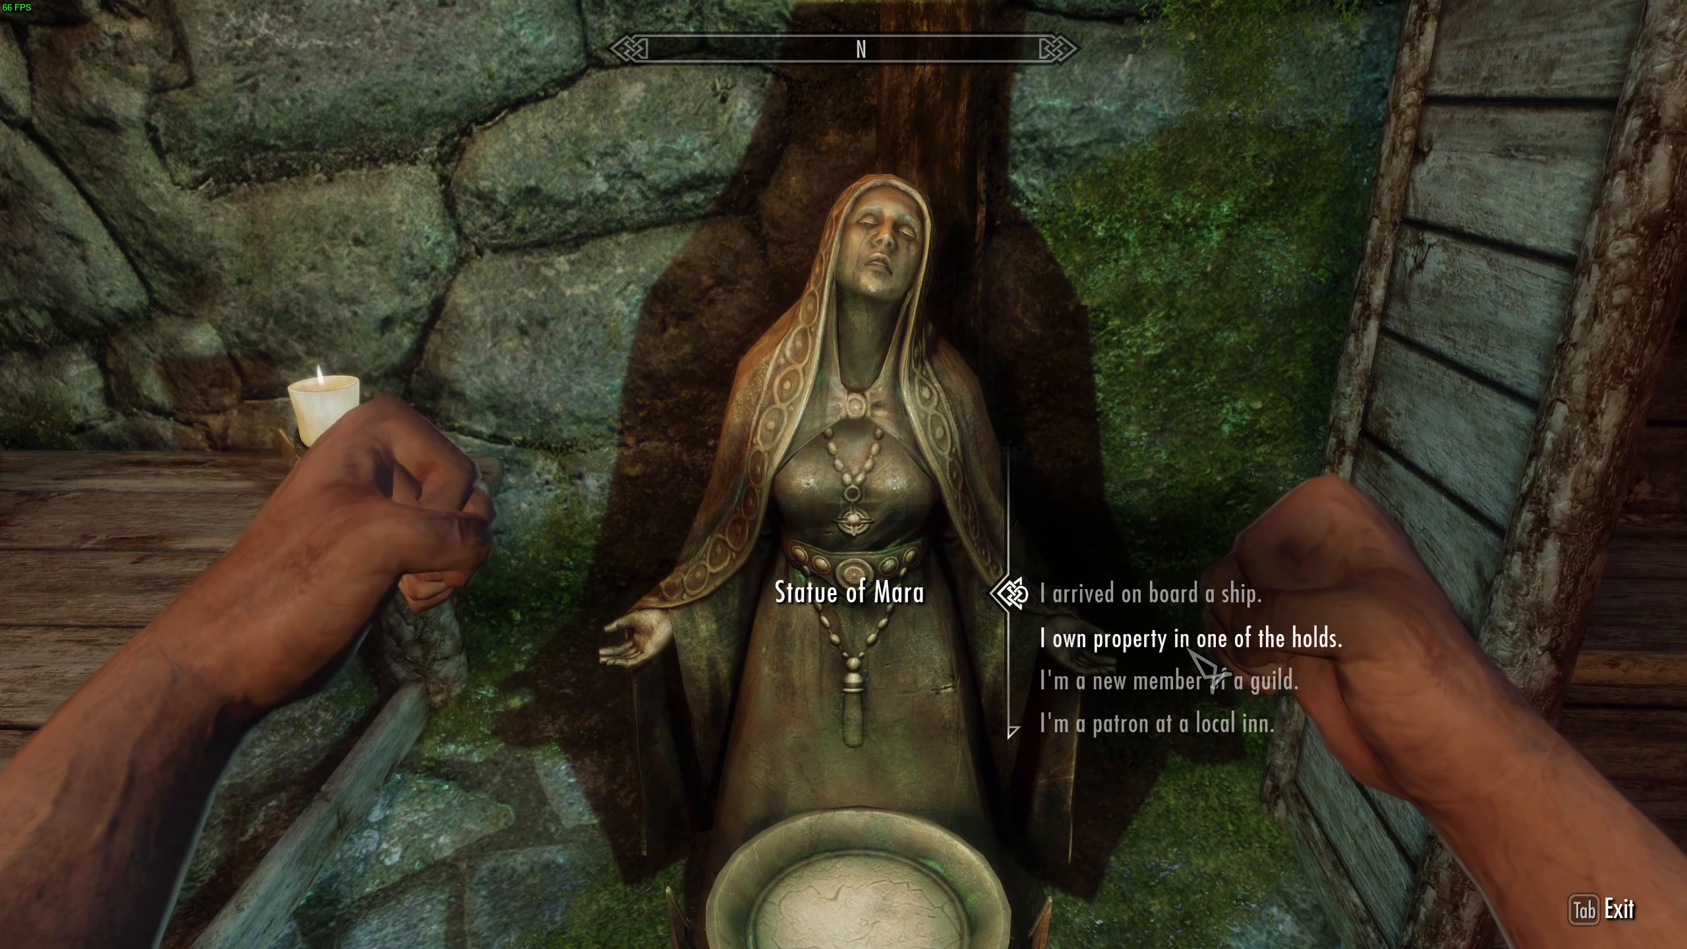
click(1199, 731)
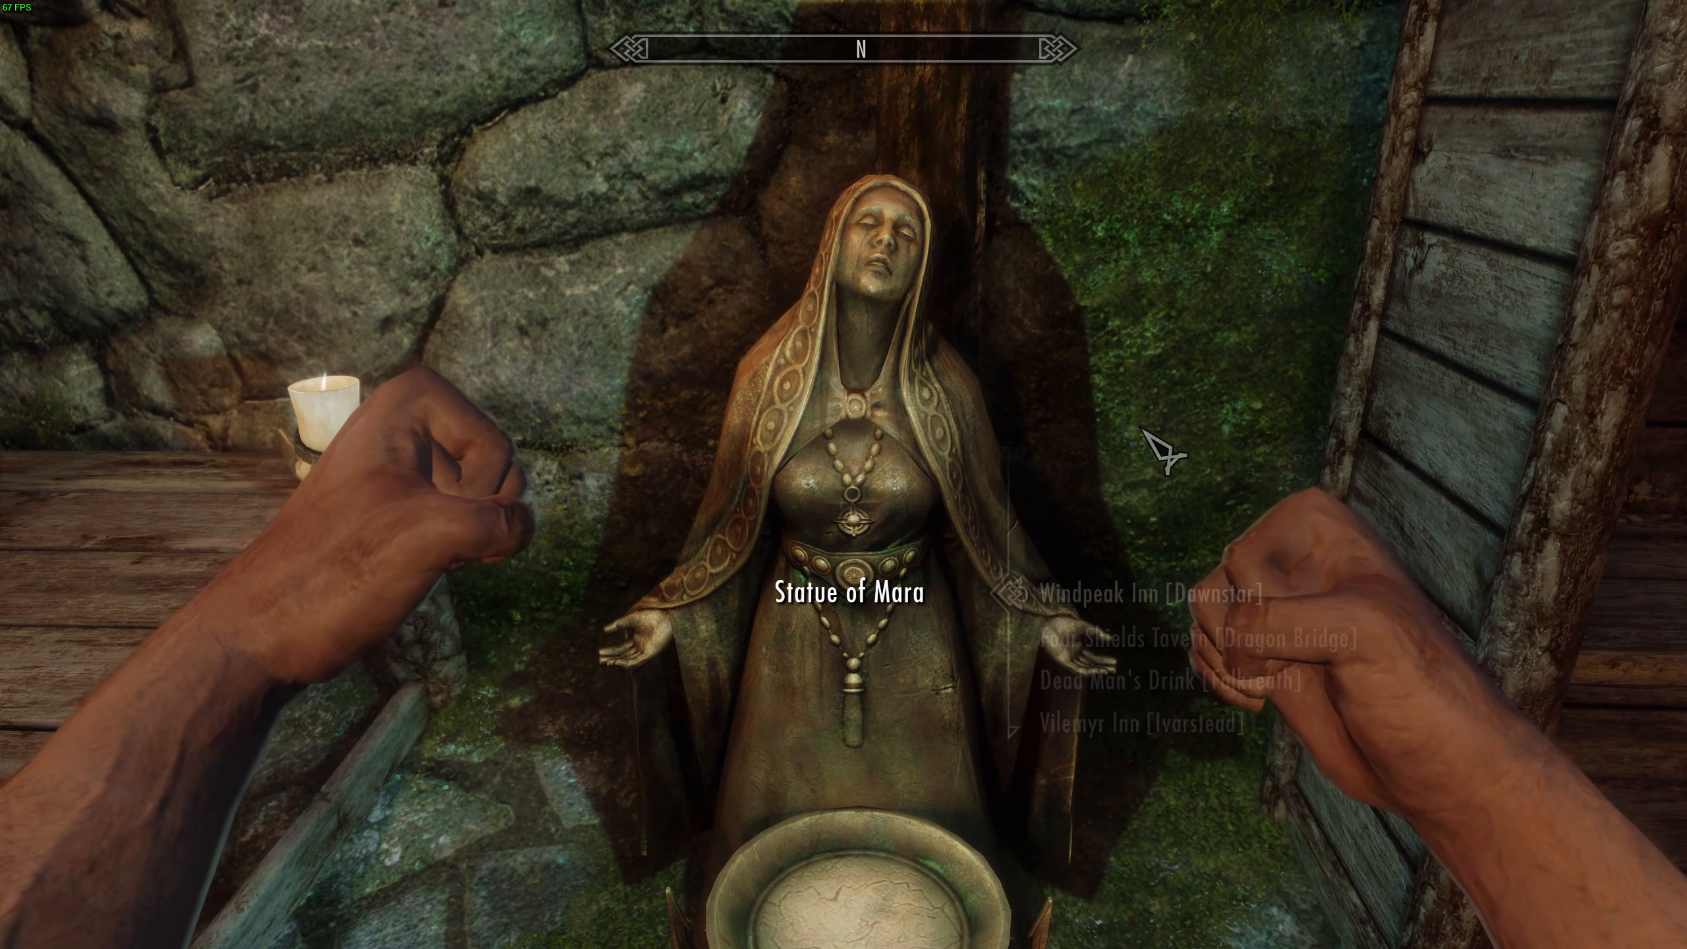
click(1136, 575)
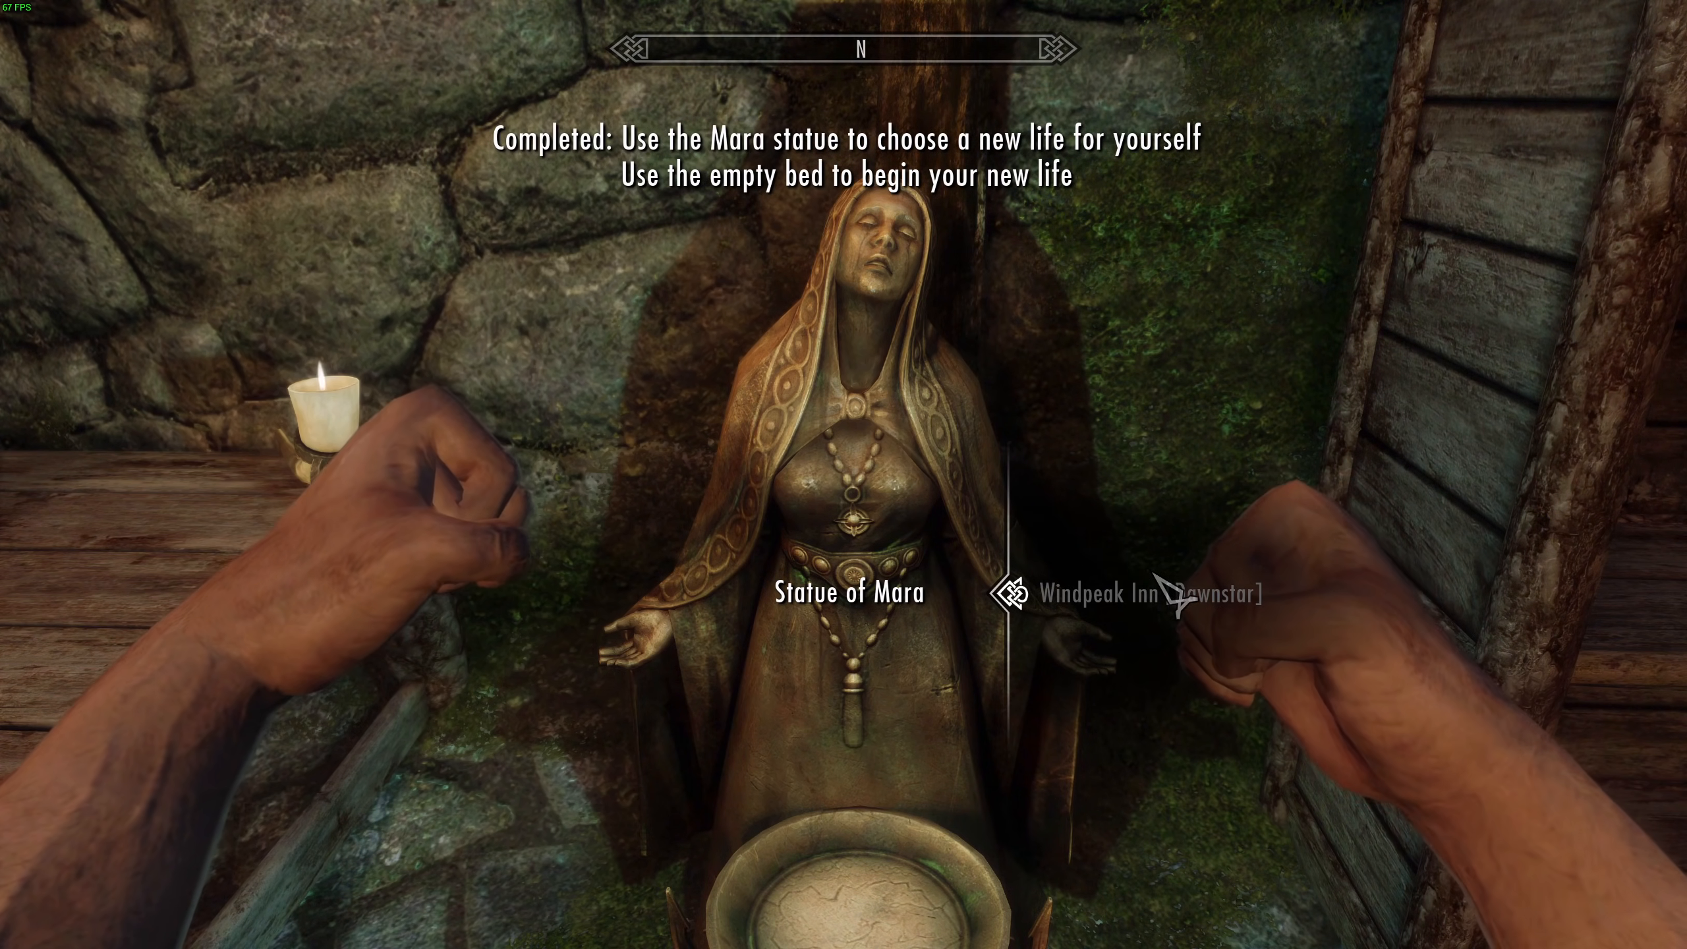
key(w)
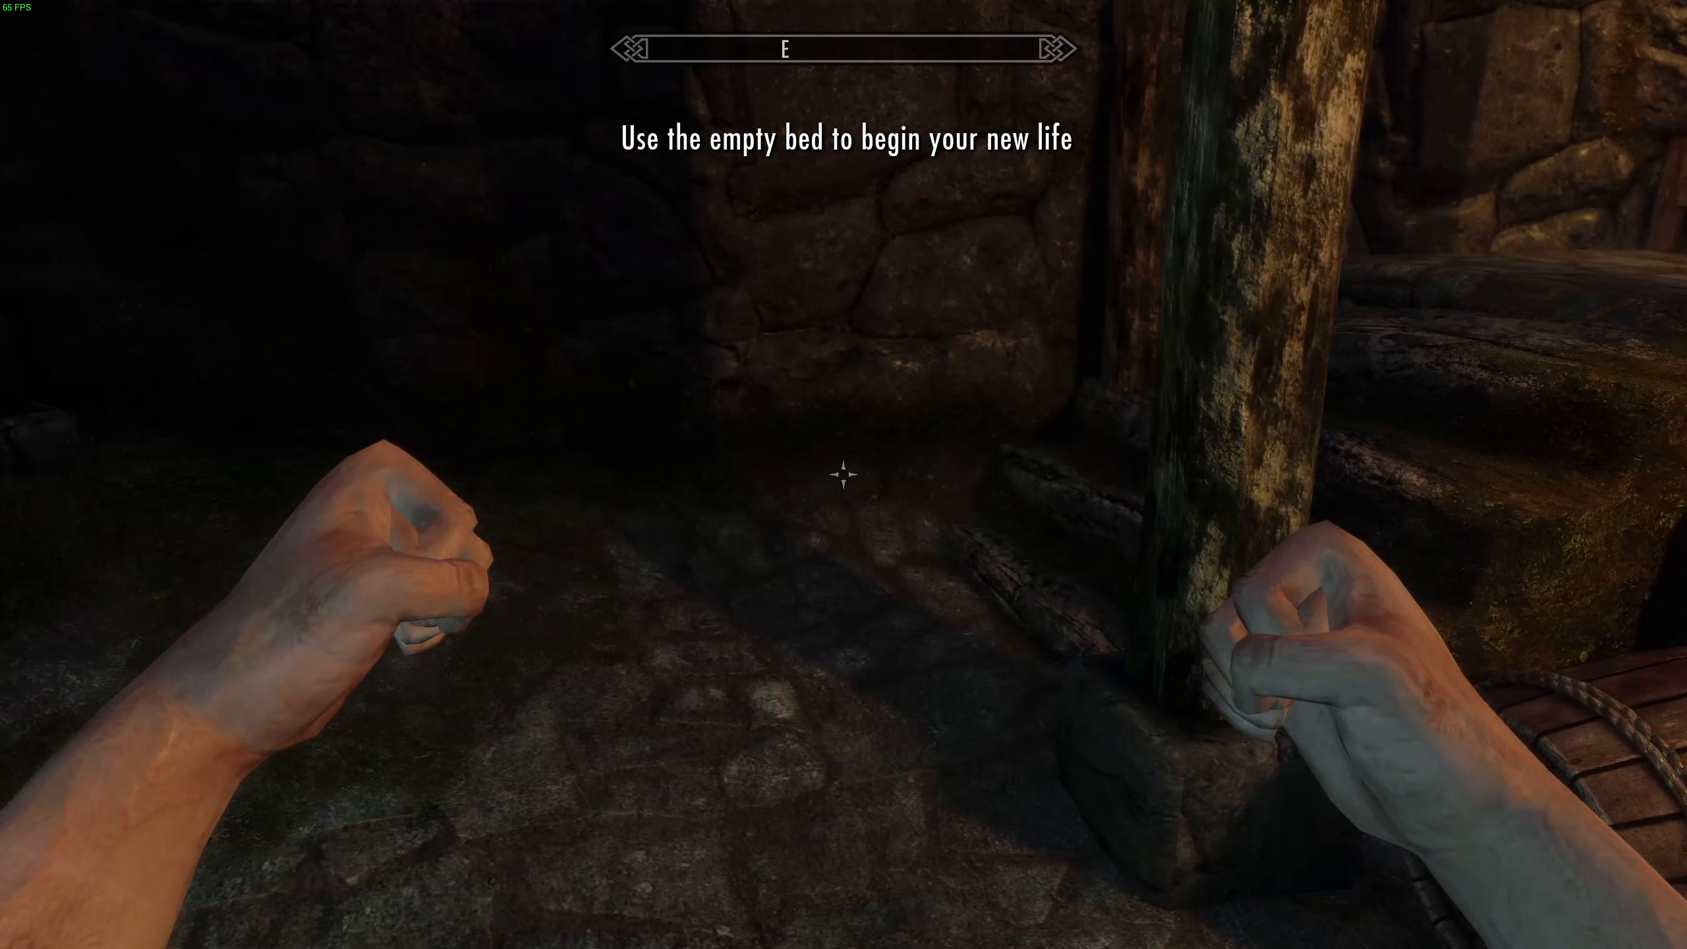
key(e)
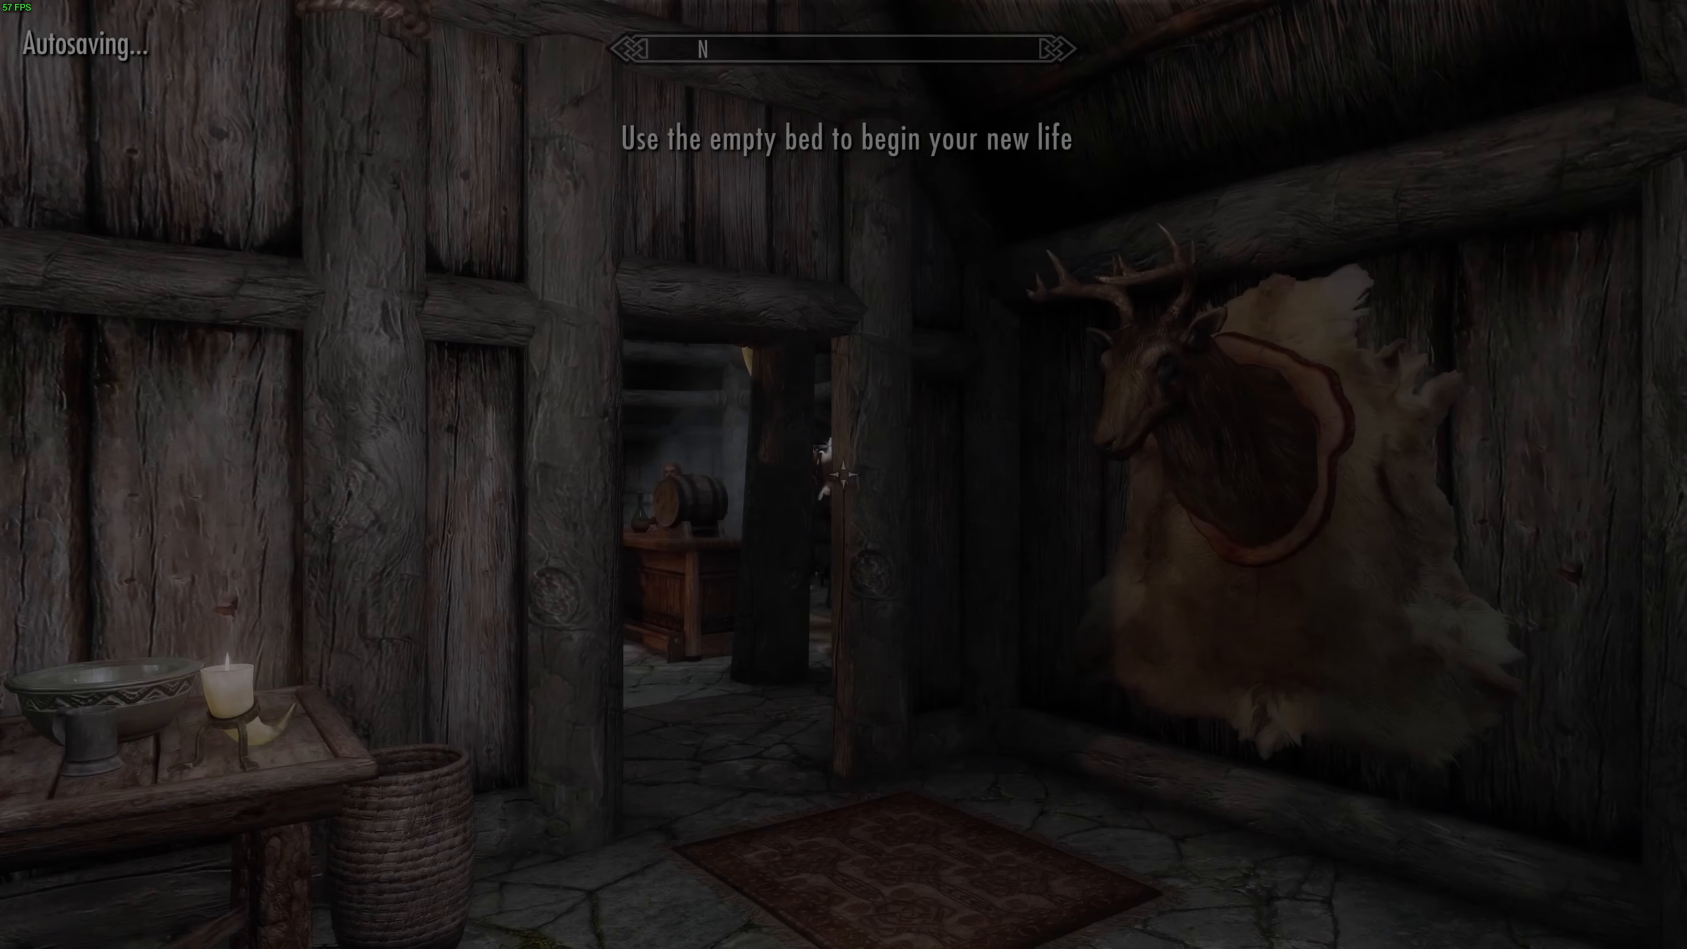
Step: Leave the inn and walk through the snowy landscape around Dawnstar to examine the ENB preset's visuals
key(w)
key(w)
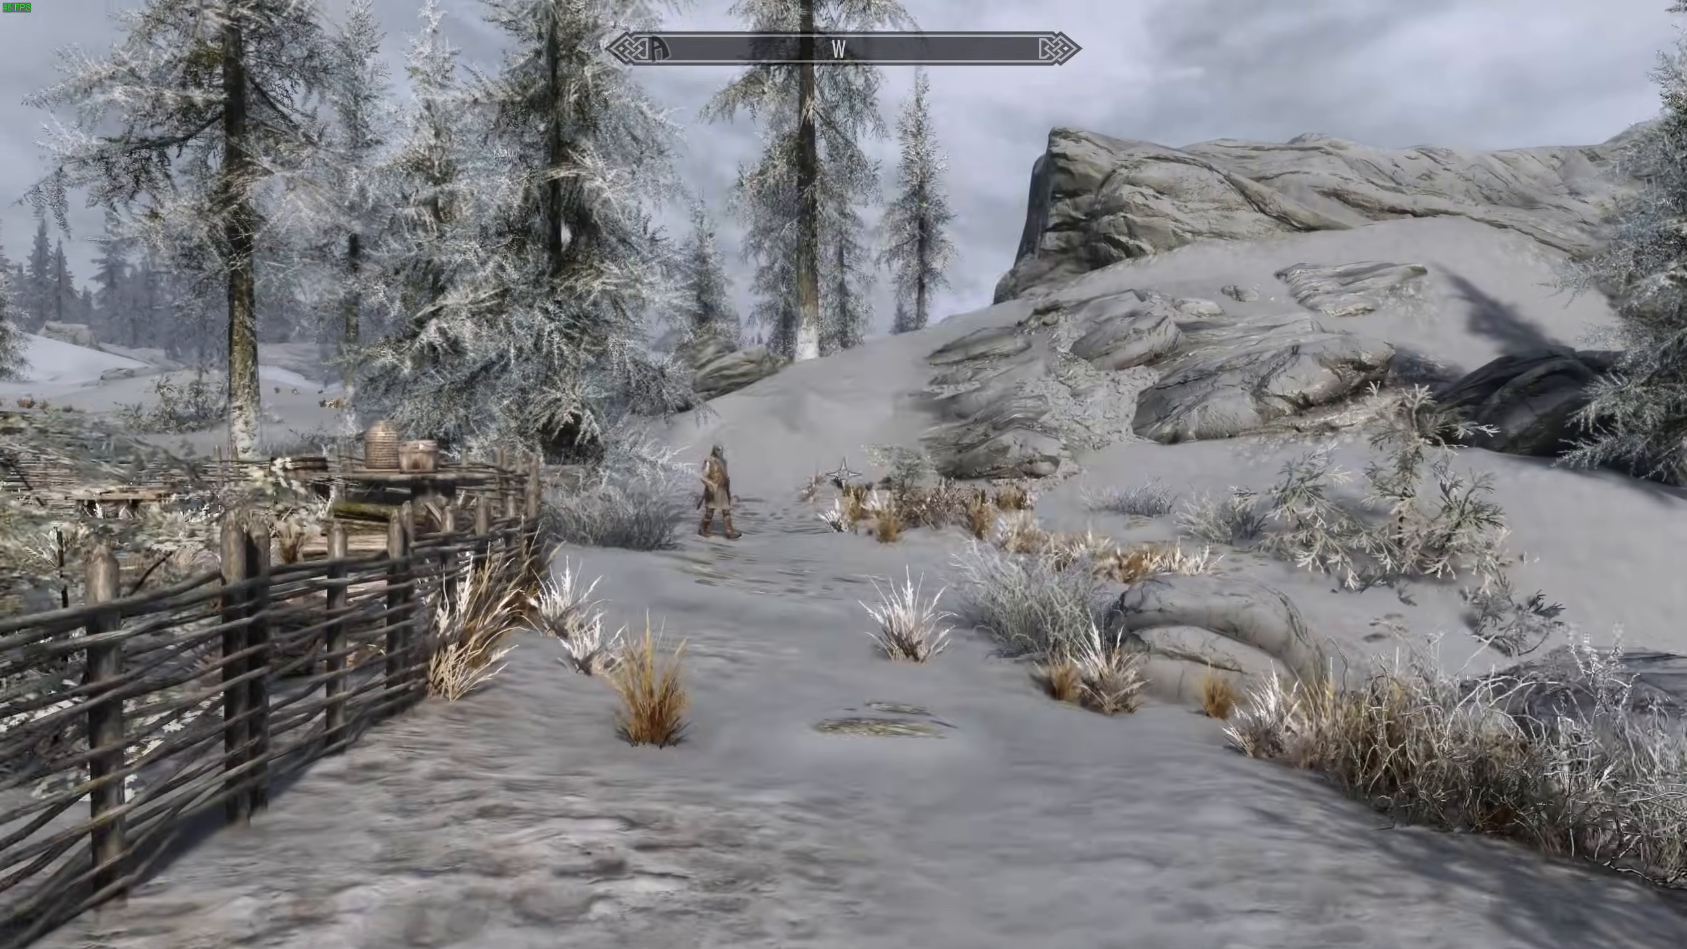
key(w)
key(w)
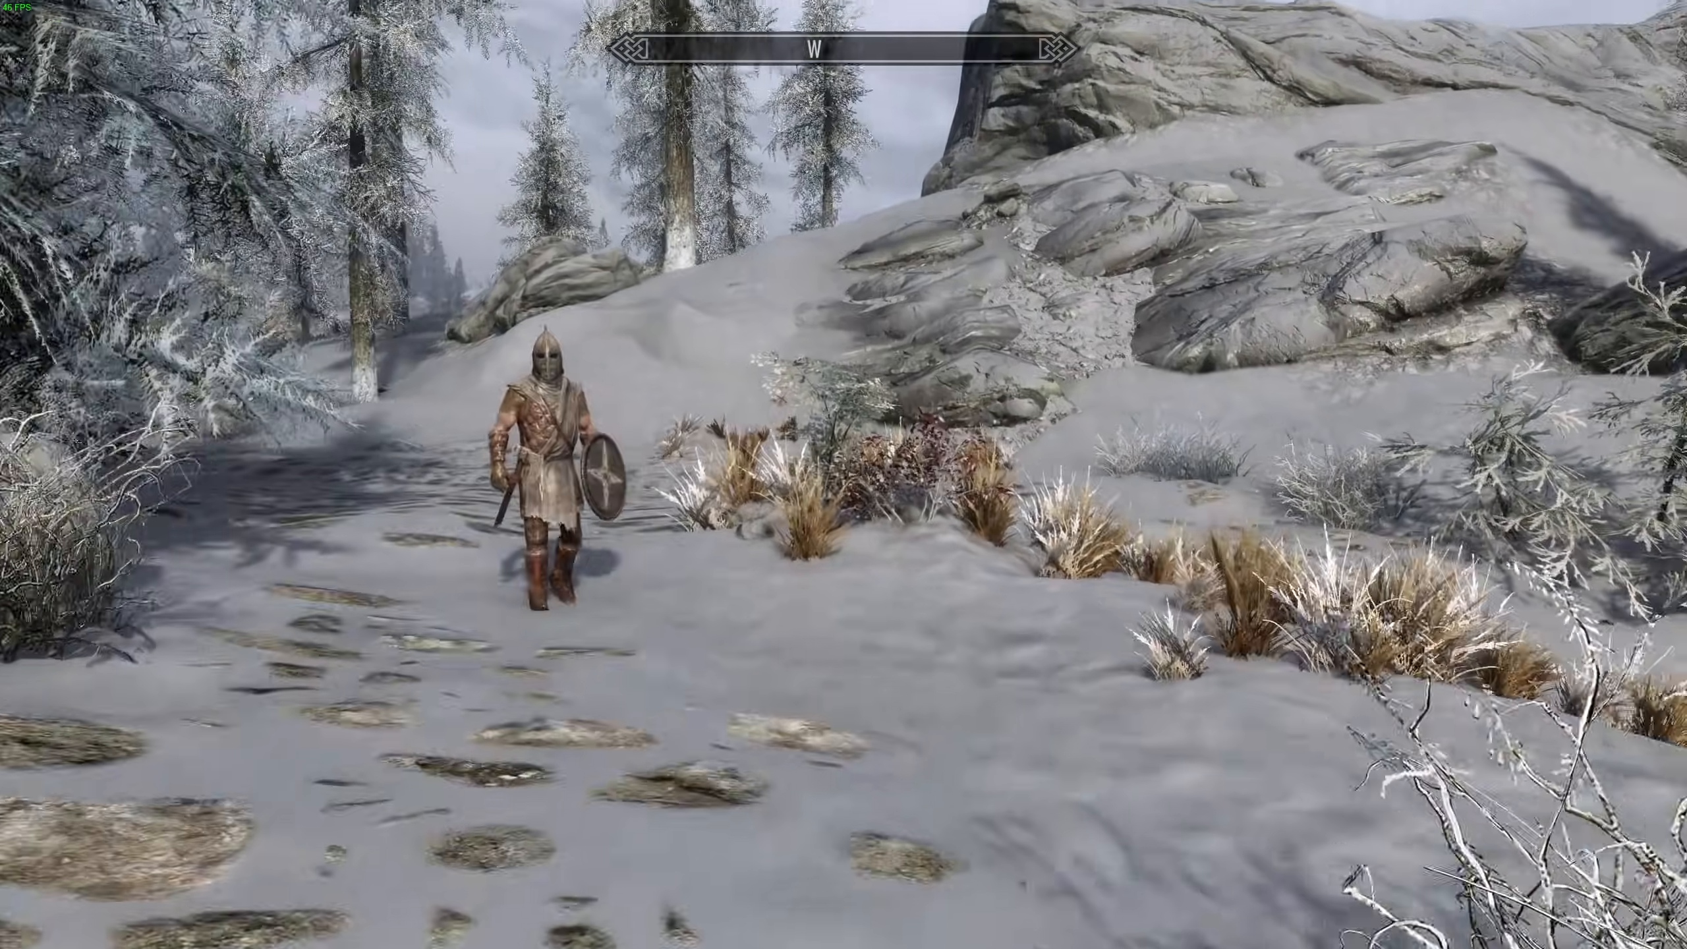
key(w)
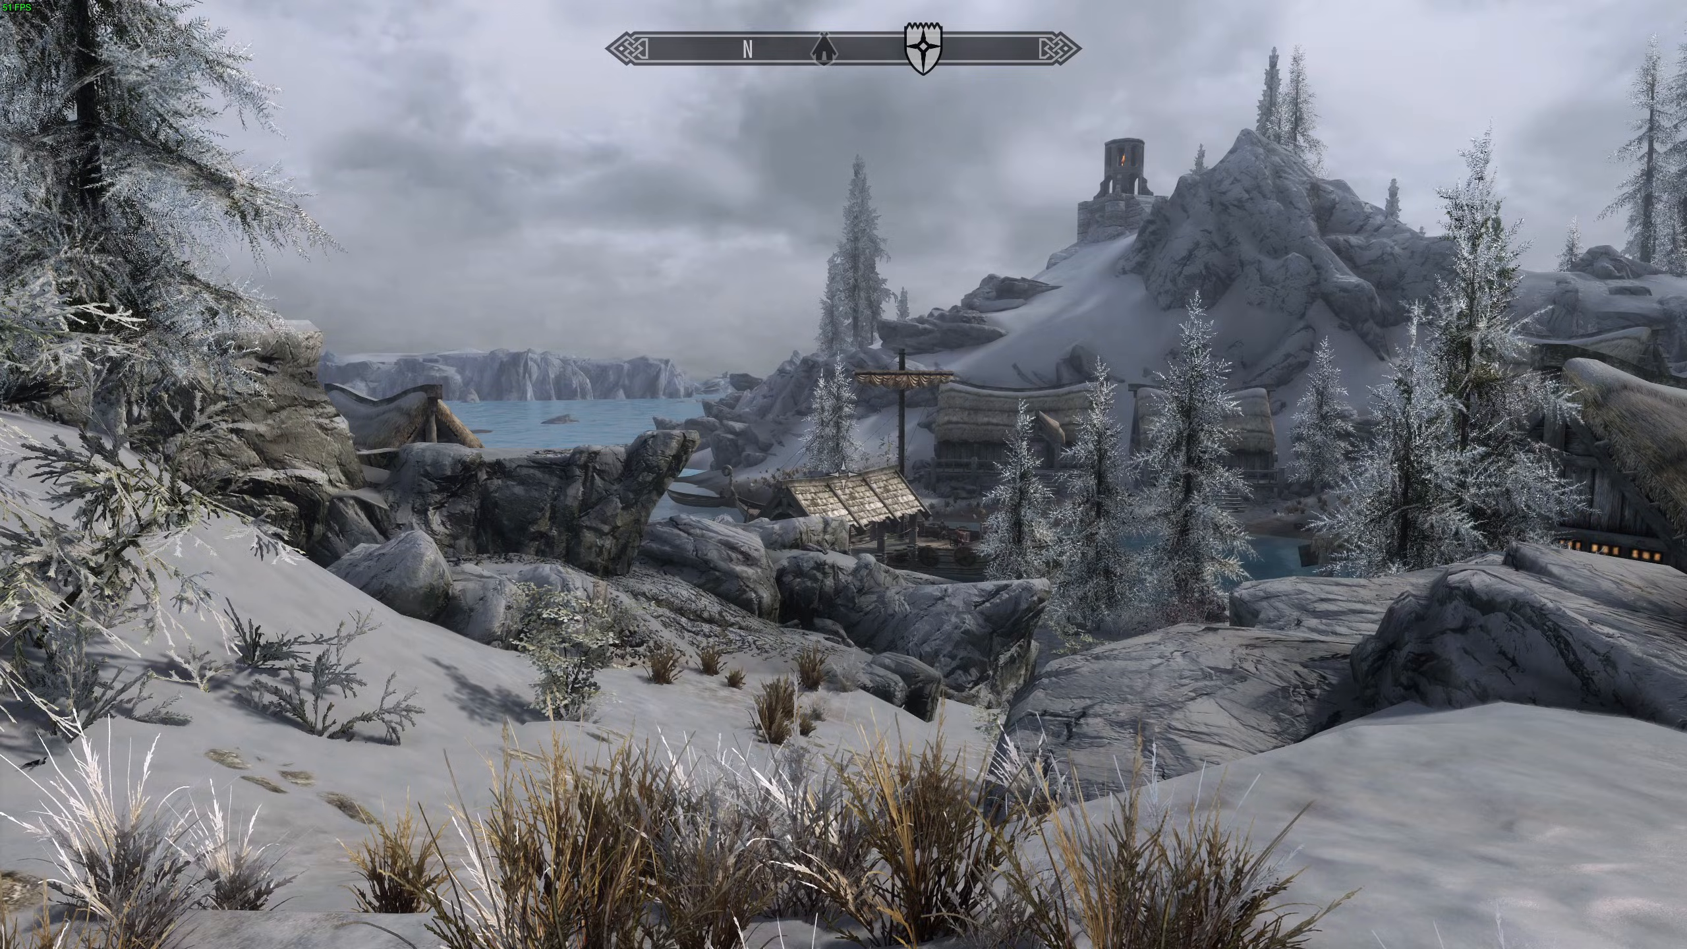
key(w)
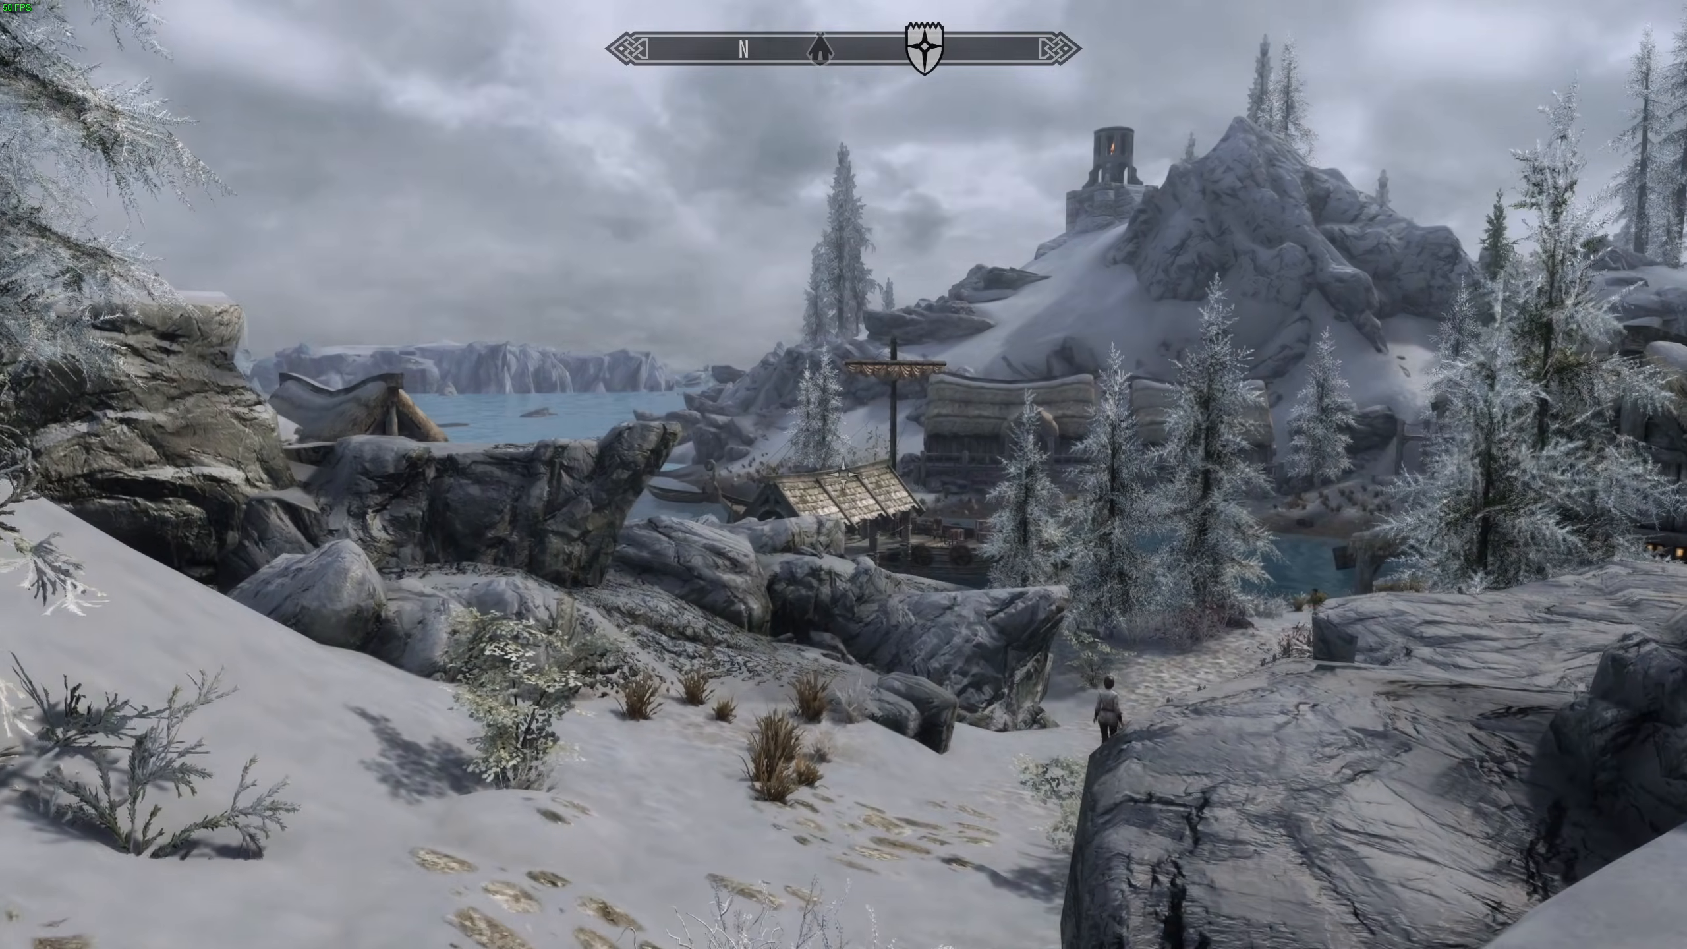
key(w)
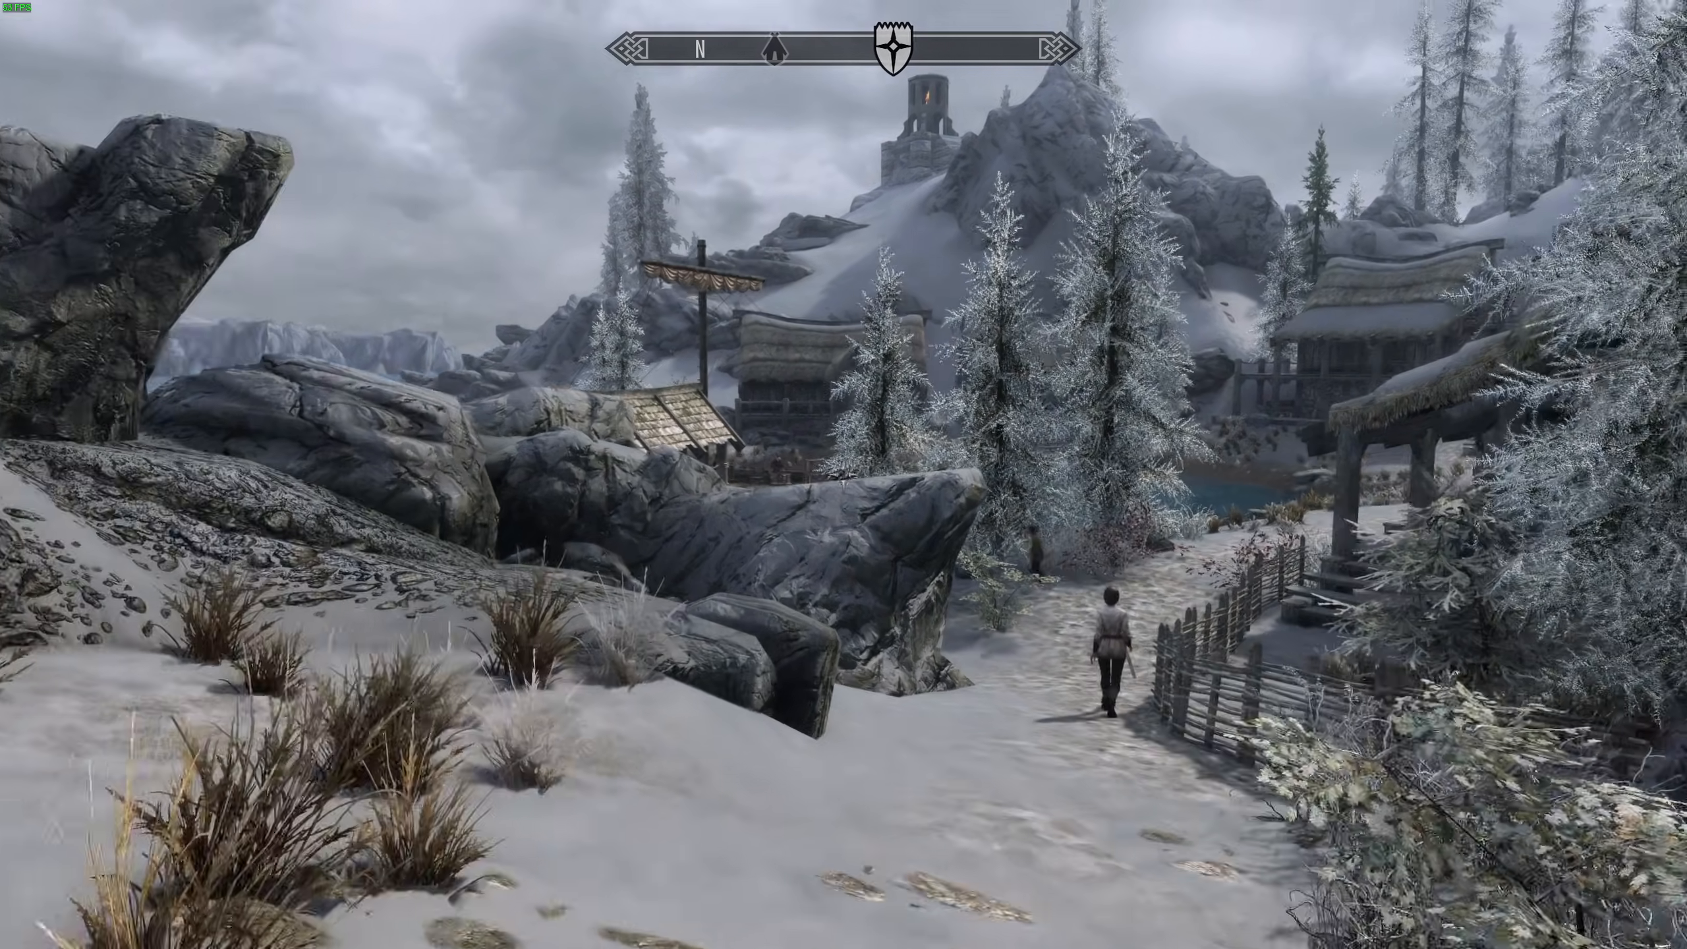
key(w)
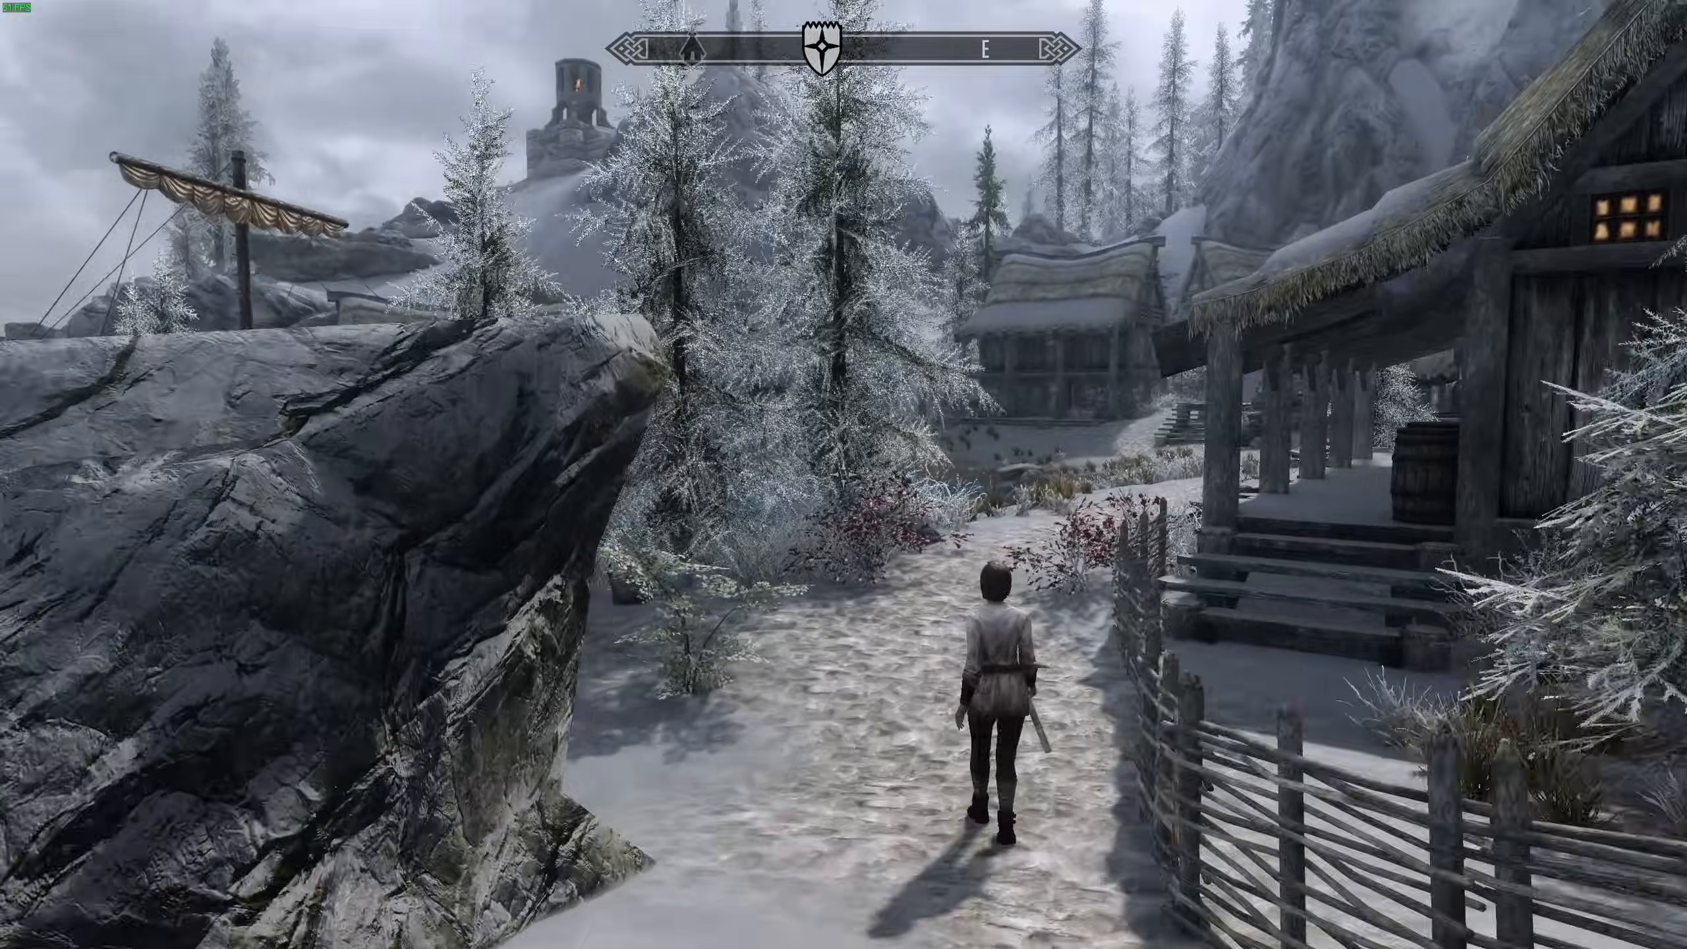
key(w)
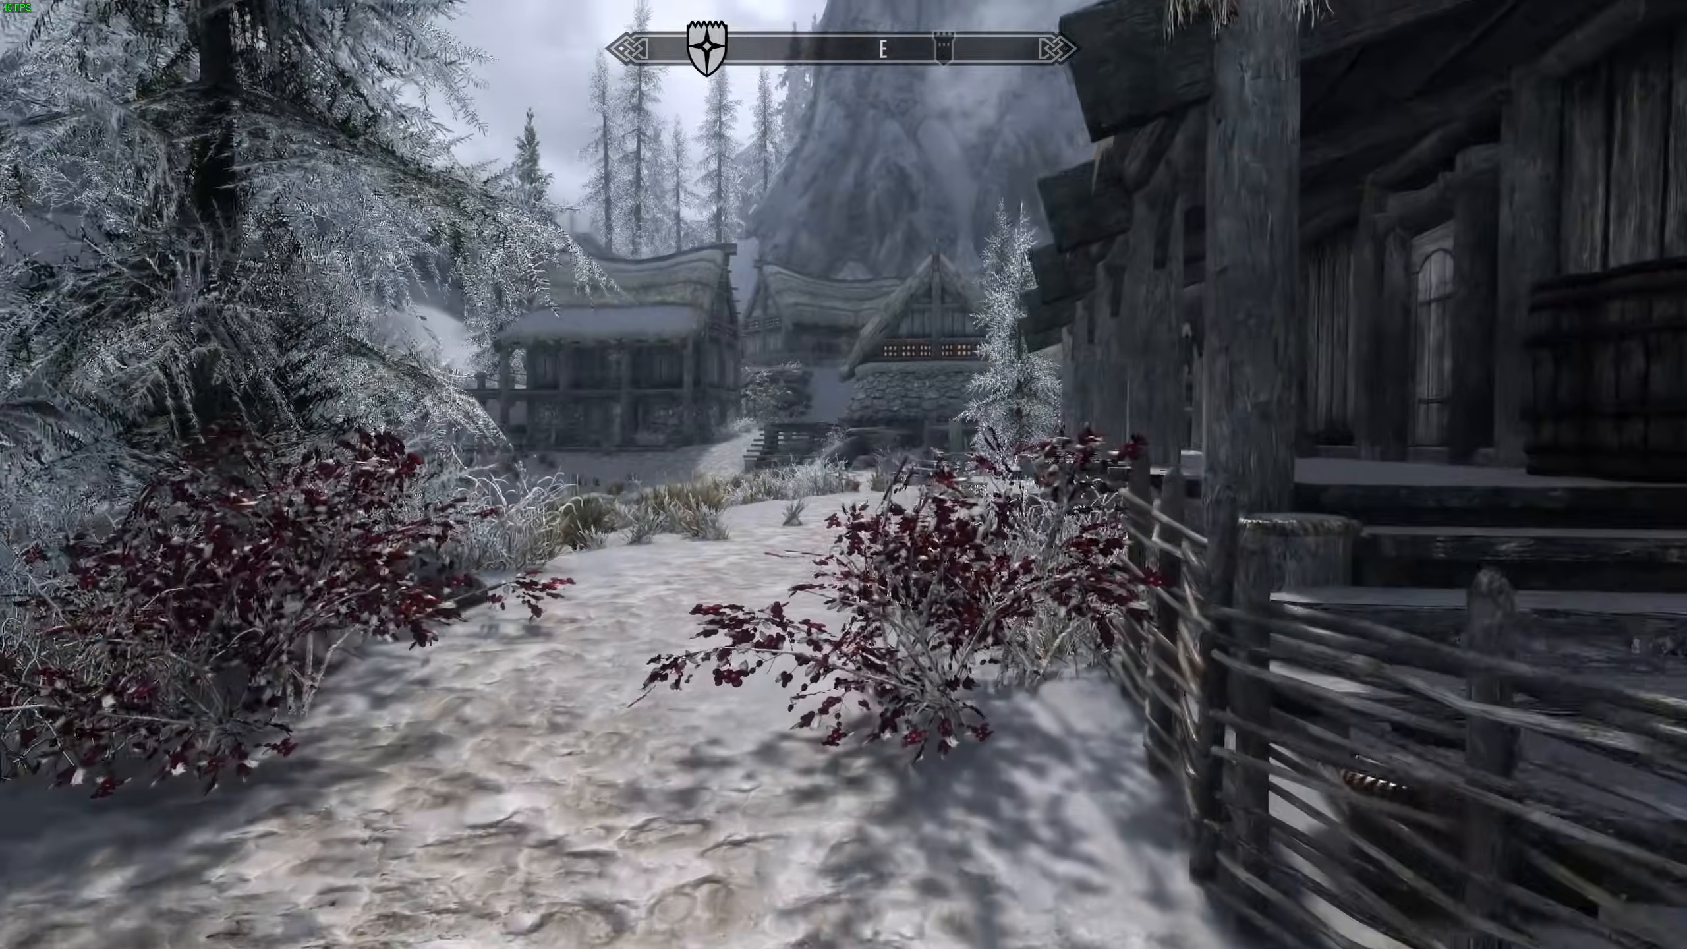
key(w)
key(w)
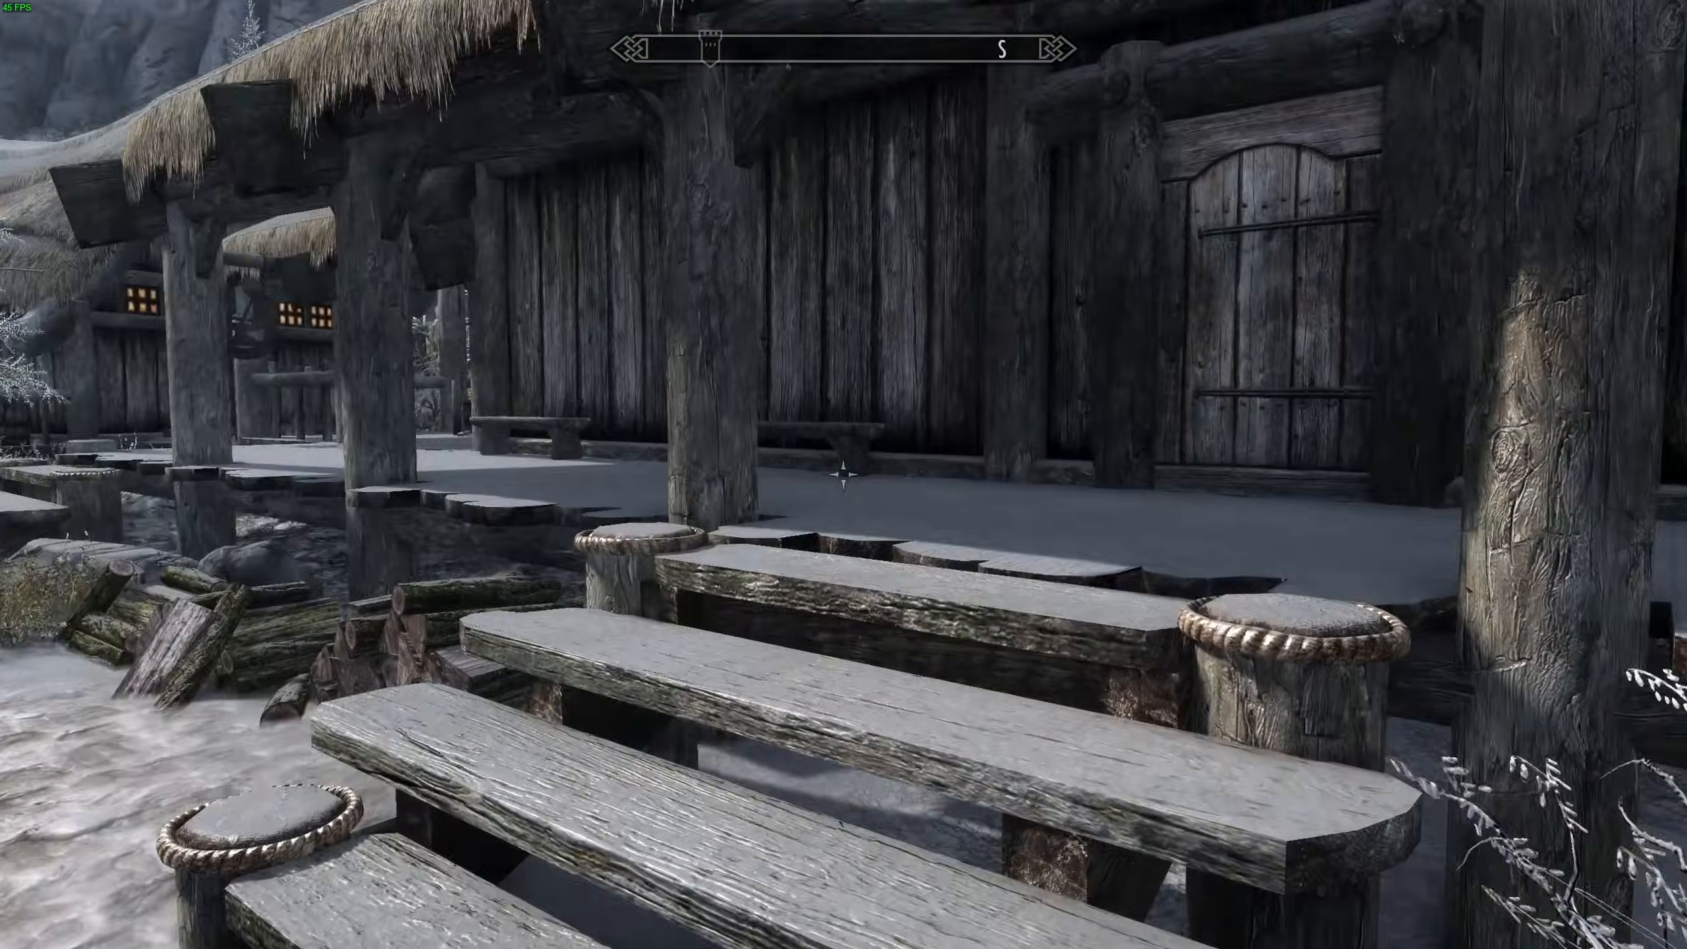
key(w)
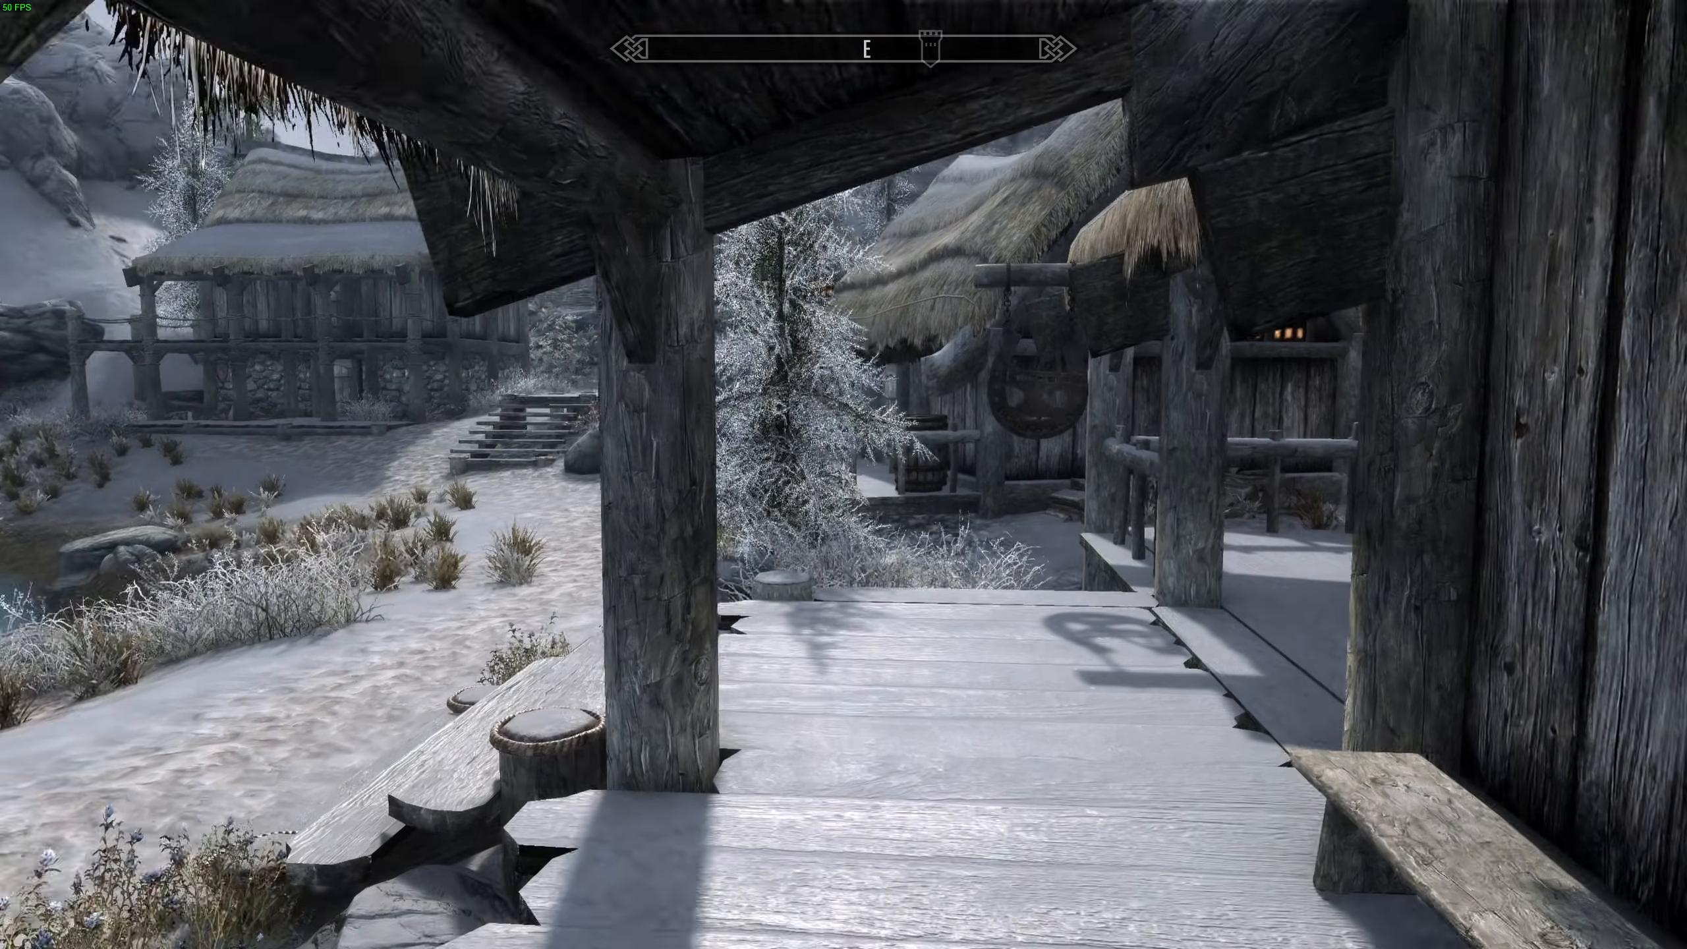
key(w)
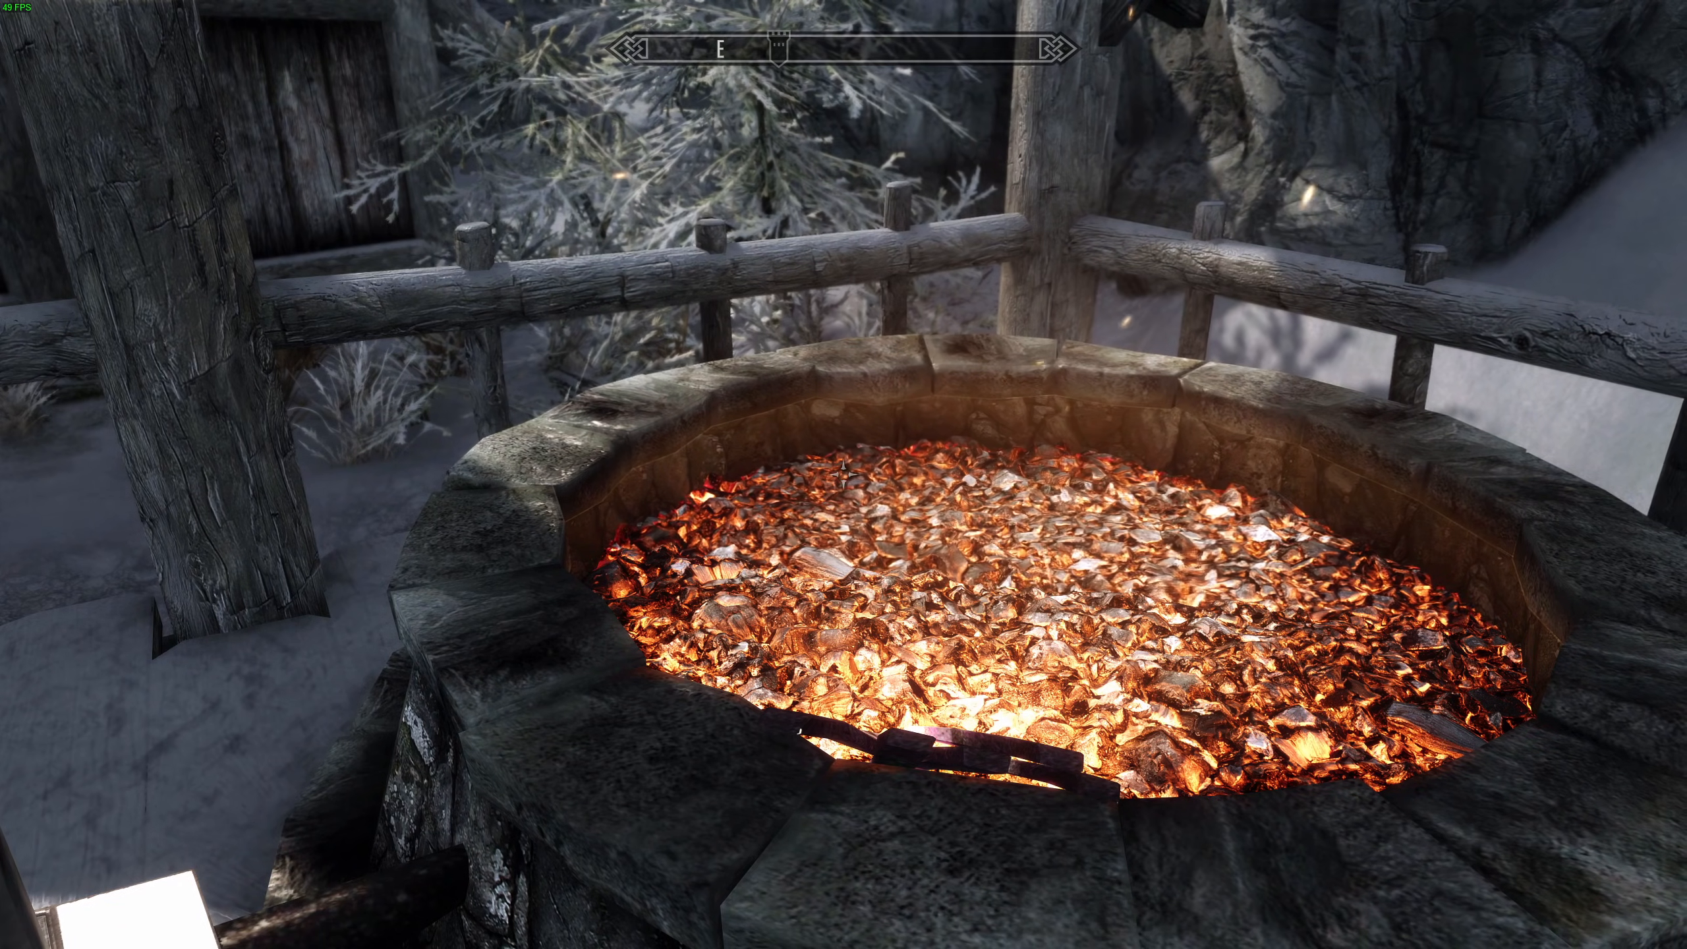
key(w)
key(w)
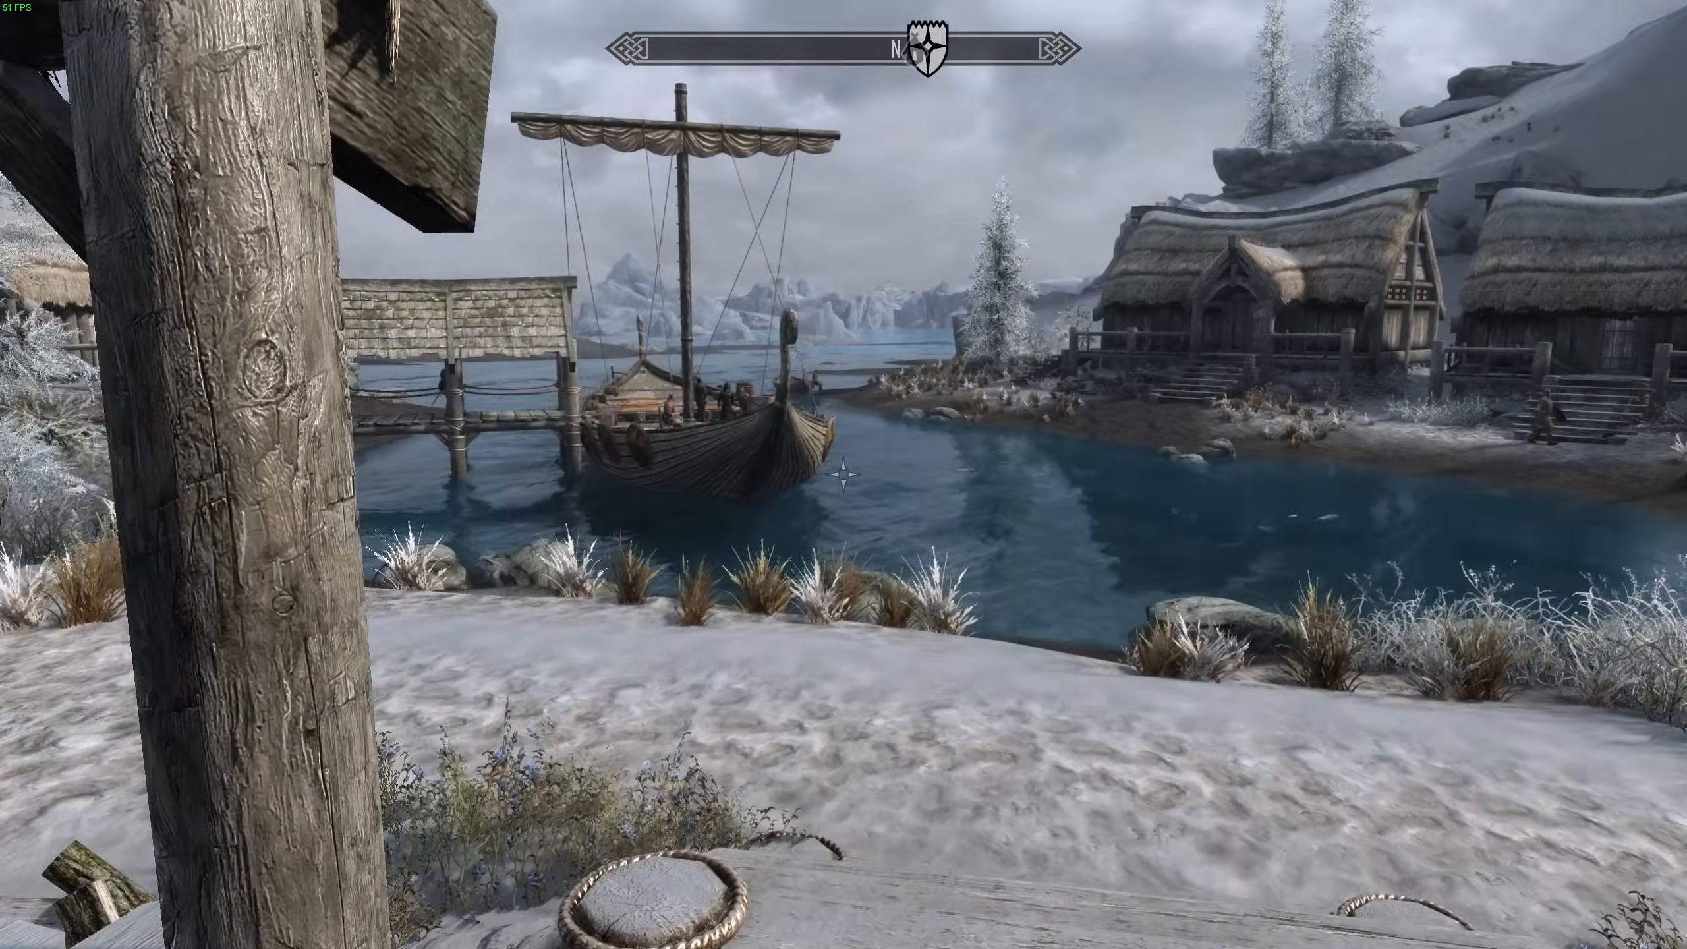